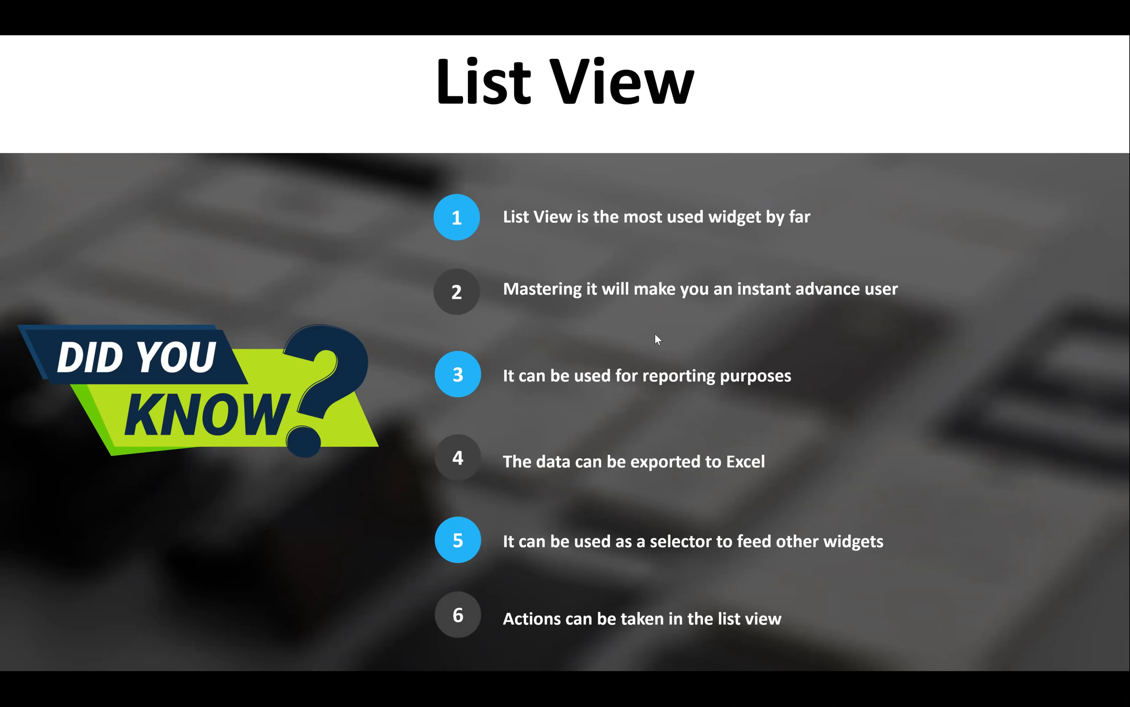
# Switch to vRealize Operations and examine the issue lists on the Healthchecker V2.0 dashboard, including all VM CPU Demand columns.
pyautogui.hotkey('alt', 'Tab')
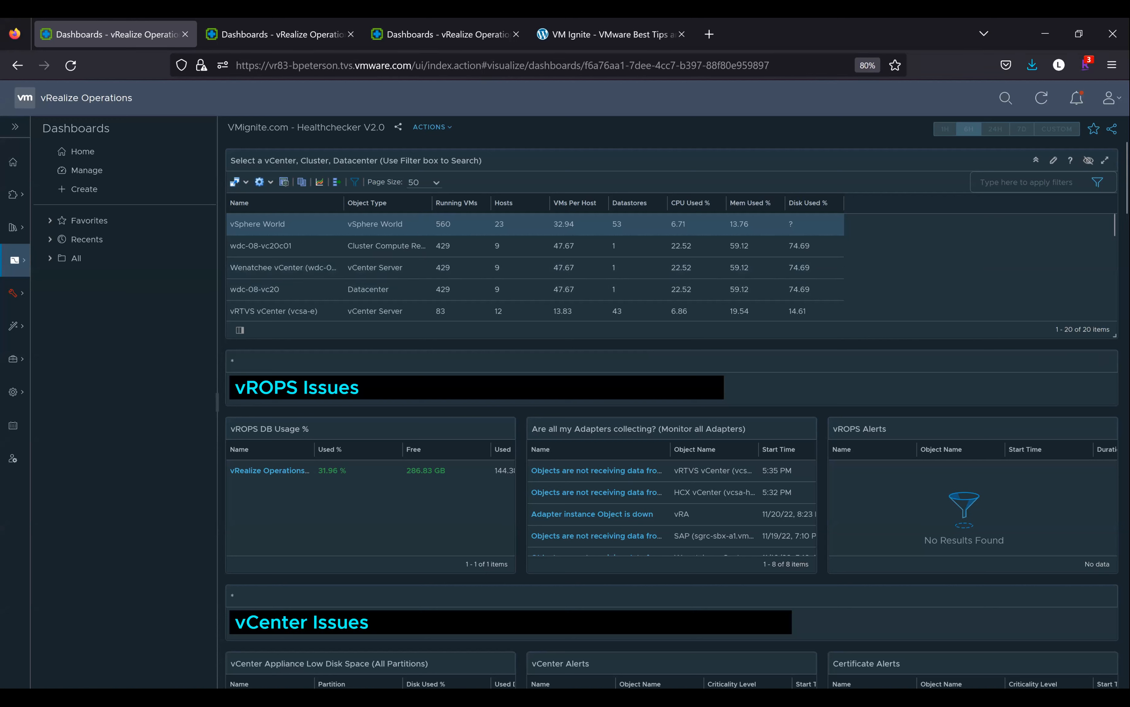
pyautogui.scroll(-7, 671, 415)
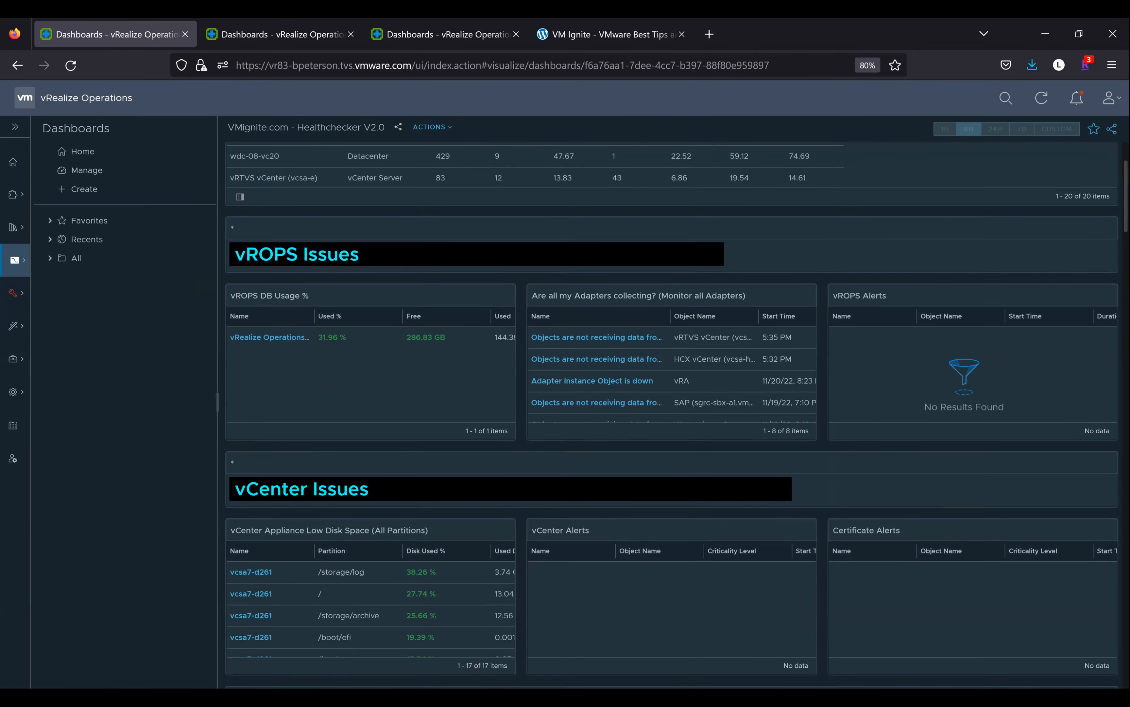
pyautogui.scroll(-5, 672, 415)
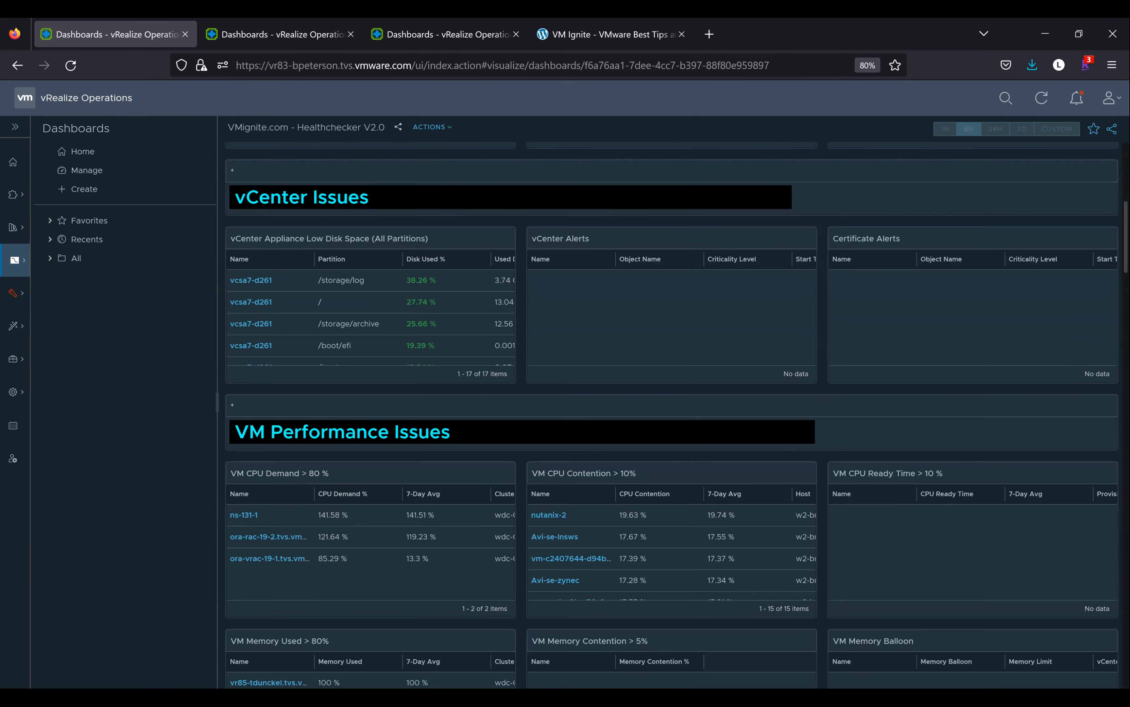
pyautogui.scroll(-2, 748, 237)
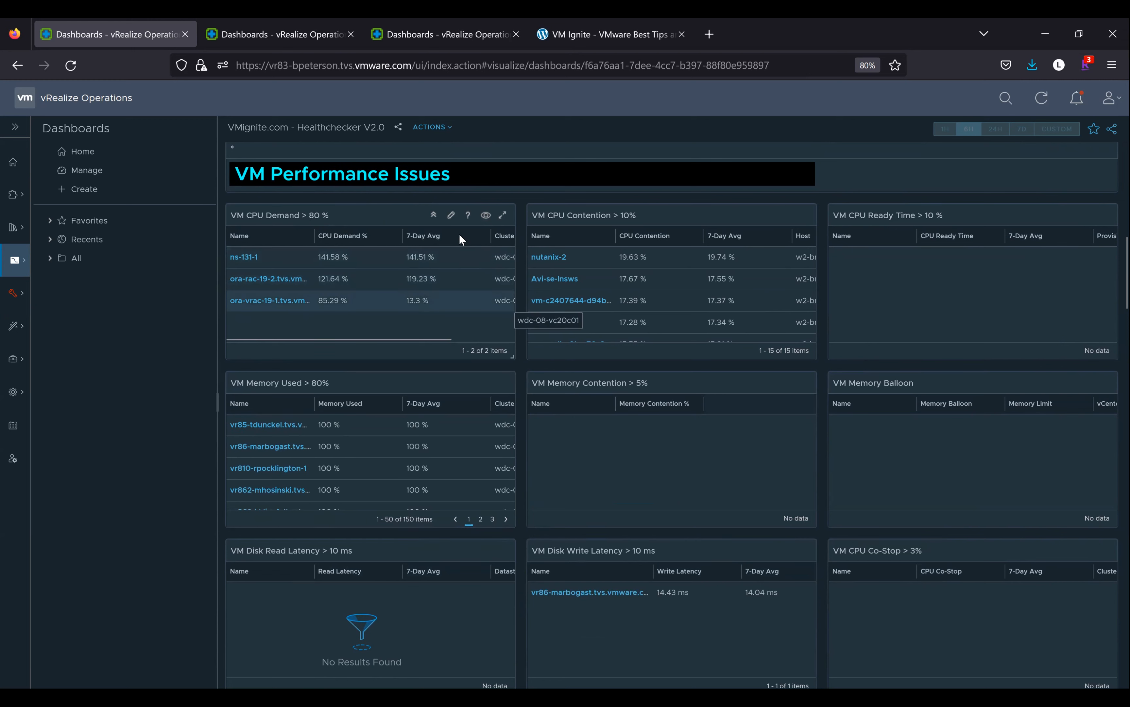
pyautogui.hscroll(3, 432, 292)
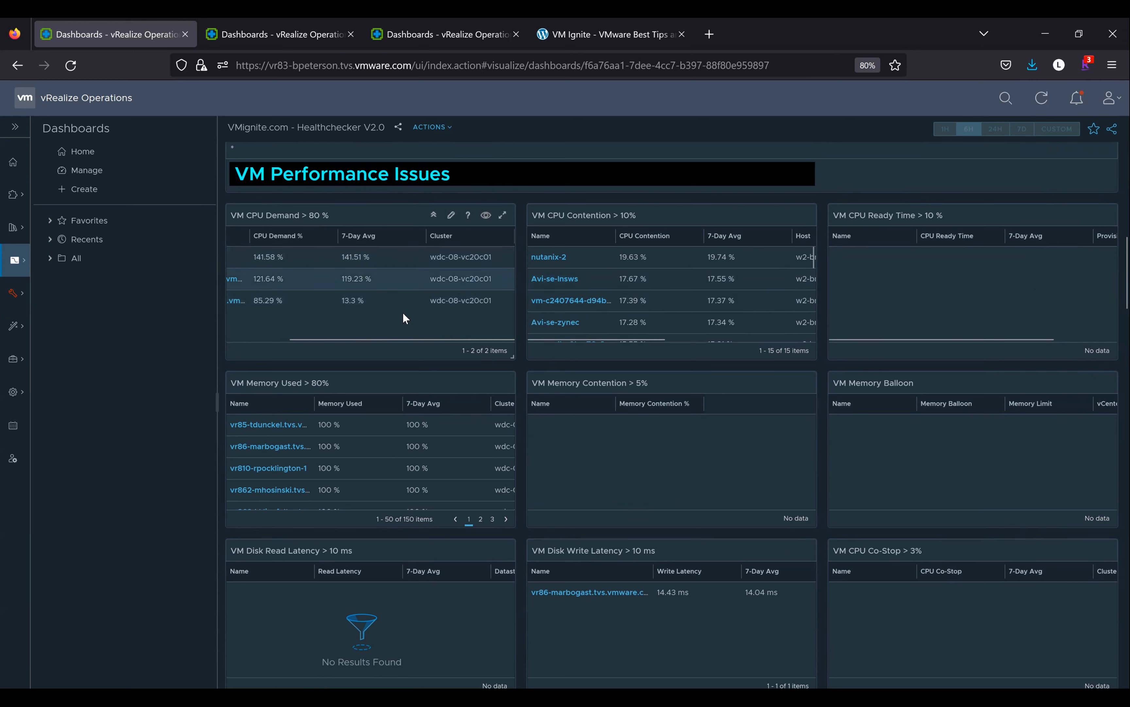
pyautogui.hscroll(-3, 401, 313)
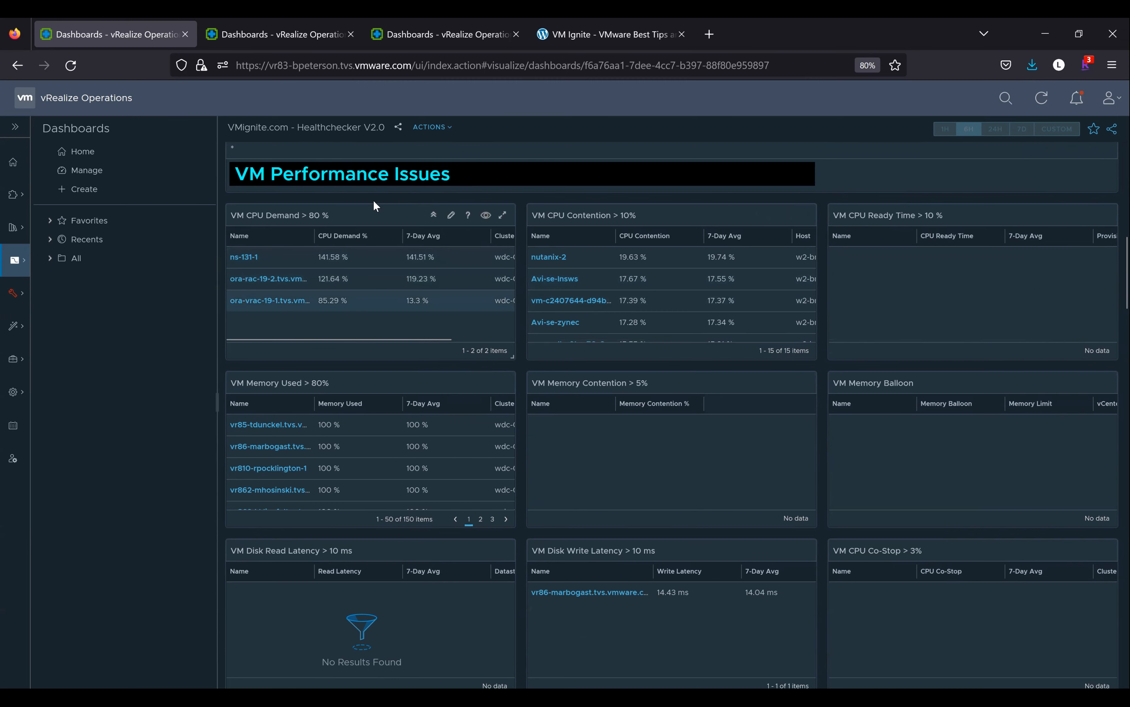
# Go to the already open VMignite.com - Inventory 22.07 dashboard and examine the Hosts Inventory columns through to the serial number.
pyautogui.click(286, 34)
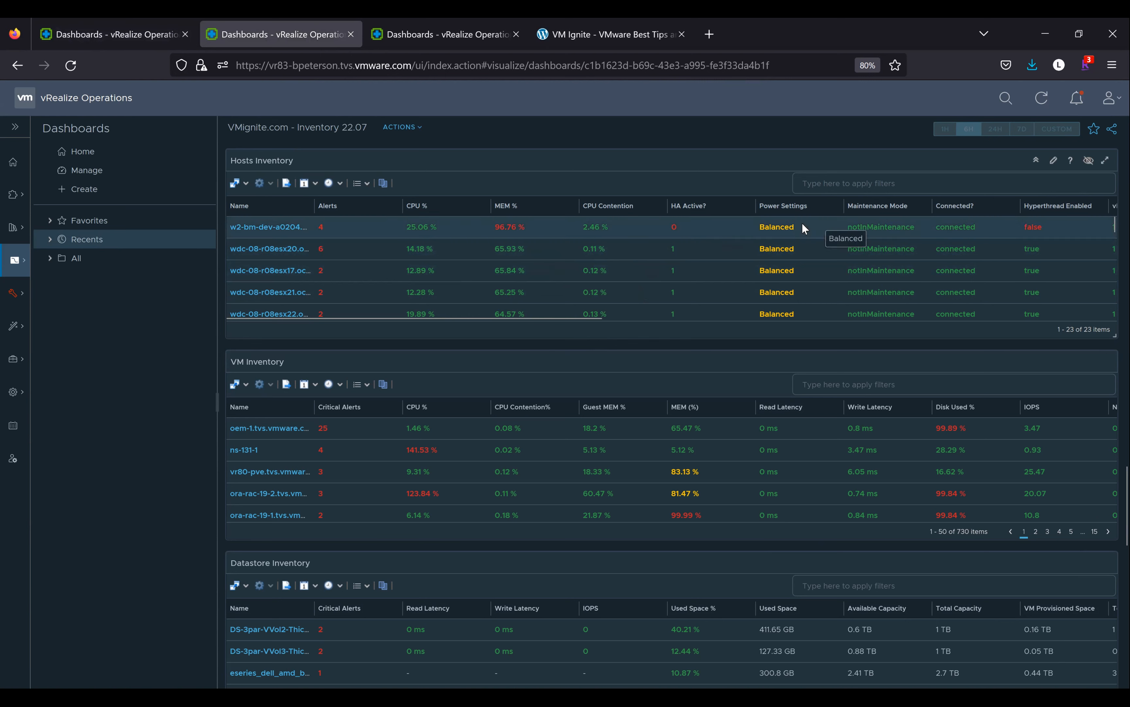
pyautogui.hscroll(8, 810, 279)
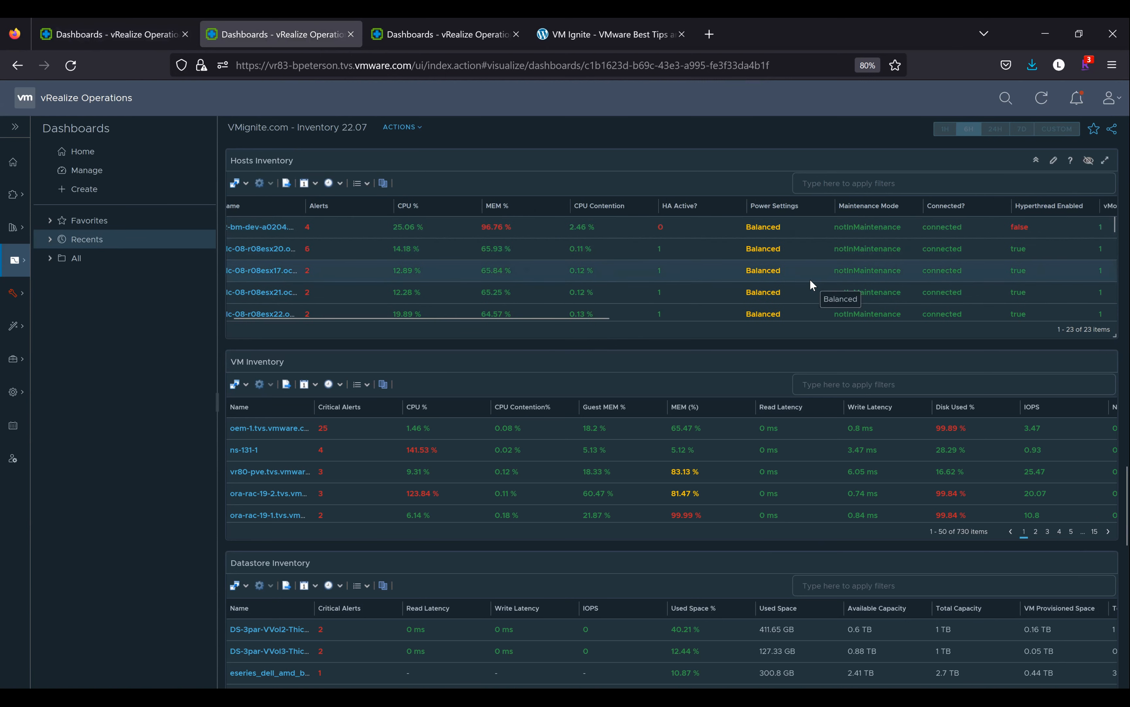
pyautogui.hscroll(6, 810, 279)
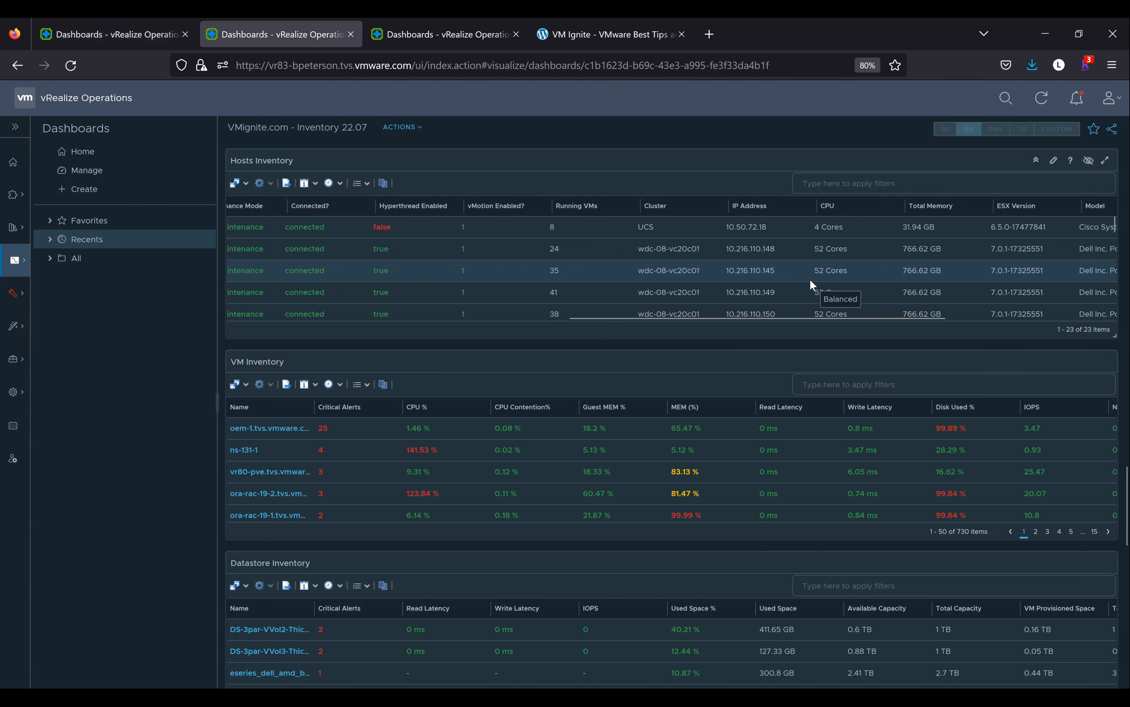
pyautogui.hscroll(5, 818, 260)
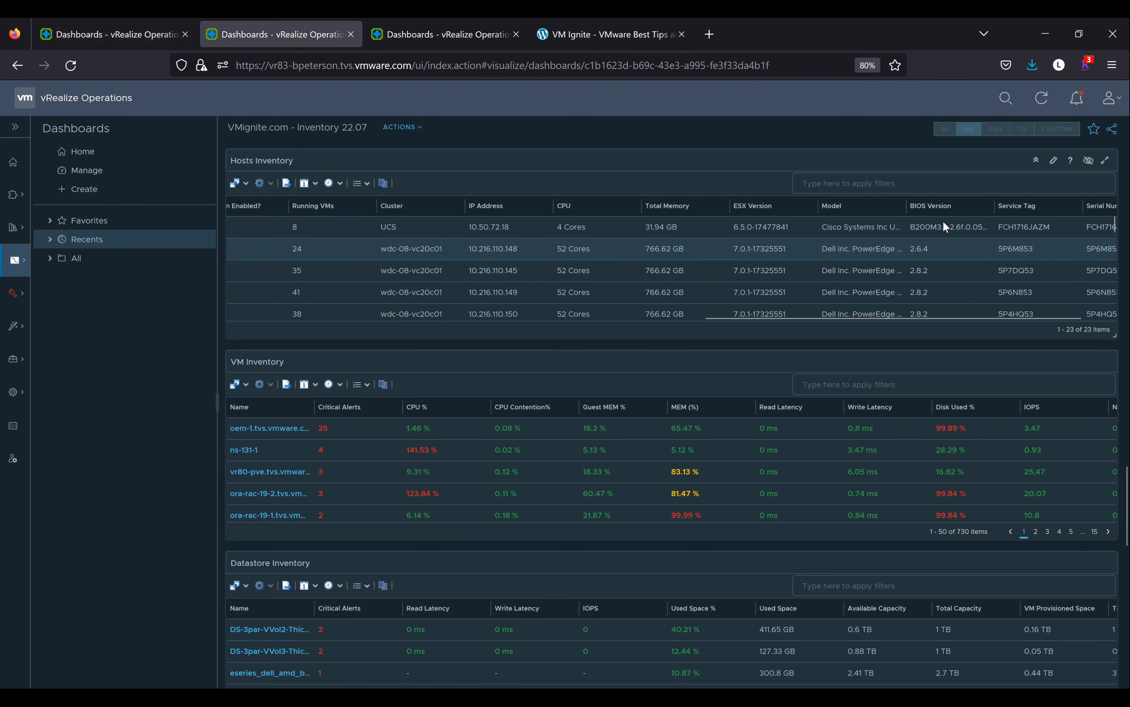
pyautogui.hscroll(1, 917, 271)
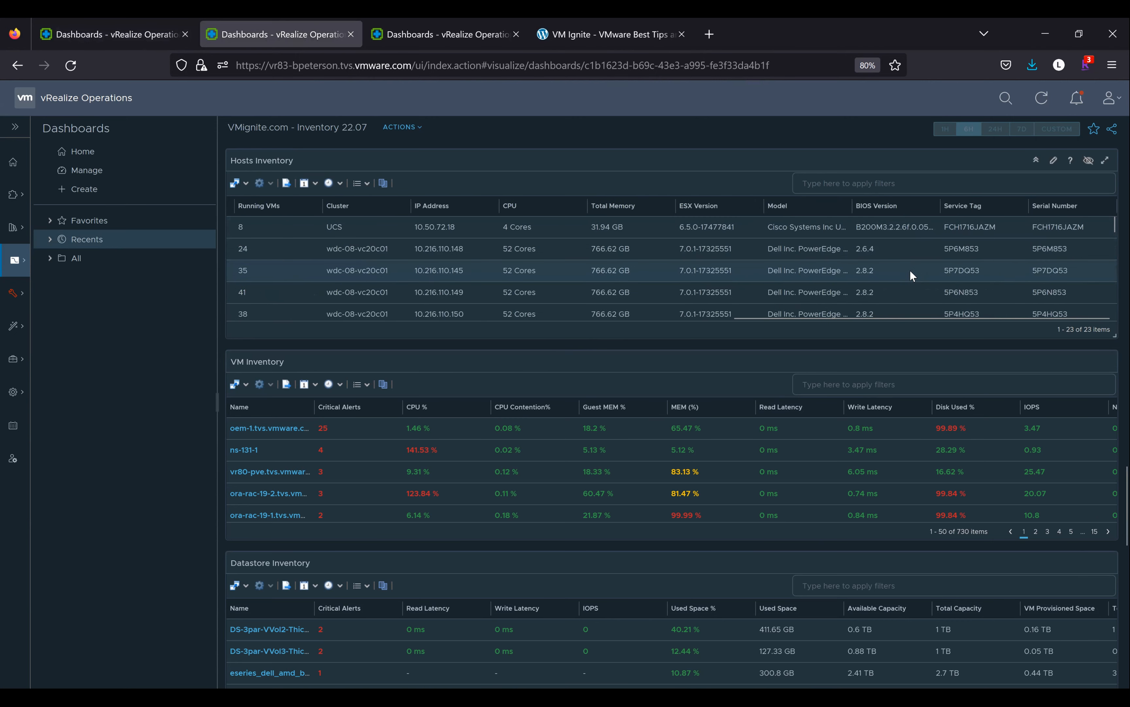
pyautogui.hscroll(-14, 421, 279)
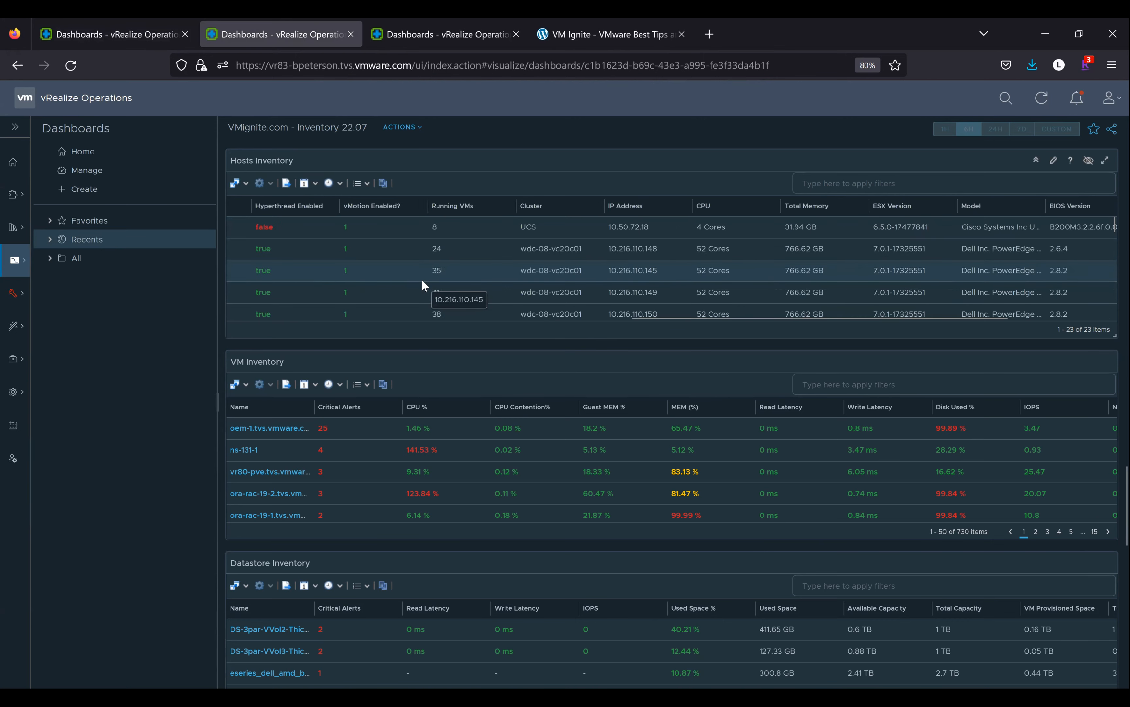
pyautogui.hscroll(-7, 422, 282)
pyautogui.scroll(-1, 421, 283)
pyautogui.scroll(-3, 328, 180)
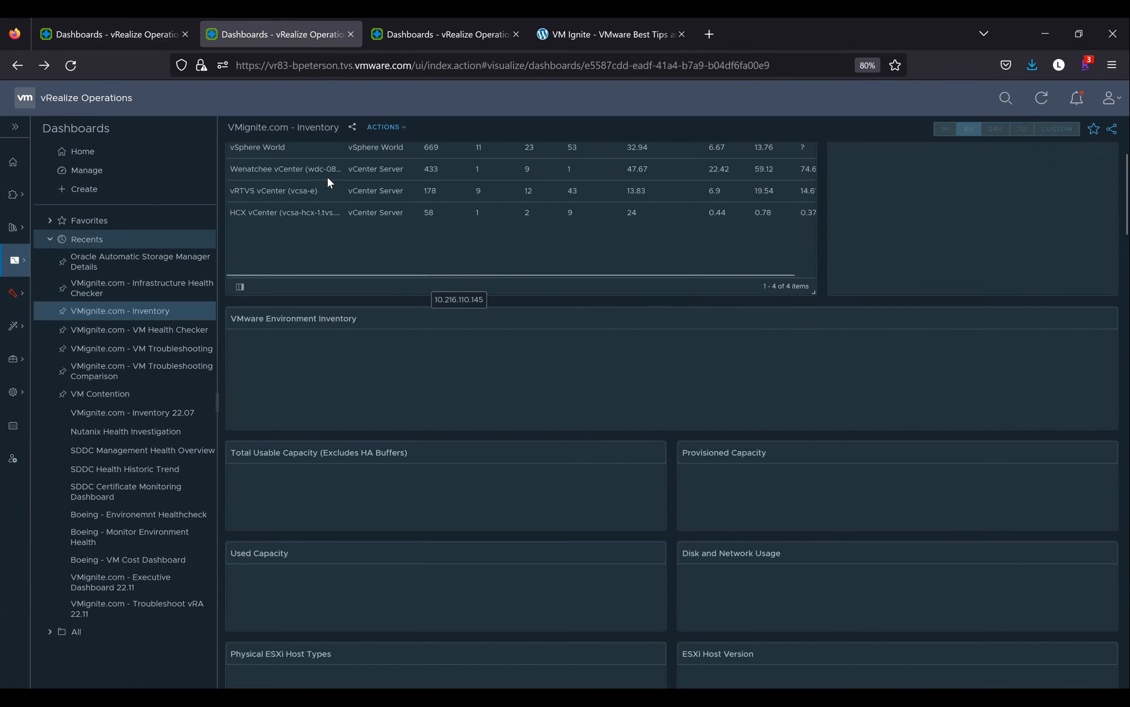
pyautogui.click(45, 65)
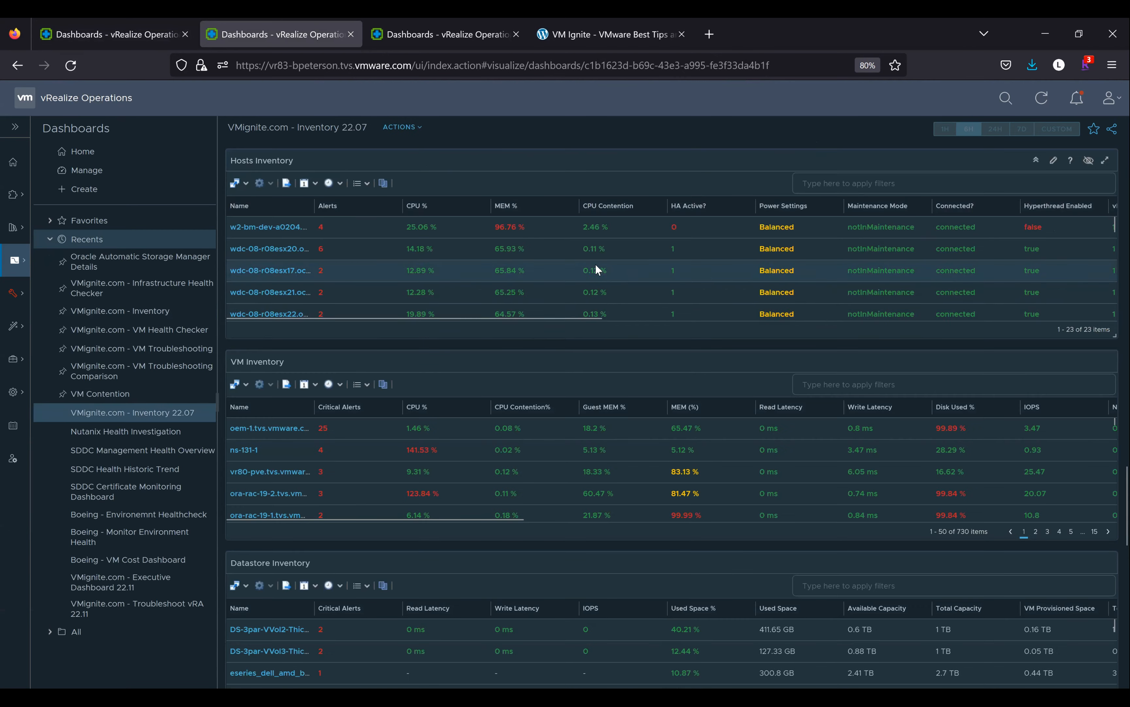
# Examine the total and average rows at the end of the Hosts Inventory list across its columns, and return to the first host.
pyautogui.scroll(-10, 668, 269)
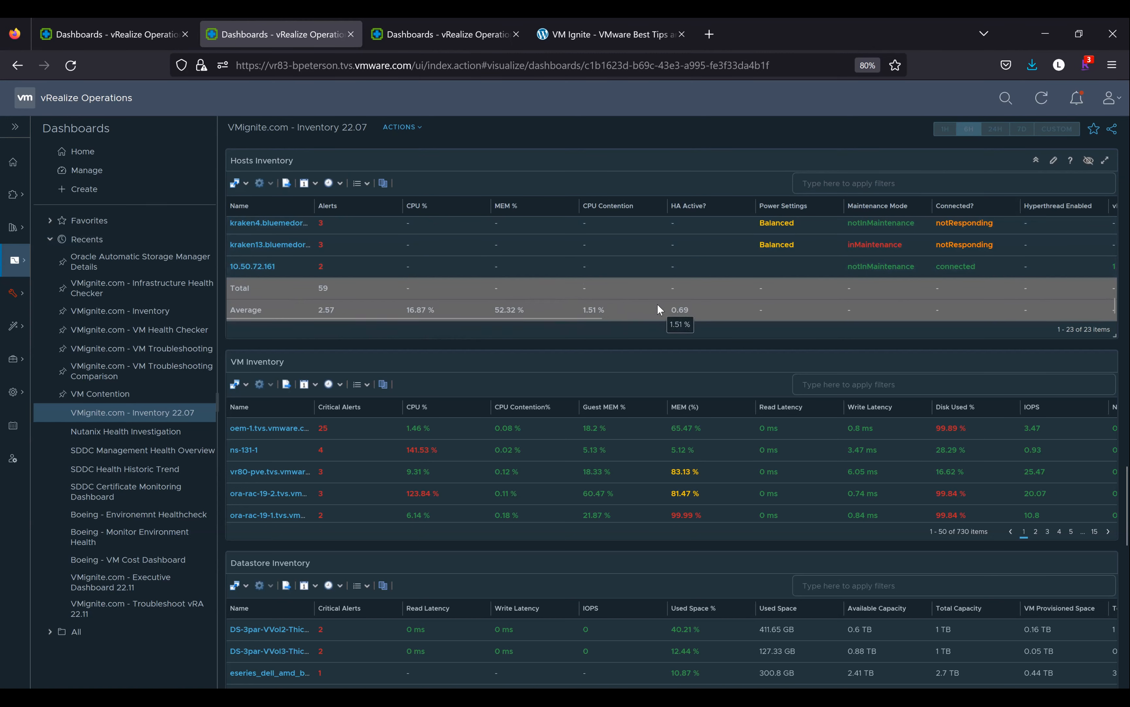
pyautogui.hscroll(3, 673, 286)
pyautogui.hscroll(10, 673, 286)
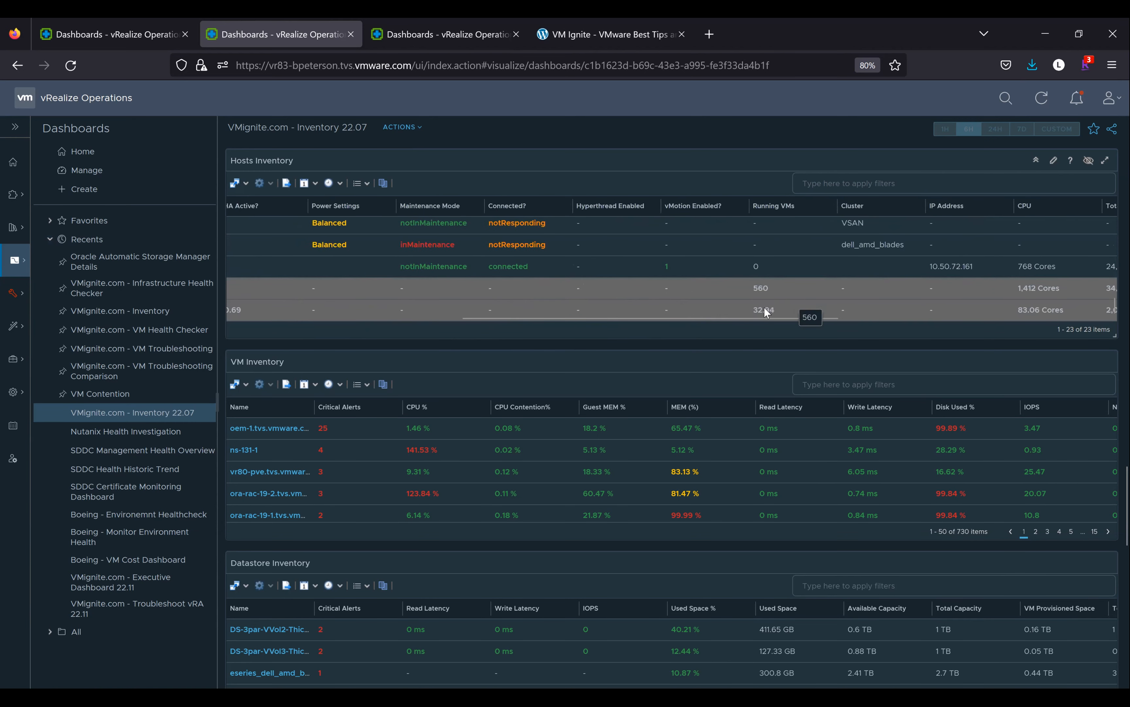
pyautogui.moveTo(683, 317); pyautogui.dragTo(826, 317)
pyautogui.scroll(9, 655, 315)
pyautogui.moveTo(630, 317); pyautogui.dragTo(250, 318)
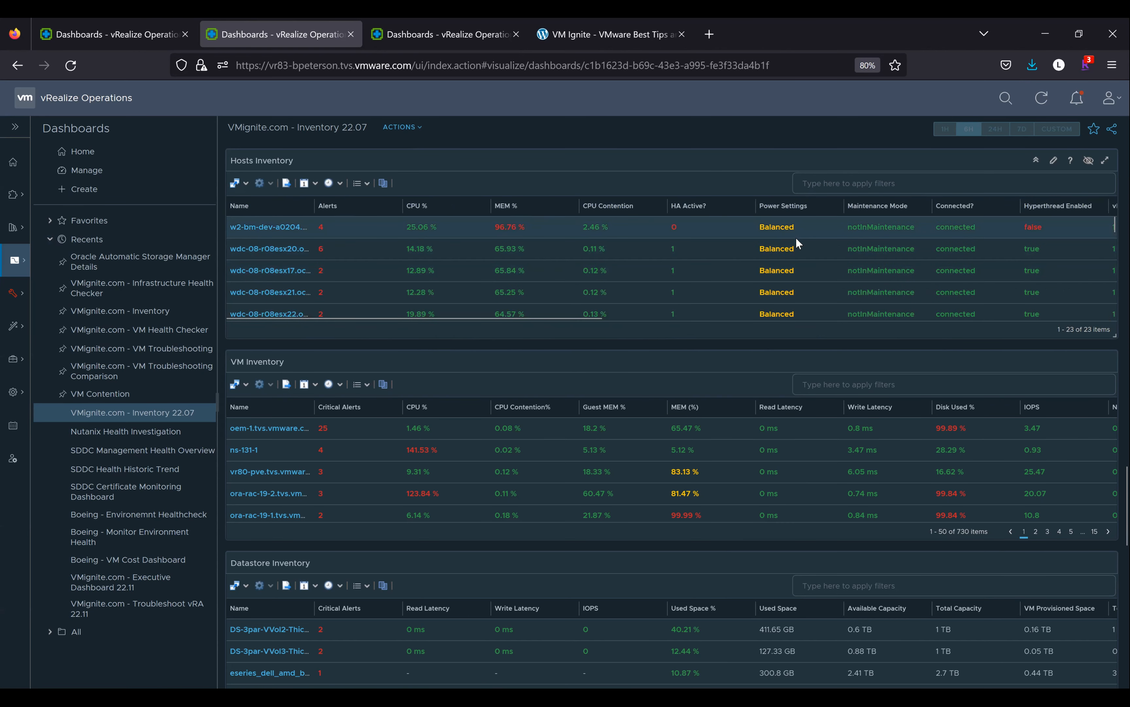
# Filter the Hosts Inventory list by "wdc" and export it as a CSV file.
pyautogui.click(833, 184)
pyautogui.write('wdc')
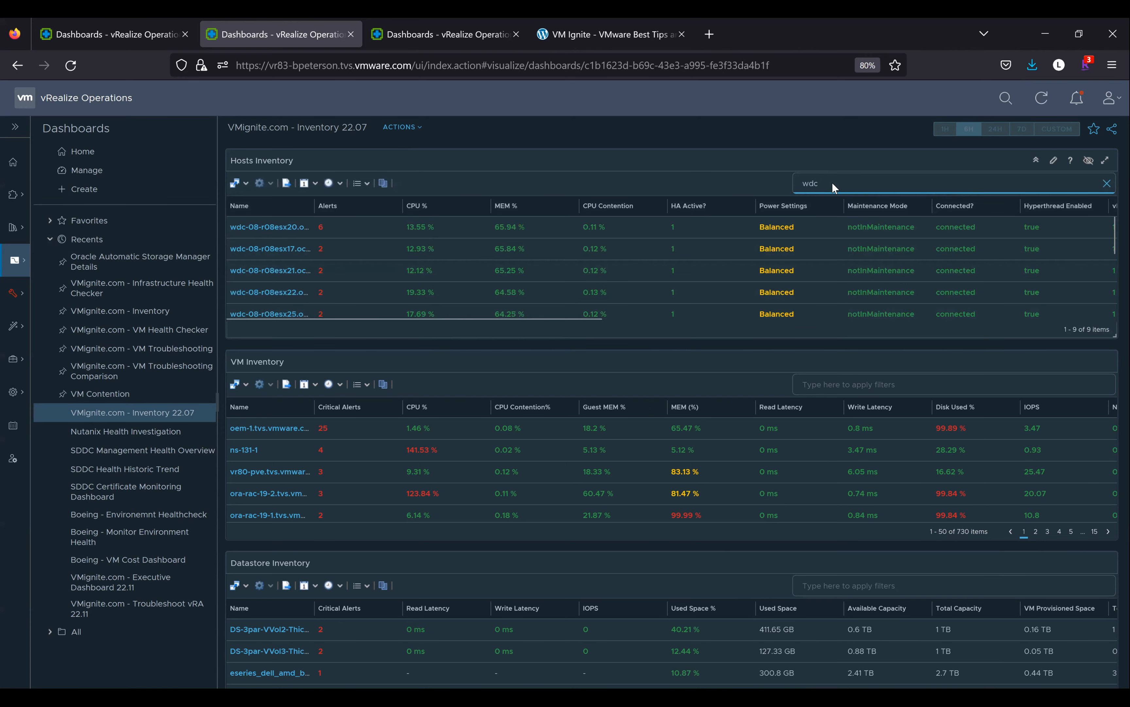
pyautogui.press('BackSpace')
pyautogui.press('BackSpace')
pyautogui.press('BackSpace')
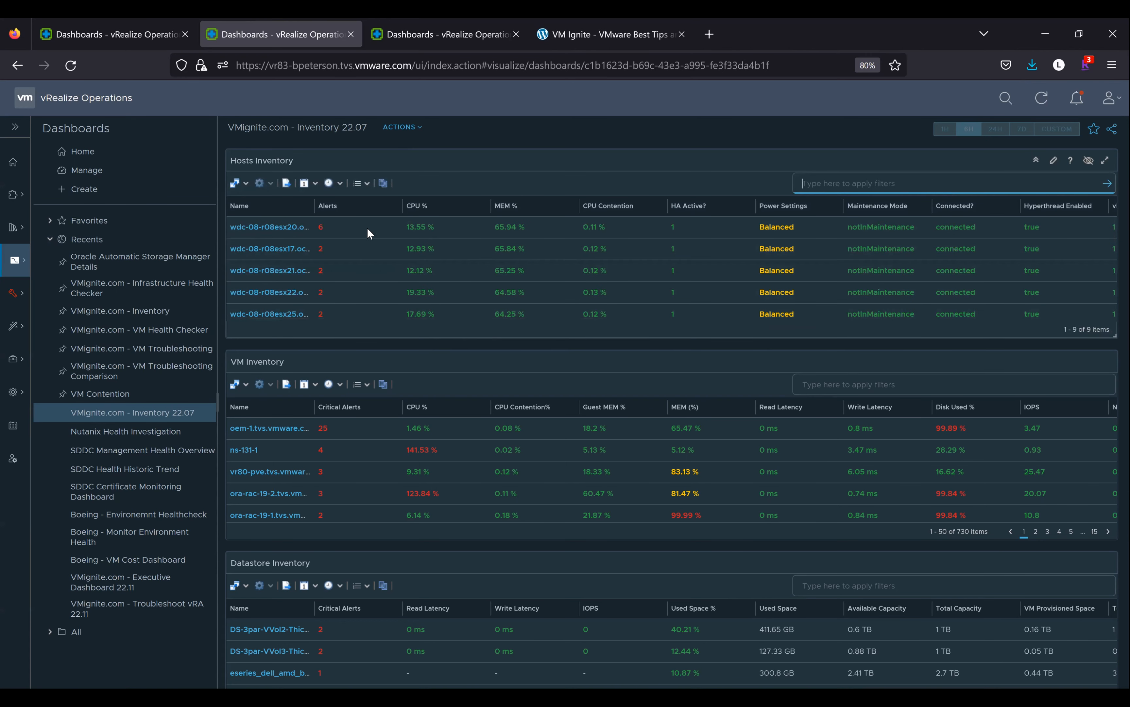
pyautogui.click(287, 184)
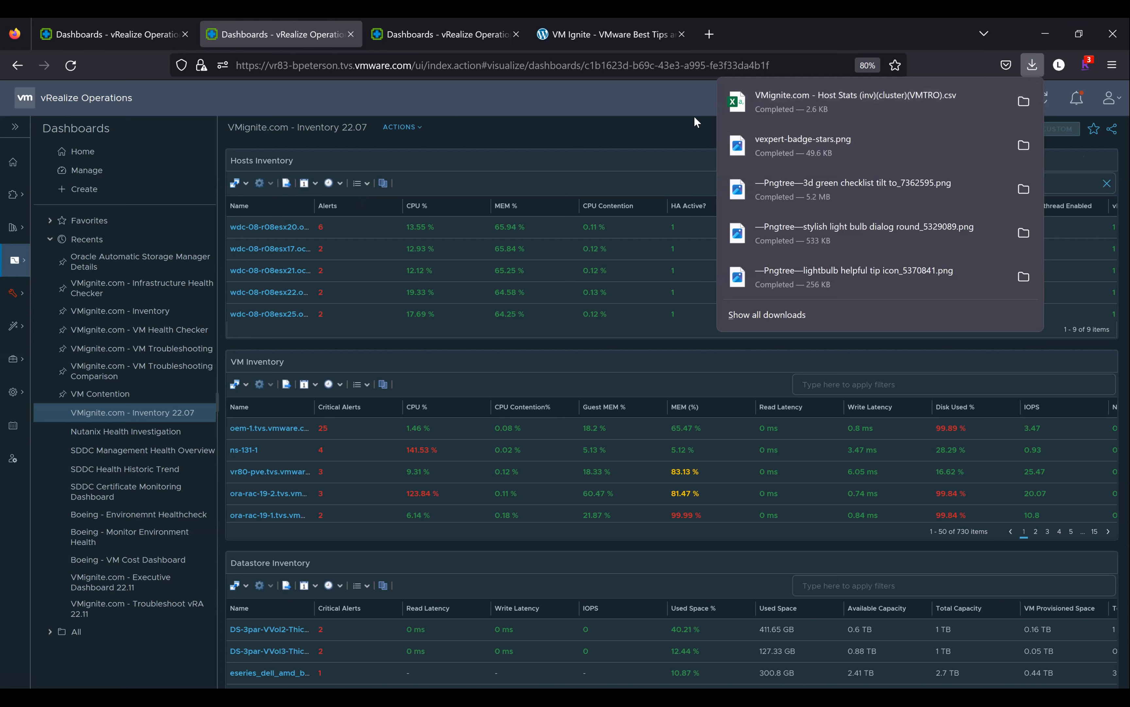
pyautogui.click(683, 123)
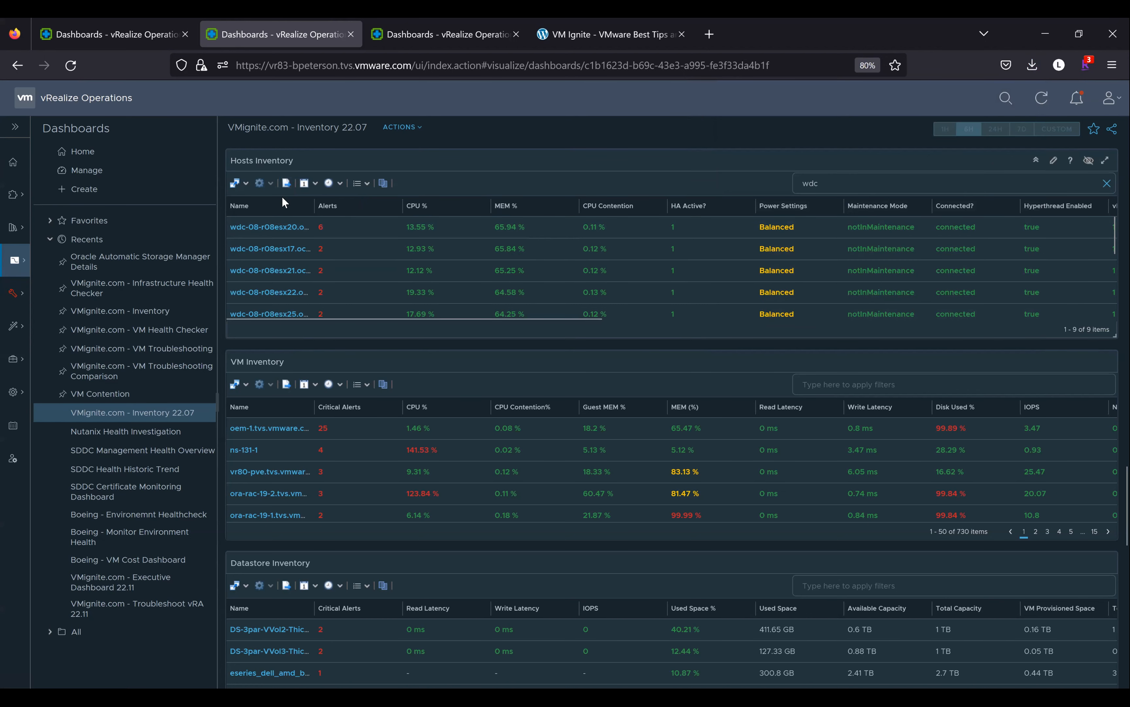
# Select hosts wdc-08-r08esx20 and wdc-08-r08esx17 in turn, and view the actions available for the first VM on the latter.
pyautogui.click(353, 228)
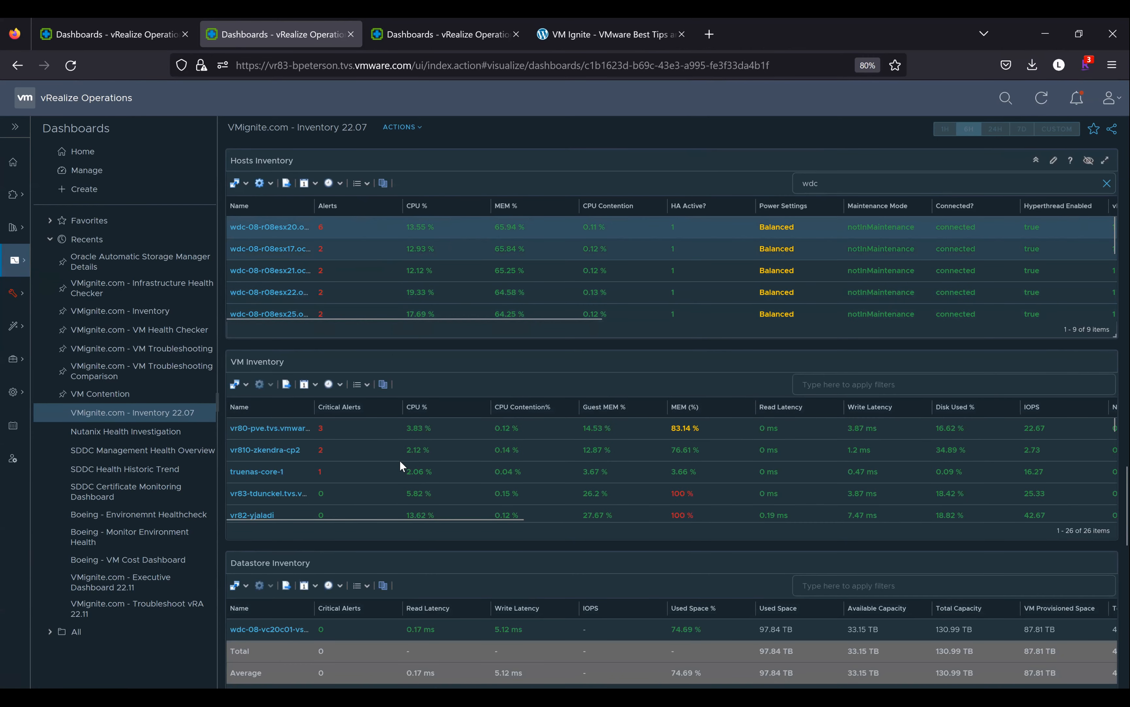
pyautogui.click(396, 246)
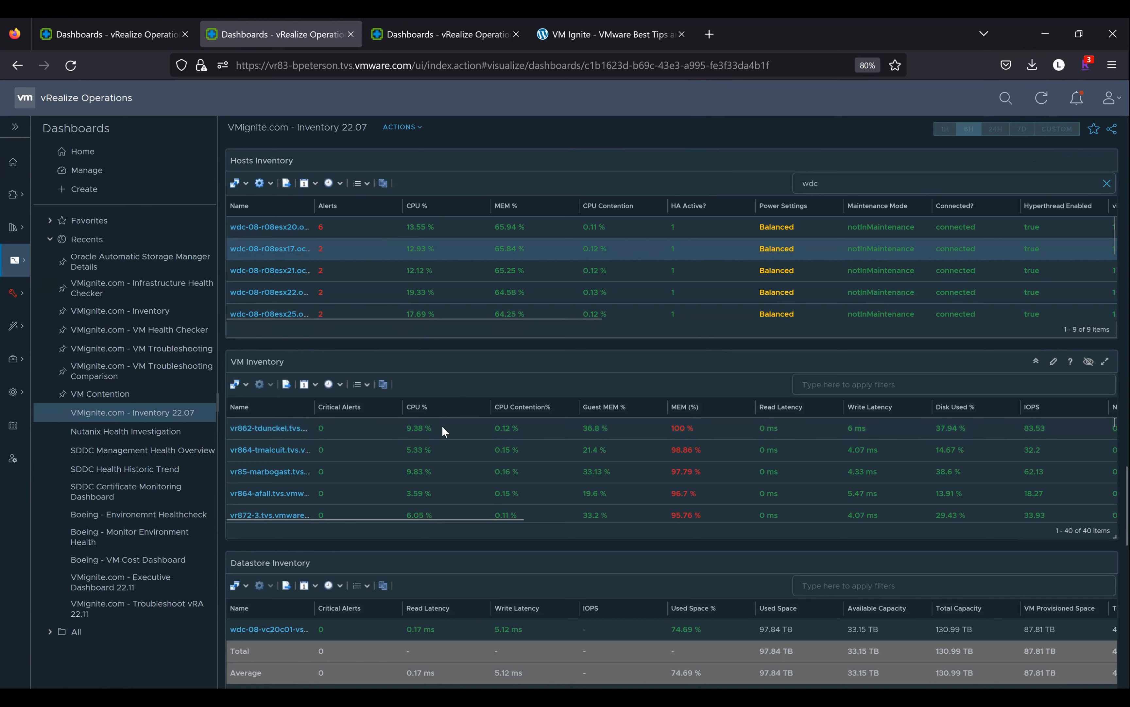
pyautogui.click(409, 434)
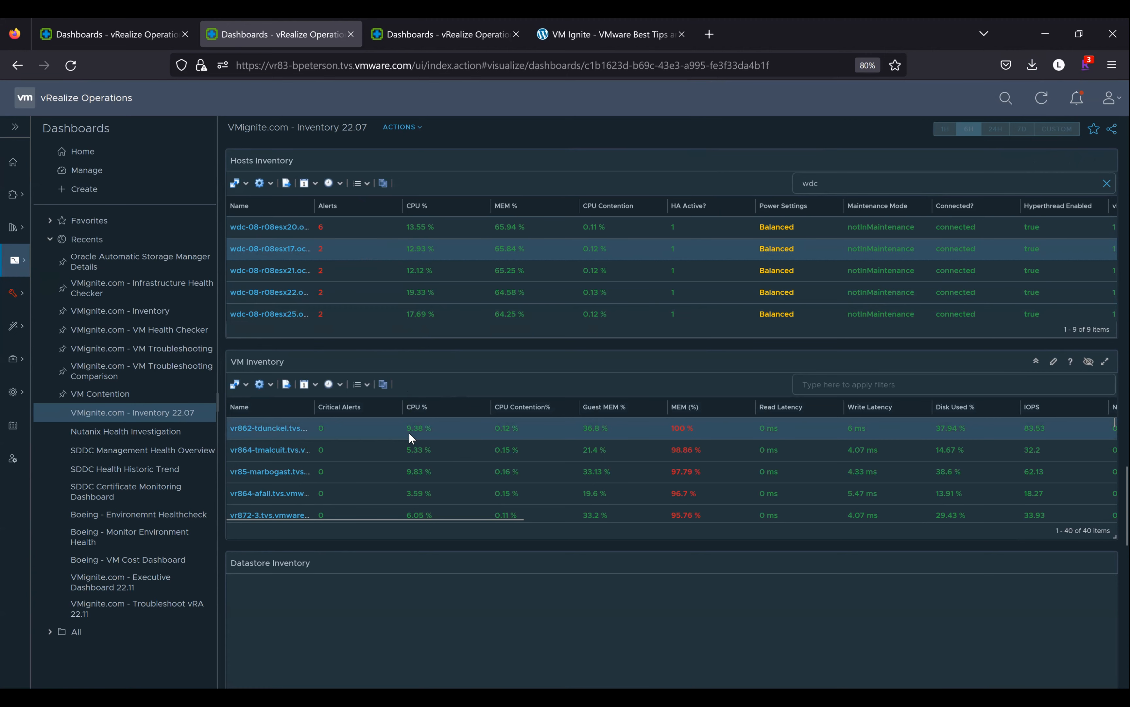
pyautogui.click(271, 387)
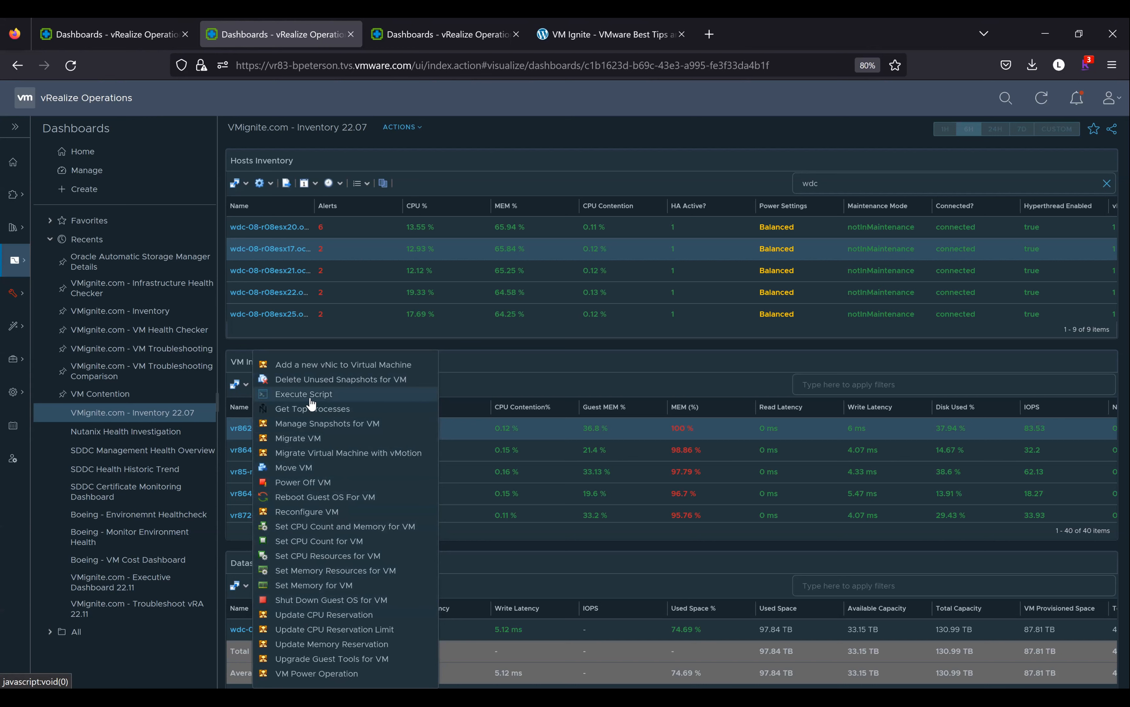
pyautogui.click(480, 376)
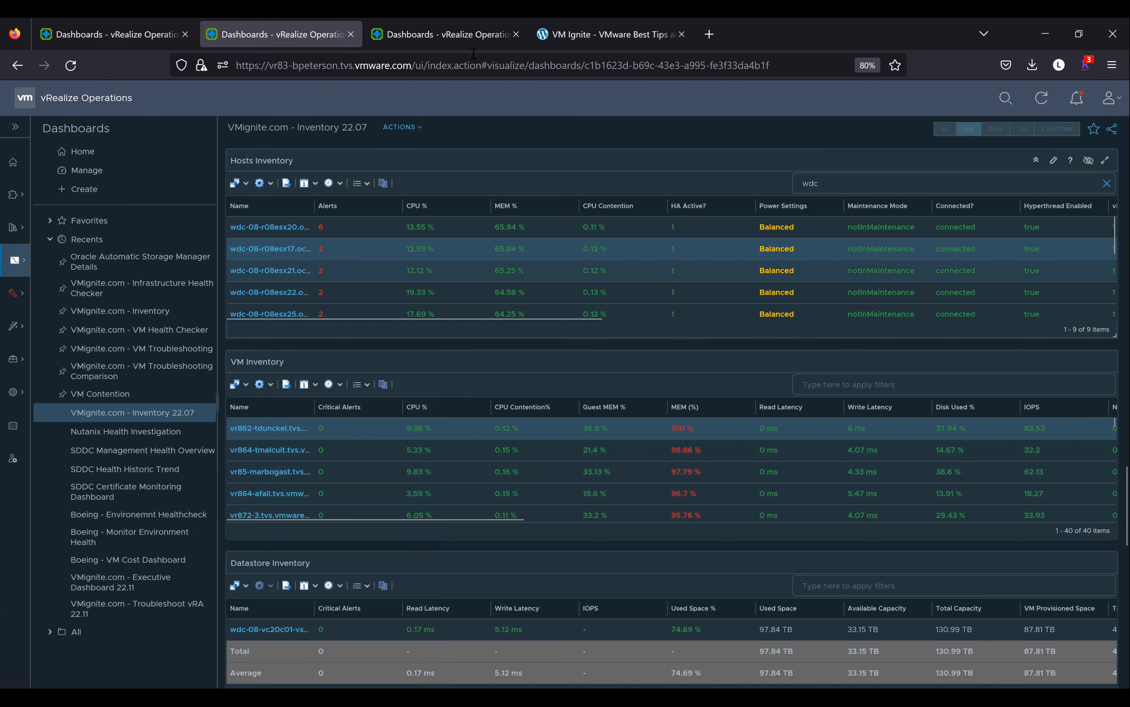
# Create a new dashboard from the third open vRealize Operations page and name it "VMignite.com - List view test".
pyautogui.click(418, 19)
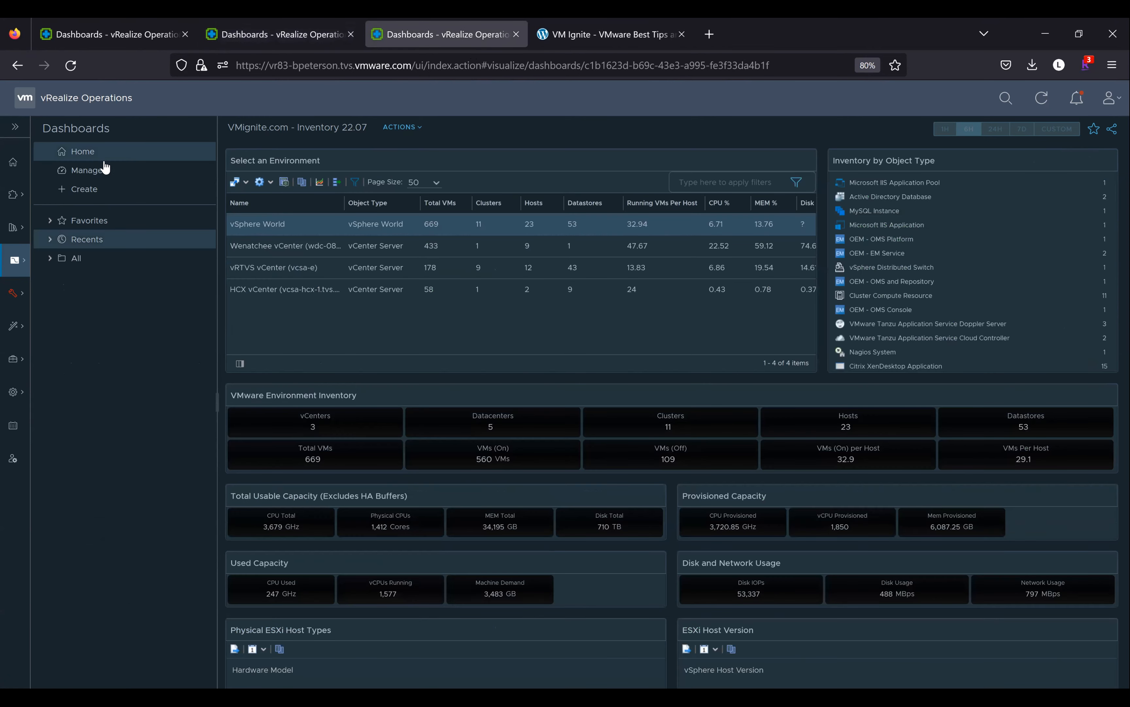
pyautogui.click(69, 192)
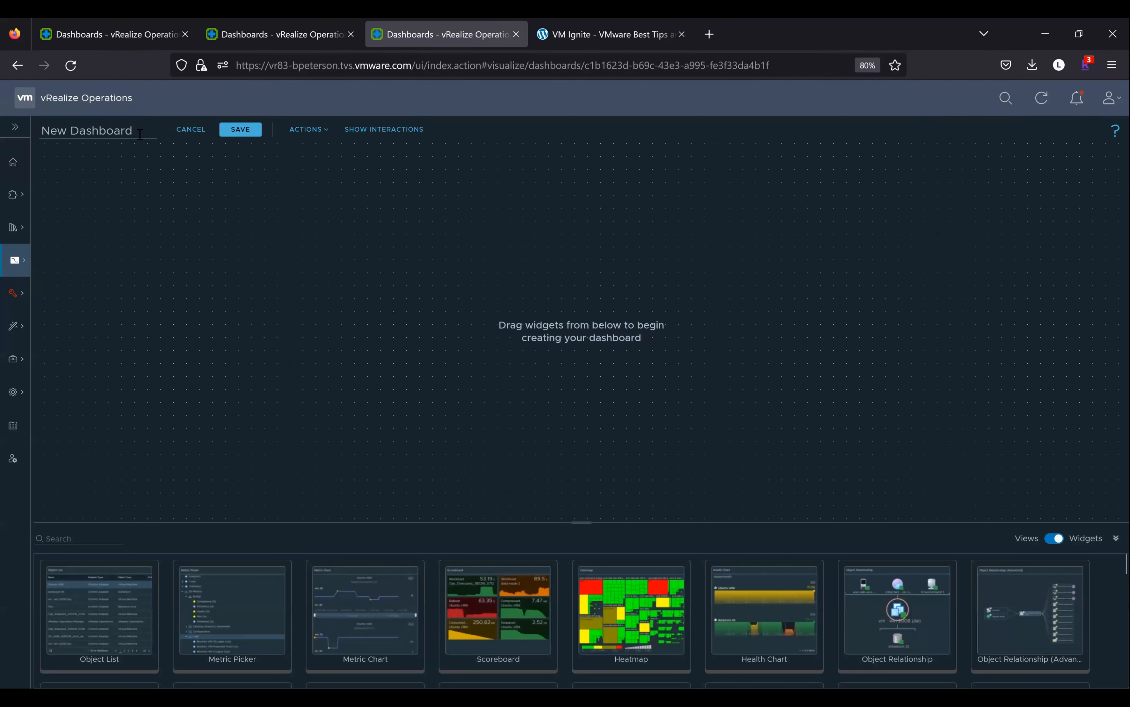
pyautogui.click(139, 134)
pyautogui.press('BackSpace')
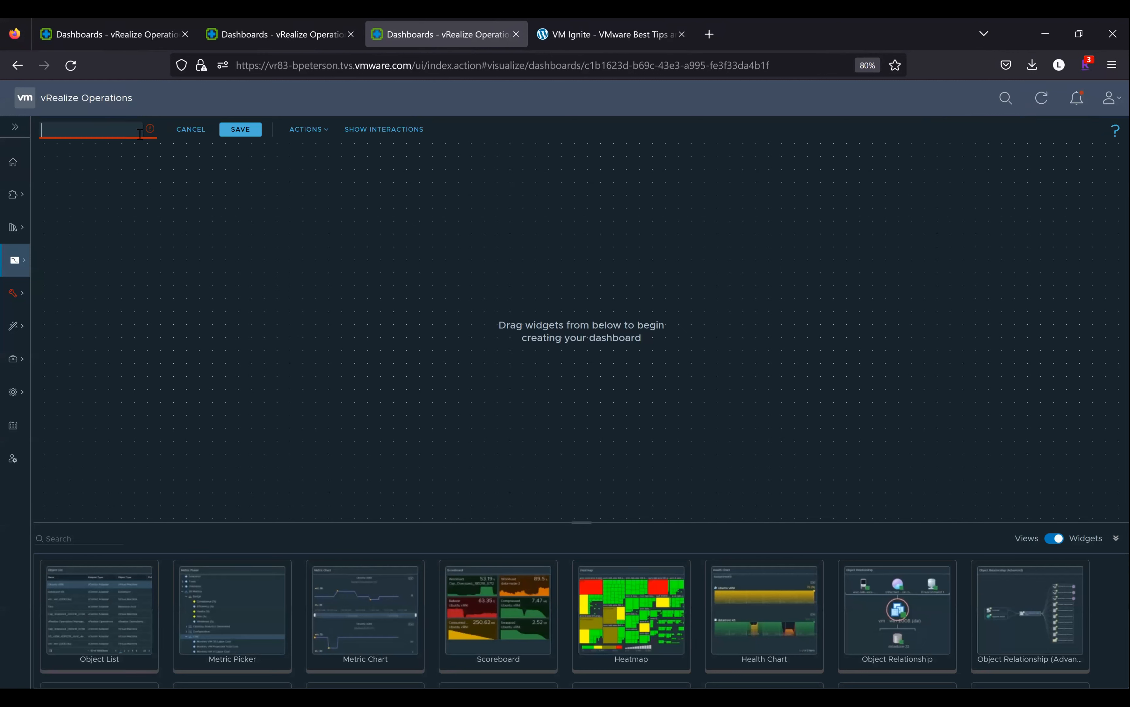
pyautogui.write('VMignite.com -')
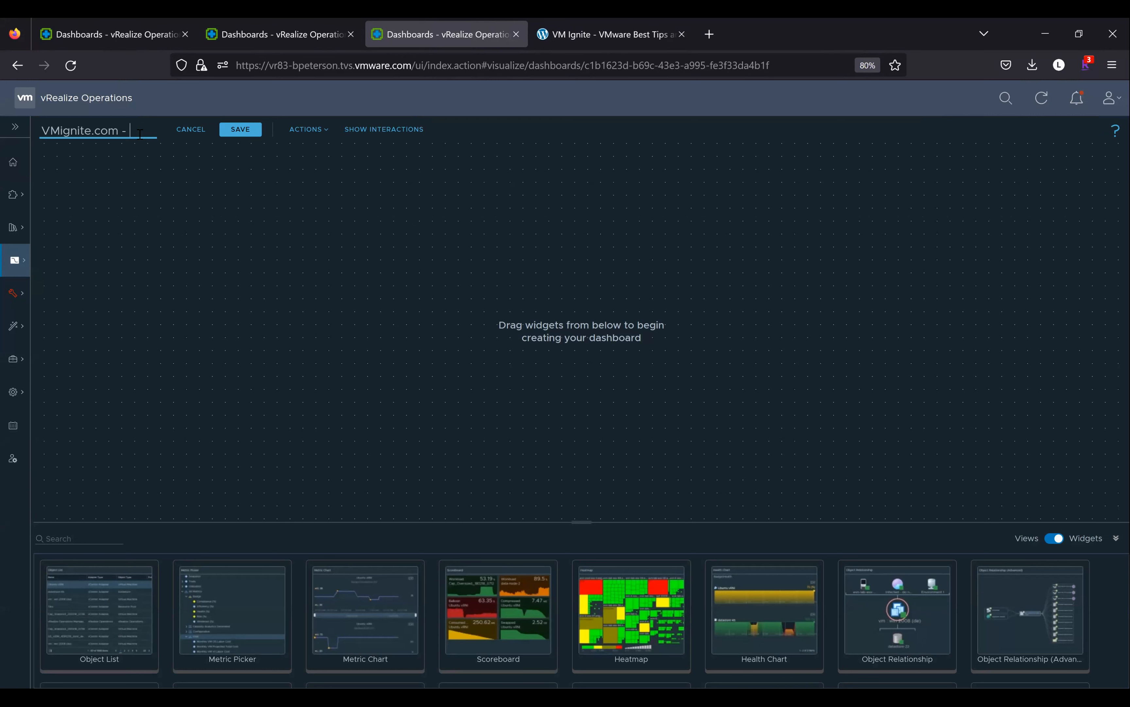
pyautogui.write('List view')
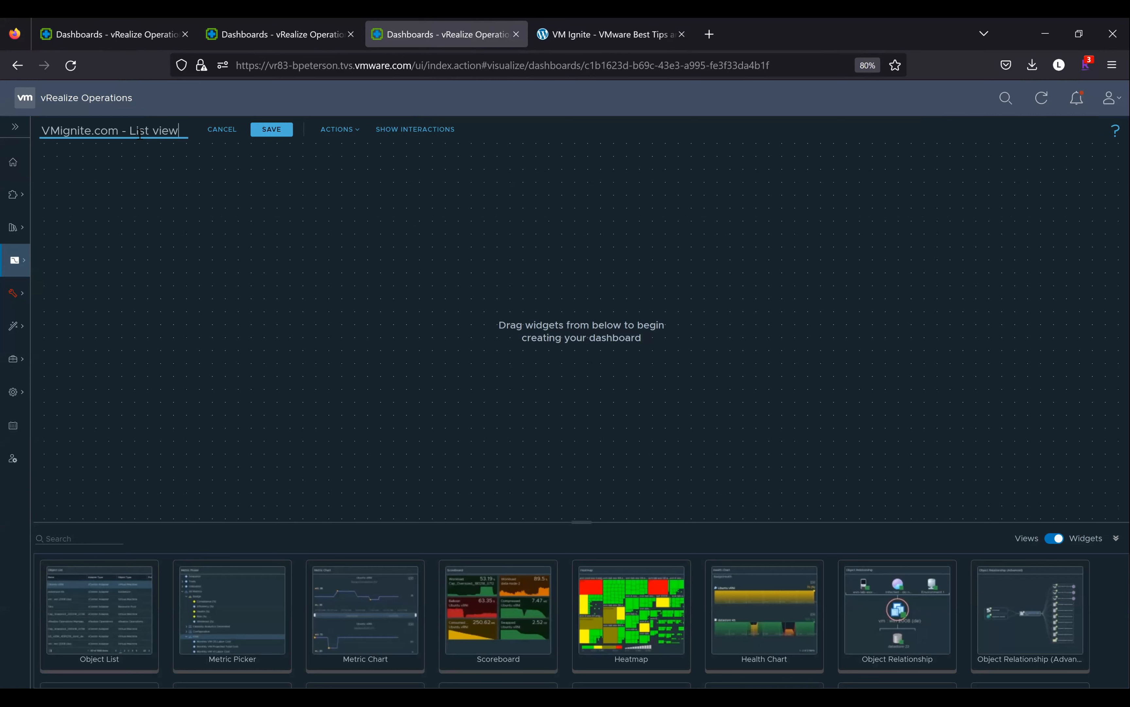
pyautogui.write(' test')
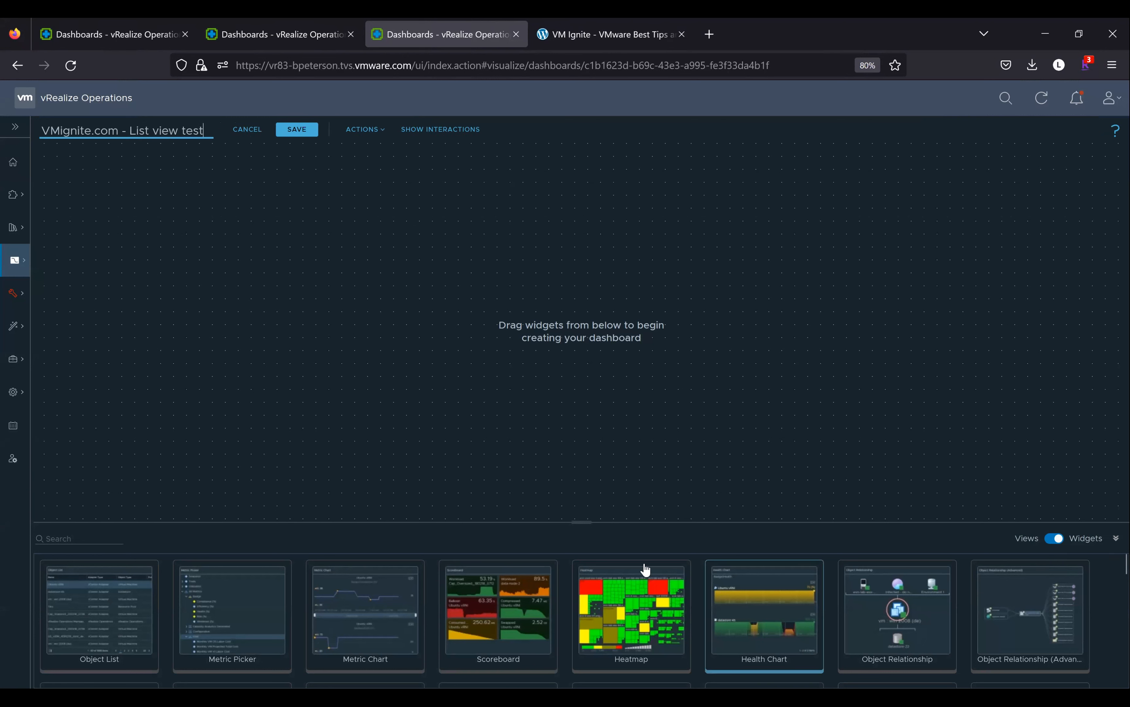
# Add a View widget to the upper-left corner of the new dashboard's empty canvas.
pyautogui.scroll(-1, 1031, 615)
pyautogui.scroll(-3, 1031, 615)
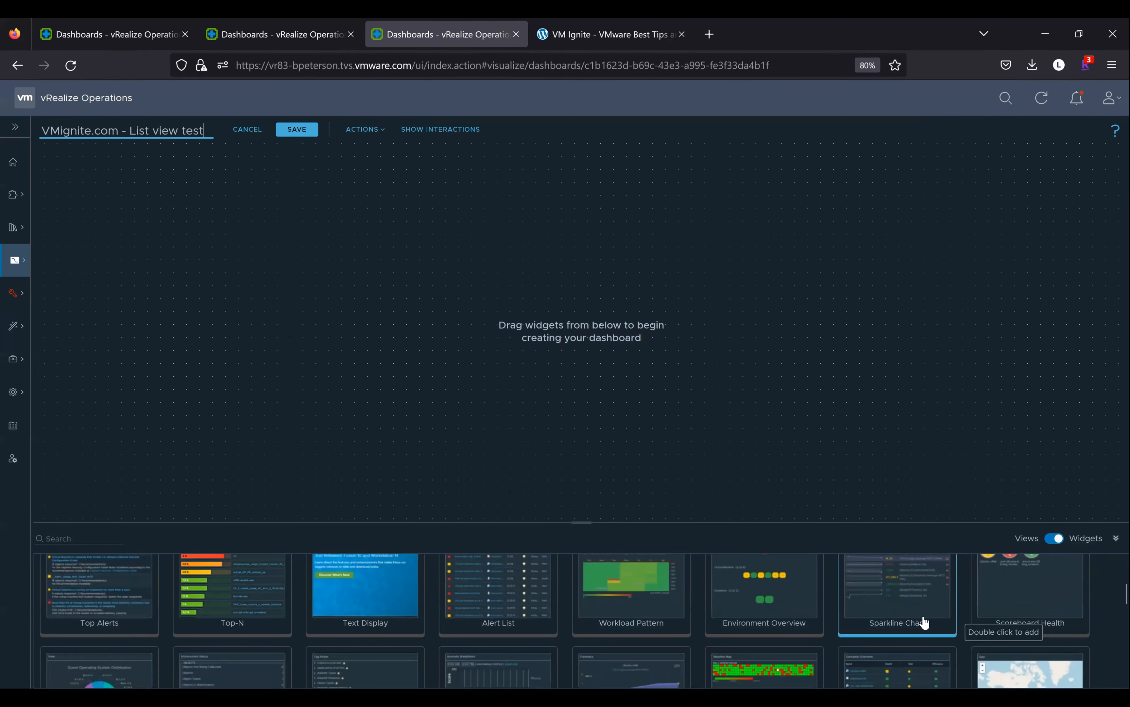
pyautogui.scroll(-3, 925, 621)
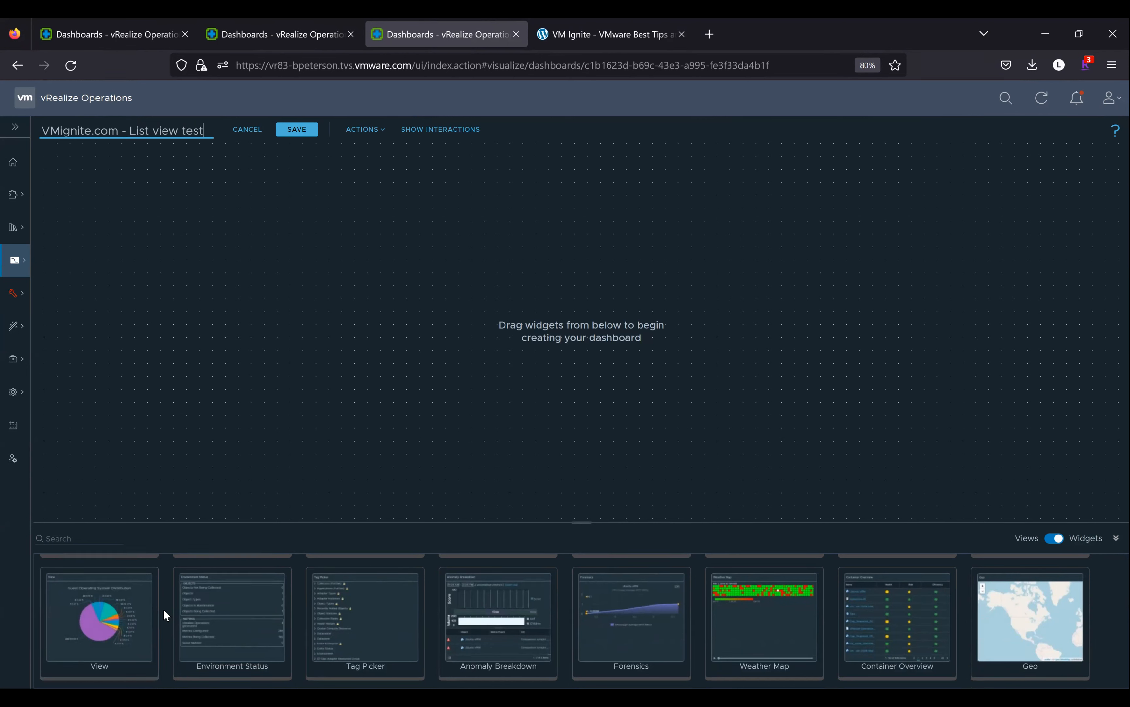
pyautogui.moveTo(125, 614); pyautogui.dragTo(144, 258)
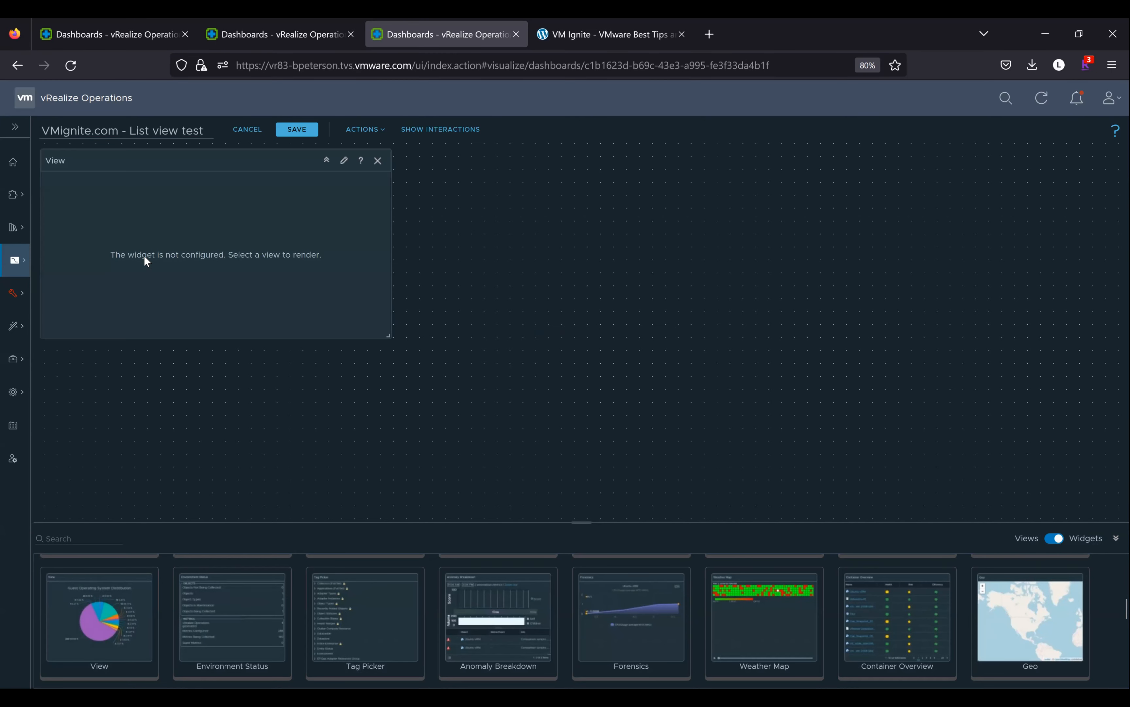
# Add a second View widget beside the first one and save the dashboard.
pyautogui.click(84, 611)
pyautogui.moveTo(468, 259); pyautogui.dragTo(475, 229)
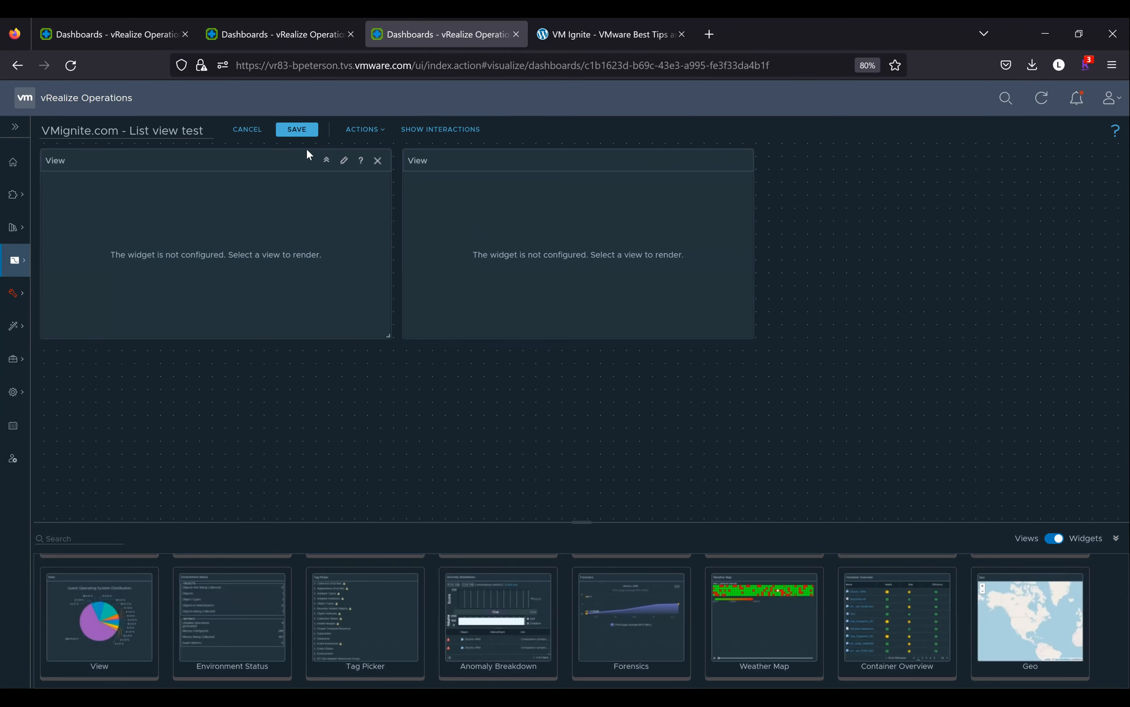
pyautogui.click(298, 130)
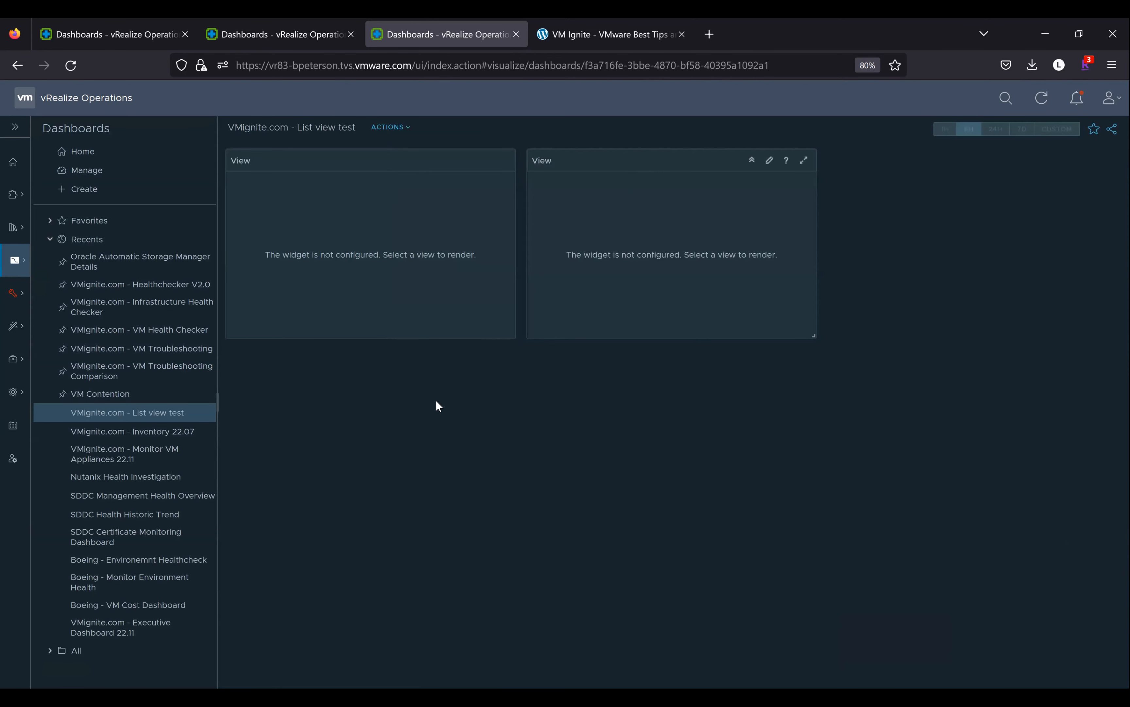
# Open the first View widget's configuration, rename it "Host Stats" and turn its Self Provider on.
pyautogui.moveTo(626, 158); pyautogui.dragTo(342, 367)
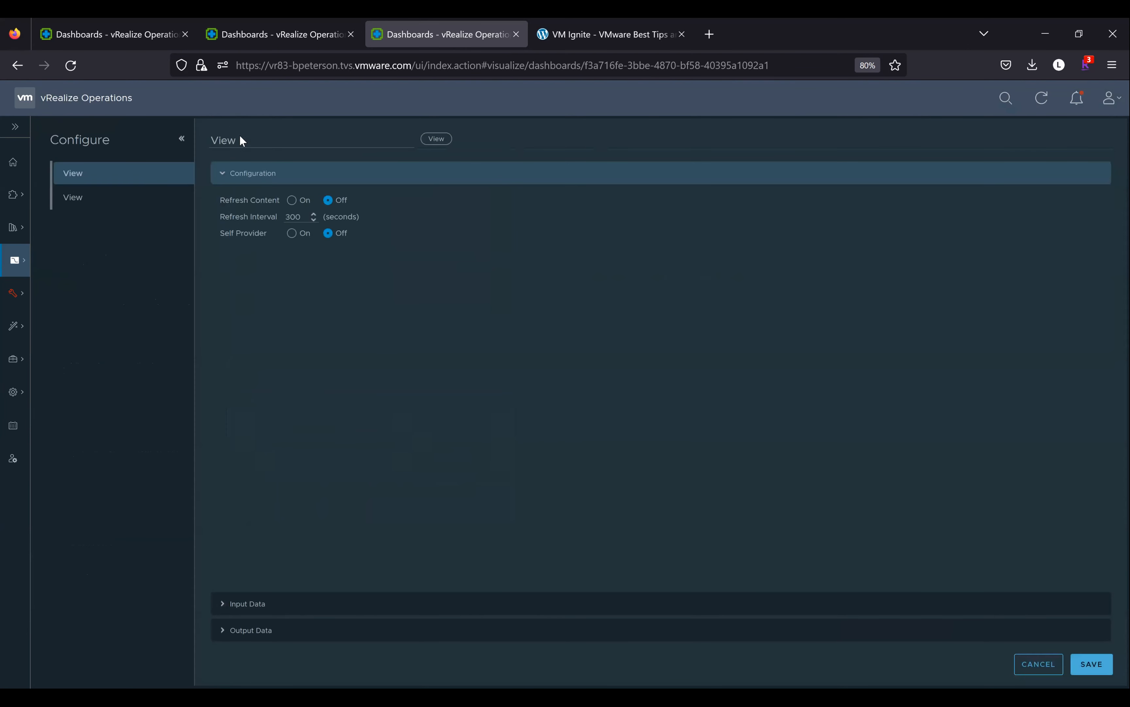
pyautogui.click(245, 140)
pyautogui.press('BackSpace')
pyautogui.press('BackSpace')
pyautogui.press('BackSpace')
pyautogui.press('BackSpace')
pyautogui.write('Host Stats')
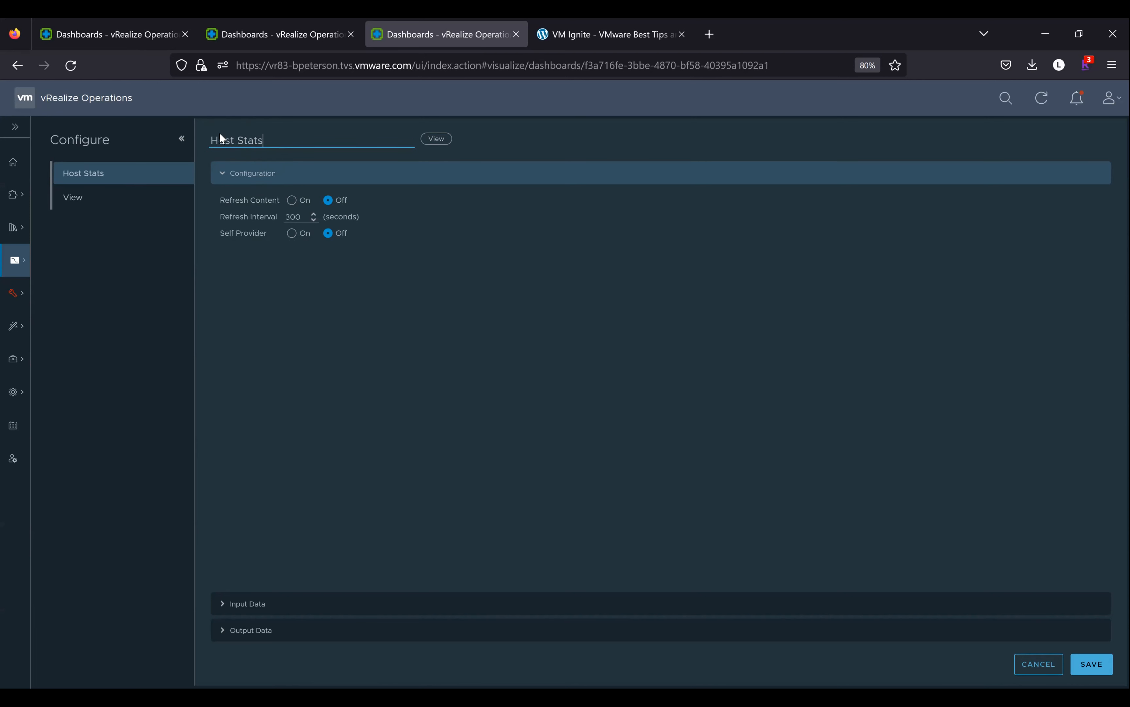
pyautogui.click(292, 232)
# Set the Host Stats widget's input object to vSphere World, found among the vCenter adapter's object types.
pyautogui.click(224, 602)
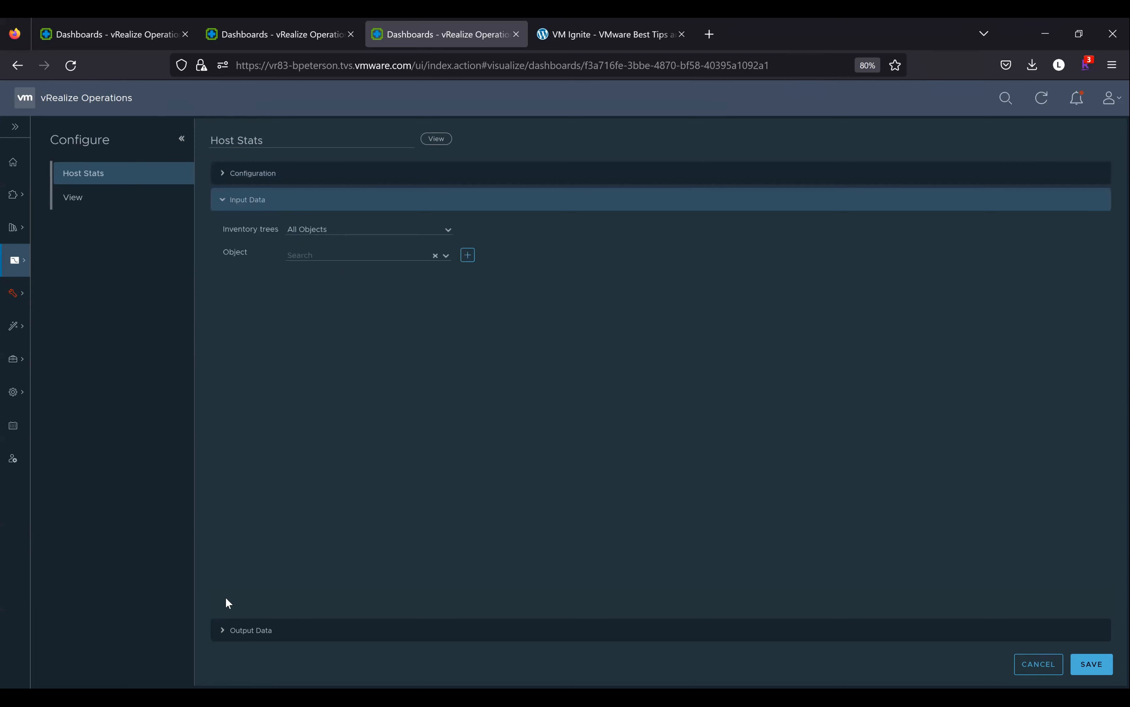
pyautogui.click(448, 257)
pyautogui.click(468, 255)
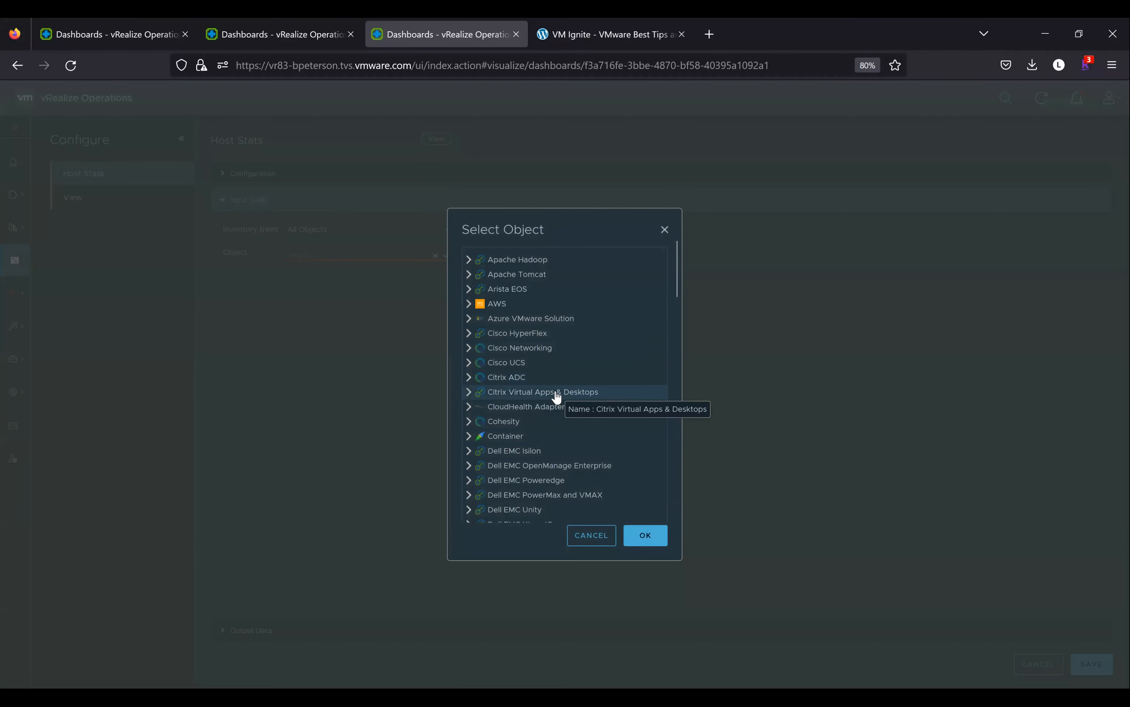
pyautogui.scroll(-3, 557, 396)
pyautogui.scroll(-4, 491, 395)
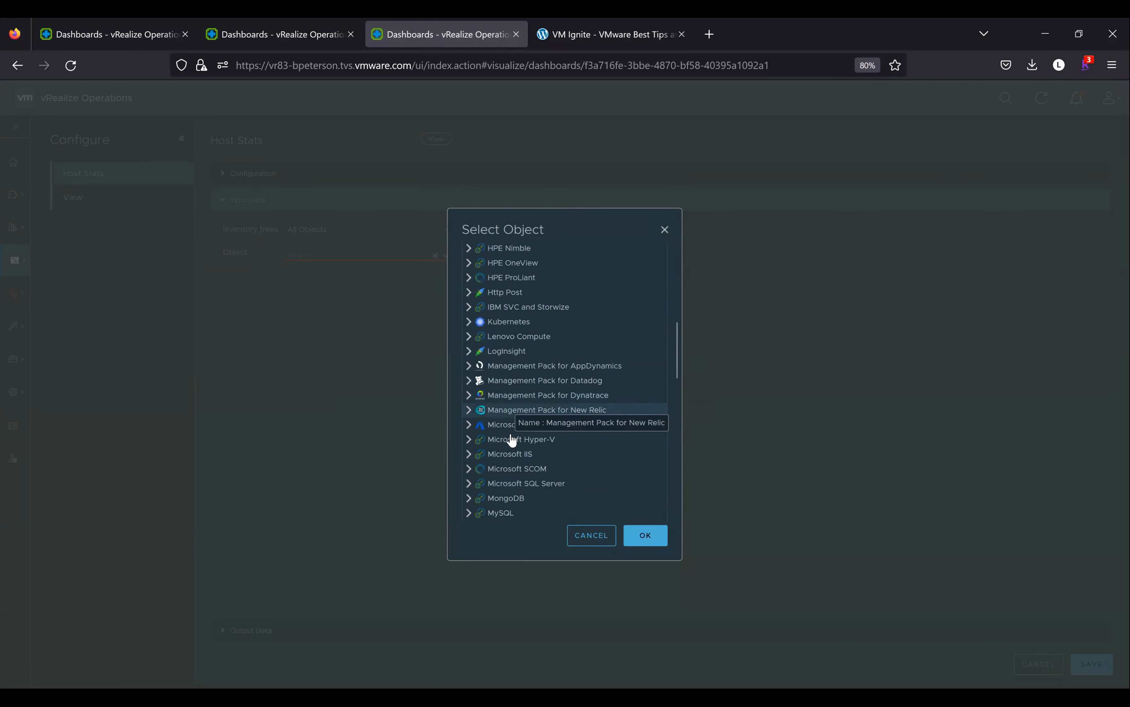
pyautogui.scroll(-5, 512, 440)
pyautogui.scroll(-7, 511, 435)
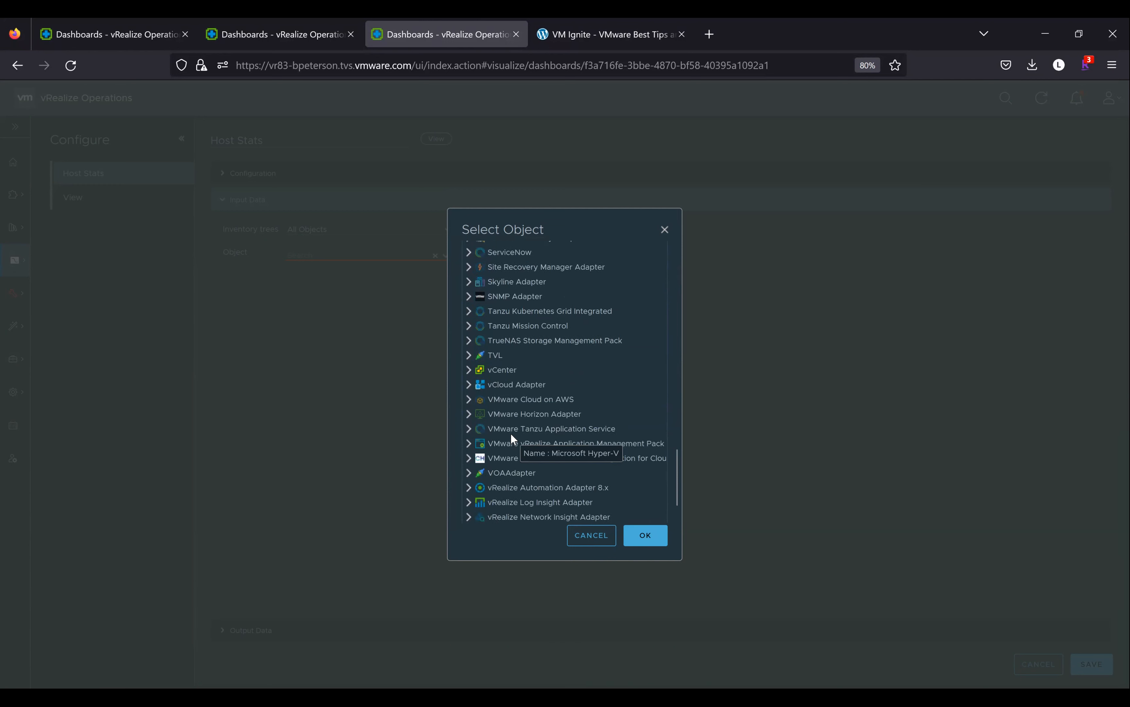
pyautogui.click(469, 372)
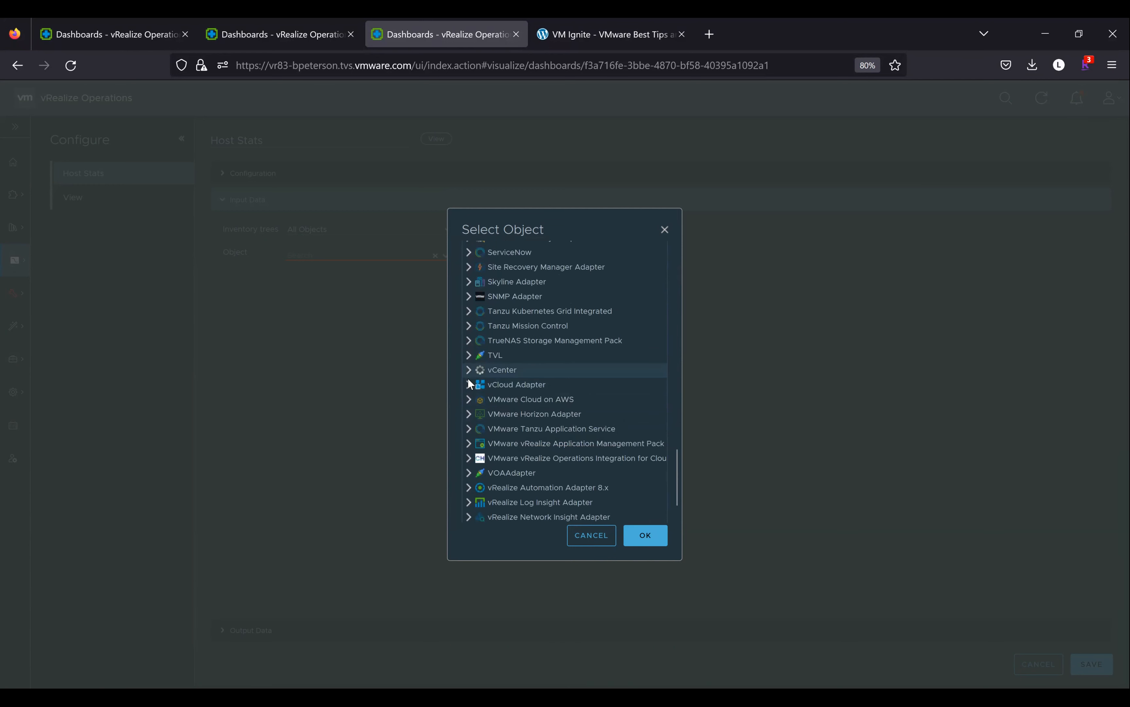
pyautogui.scroll(-1, 487, 415)
pyautogui.scroll(-5, 488, 418)
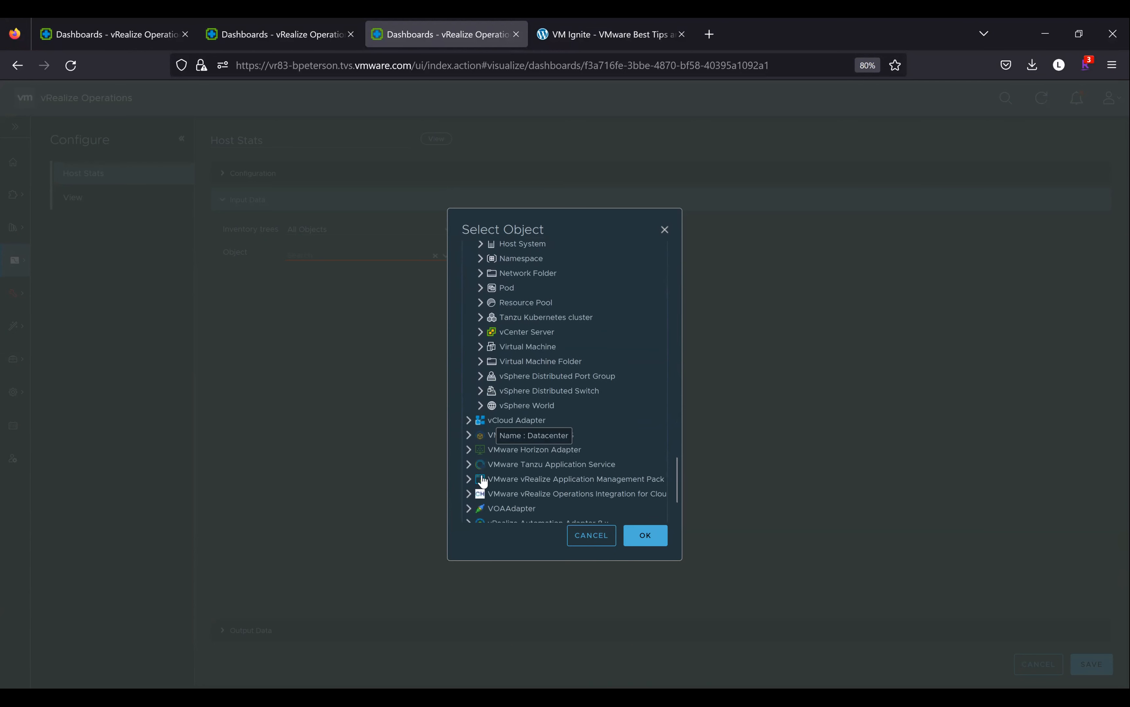
pyautogui.click(481, 405)
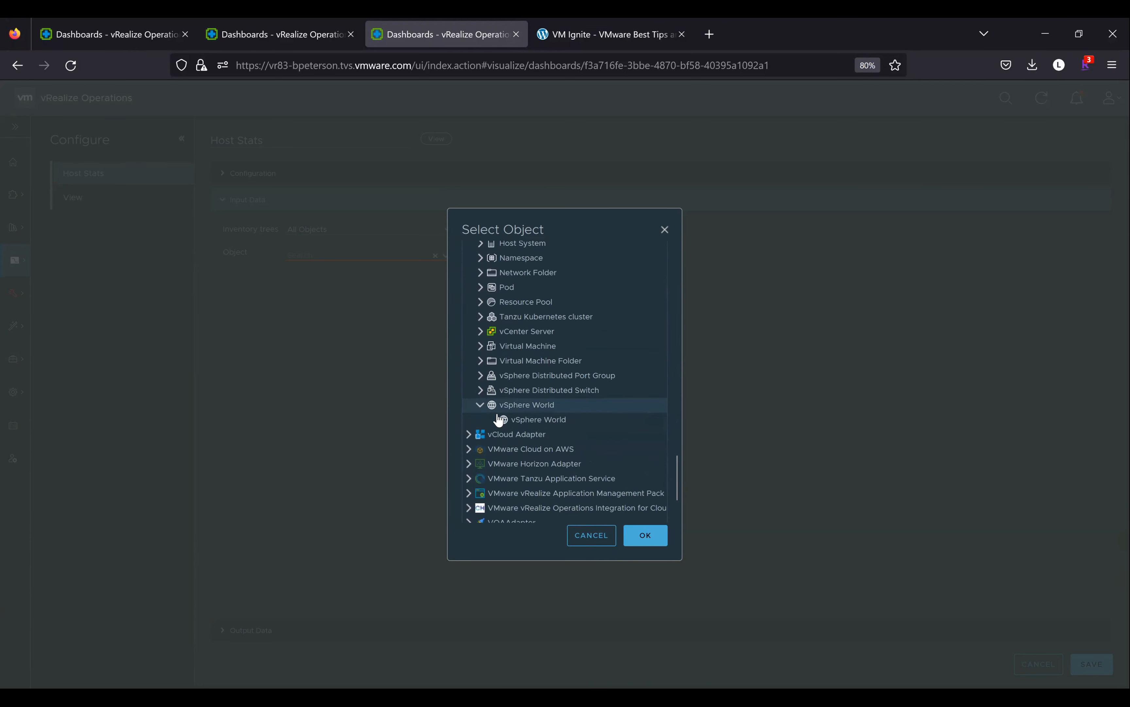
pyautogui.click(480, 330)
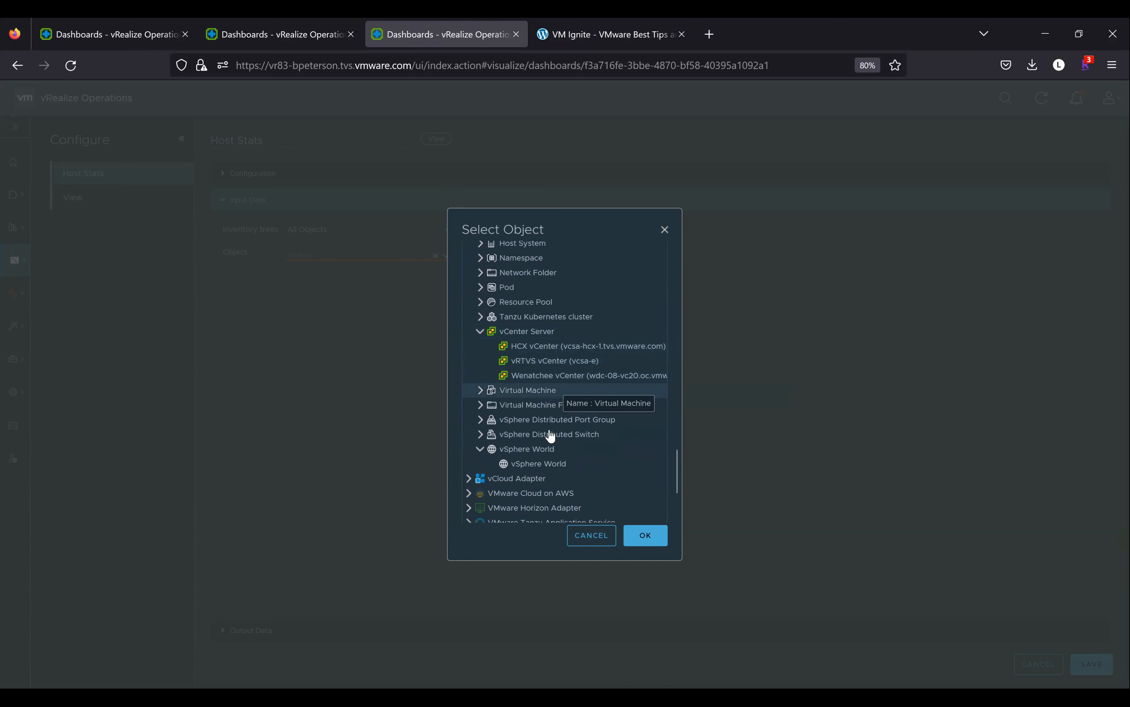
pyautogui.click(542, 464)
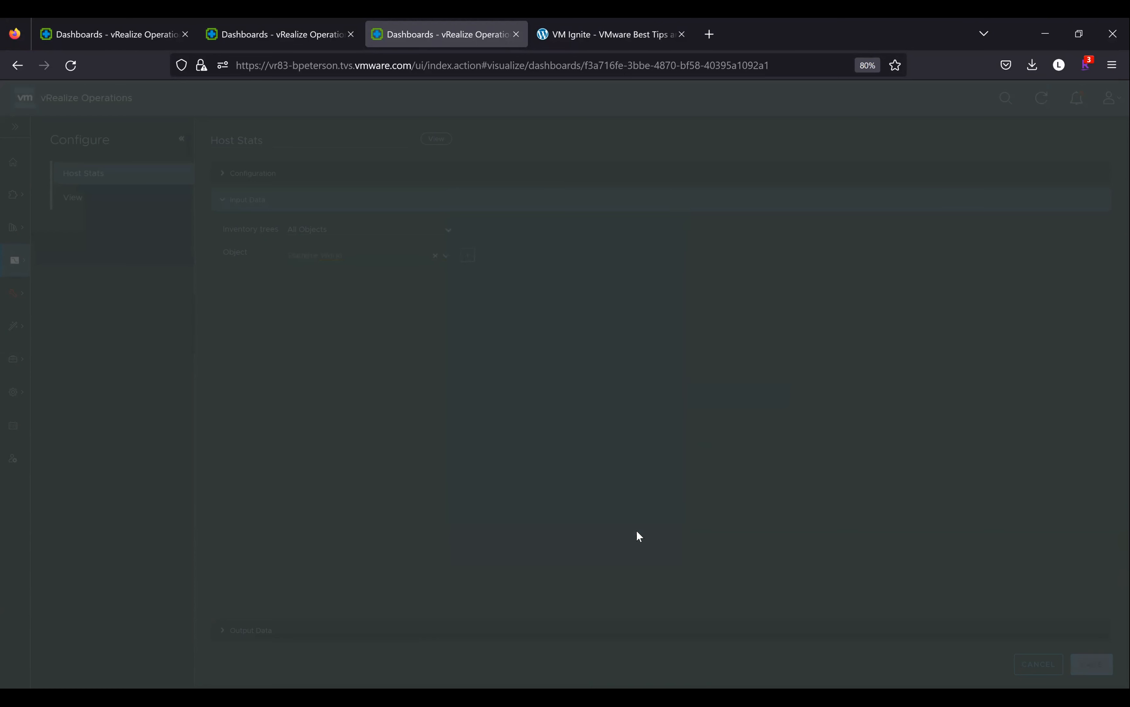
pyautogui.click(638, 533)
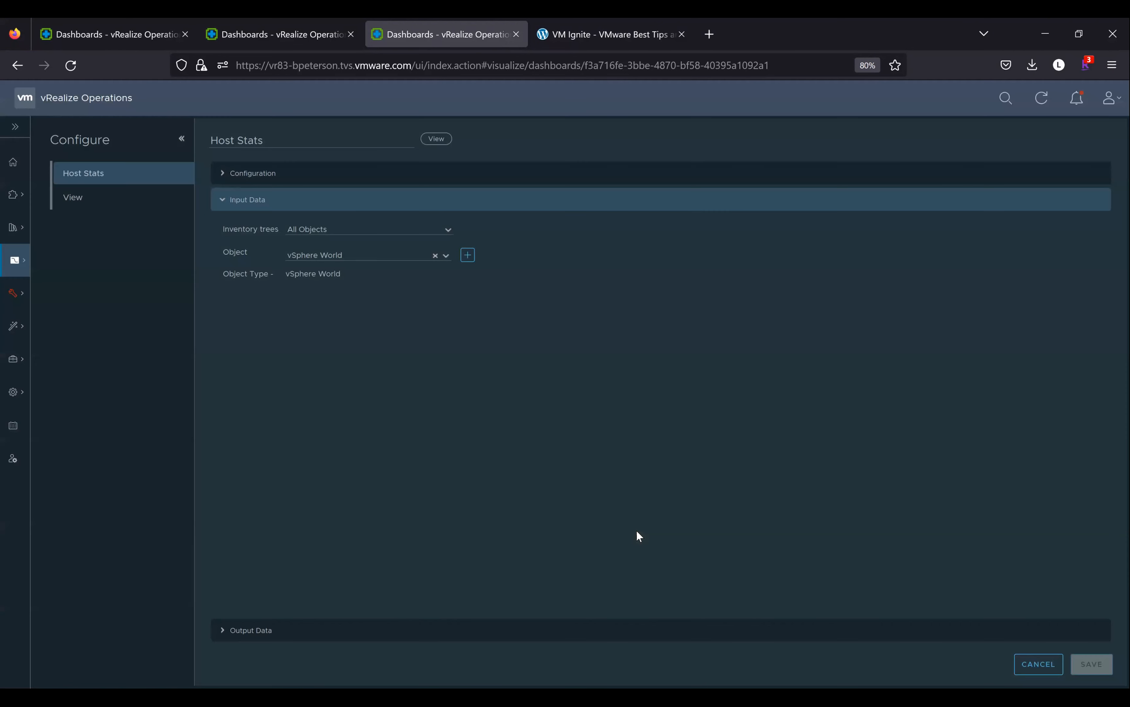
# Start a new List view for the widget's output data, named "VMignite.com - Host Stats for Manager", and look over its settings.
pyautogui.click(234, 634)
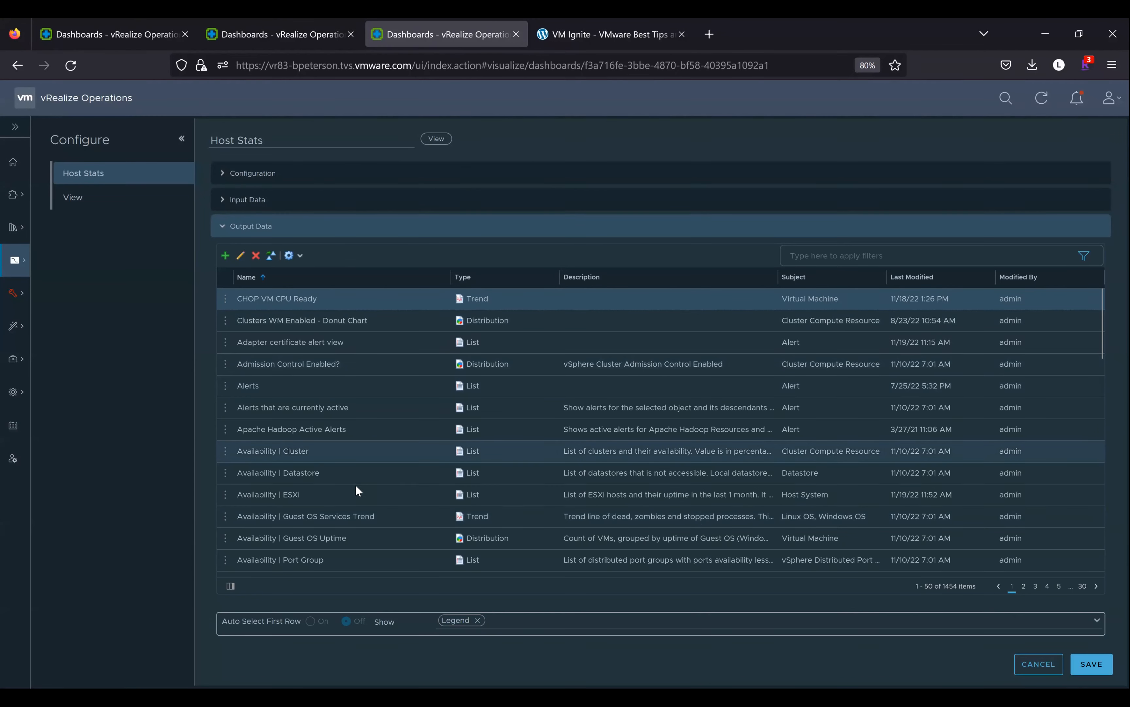
pyautogui.click(226, 258)
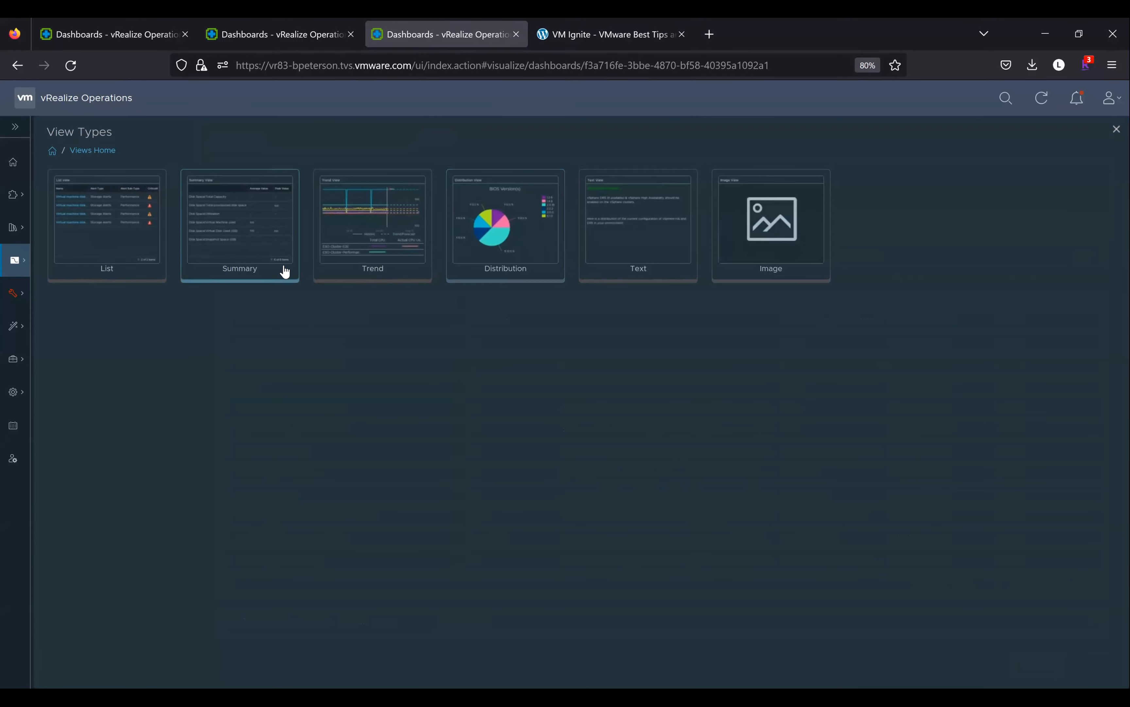
pyautogui.click(106, 228)
pyautogui.click(125, 193)
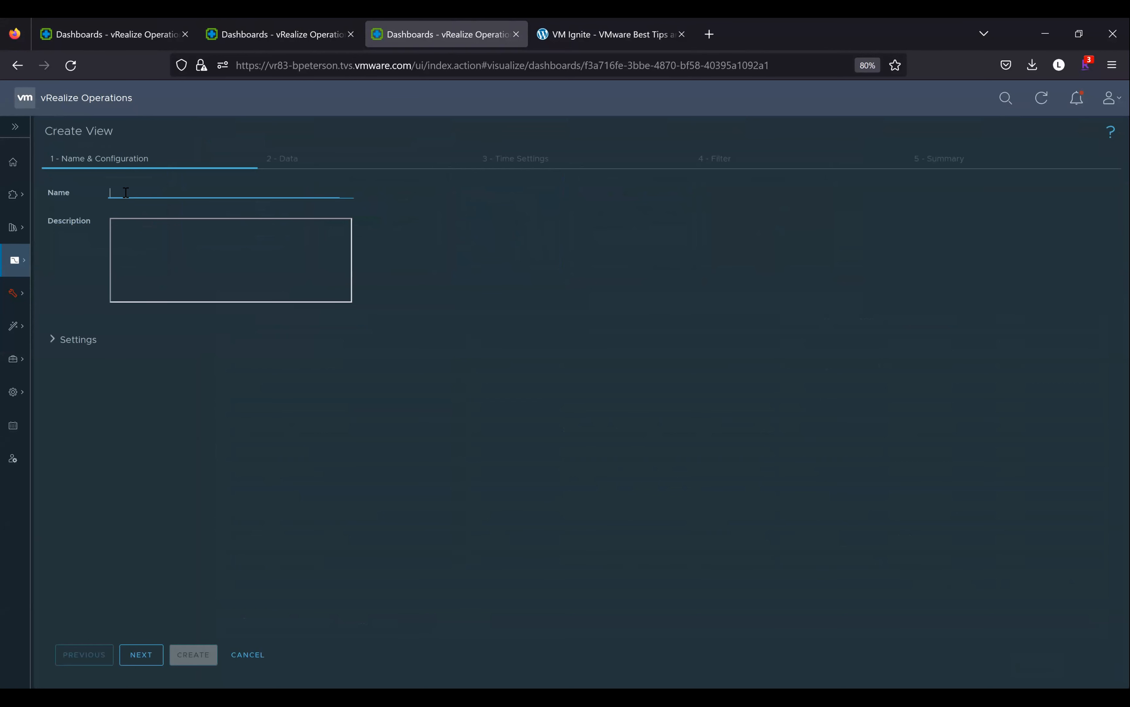
pyautogui.write('VMIgnite.com - Host')
pyautogui.write('Stats for Manager')
pyautogui.click(49, 339)
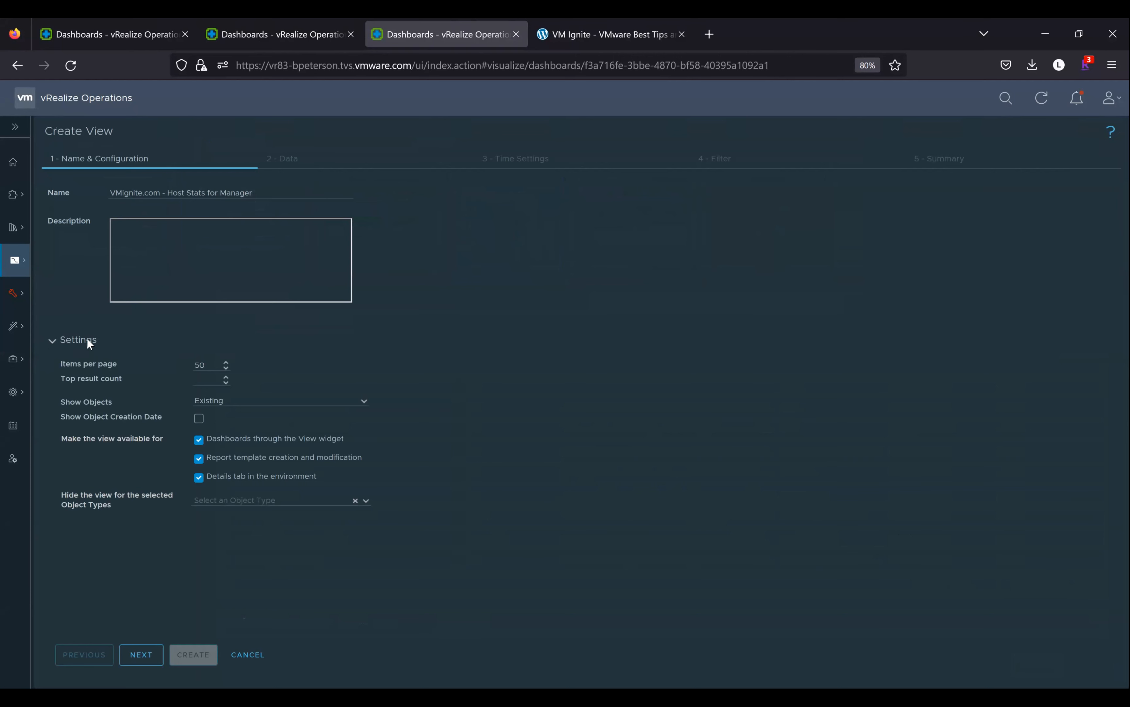
pyautogui.click(53, 341)
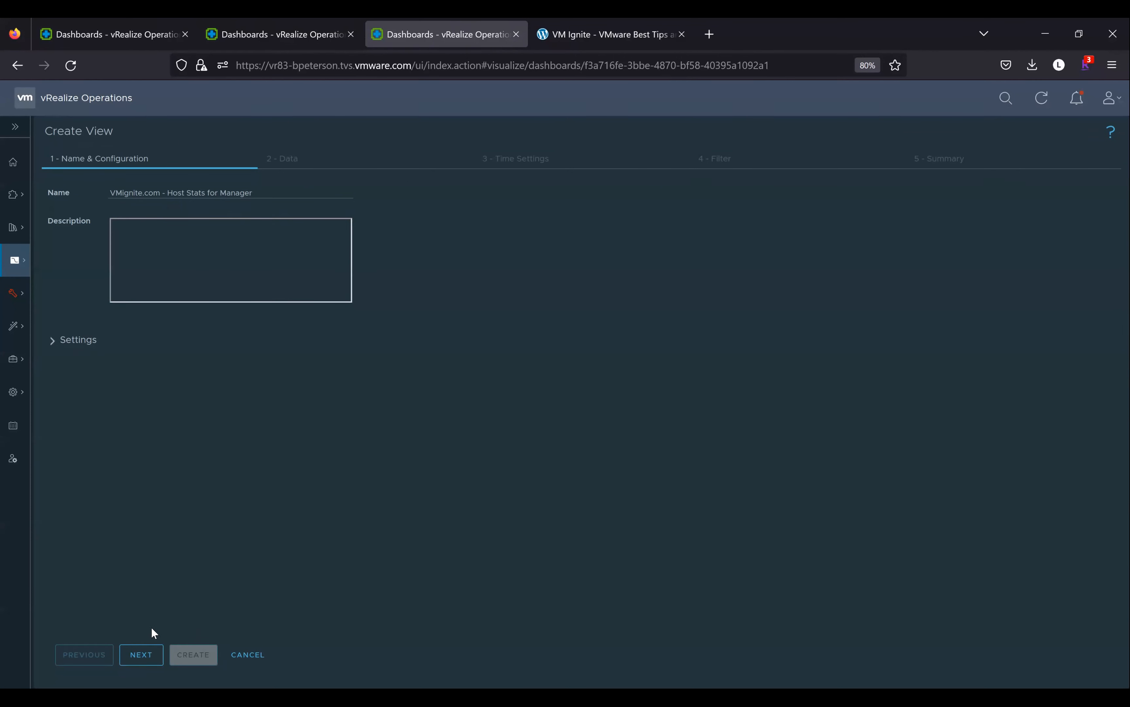
# In the view's data stage, replace the vSphere World subject with vCenter's Host System.
pyautogui.click(143, 657)
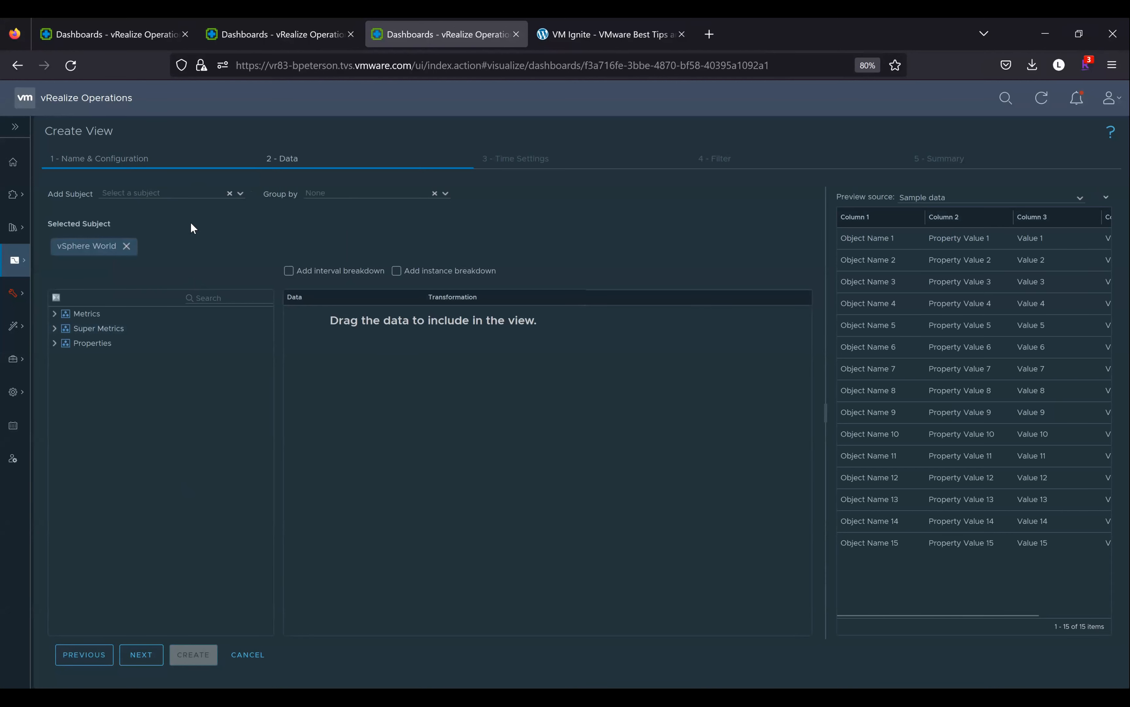
pyautogui.click(126, 245)
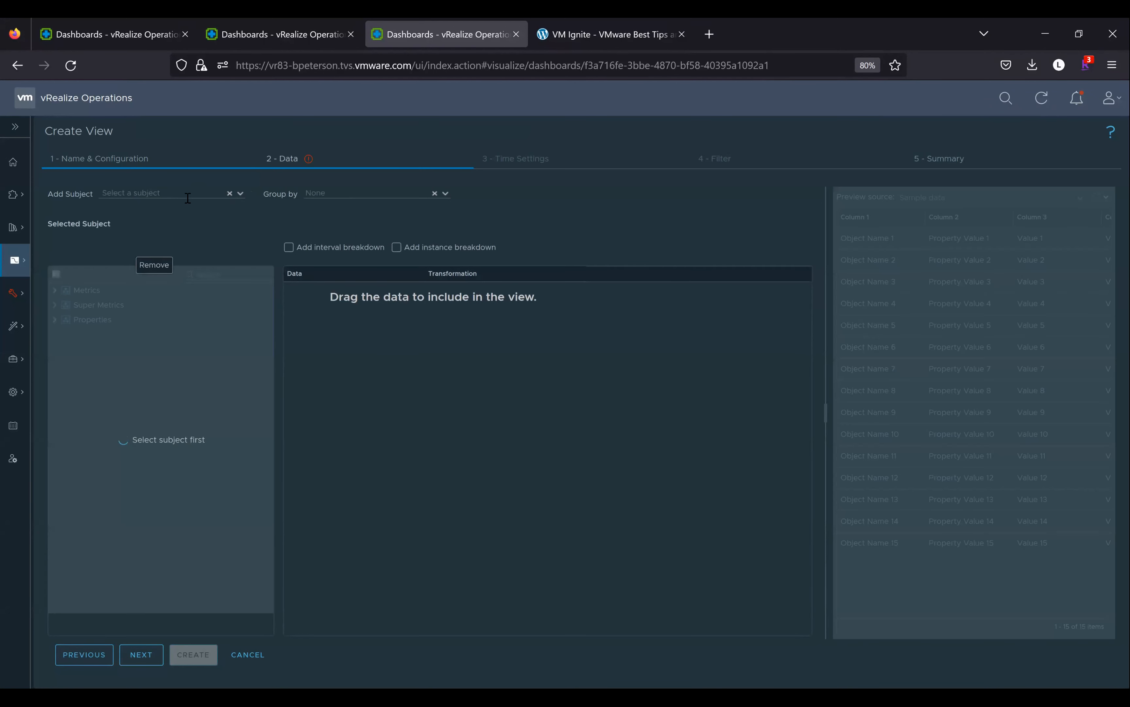
pyautogui.click(161, 193)
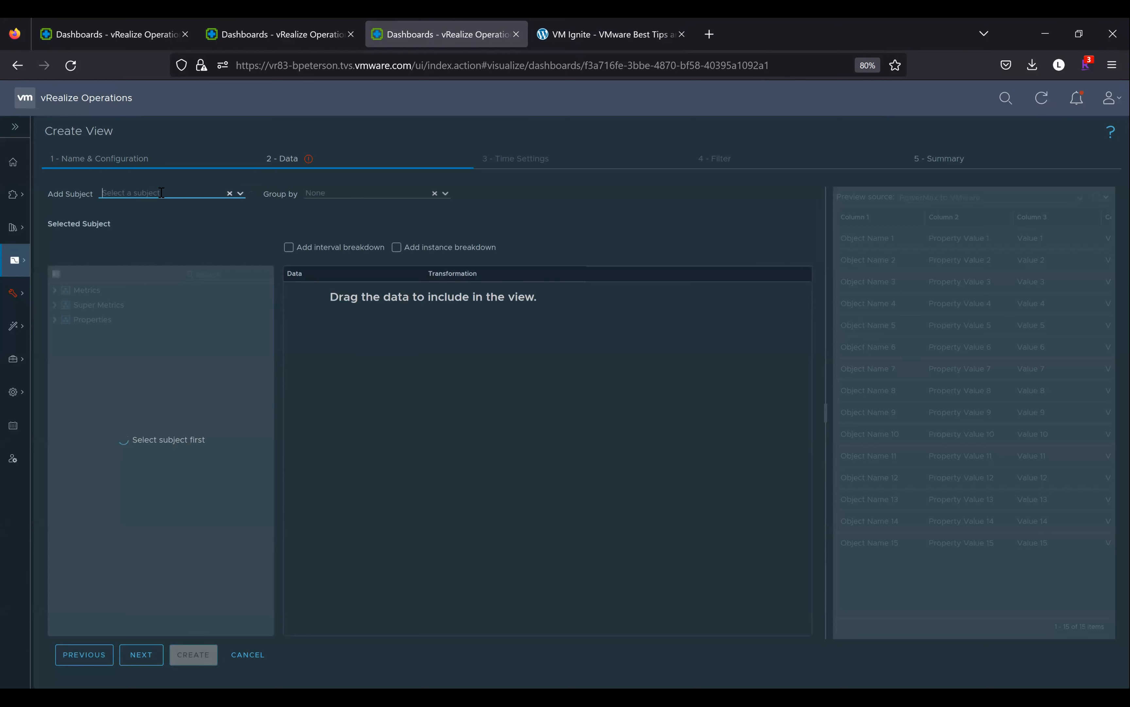
pyautogui.click(239, 193)
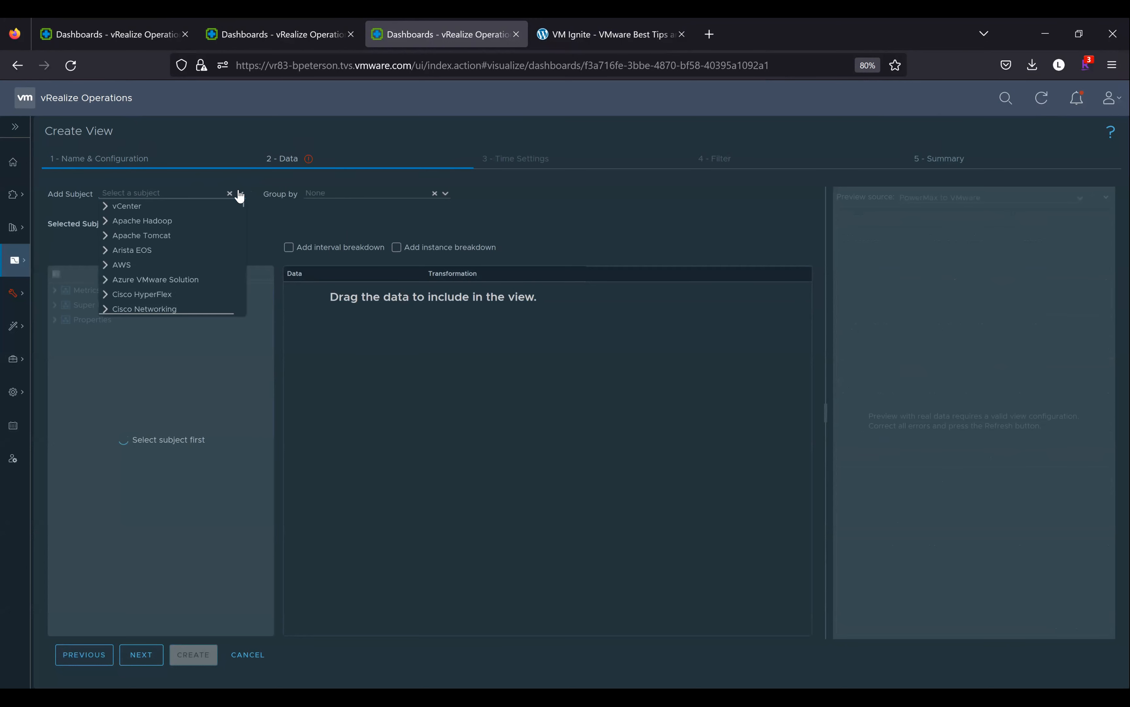
pyautogui.click(104, 207)
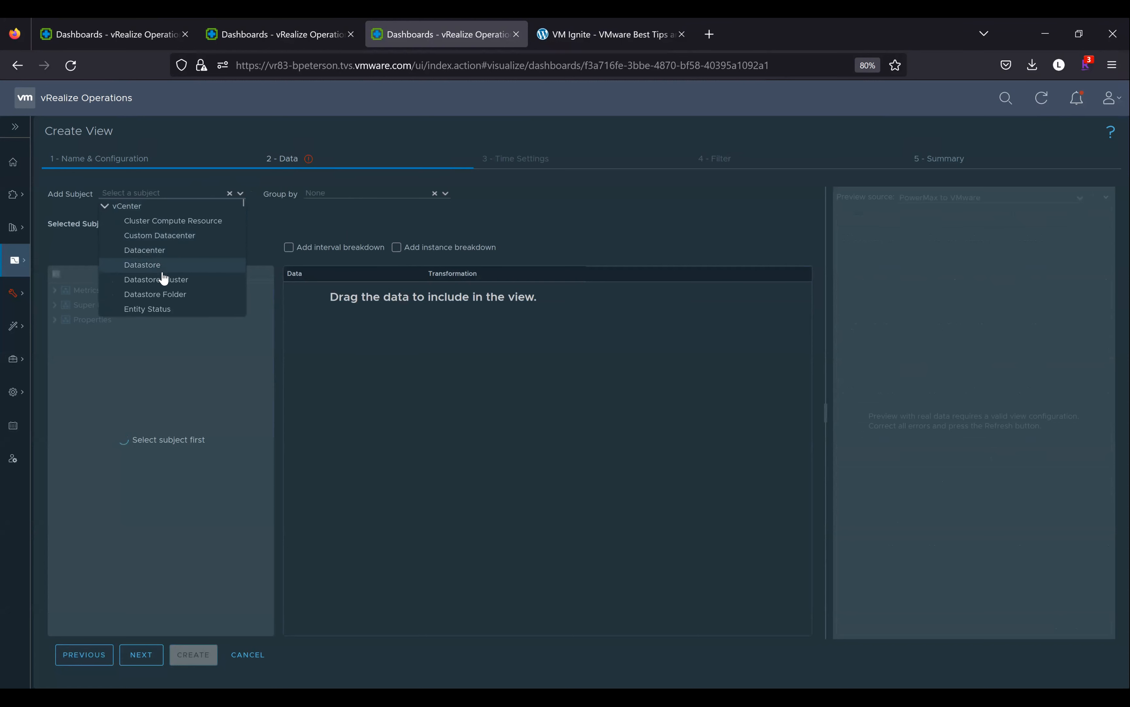
pyautogui.scroll(-5, 165, 280)
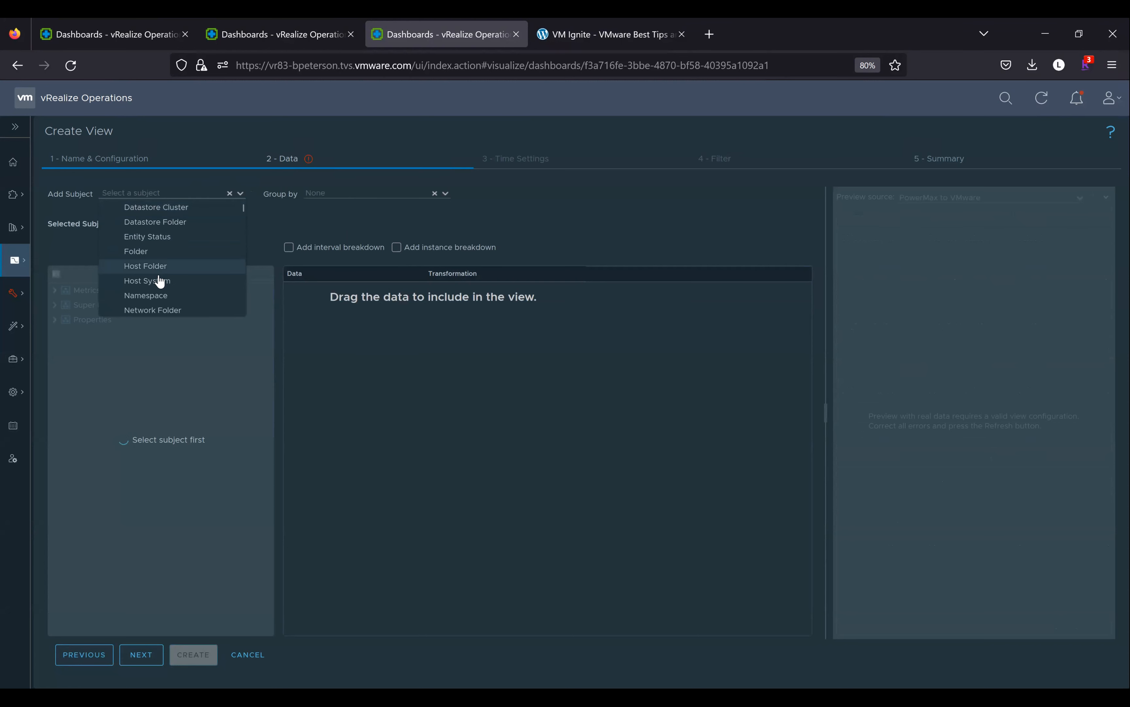
pyautogui.click(159, 280)
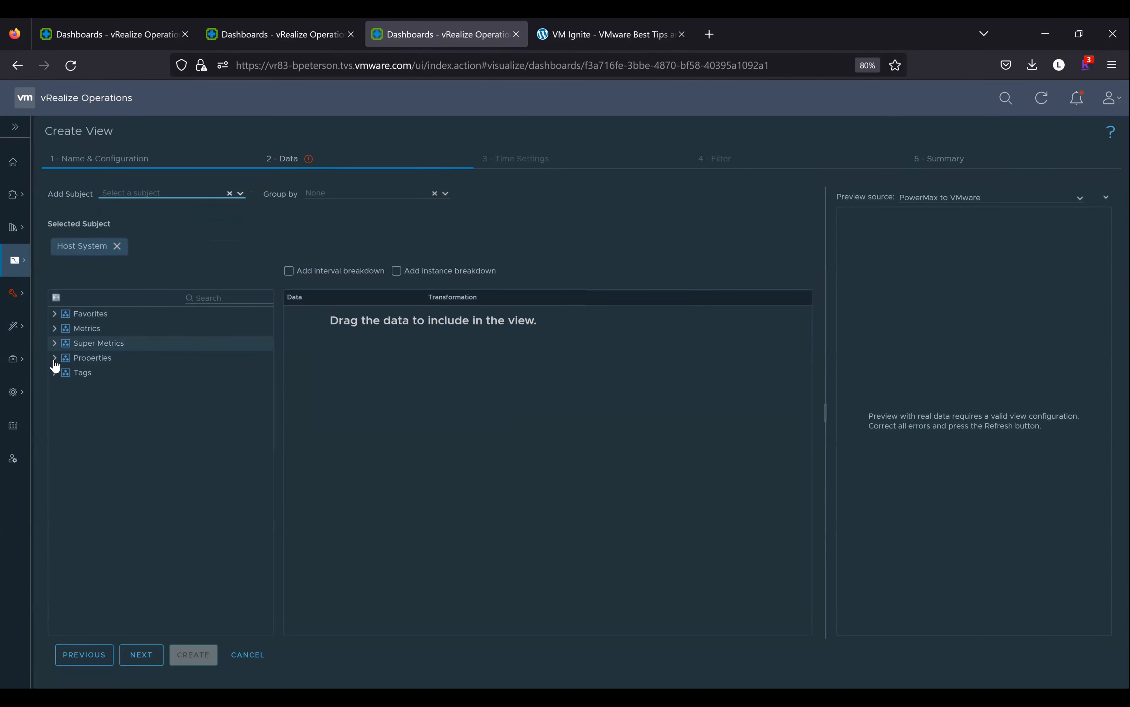
# Add the CPU Usage (%) metric to the view's data.
pyautogui.click(56, 329)
pyautogui.click(66, 402)
pyautogui.scroll(-2, 72, 496)
pyautogui.scroll(-20, 72, 490)
pyautogui.scroll(-5, 73, 495)
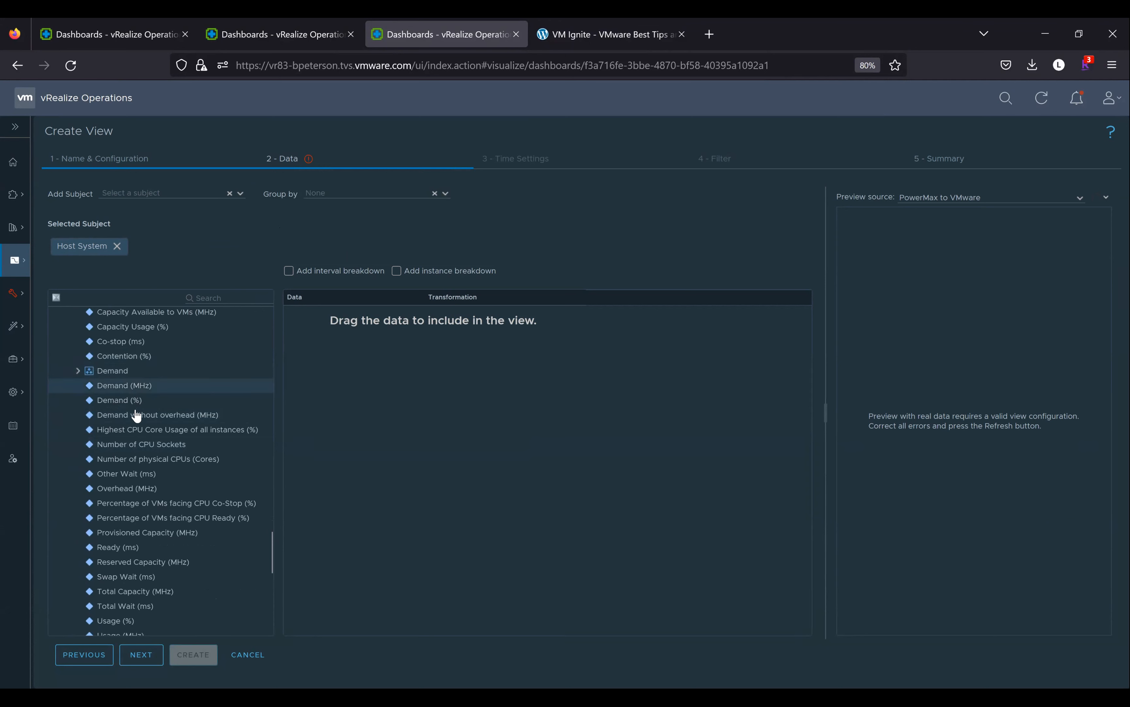
pyautogui.scroll(-2, 128, 439)
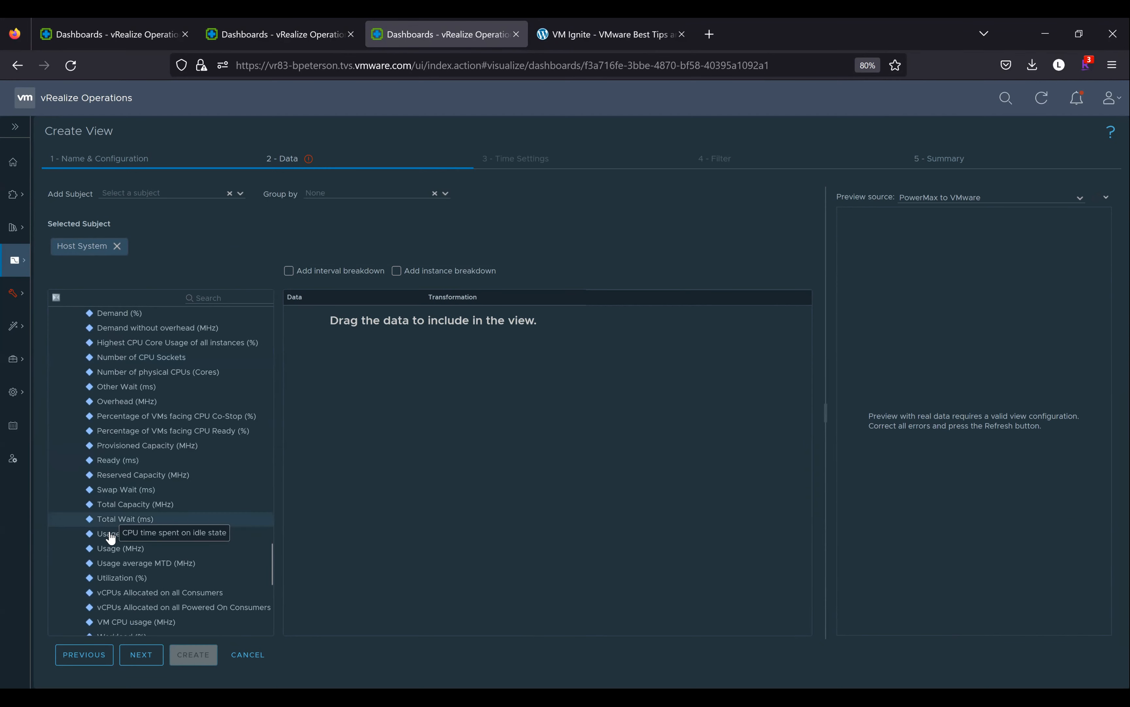
pyautogui.doubleClick(111, 535)
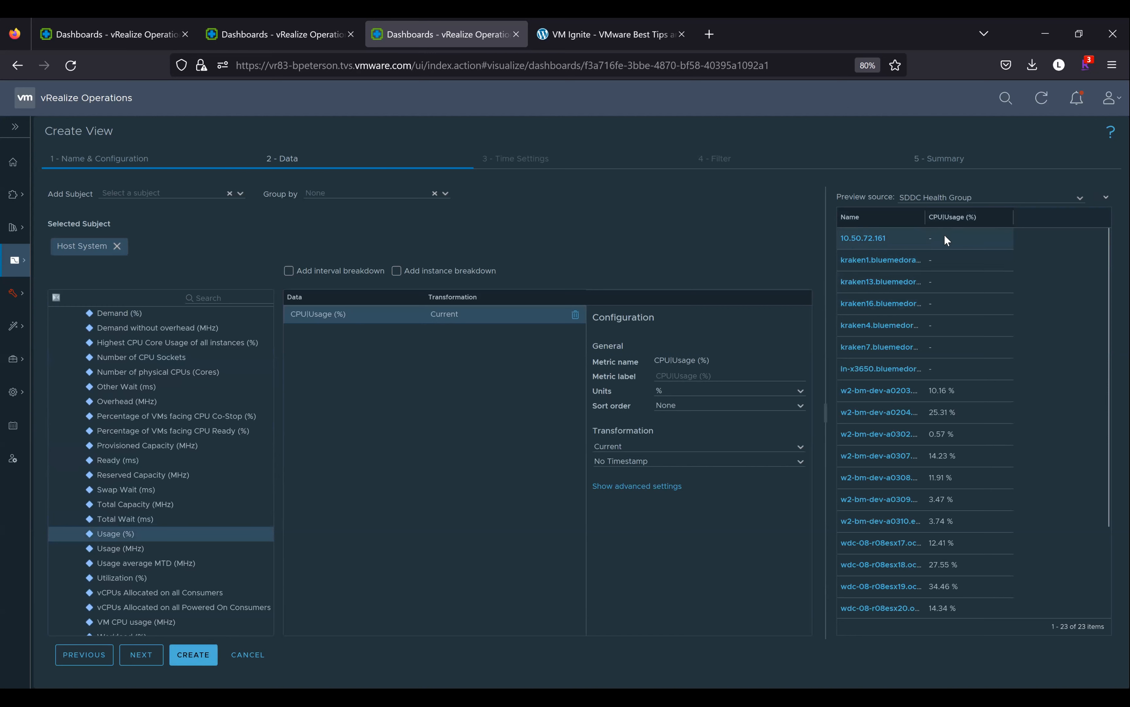
# Set the preview source to vSphere World and look through the previewed hosts.
pyautogui.click(1000, 198)
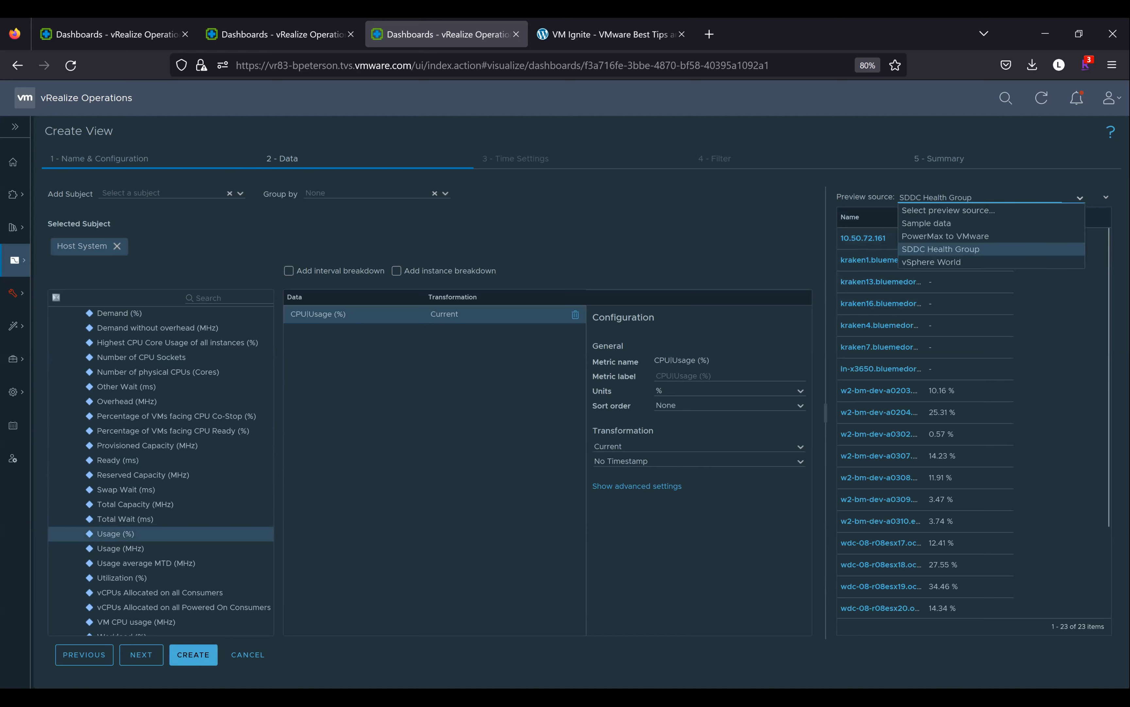
pyautogui.click(990, 262)
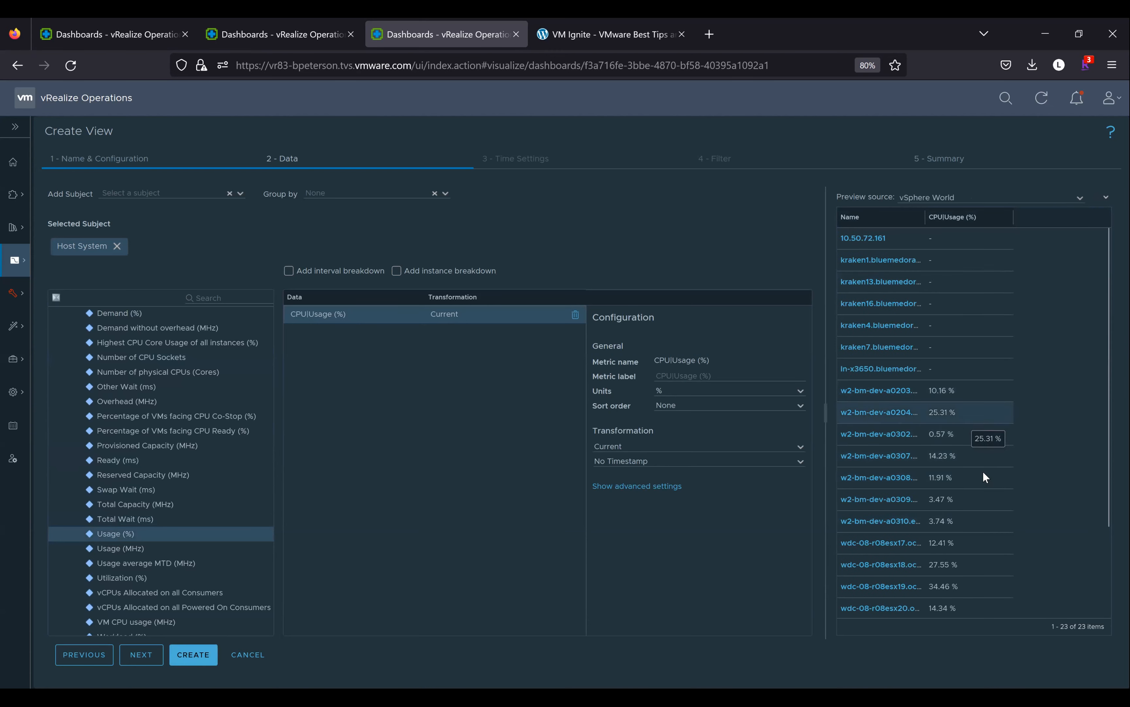
pyautogui.scroll(-3, 982, 470)
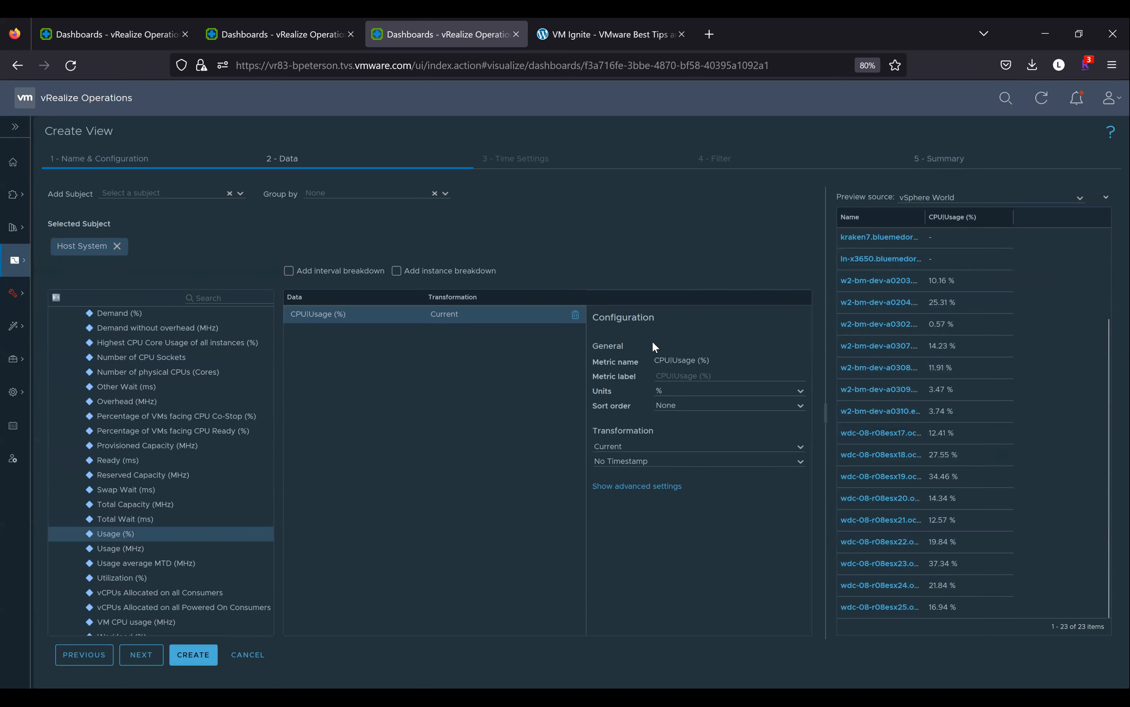
# Label the CPU Usage metric "CPU %", refresh the preview, and set the metric's sort order to Descending.
pyautogui.click(678, 374)
pyautogui.write('CPU %')
pyautogui.click(1097, 197)
pyautogui.click(1104, 197)
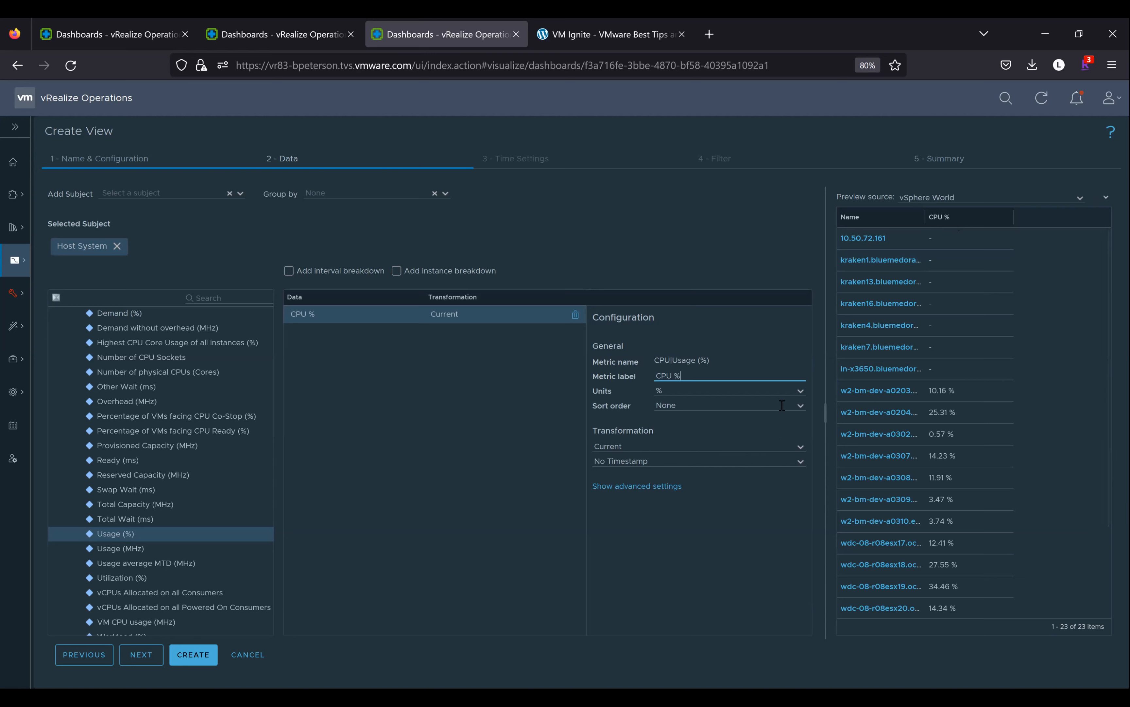
pyautogui.click(801, 405)
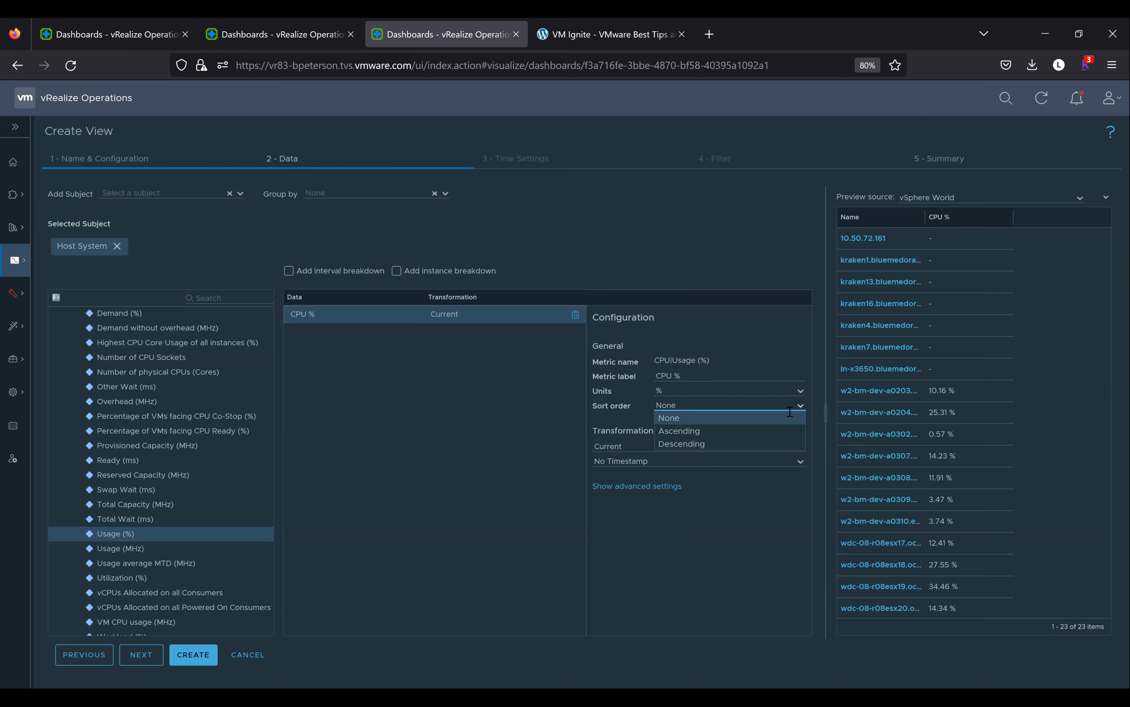
pyautogui.click(767, 444)
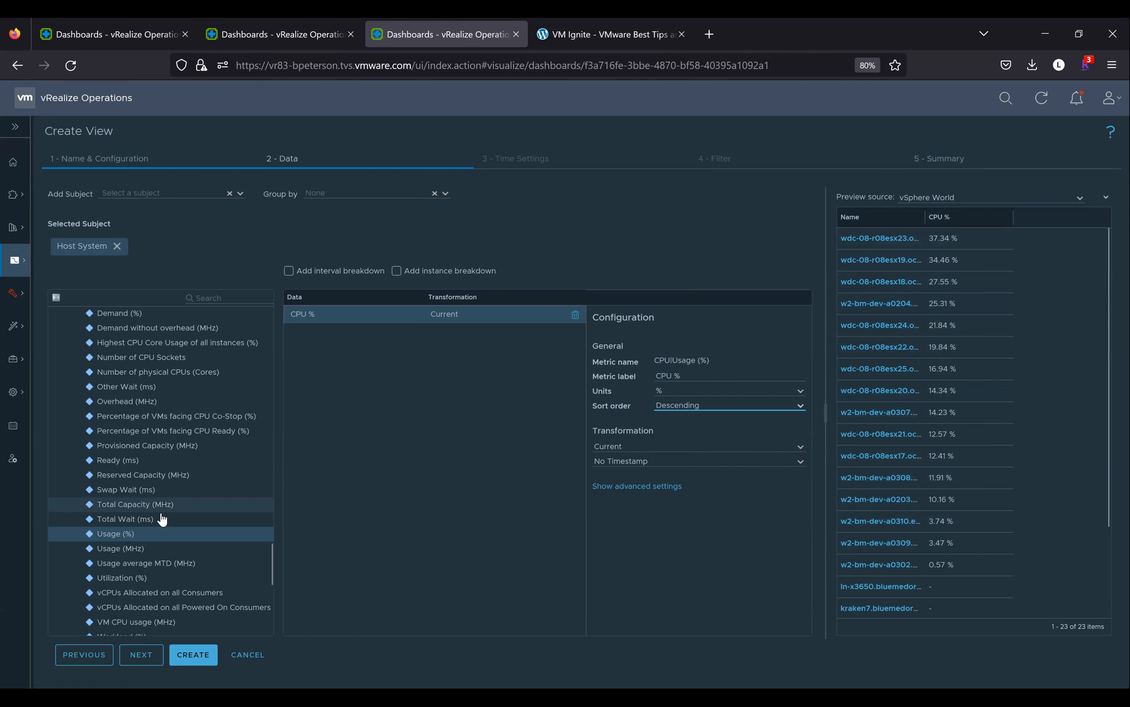
# Add the host's Memory Usage (%) metric to the view's data.
pyautogui.scroll(-4, 159, 538)
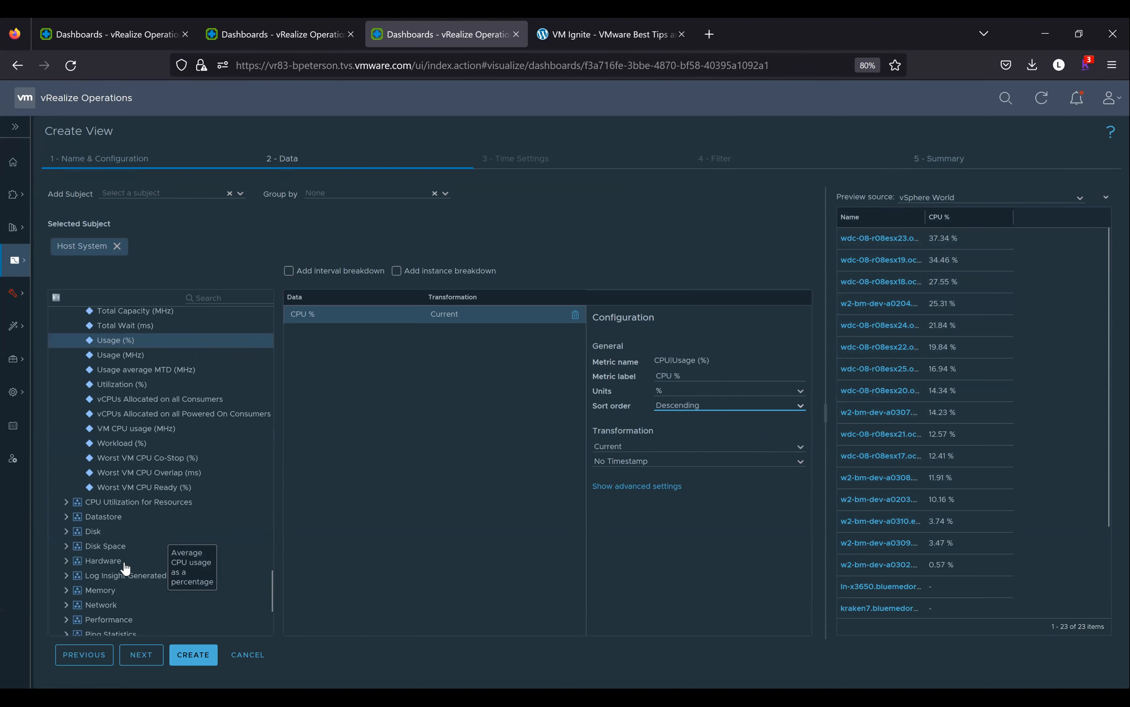
pyautogui.click(65, 591)
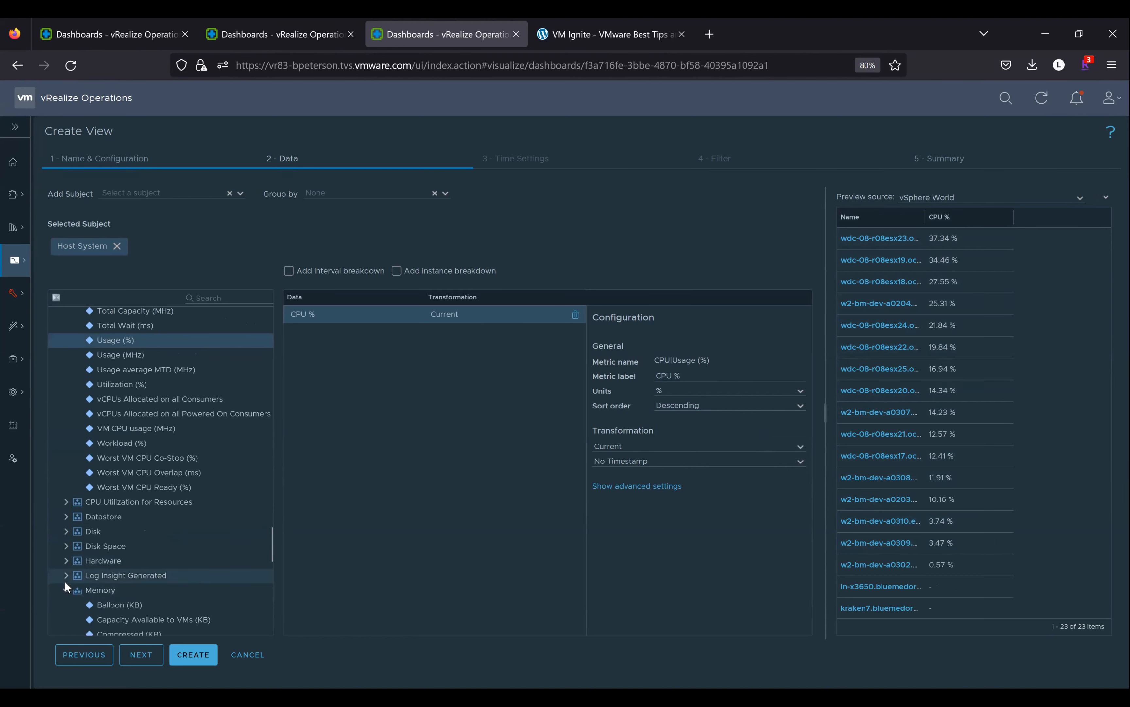
pyautogui.scroll(-4, 66, 584)
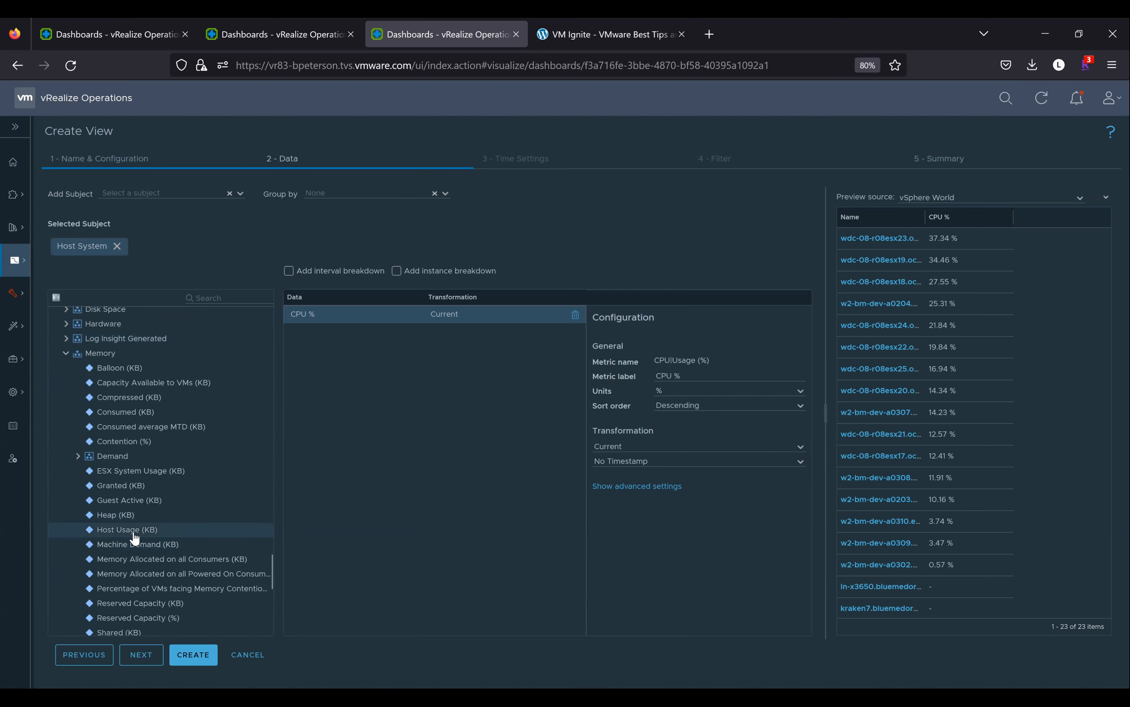
pyautogui.scroll(-3, 134, 535)
pyautogui.scroll(-1, 136, 537)
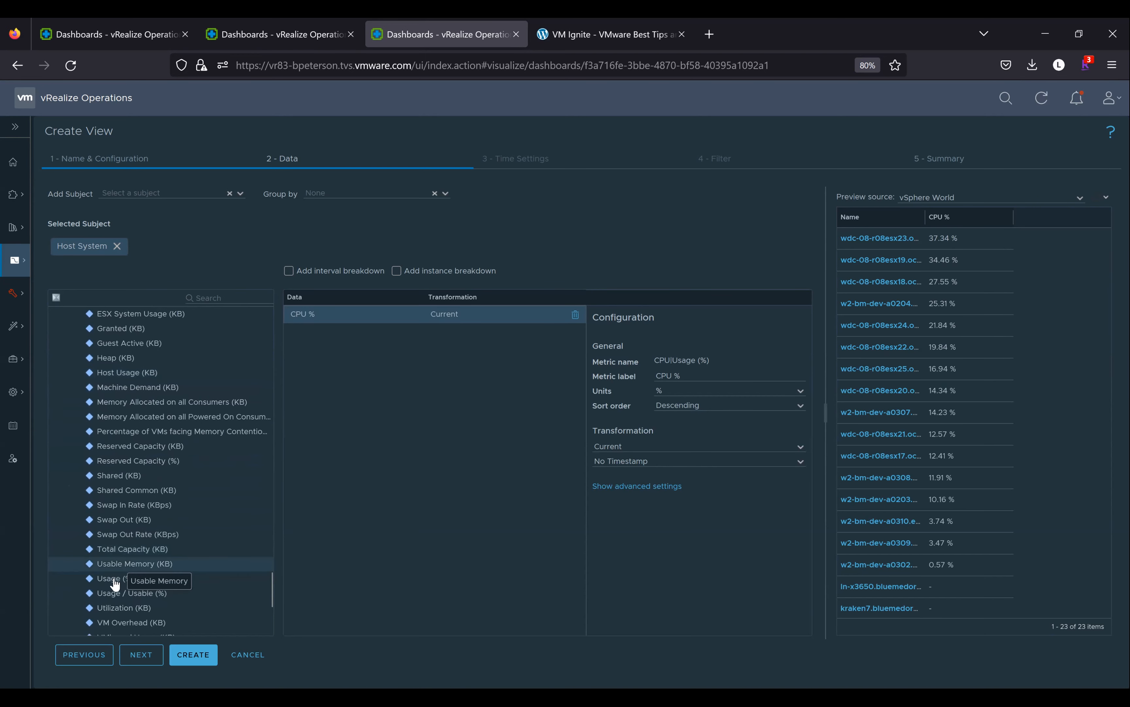
pyautogui.doubleClick(116, 580)
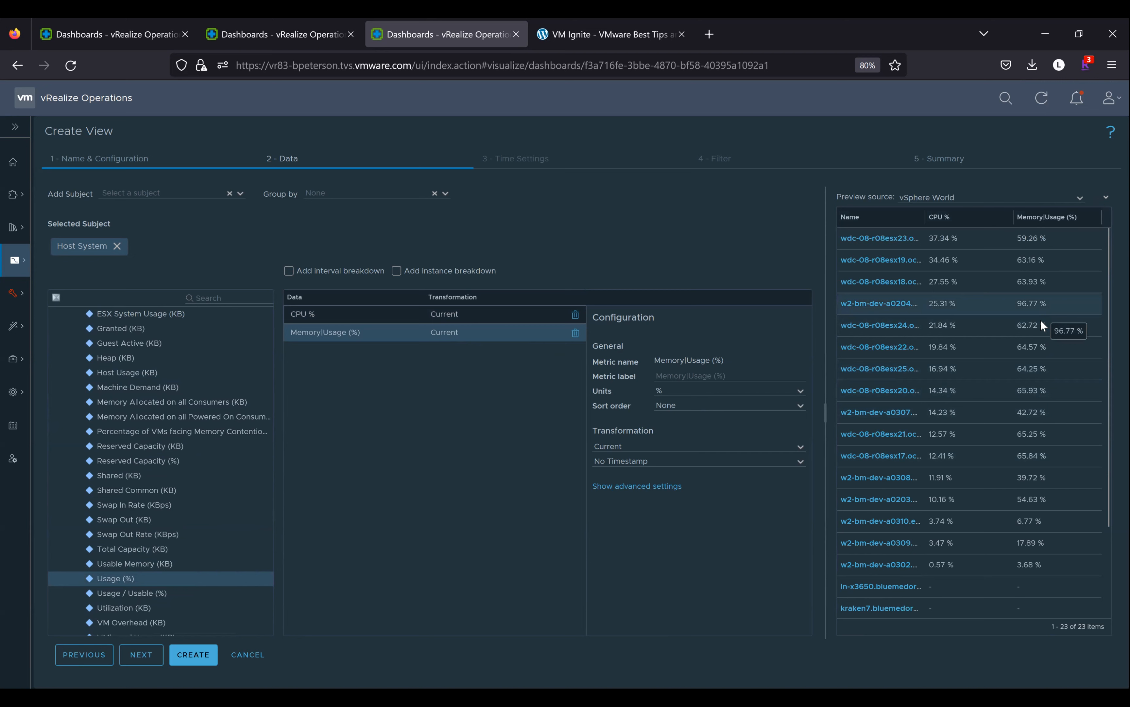
# Set the CPU % metric's sort order to None and the Memory Usage metric's sort order to Descending.
pyautogui.click(486, 315)
pyautogui.click(800, 405)
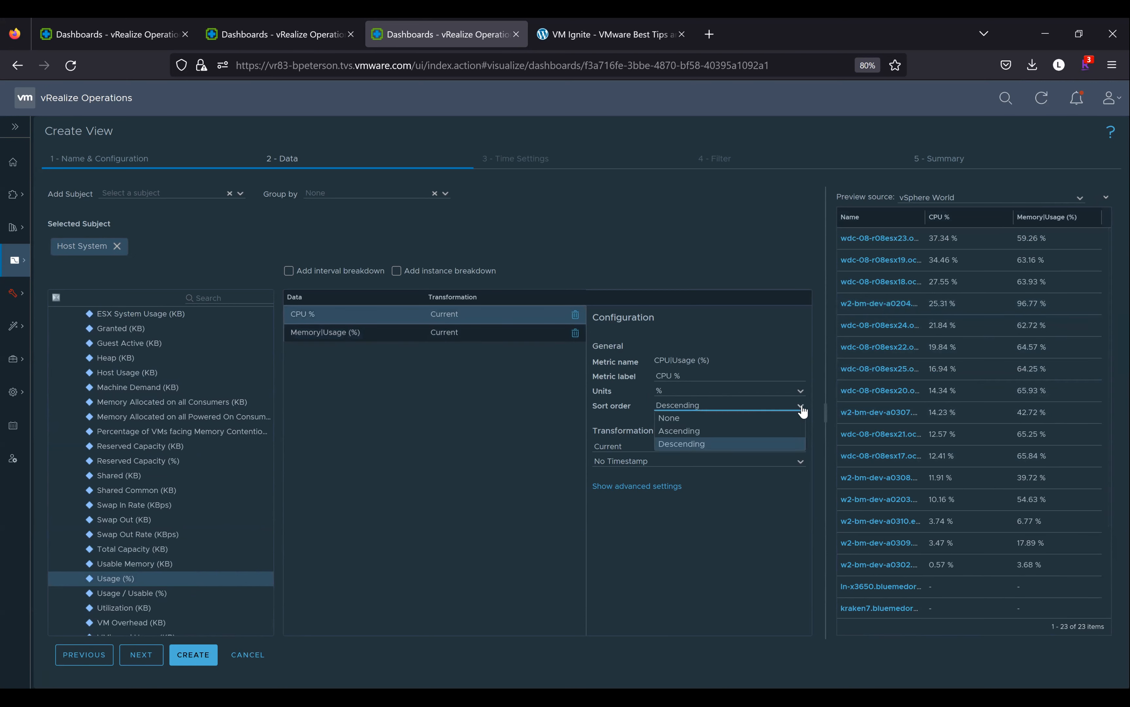
pyautogui.click(783, 418)
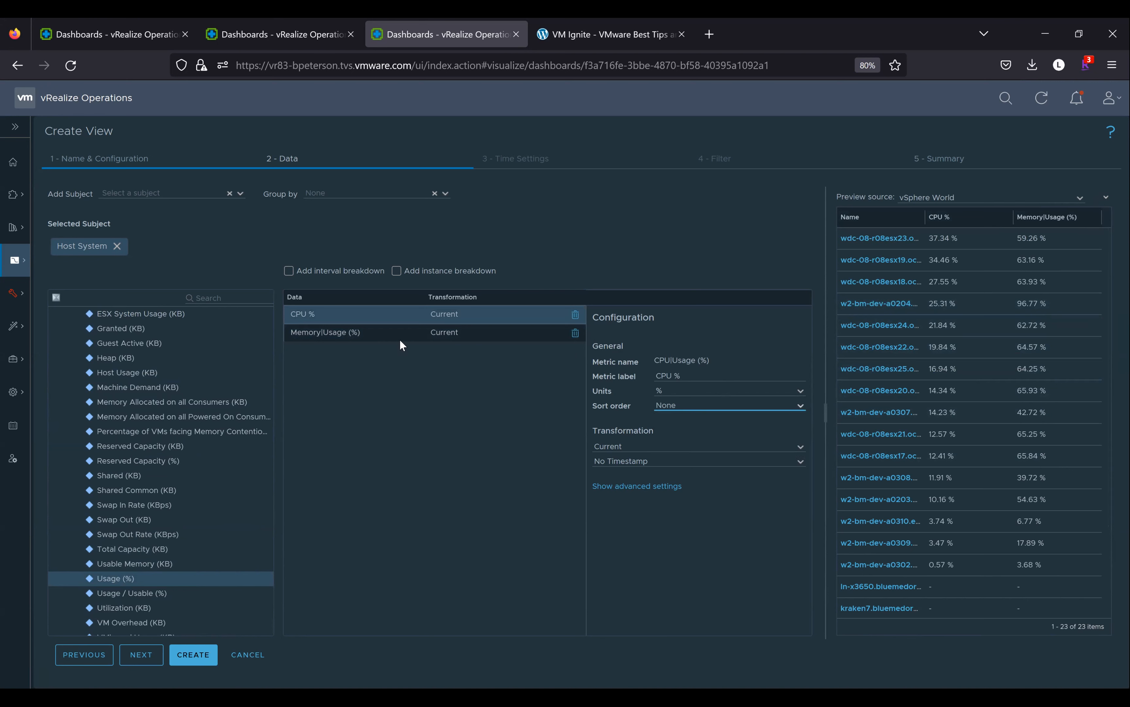
pyautogui.click(387, 327)
pyautogui.click(803, 410)
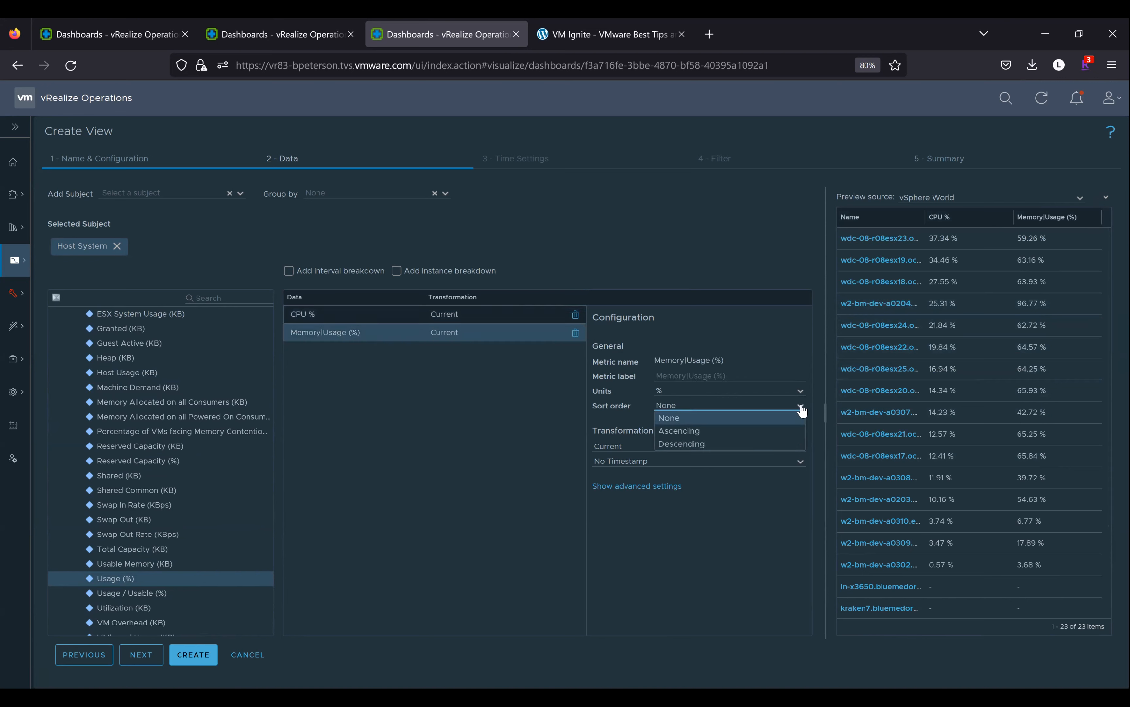
pyautogui.click(765, 444)
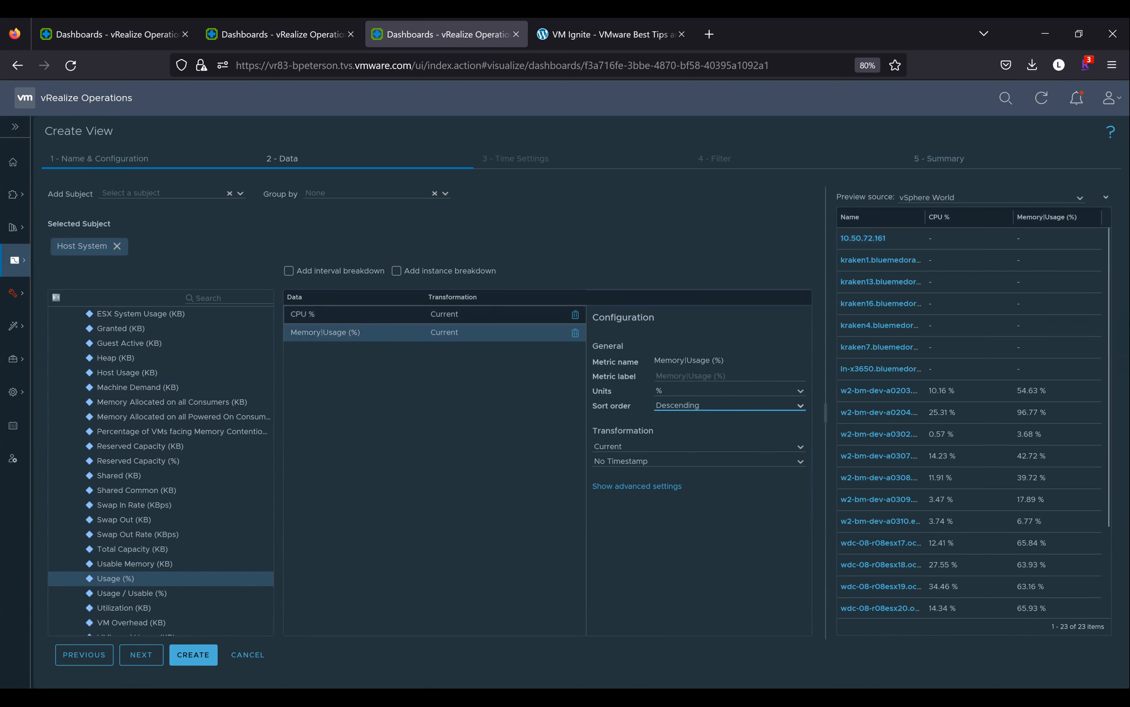
# Label the Memory Usage metric "Memory %".
pyautogui.click(698, 378)
pyautogui.write('Me')
pyautogui.write('mory')
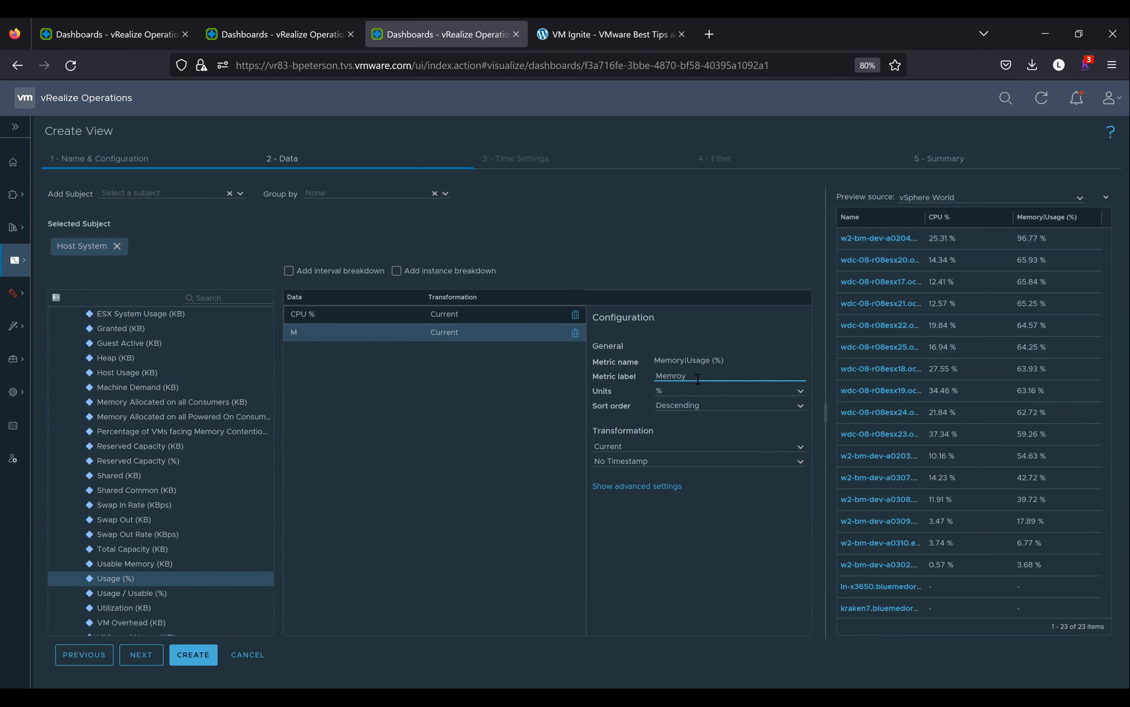
pyautogui.write(' %')
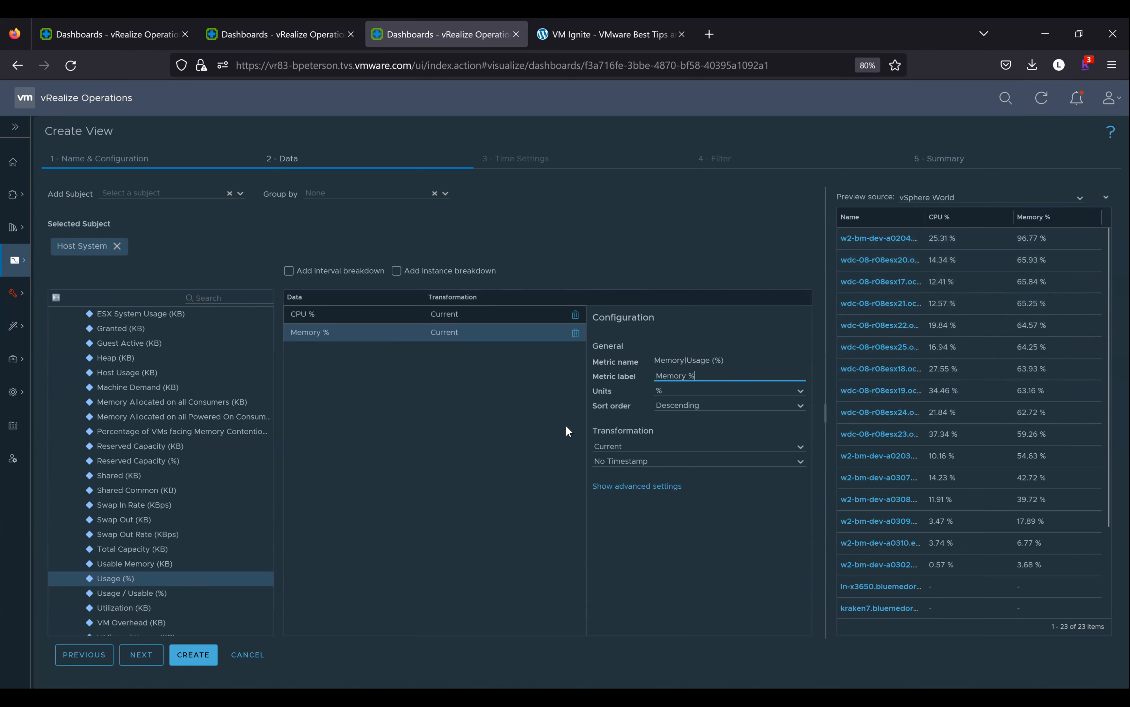
# In the Memory % metric's advanced settings, set the coloring bounds to yellow 50, orange 60 and red 70.
pyautogui.click(621, 491)
pyautogui.click(667, 517)
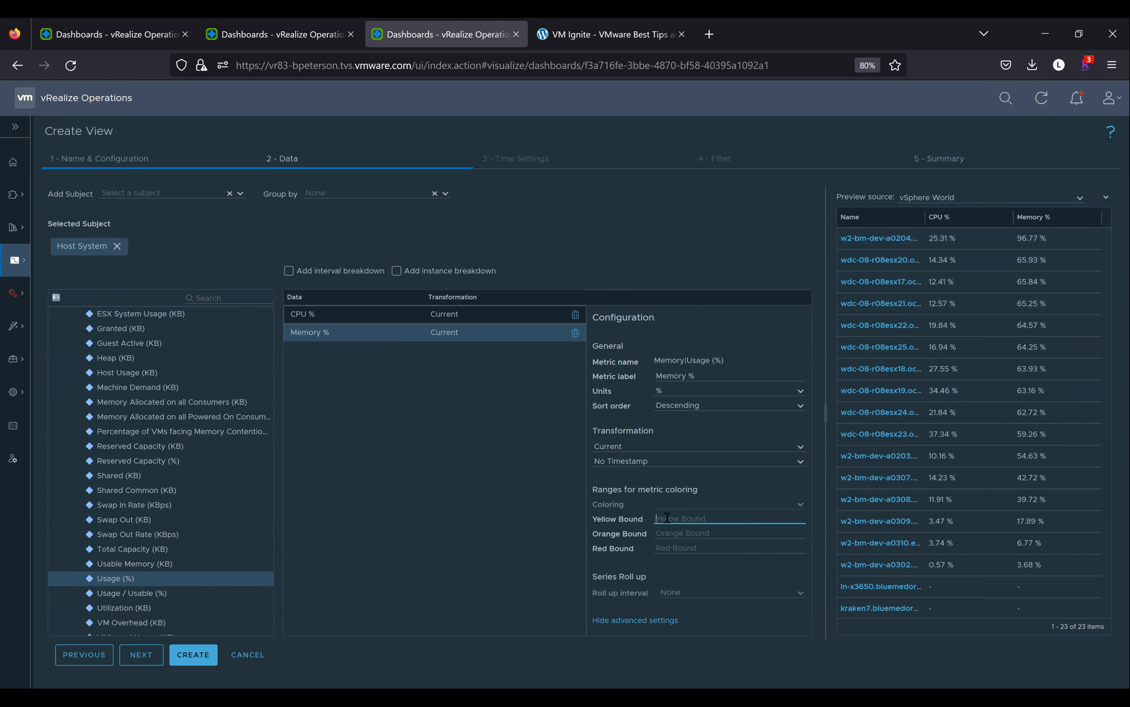
pyautogui.write('60')
pyautogui.click(667, 533)
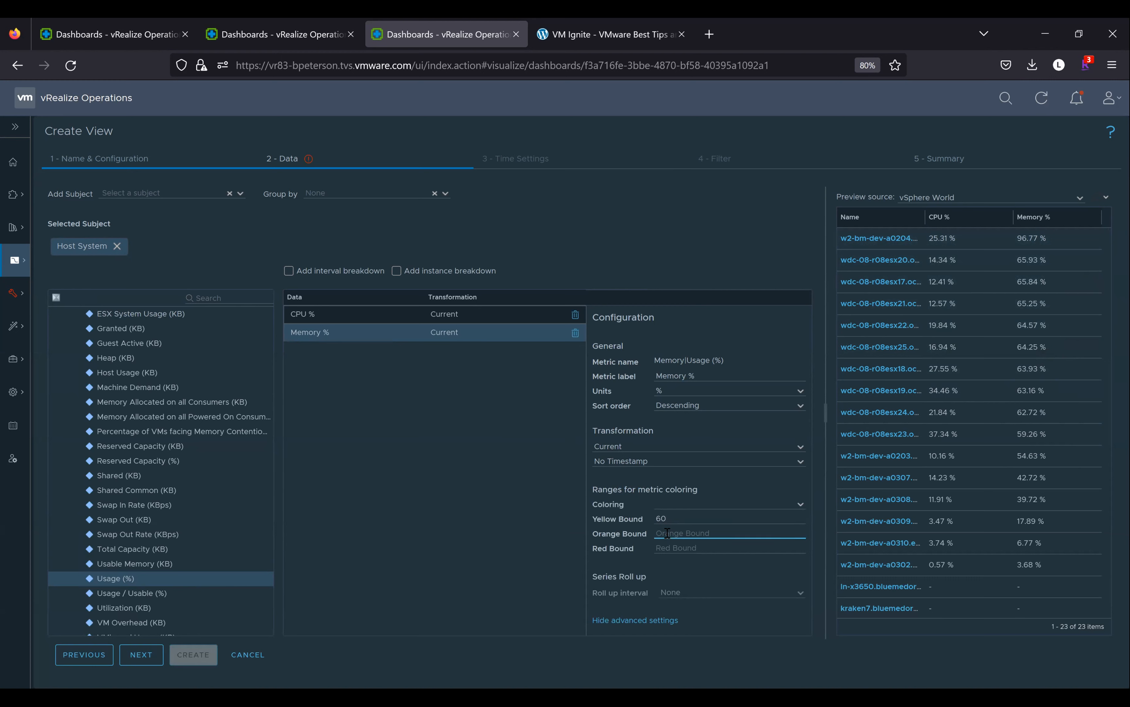
pyautogui.click(667, 516)
pyautogui.press('BackSpace')
pyautogui.press('BackSpace')
pyautogui.write('50')
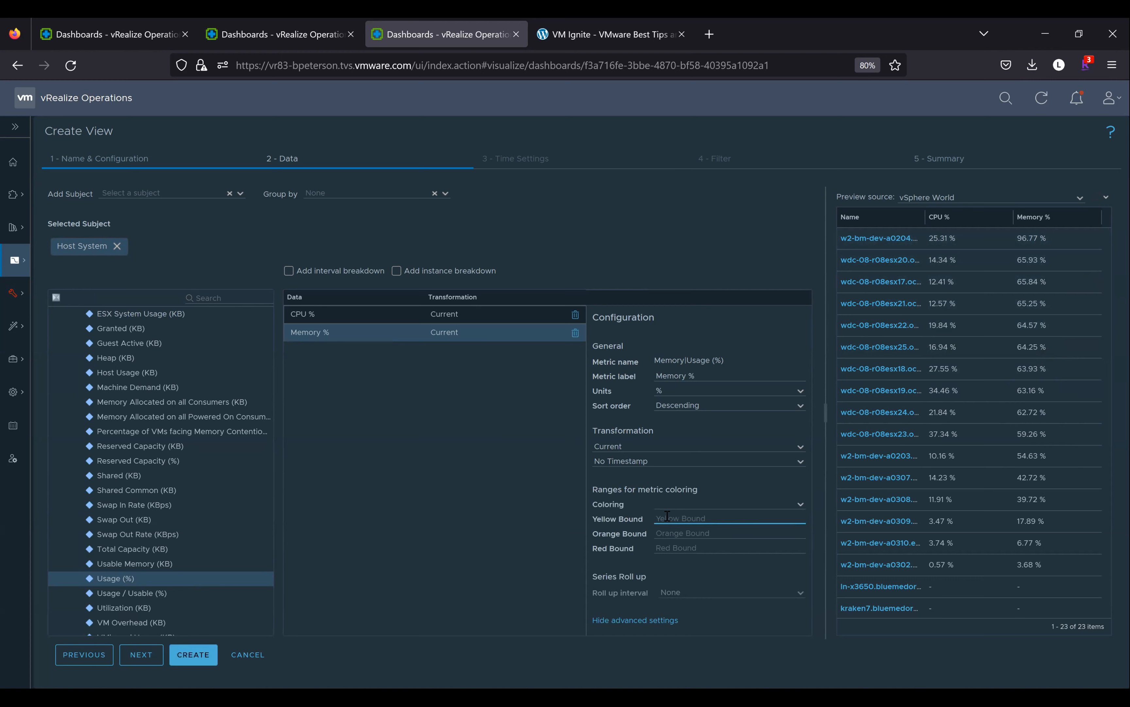
pyautogui.press('Tab')
pyautogui.write('60')
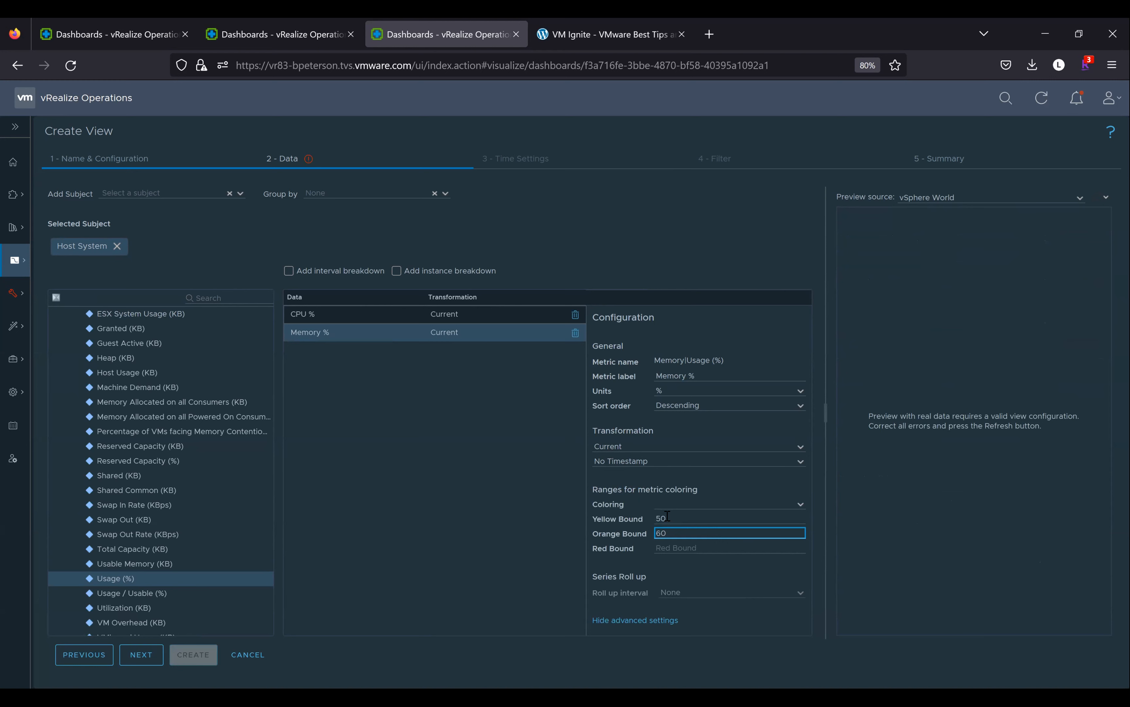
pyautogui.press('Tab')
pyautogui.write('70')
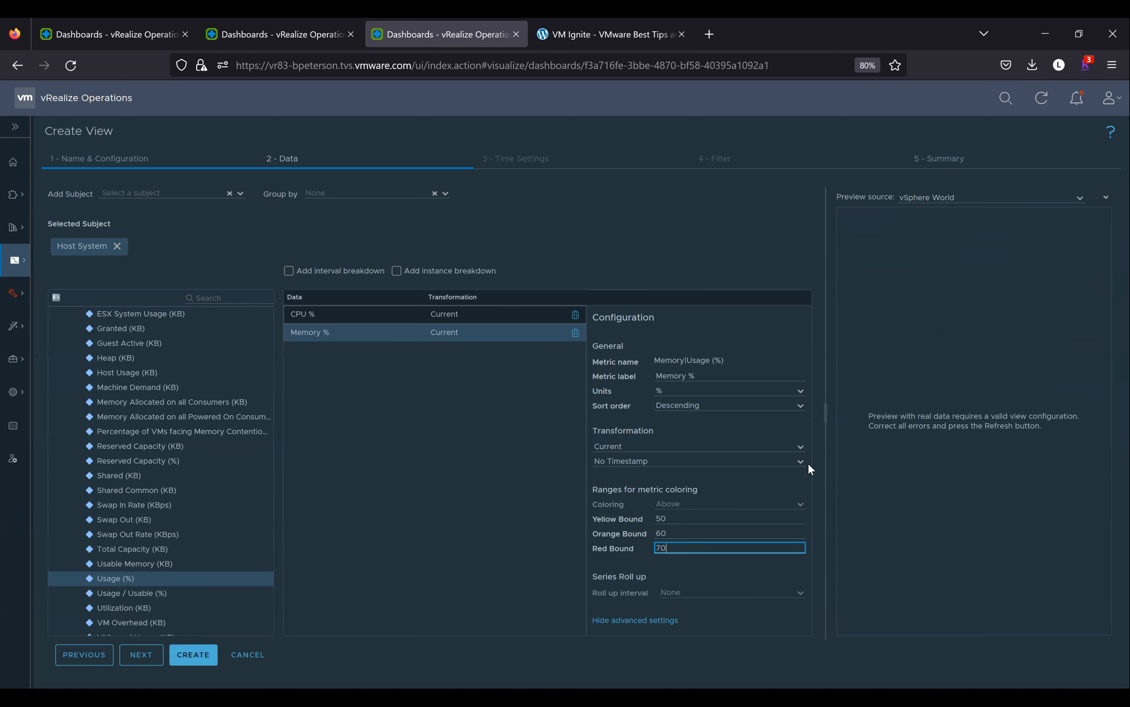
pyautogui.click(981, 421)
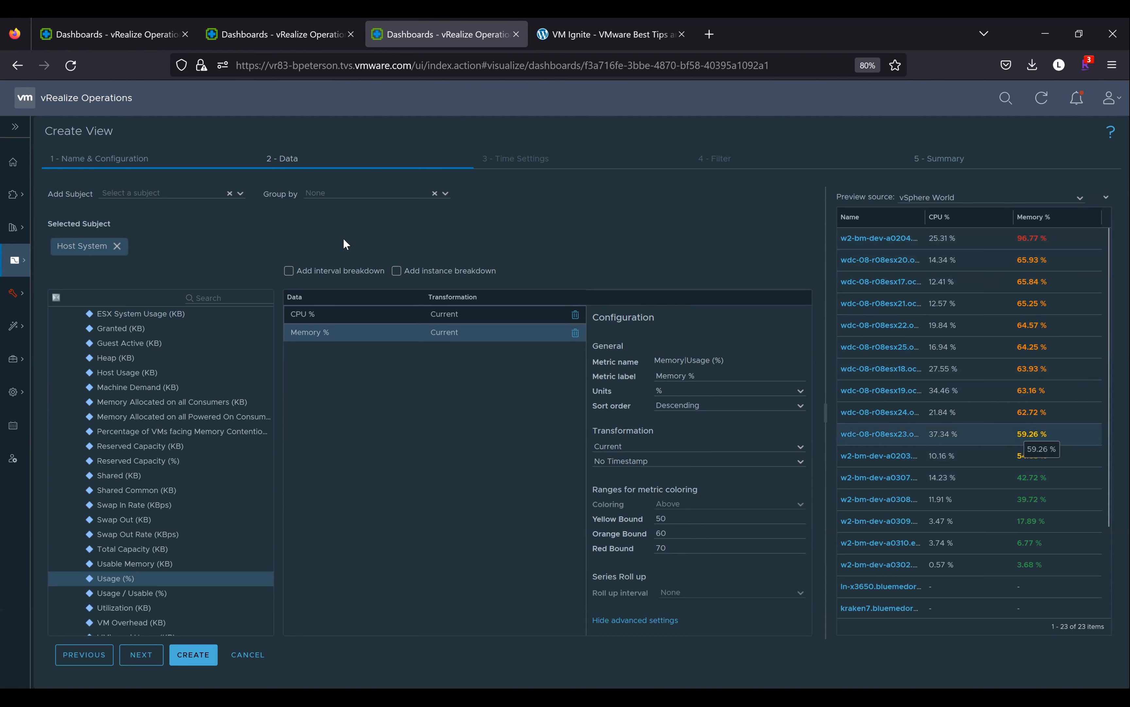
# Give the CPU % metric coloring bounds of yellow 50, orange 60 and red 70, and refresh the preview.
pyautogui.click(327, 312)
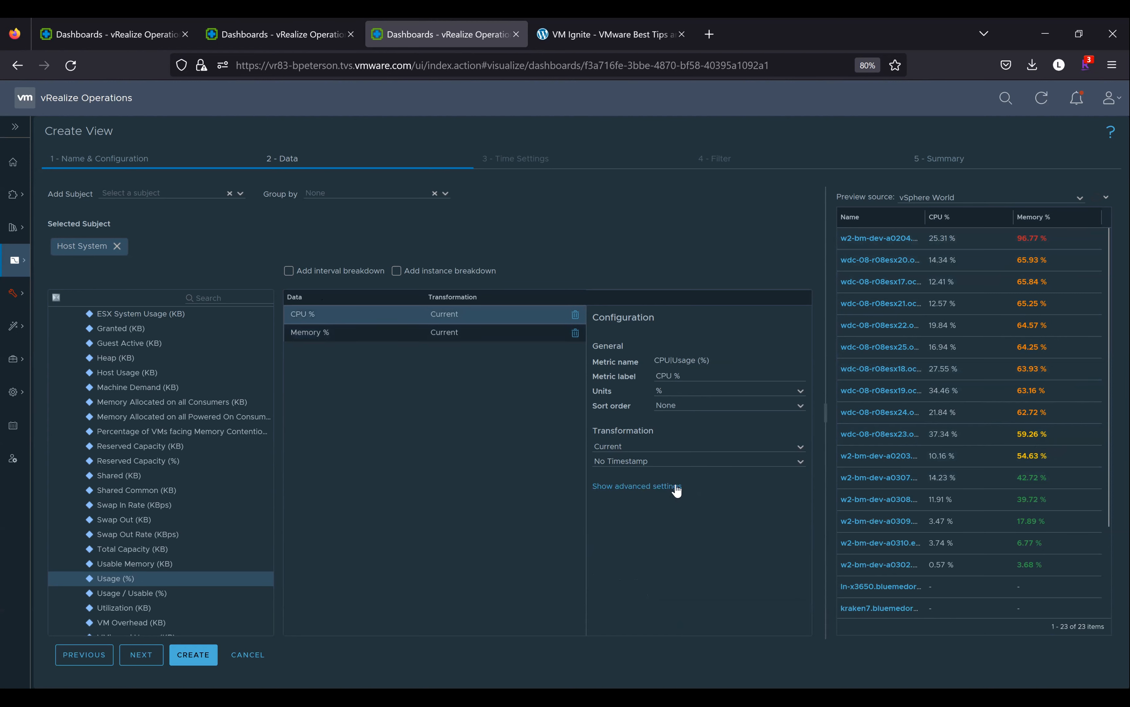
pyautogui.click(673, 484)
pyautogui.click(672, 516)
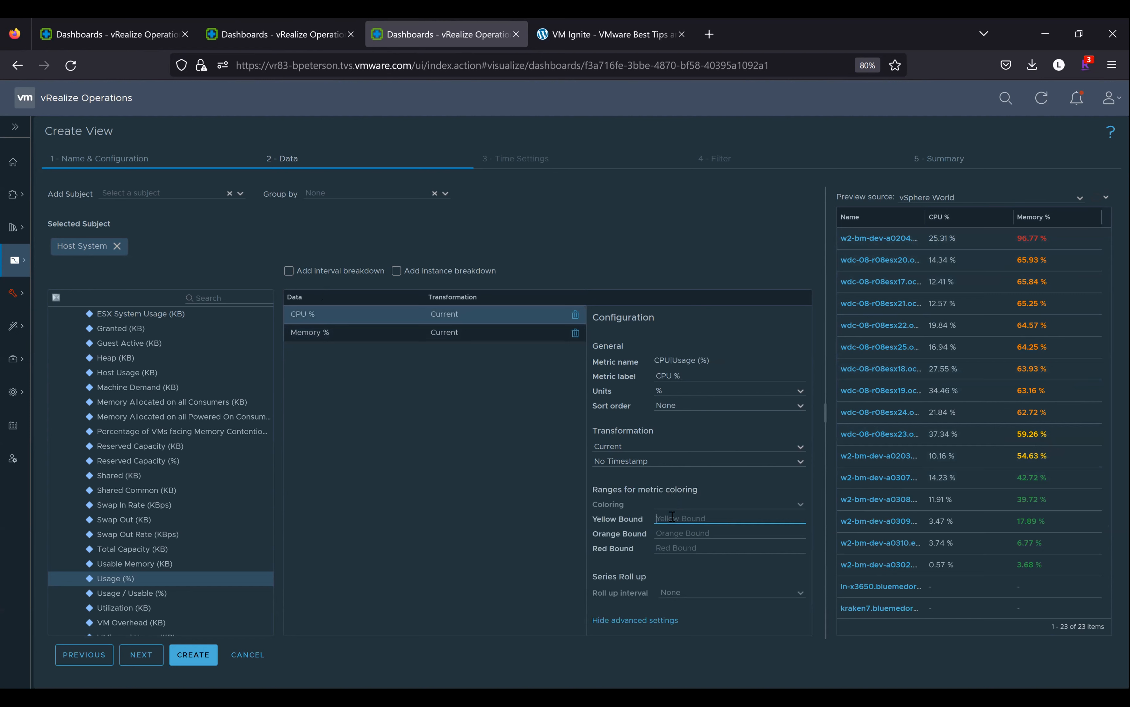
pyautogui.write('50')
pyautogui.press('Tab')
pyautogui.write('60')
pyautogui.press('Tab')
pyautogui.write('70')
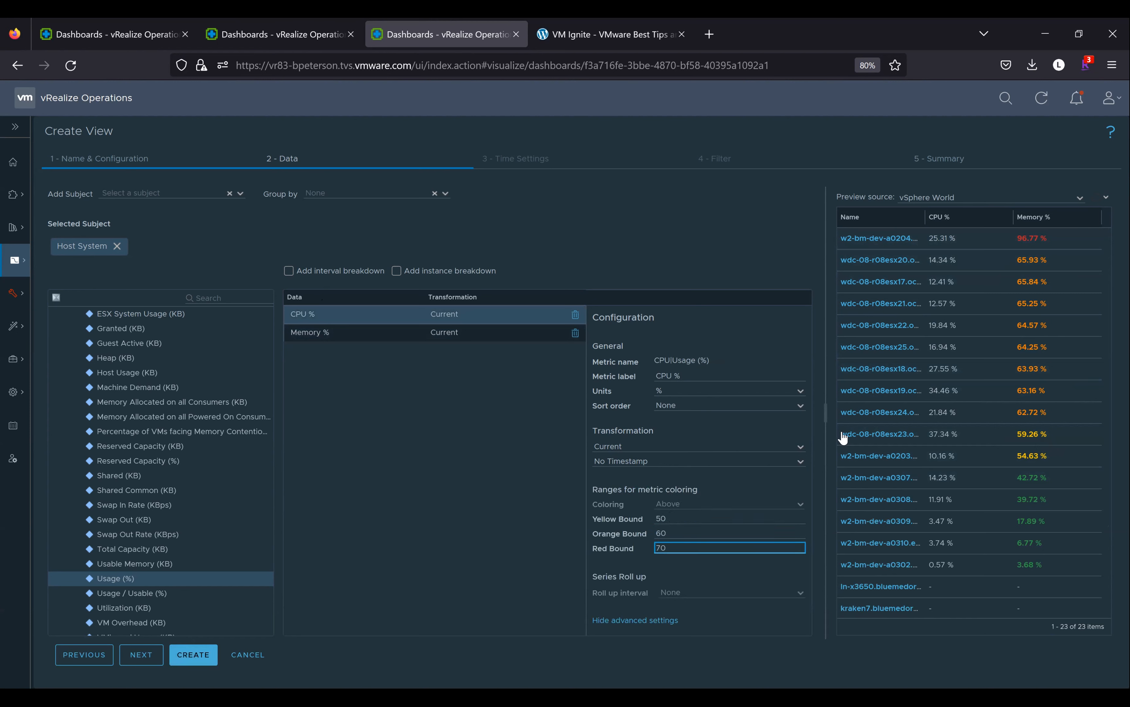
pyautogui.click(1105, 198)
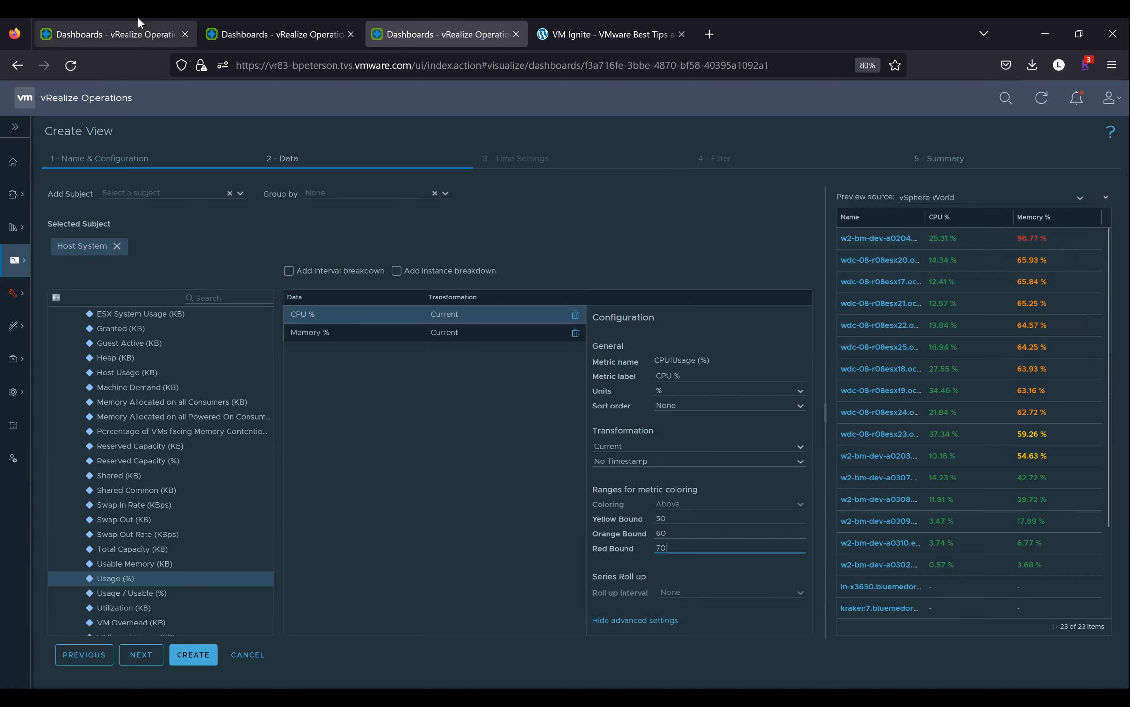
# Check the 7-Day Avg columns on the Healthchecker V2.0 dashboard, and add a second Memory Usage (%) metric to the new view.
pyautogui.click(137, 35)
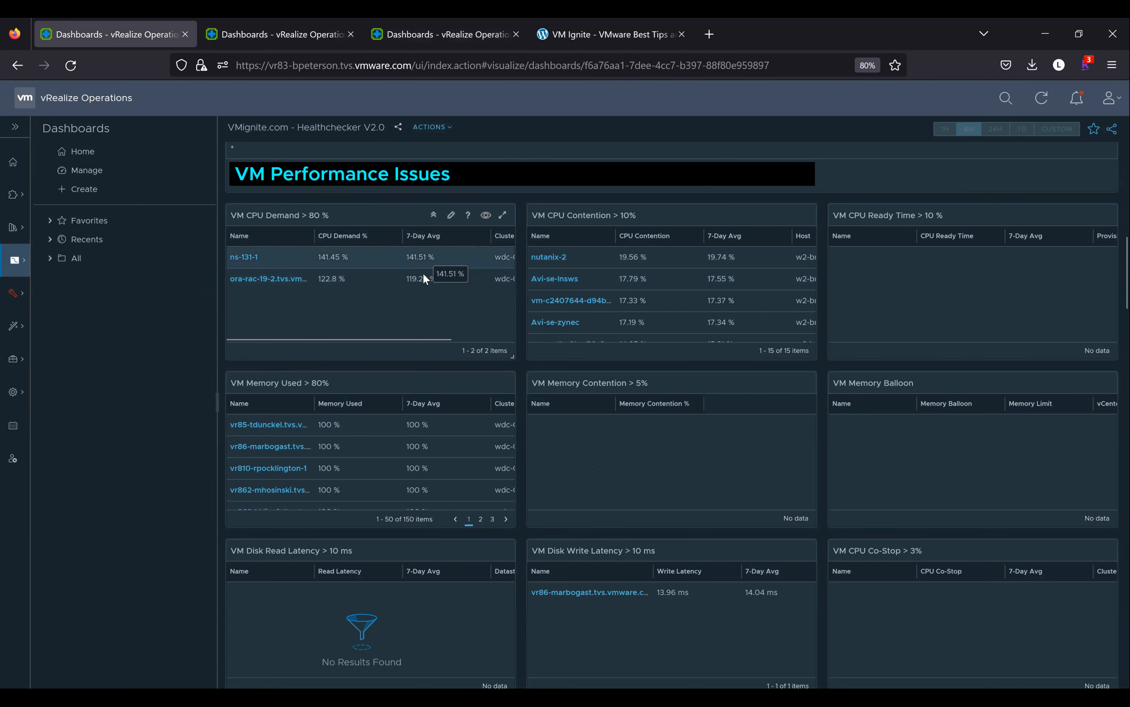
pyautogui.click(489, 32)
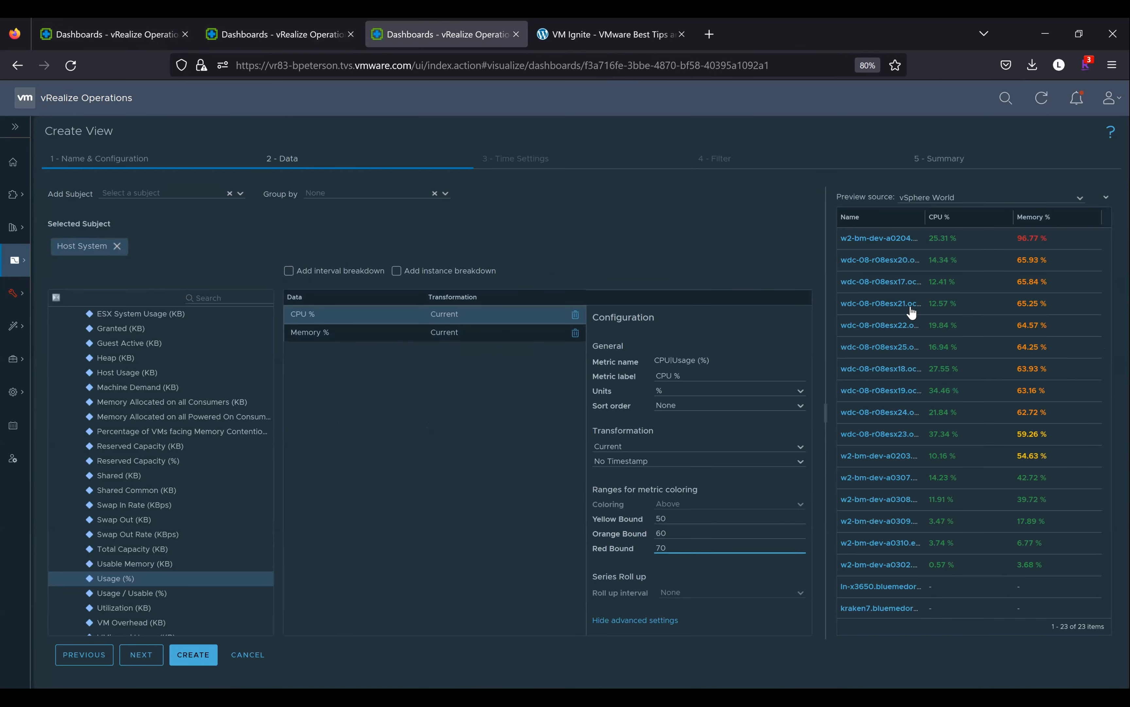
pyautogui.doubleClick(101, 580)
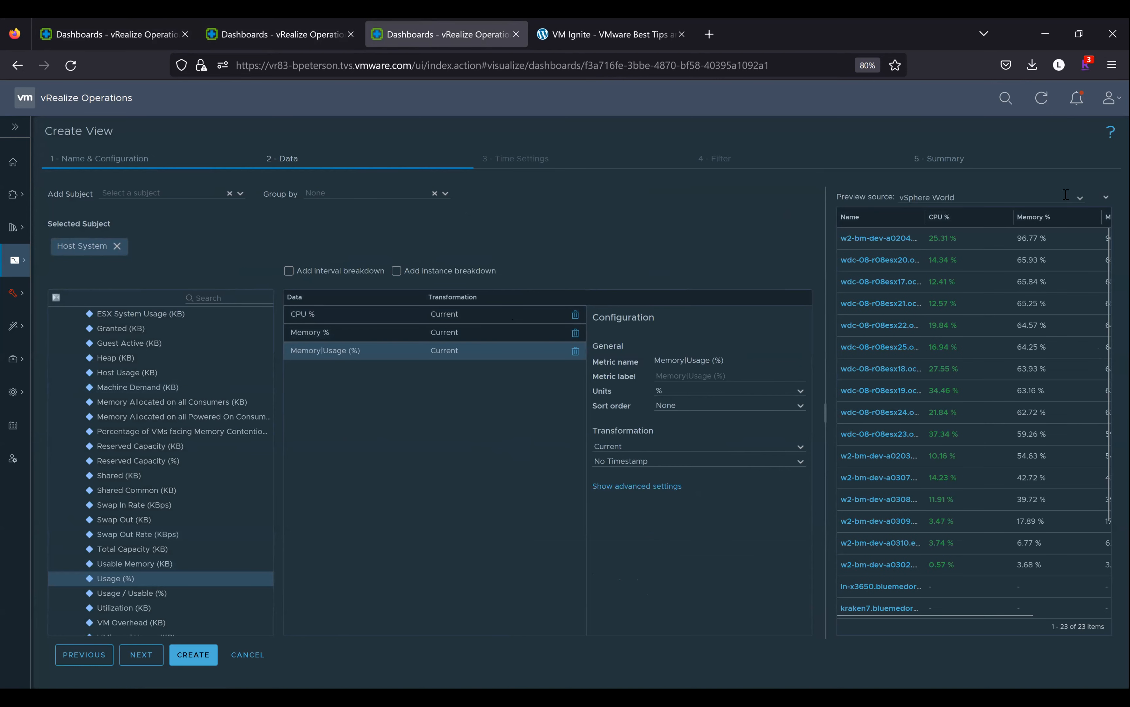
pyautogui.hscroll(3, 1049, 290)
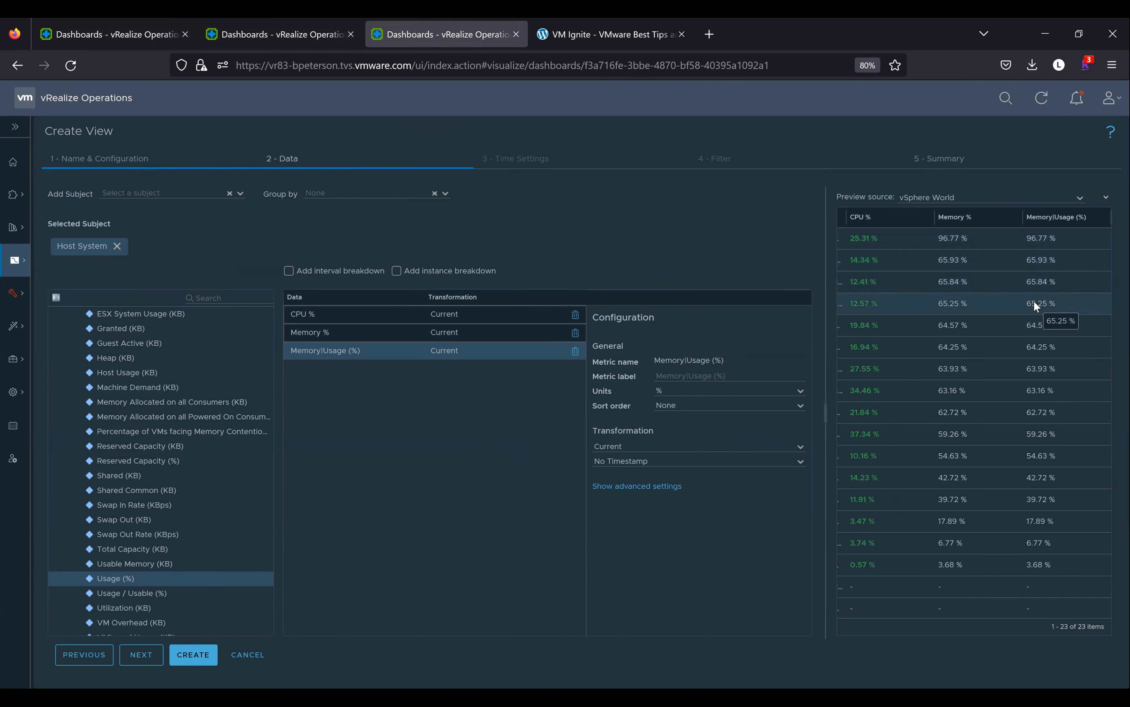
# Label the second Memory Usage metric "Memory% (30-Day Avg)".
pyautogui.click(679, 375)
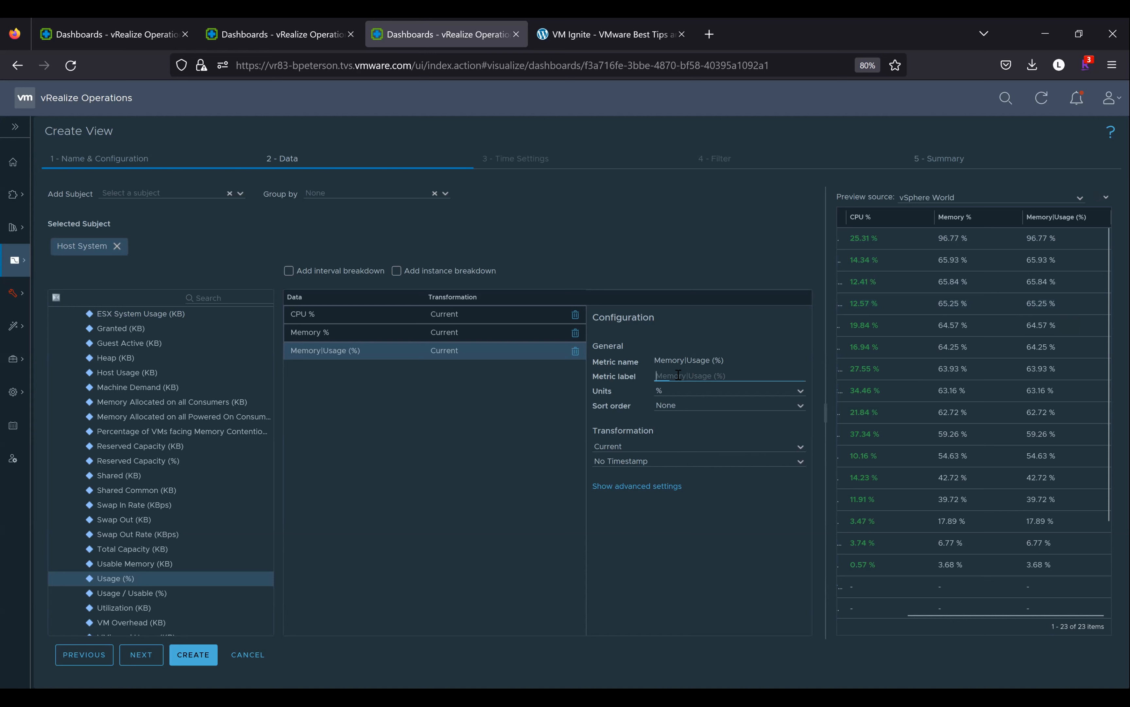
pyautogui.write('Memory ')
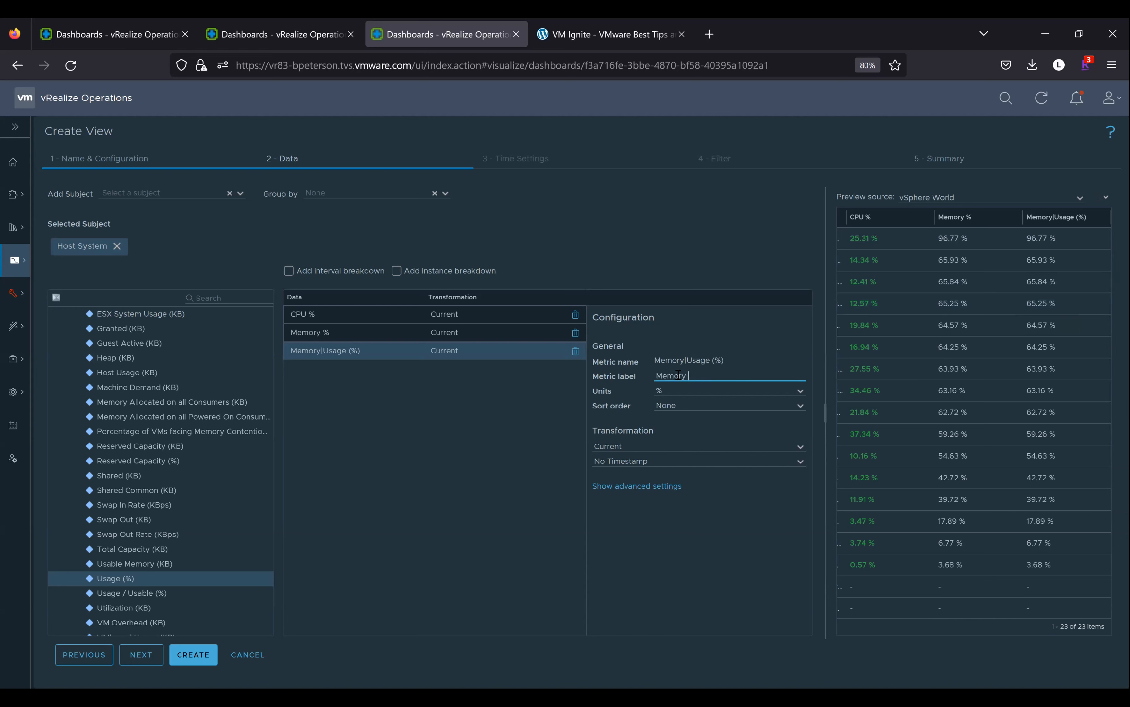
pyautogui.write('30-Day Avg')
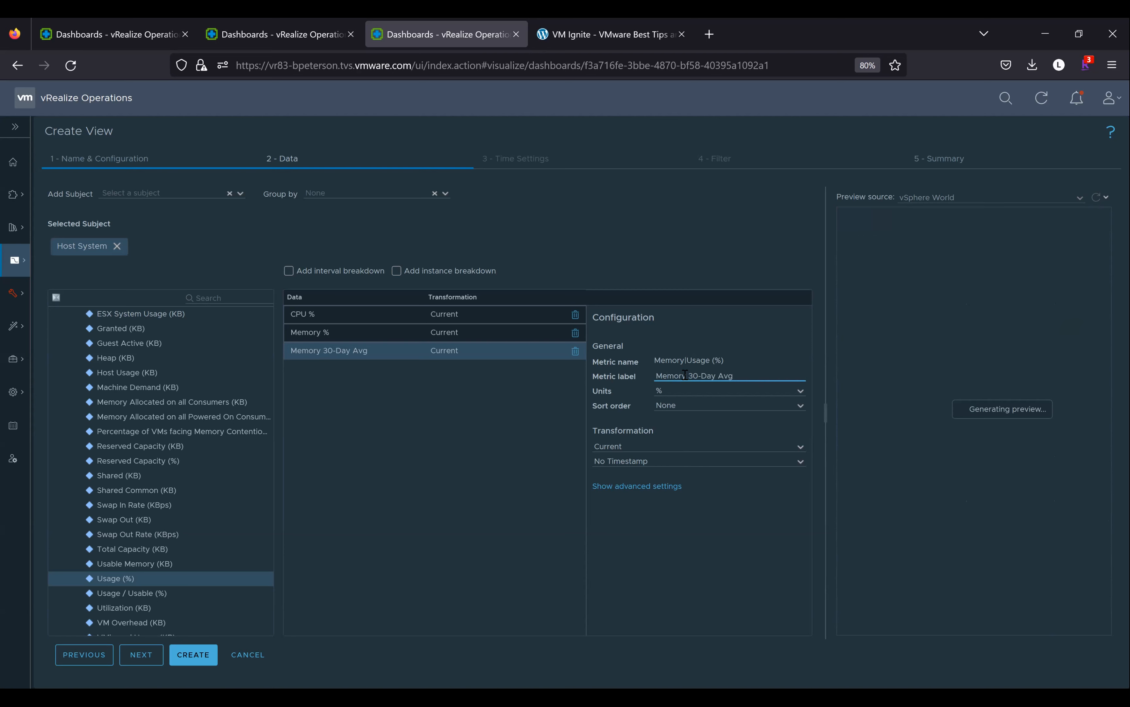
pyautogui.click(685, 376)
pyautogui.write('%')
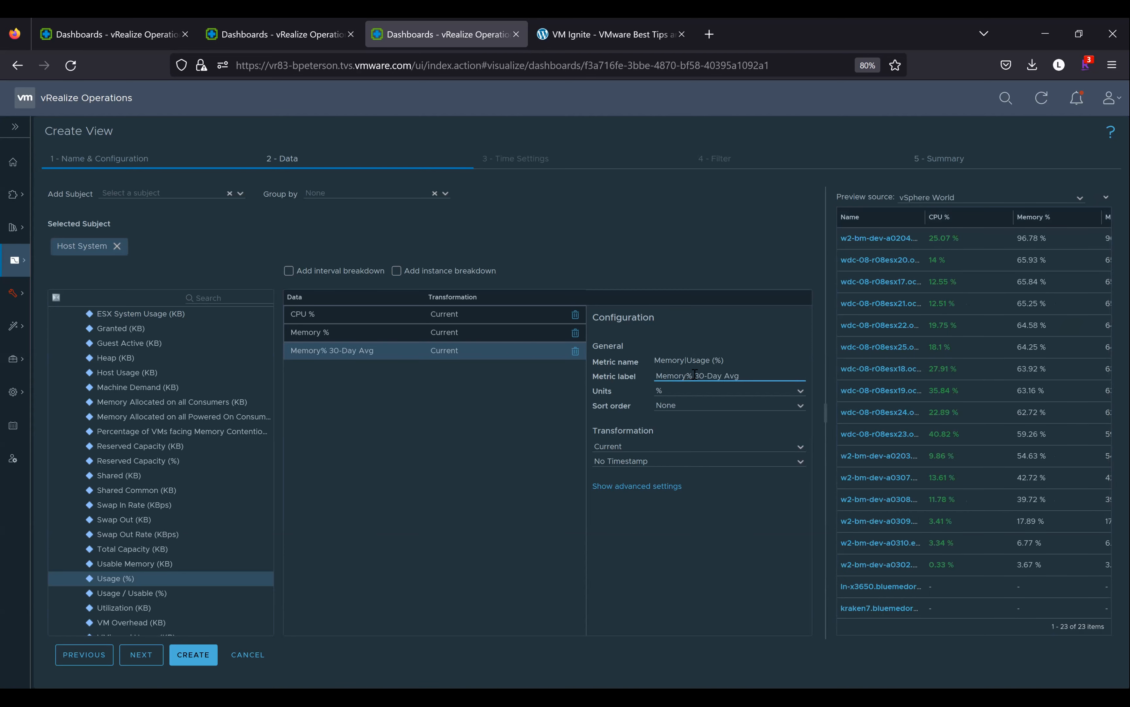
pyautogui.click(695, 376)
pyautogui.write('(')
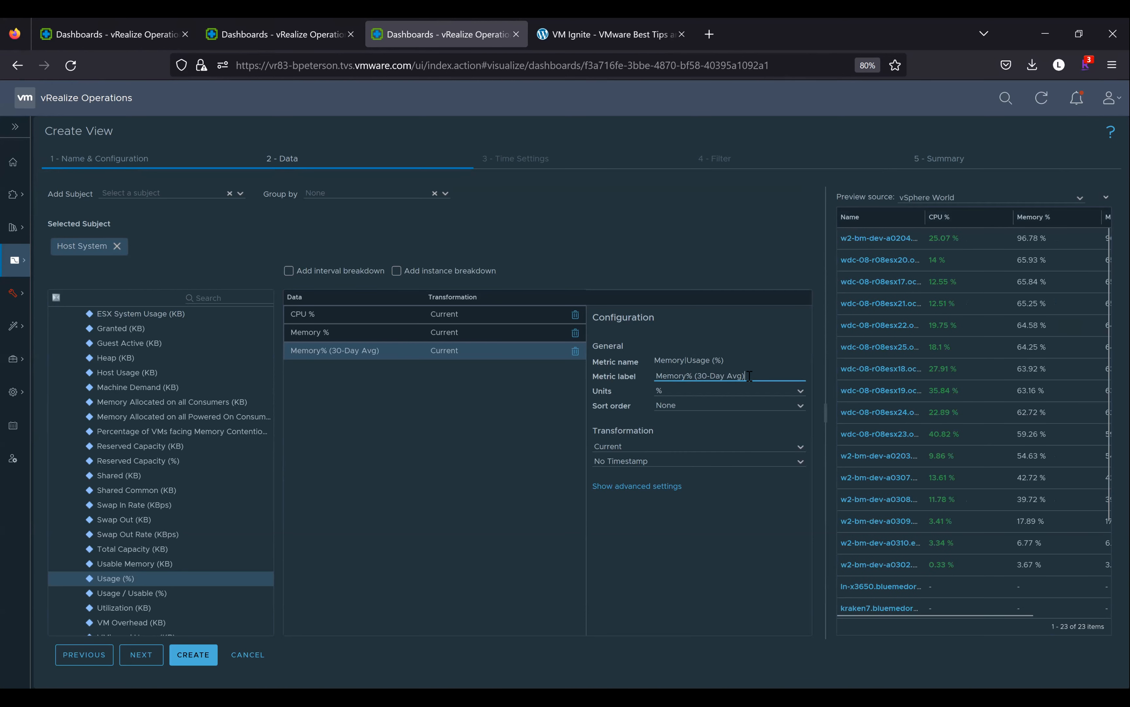
# Set the transformation of the Memory% (30-Day Avg) metric to Average.
pyautogui.hscroll(5, 936, 373)
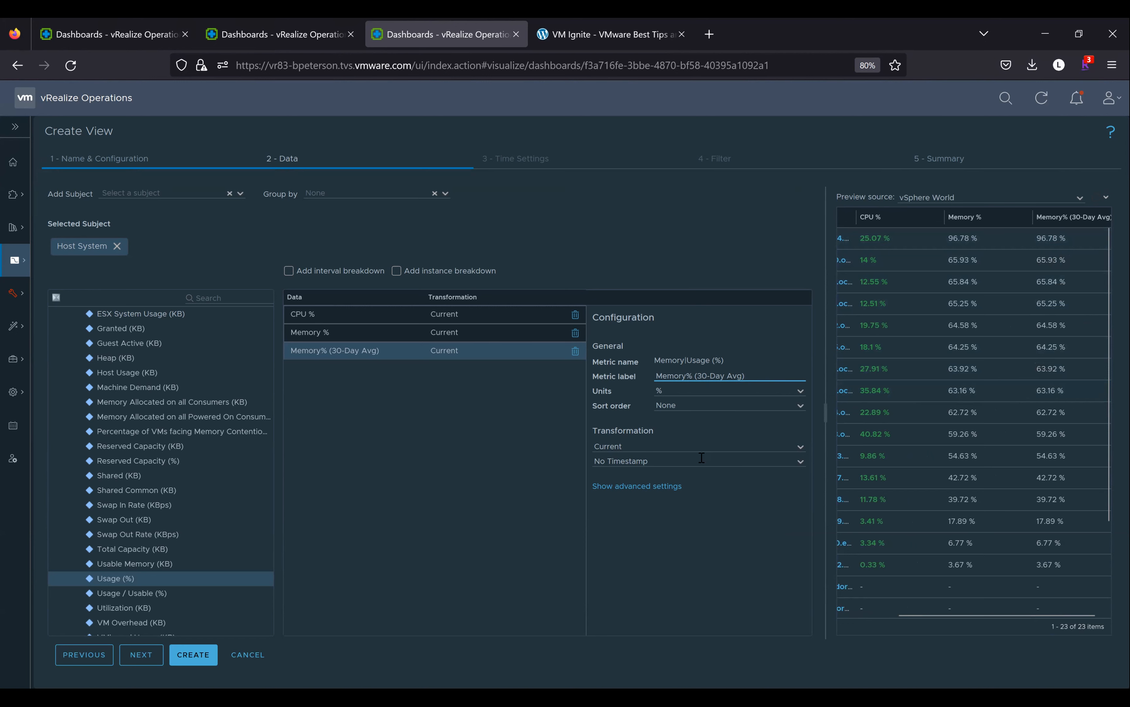
pyautogui.click(800, 446)
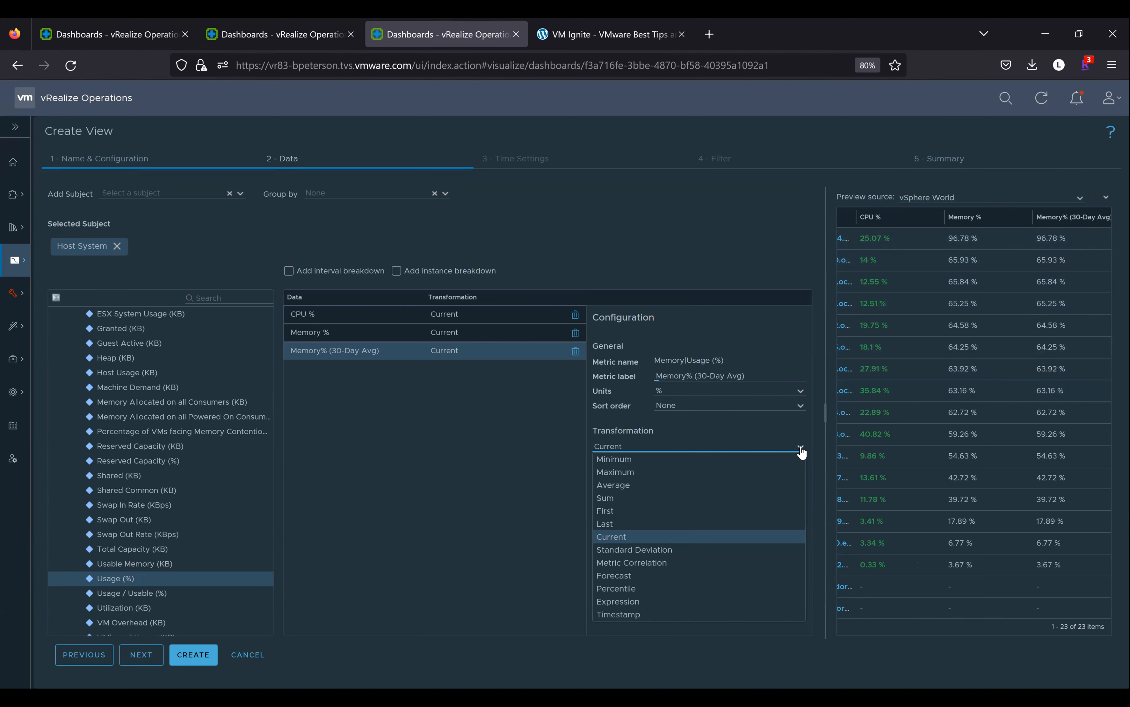
pyautogui.click(652, 485)
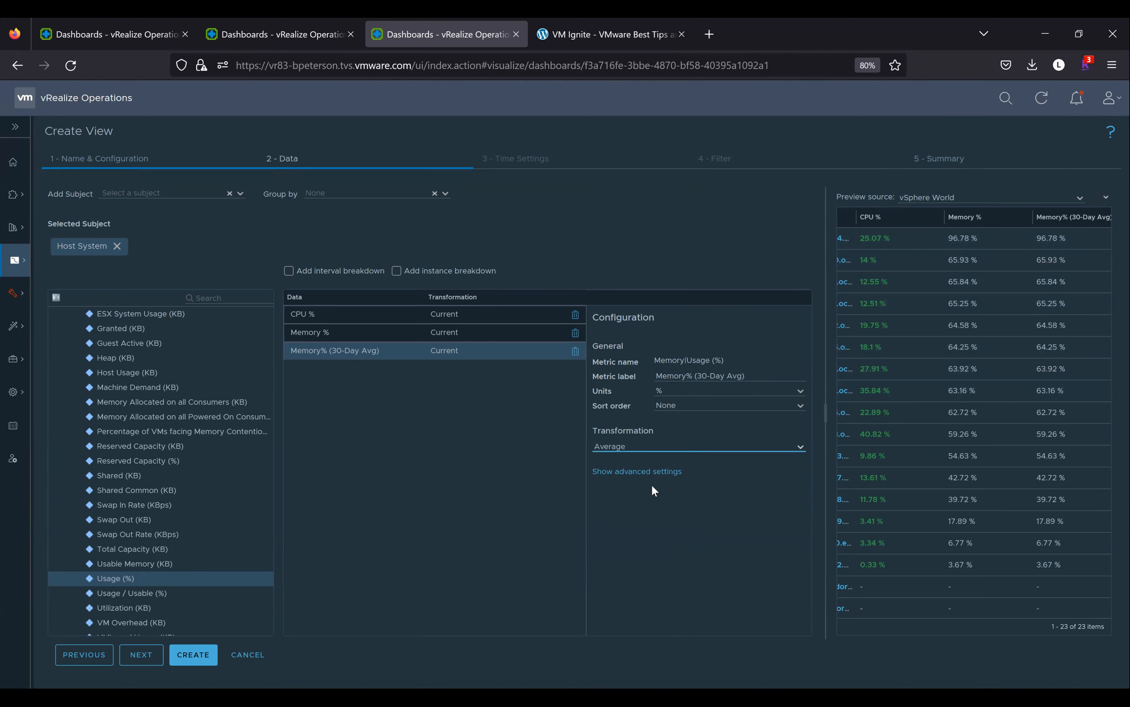
pyautogui.click(802, 448)
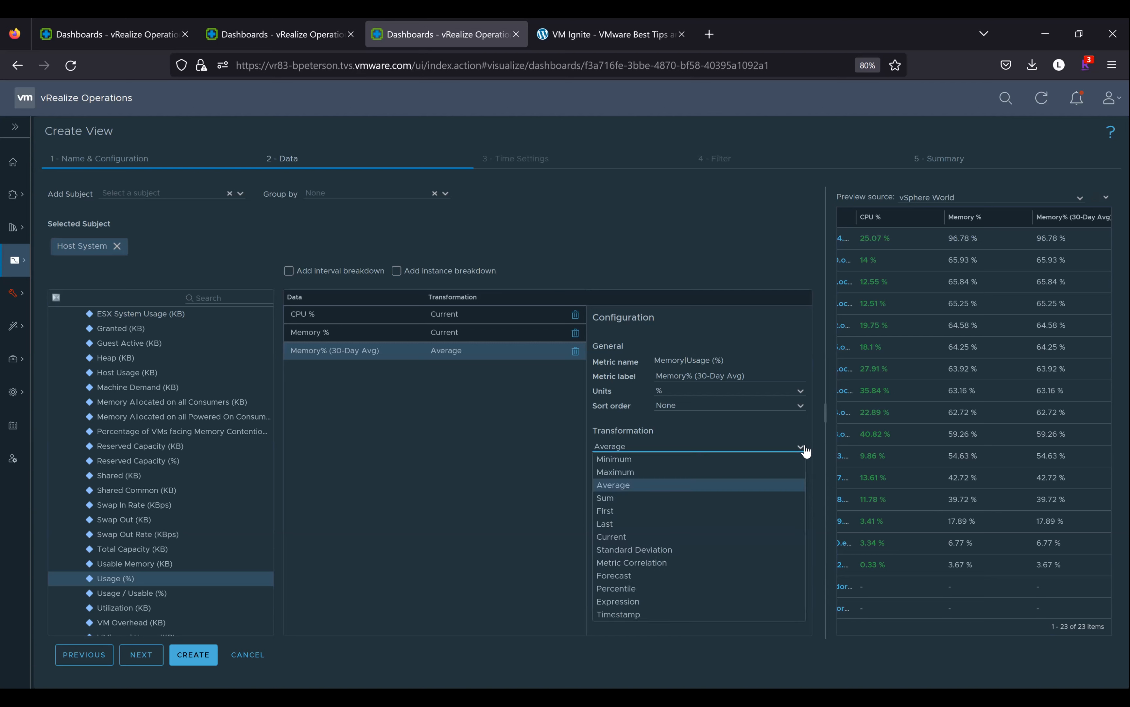
pyautogui.click(806, 450)
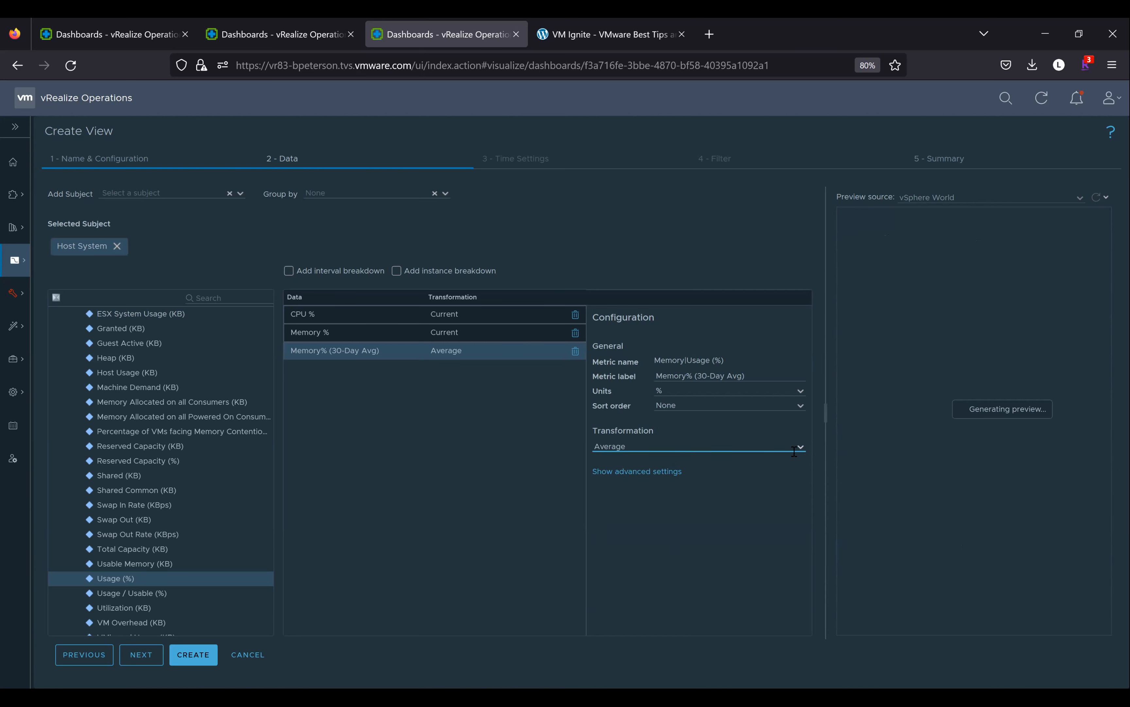
# Review the available transformations for the Memory% (30-Day Avg) metric, keep Average, and check its column in the preview.
pyautogui.click(781, 449)
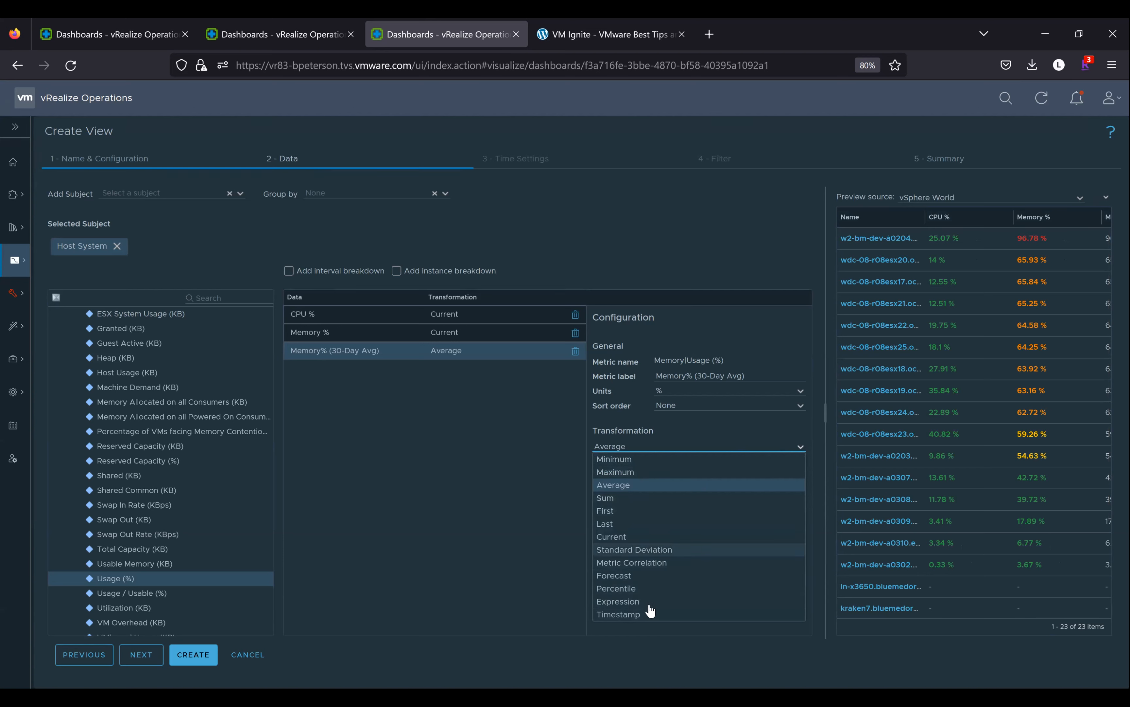
pyautogui.click(631, 488)
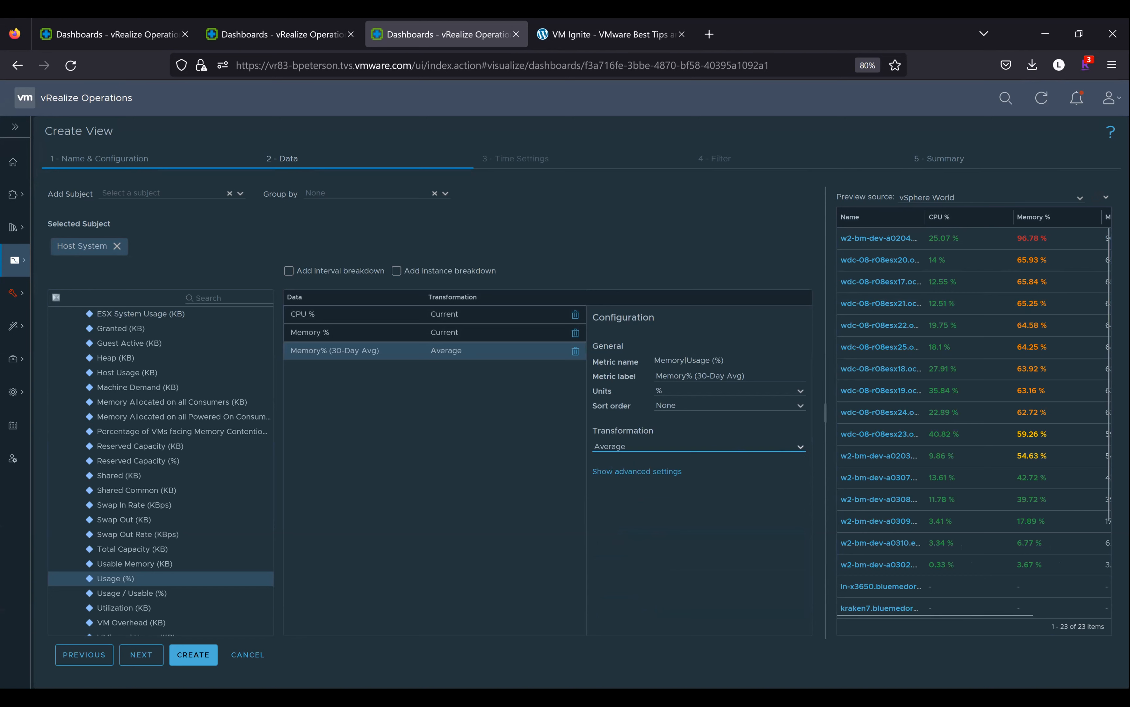
pyautogui.hscroll(1, 1049, 272)
pyautogui.hscroll(2, 1039, 294)
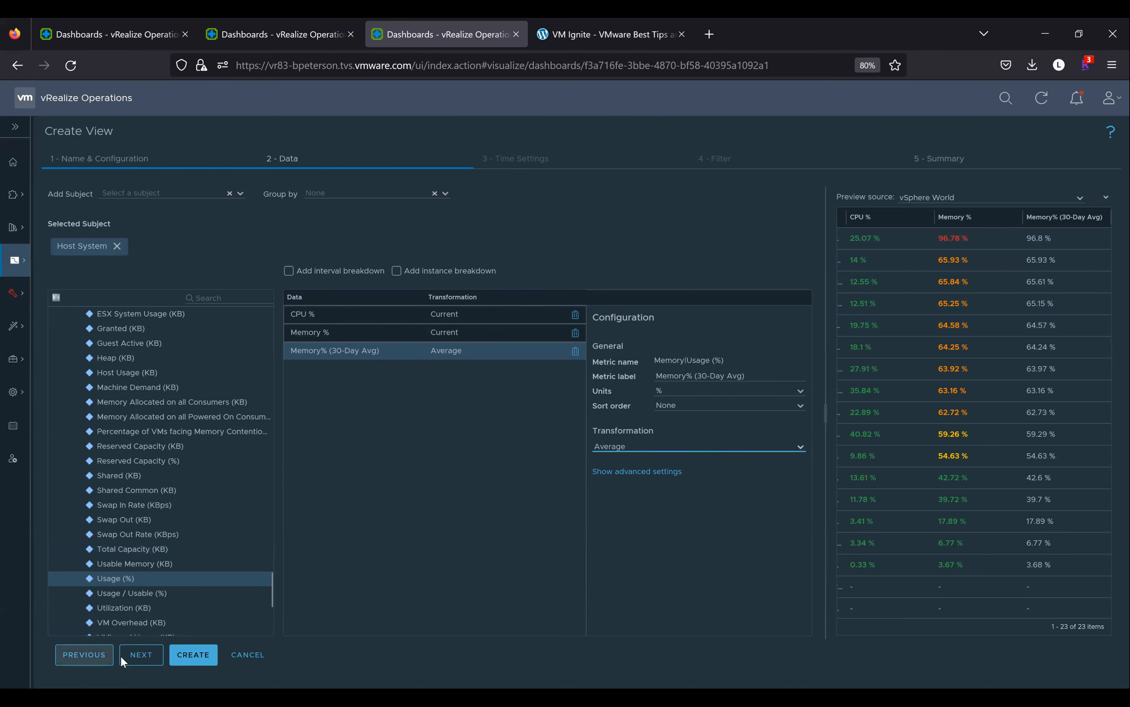
# Set the view's relative date range to the last 30 days and check the 30-day average column in the preview.
pyautogui.click(143, 660)
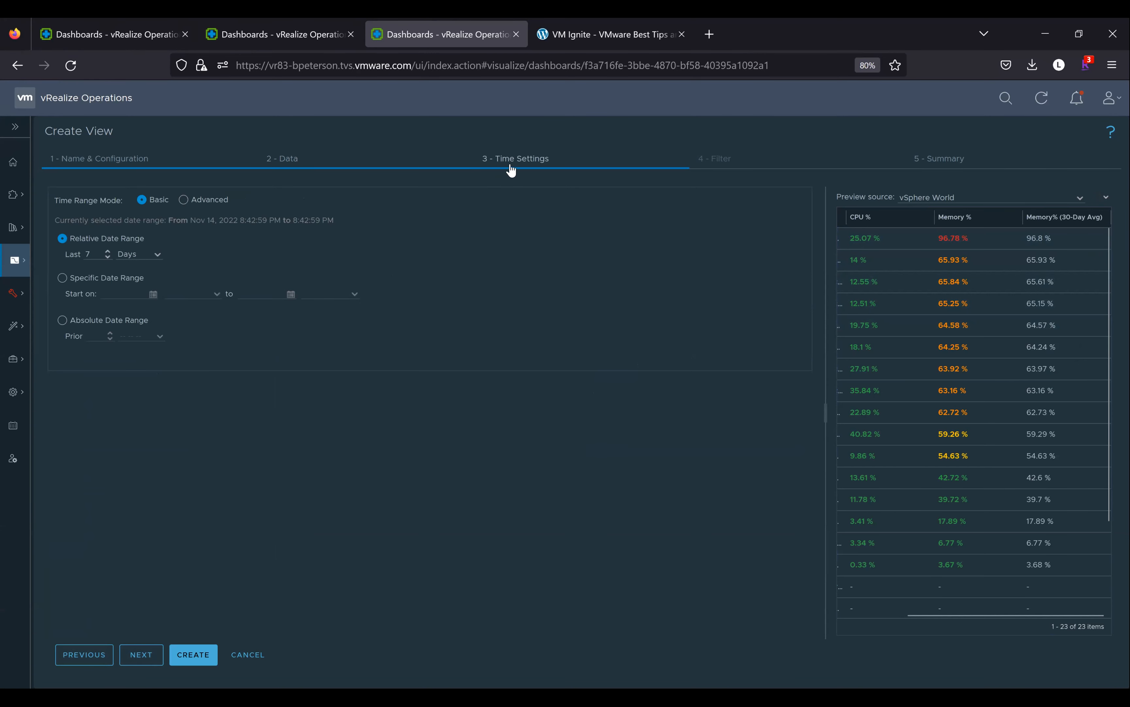
pyautogui.click(96, 251)
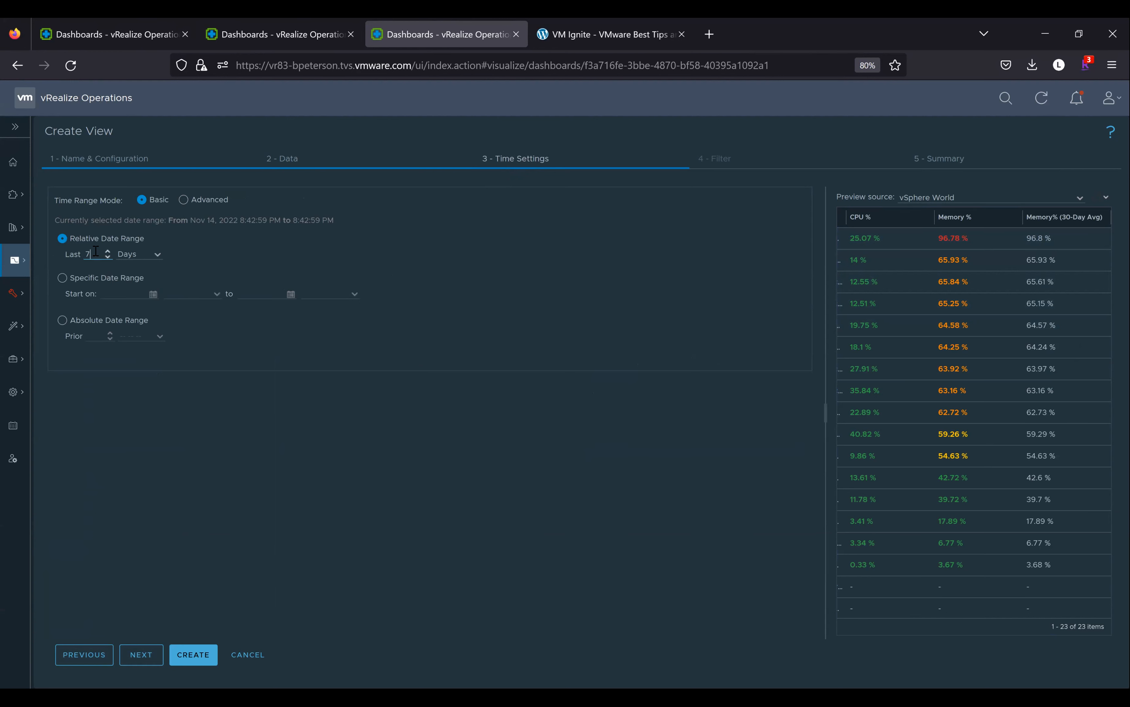
pyautogui.doubleClick(96, 251)
pyautogui.write('30')
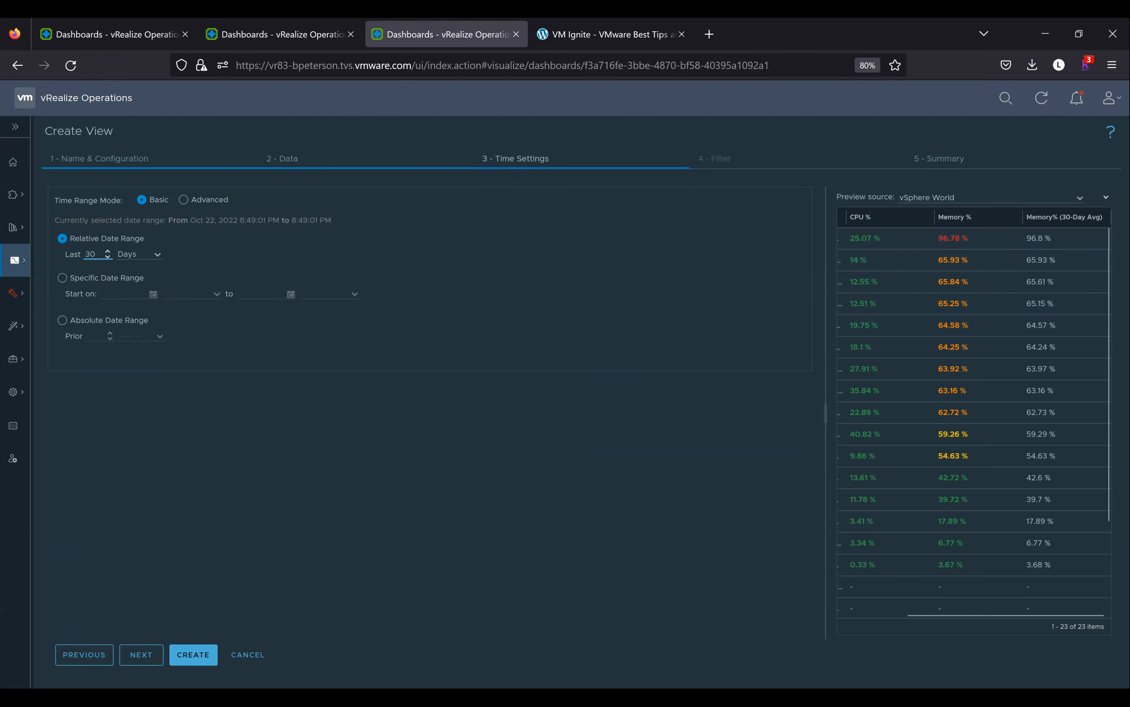
pyautogui.moveTo(958, 615); pyautogui.dragTo(1010, 615)
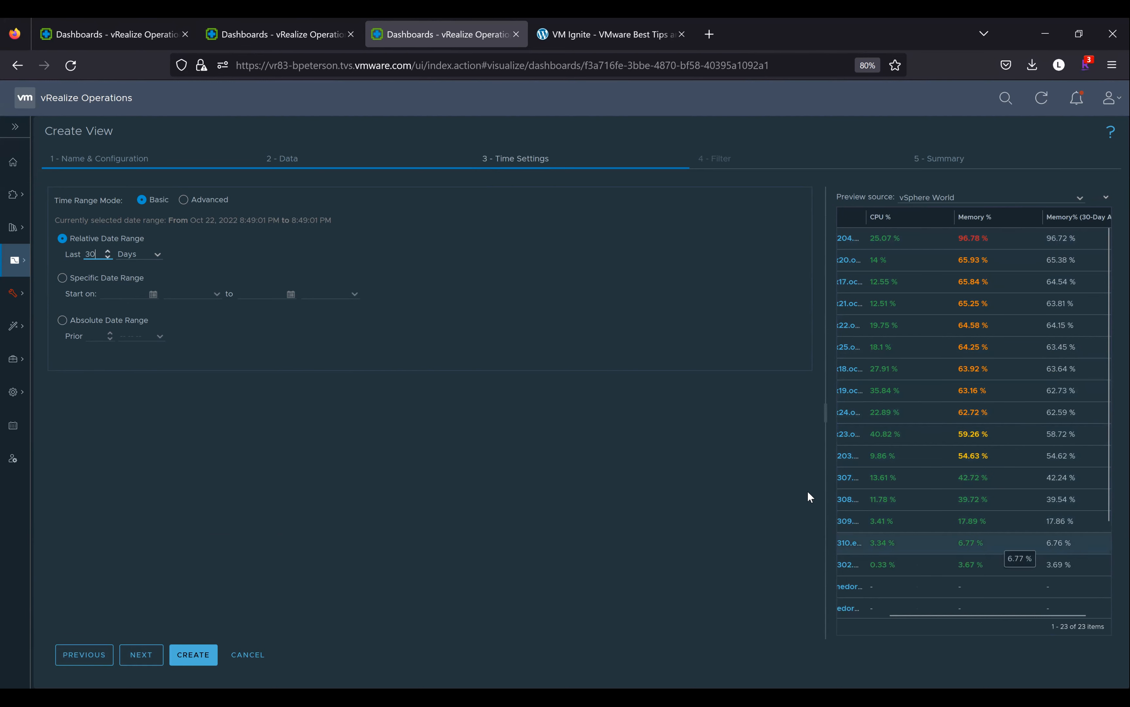
# Add a third Memory Usage (%) metric to the view's data and label it "Memory Max (30-Days)".
pyautogui.click(322, 158)
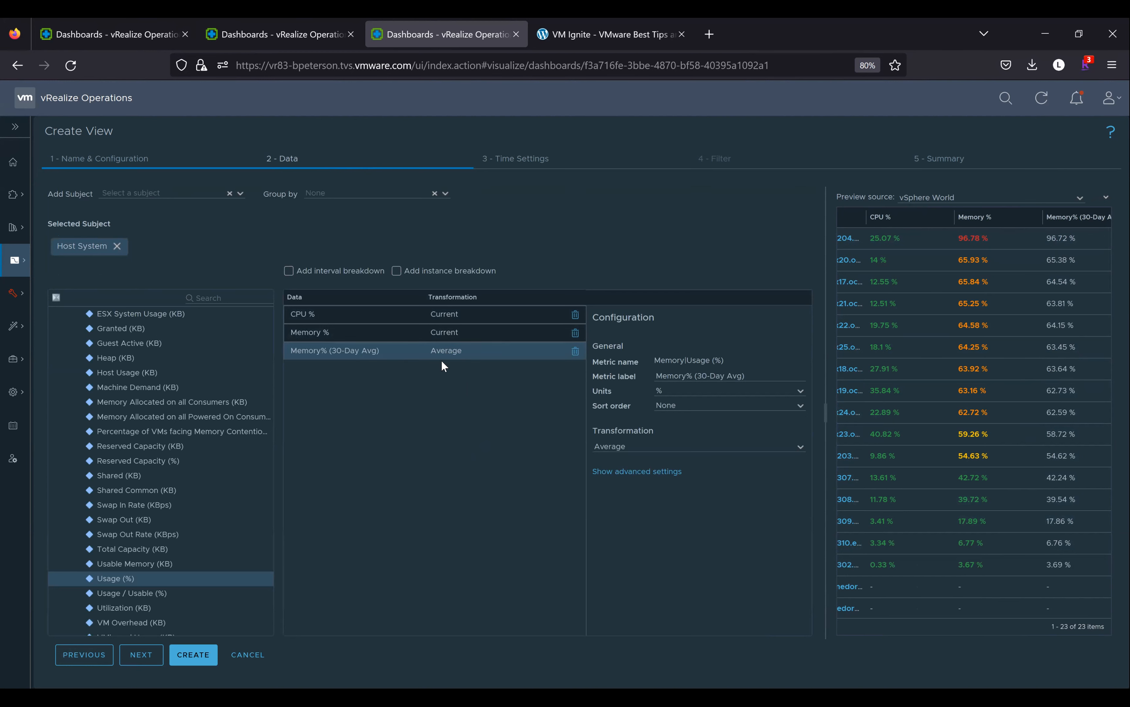
pyautogui.doubleClick(111, 579)
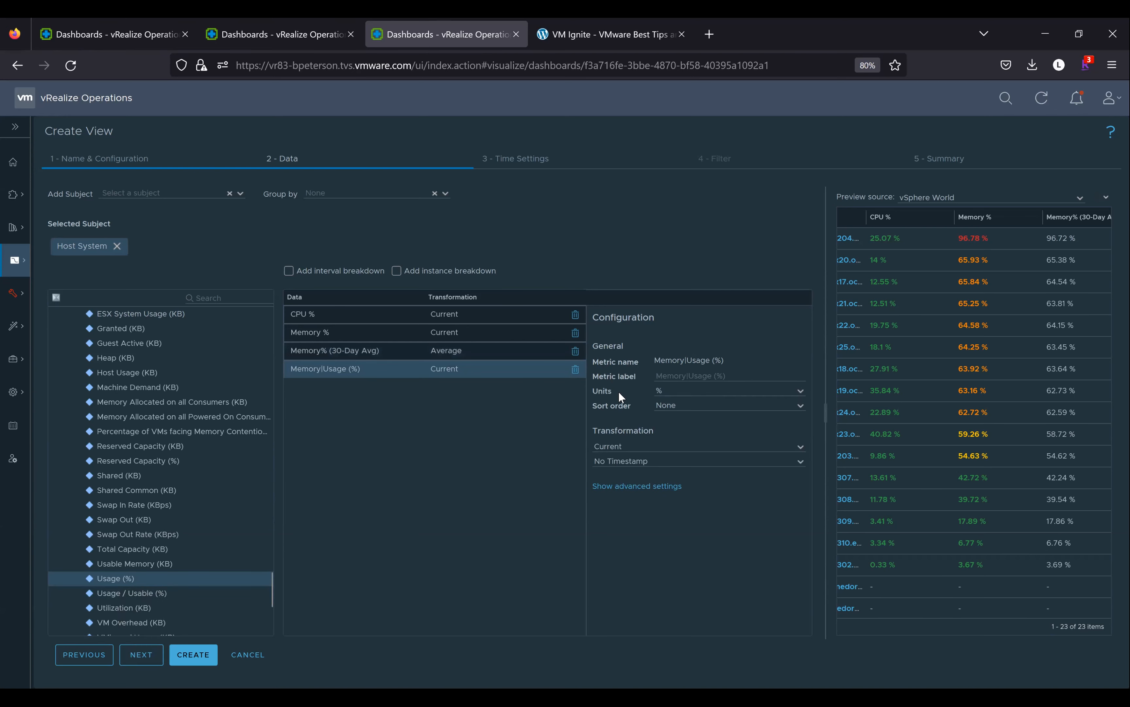
pyautogui.click(702, 377)
pyautogui.write('Memory Ma')
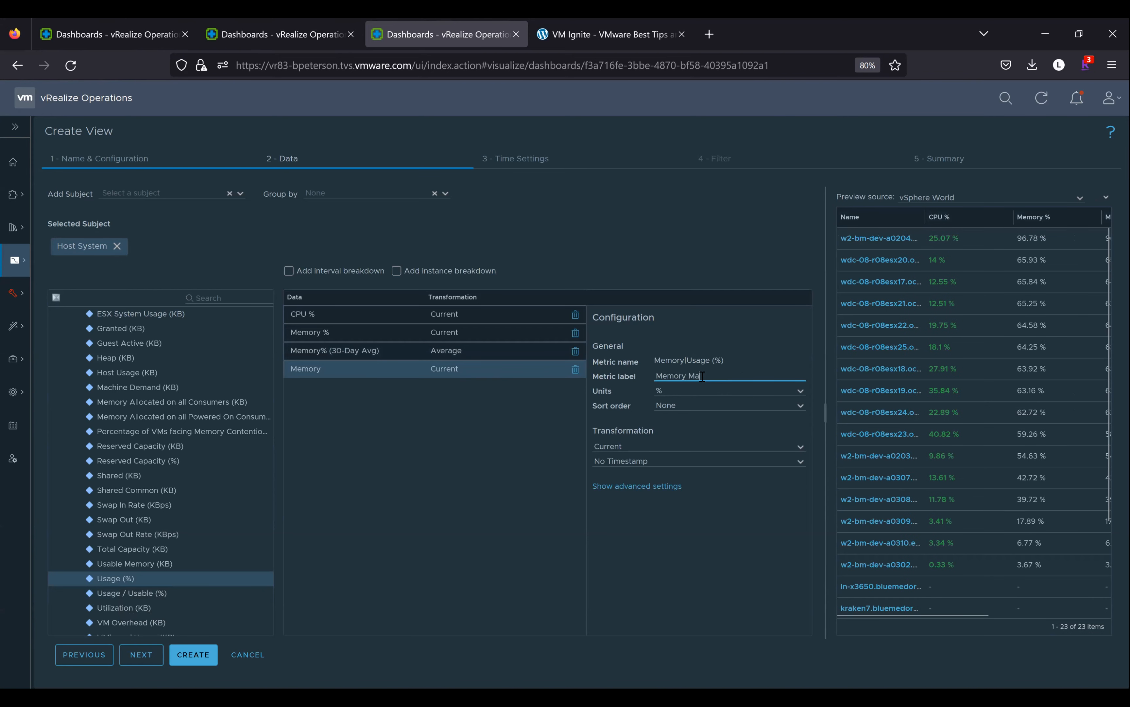
pyautogui.write('x (30d')
pyautogui.write('ays)')
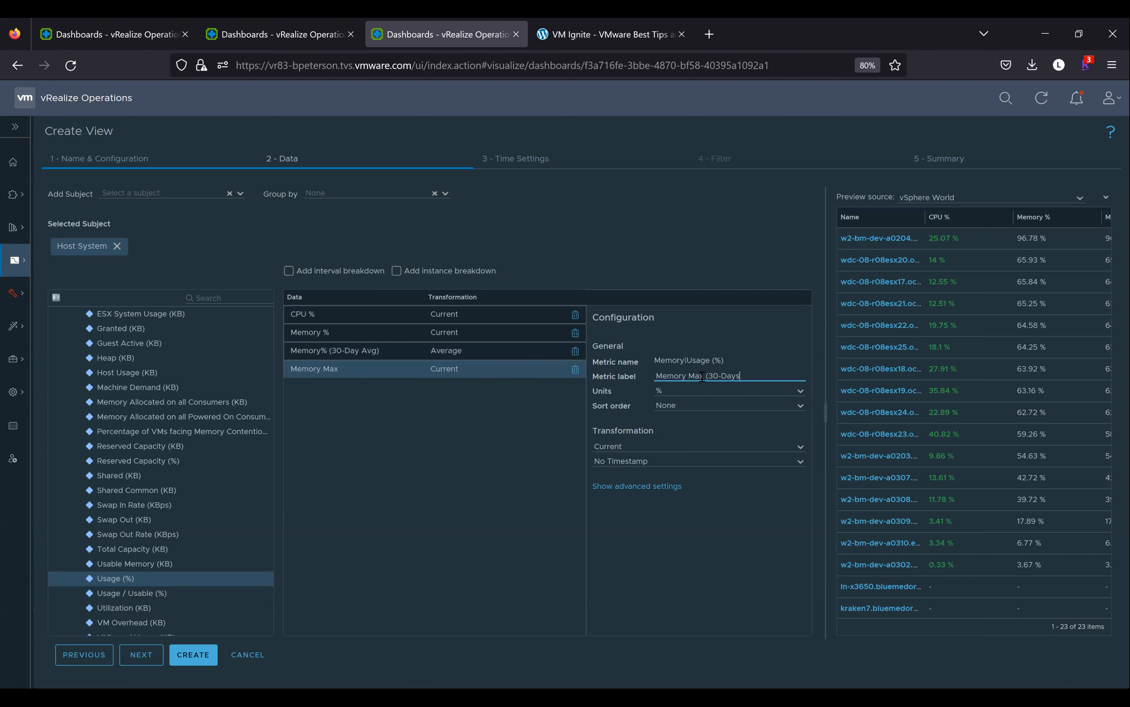
# Set the transformation of the Memory Max (30-Days) metric to Maximum and bring its column into view in the preview.
pyautogui.click(802, 447)
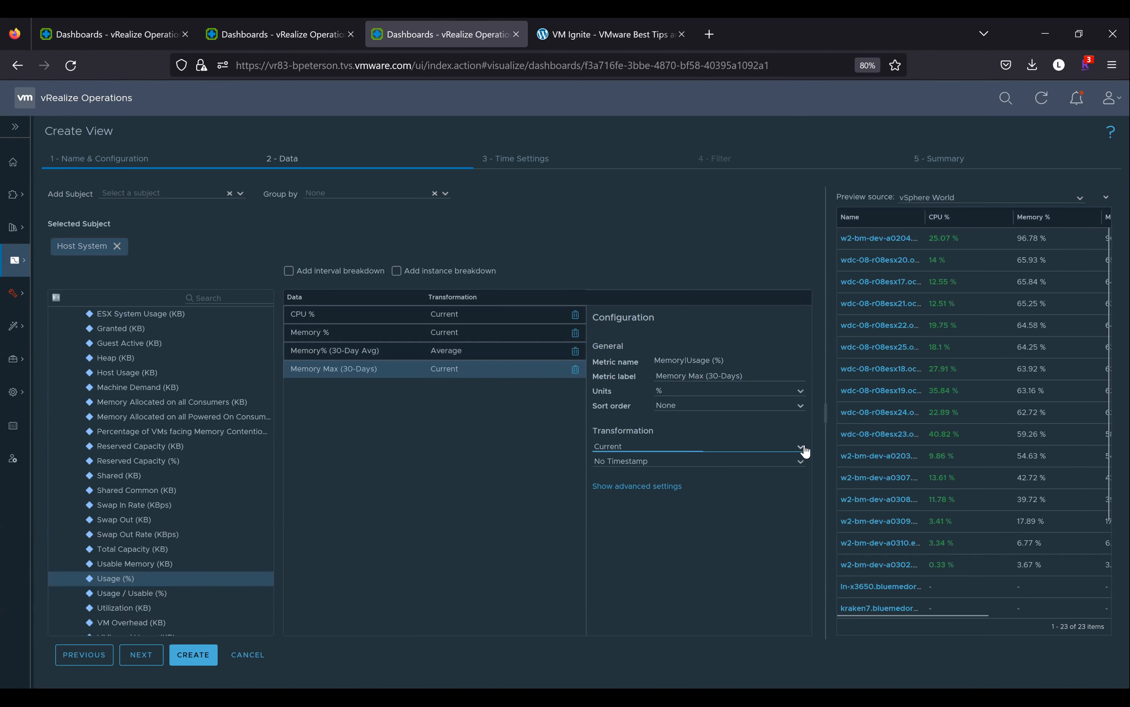
pyautogui.click(694, 472)
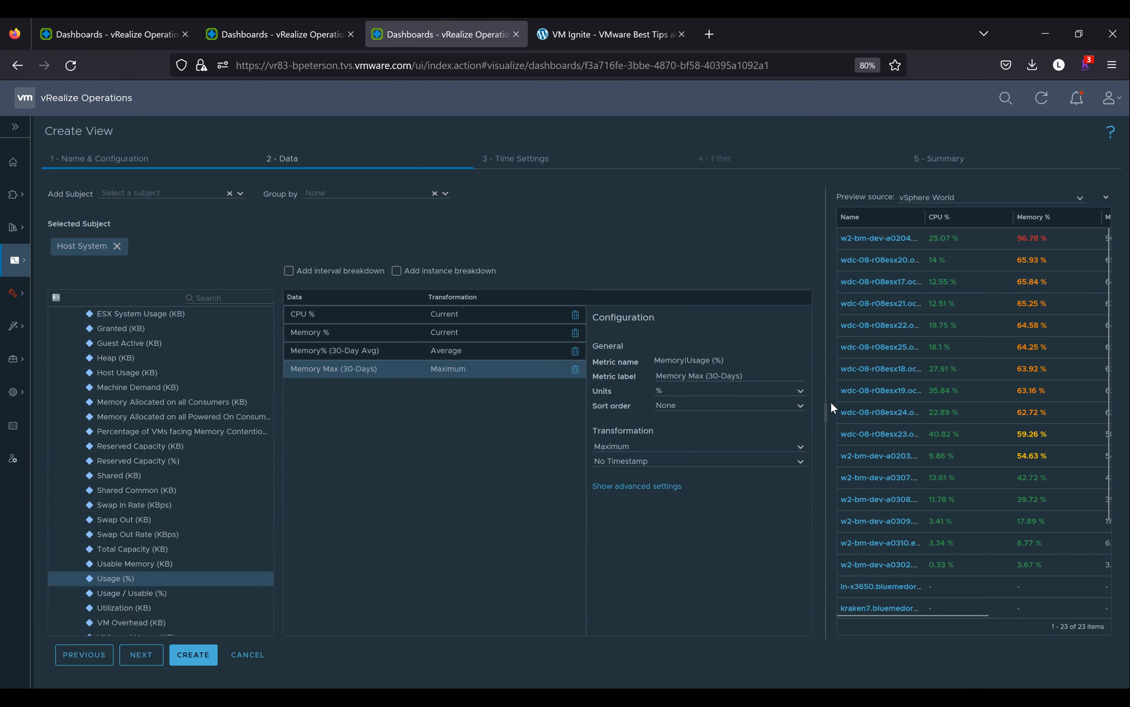
pyautogui.hscroll(3, 941, 388)
pyautogui.hscroll(1, 941, 385)
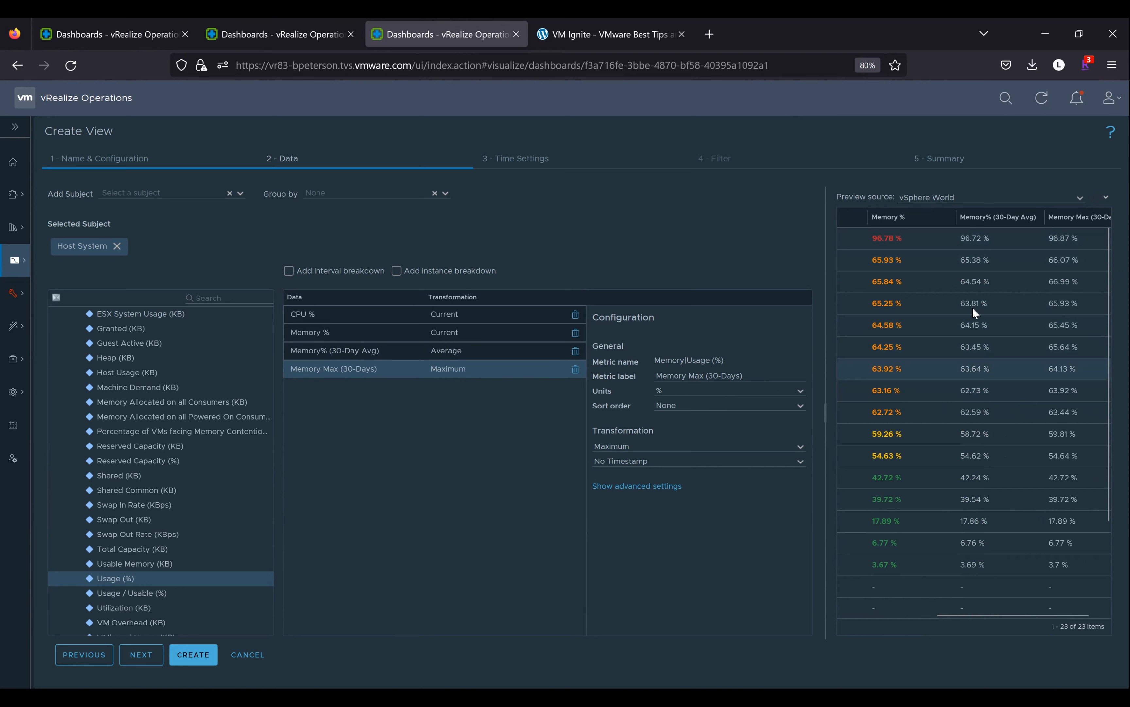
# Compare the current, average and maximum memory columns in the preview, and widen its Name column.
pyautogui.hscroll(-3, 948, 396)
pyautogui.hscroll(2, 1043, 398)
pyautogui.hscroll(1, 1042, 393)
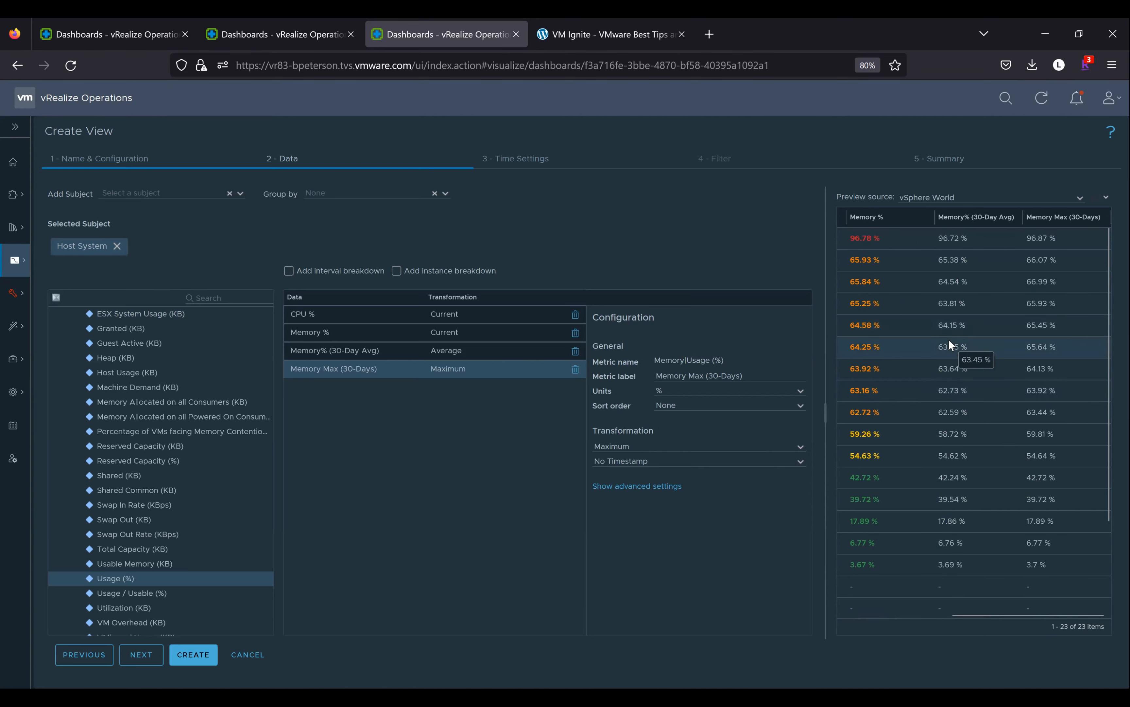
pyautogui.hscroll(-3, 951, 345)
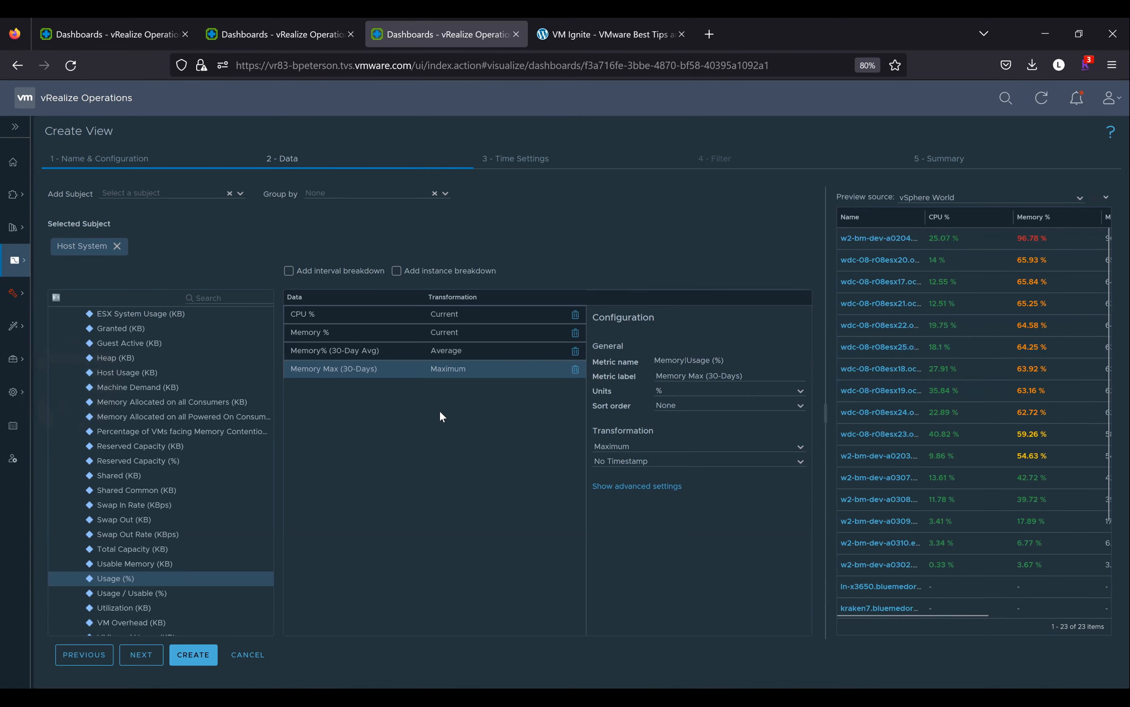
pyautogui.moveTo(925, 217); pyautogui.dragTo(958, 217)
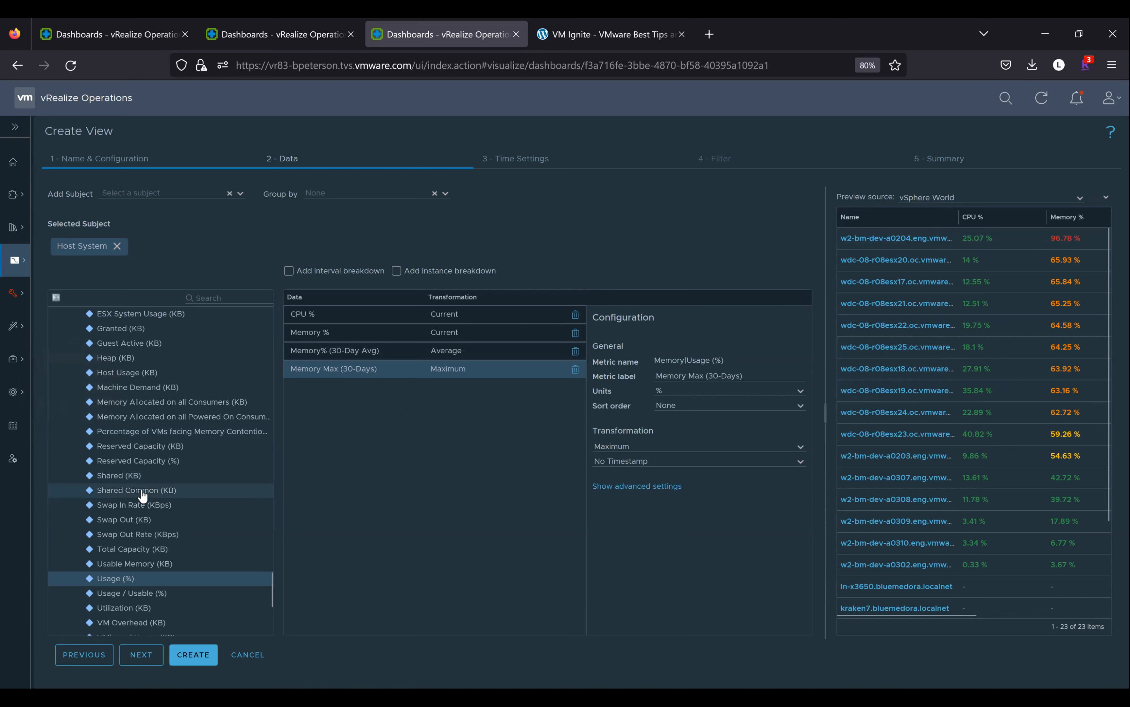
# Collapse the CPU and Memory metric groups, search the data tree for "vcenter", and add the Parent vCenter property.
pyautogui.scroll(15, 143, 495)
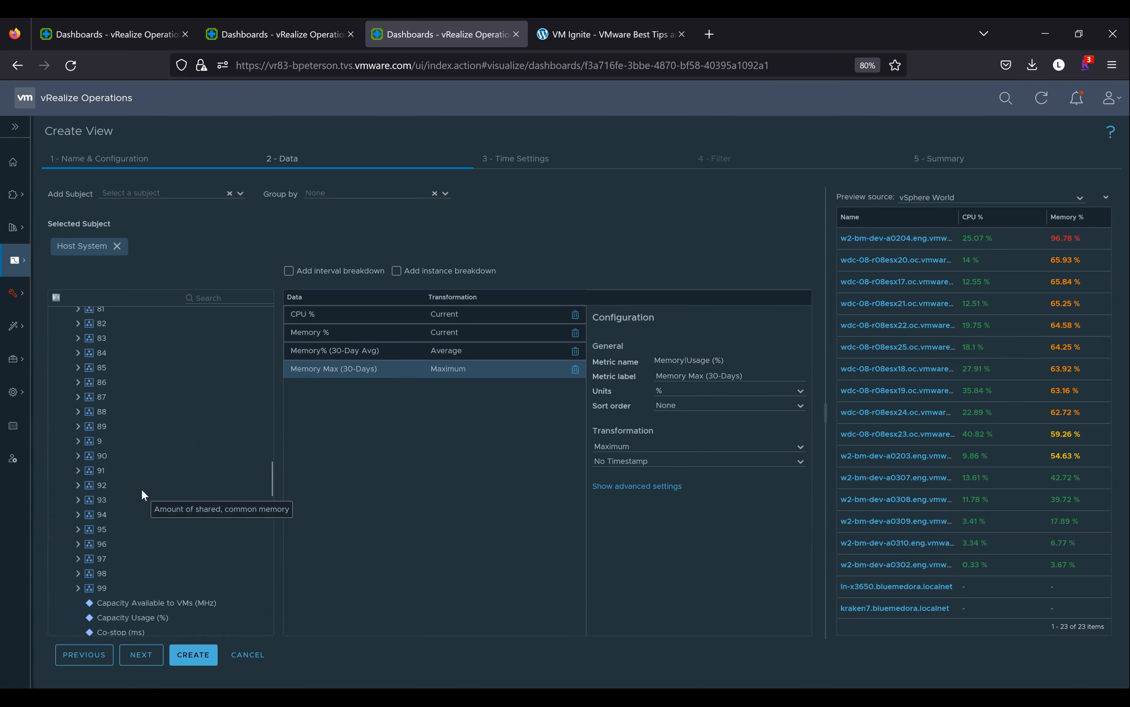
pyautogui.scroll(10, 141, 489)
pyautogui.click(67, 403)
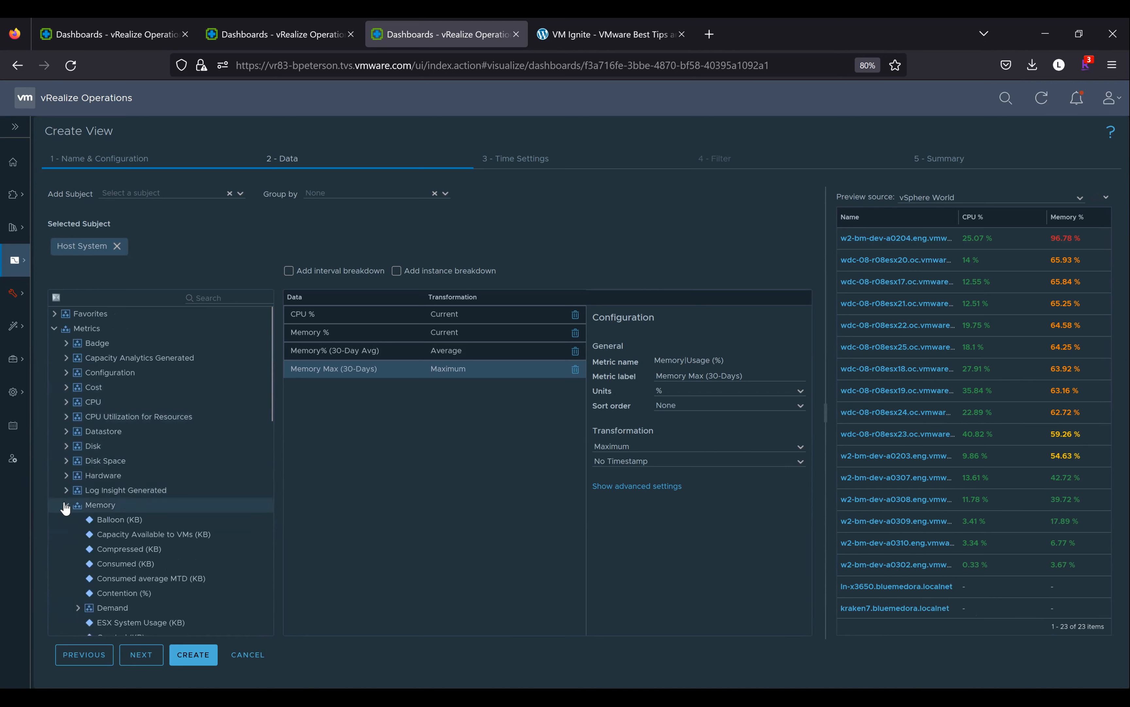
pyautogui.click(66, 506)
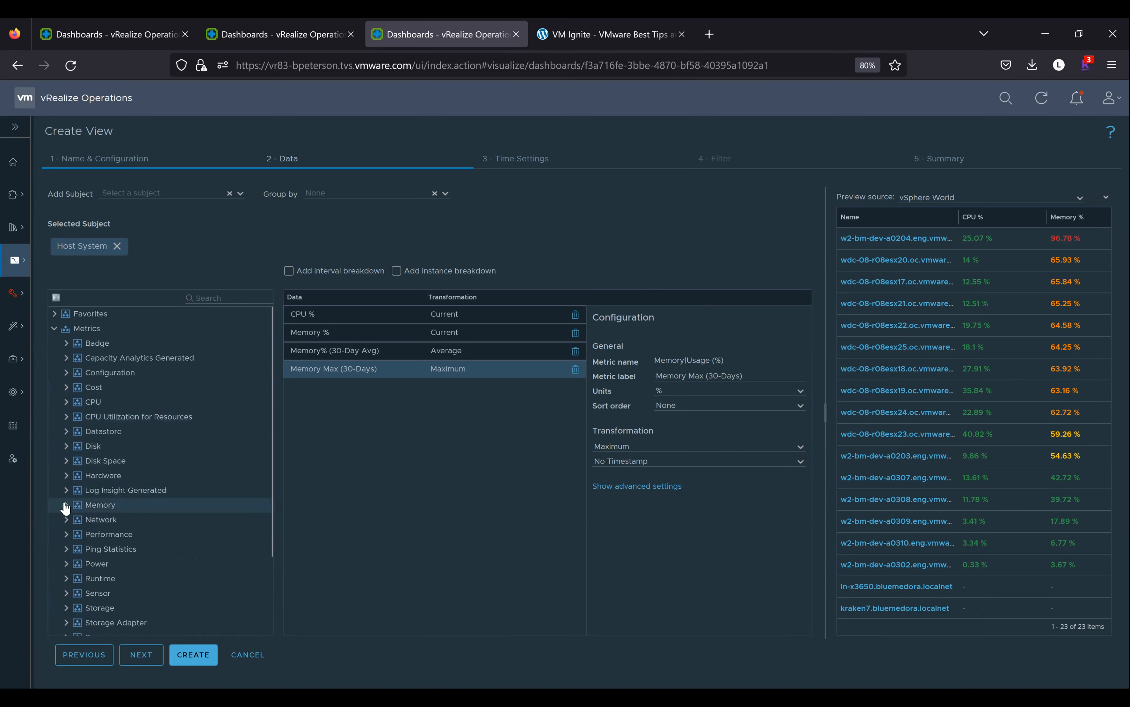
pyautogui.click(208, 299)
pyautogui.write('vcenter')
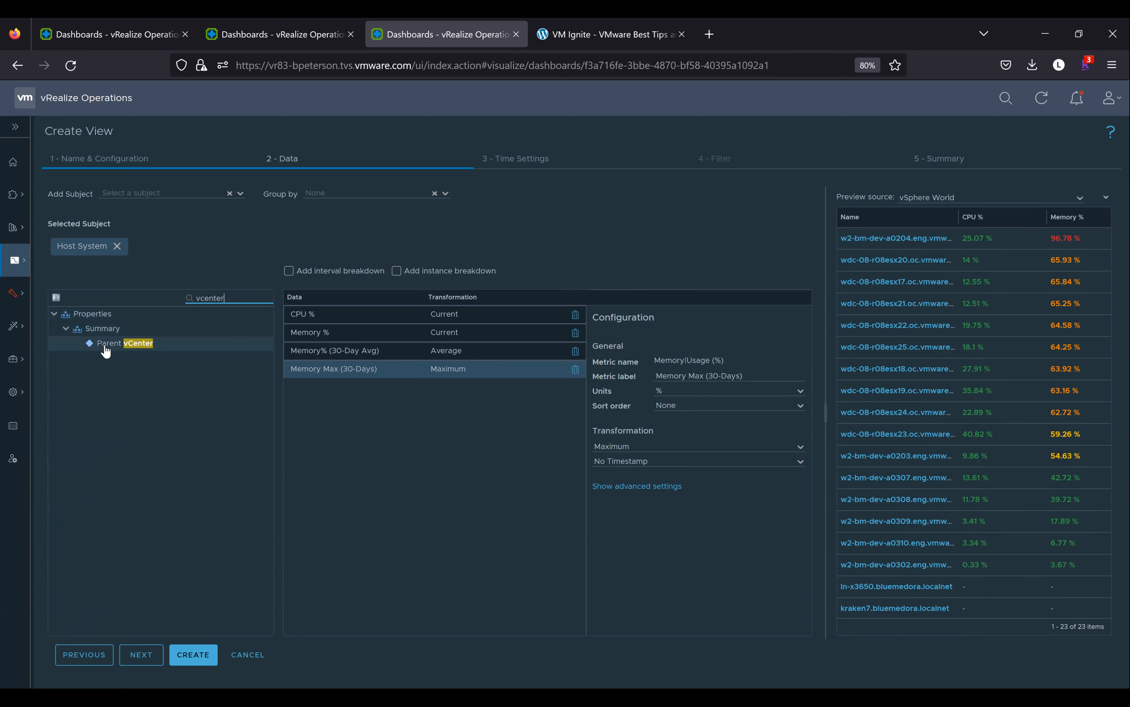
pyautogui.doubleClick(111, 348)
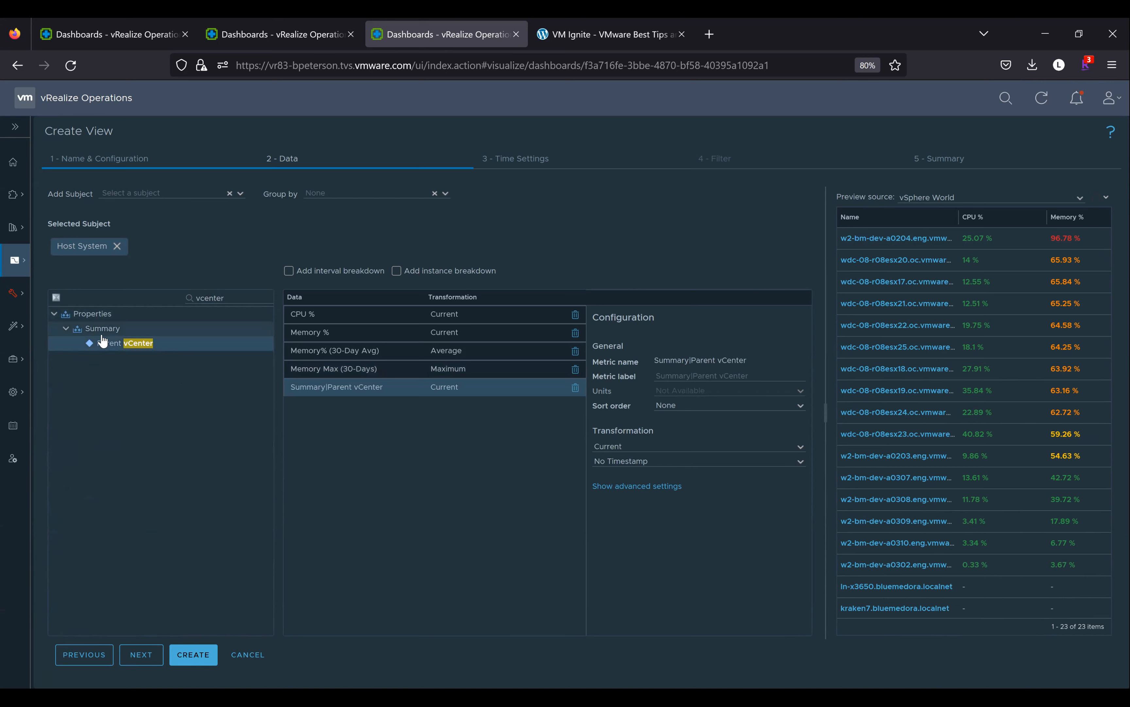
# Label the Parent vCenter property "vCenter" and check its column in the preview.
pyautogui.click(666, 376)
pyautogui.write('vCenter')
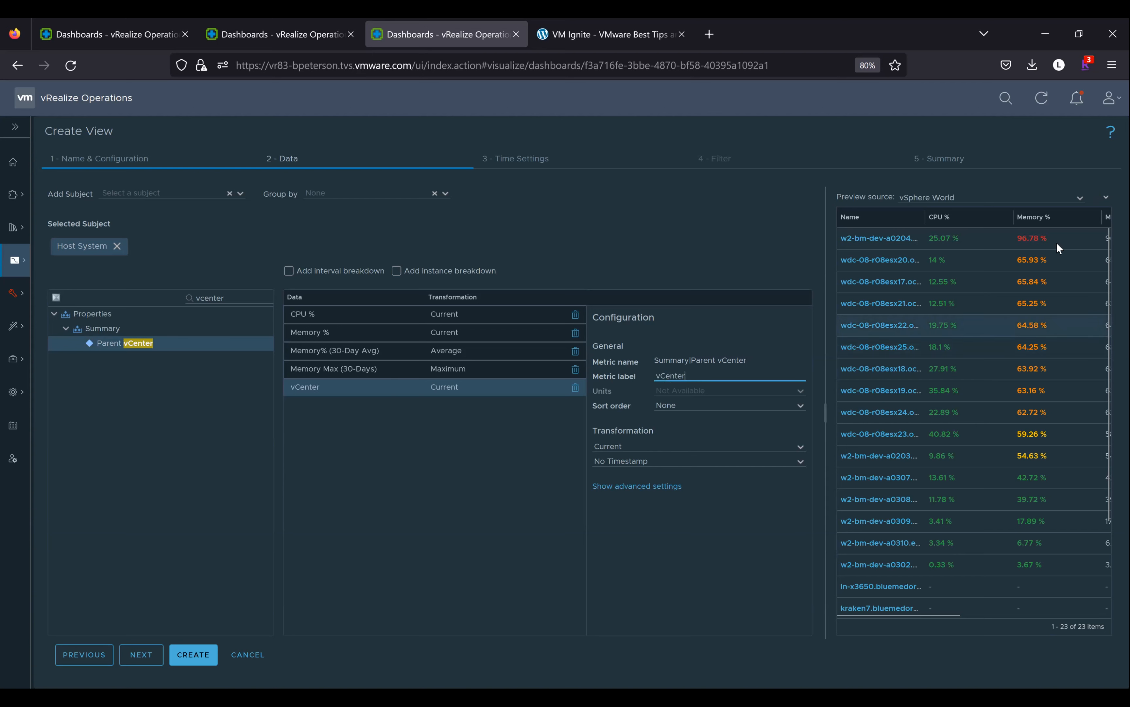
pyautogui.hscroll(3, 1024, 360)
pyautogui.hscroll(4, 1026, 362)
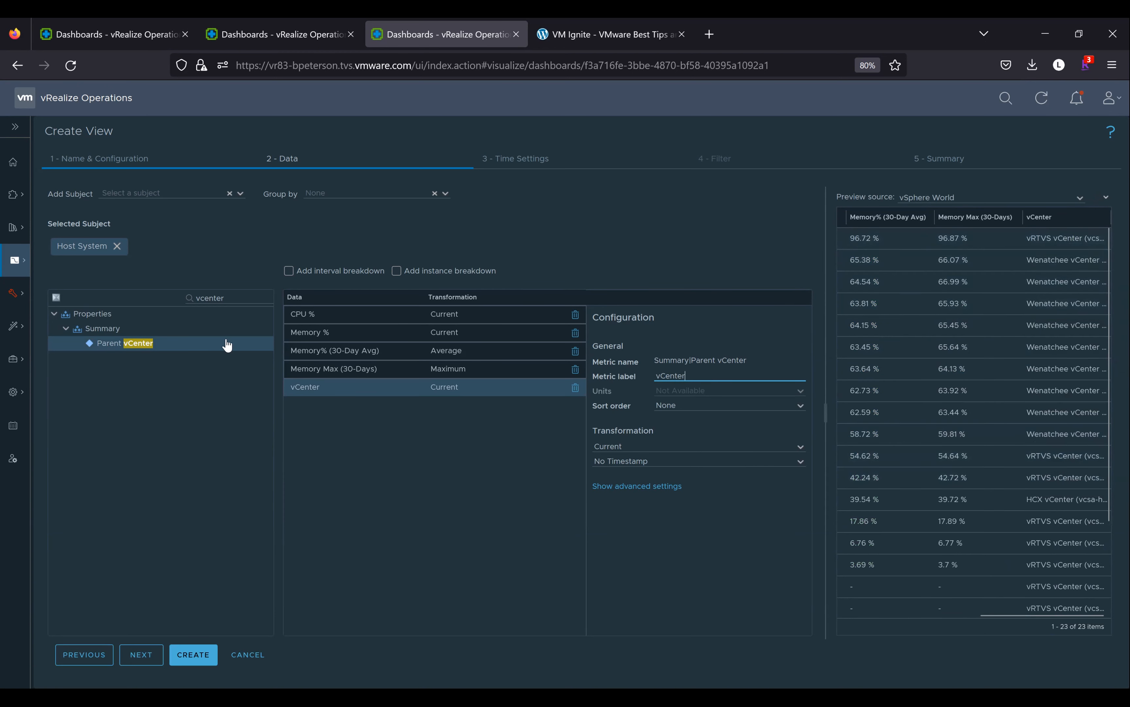
# Clear the data tree search and add the Power State property from the Runtime properties.
pyautogui.moveTo(226, 300); pyautogui.dragTo(169, 301)
pyautogui.press('BackSpace')
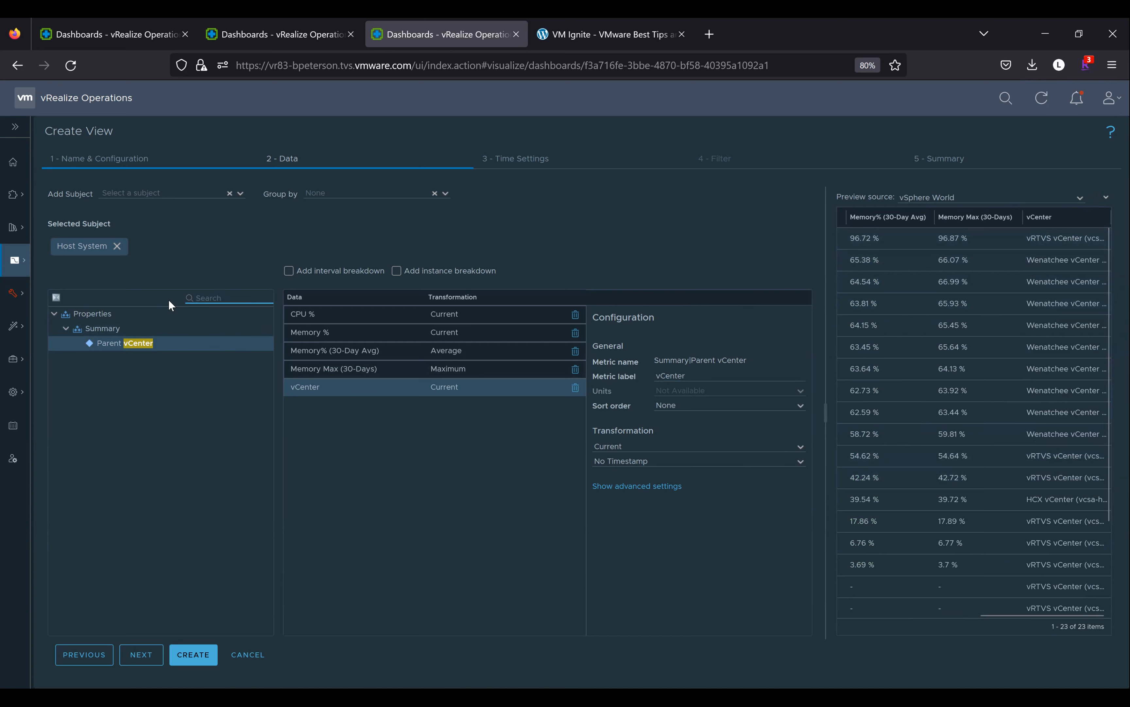
pyautogui.click(55, 358)
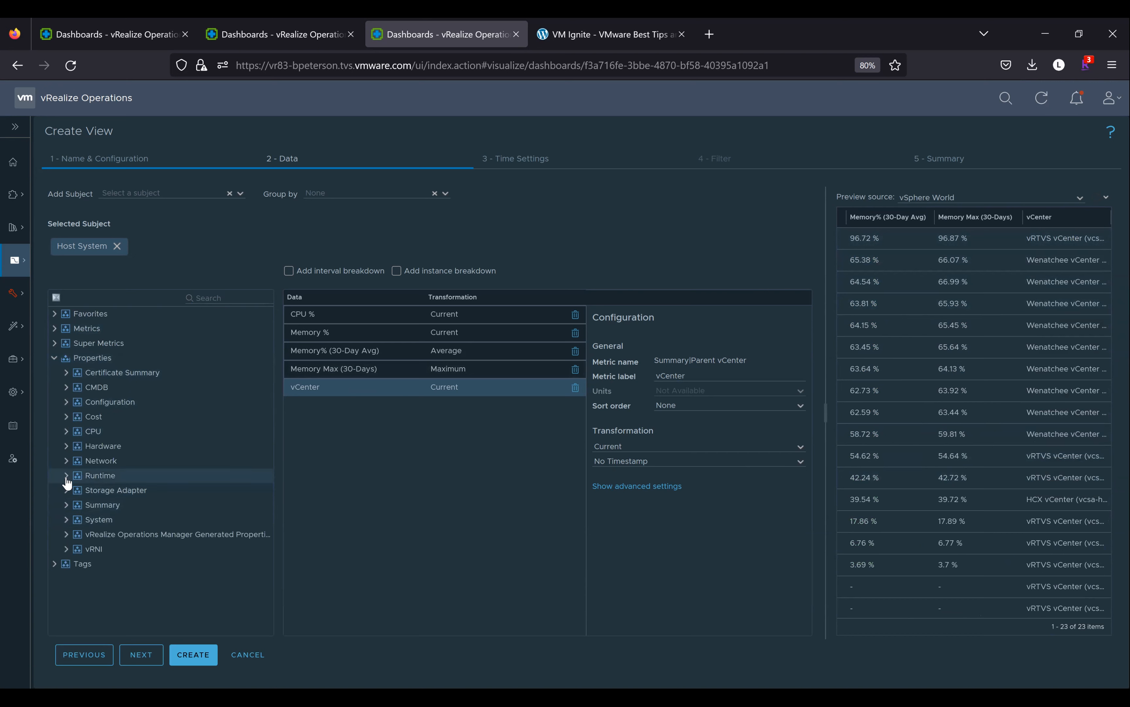
pyautogui.doubleClick(97, 536)
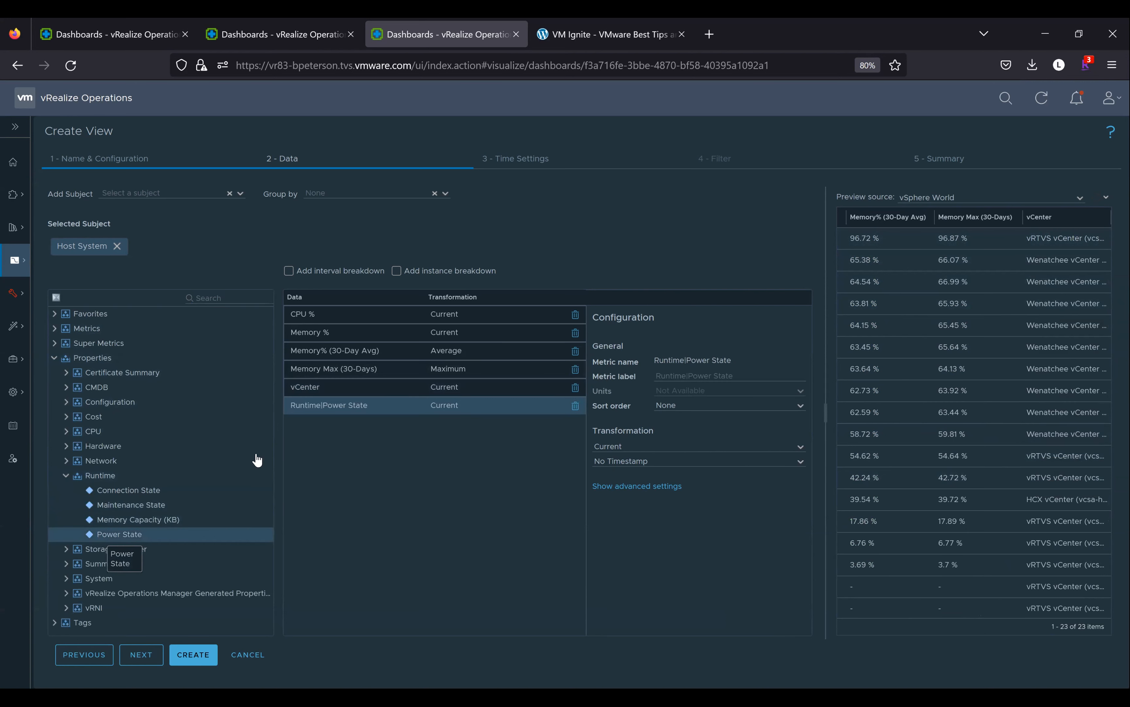
# Label the Runtime Power State property "Power State" and check its values for all hosts in the preview.
pyautogui.click(684, 375)
pyautogui.write('Power State')
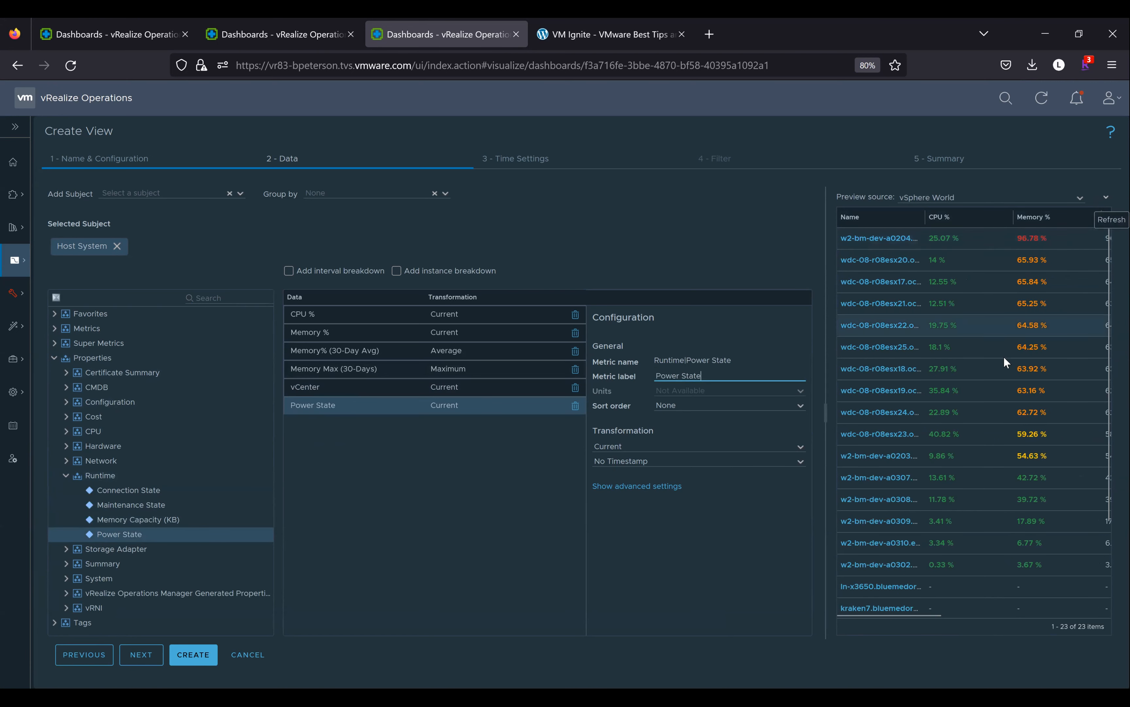
pyautogui.hscroll(5, 1003, 356)
pyautogui.hscroll(3, 1003, 356)
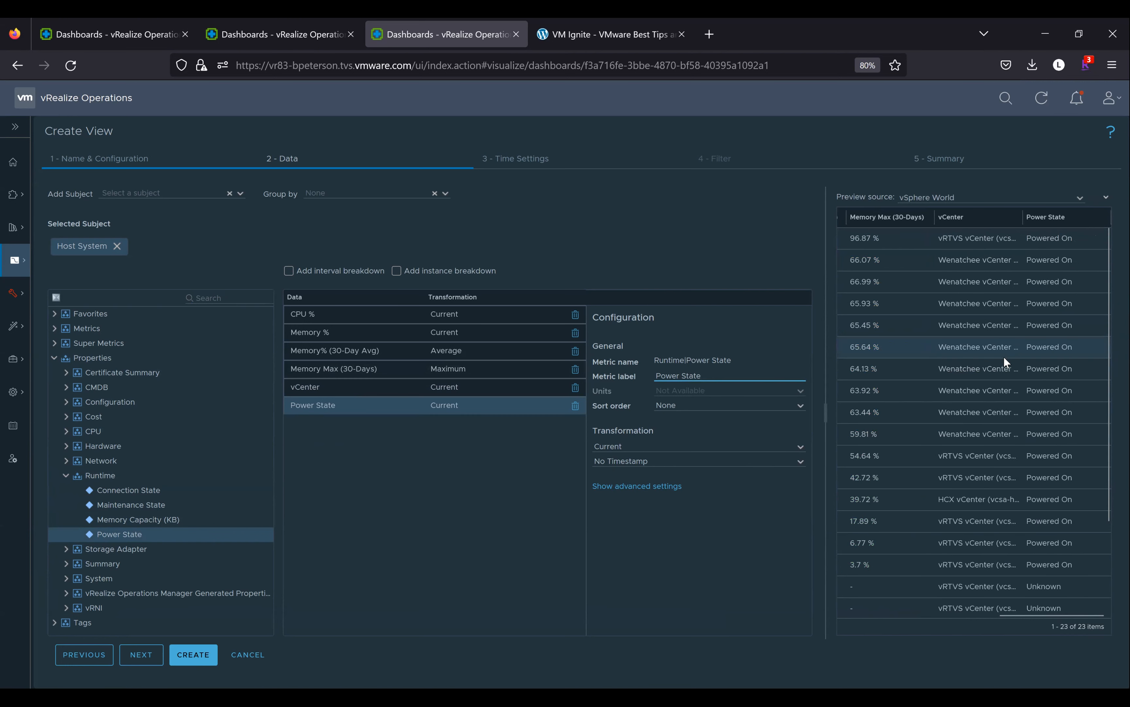
pyautogui.scroll(-3, 1002, 457)
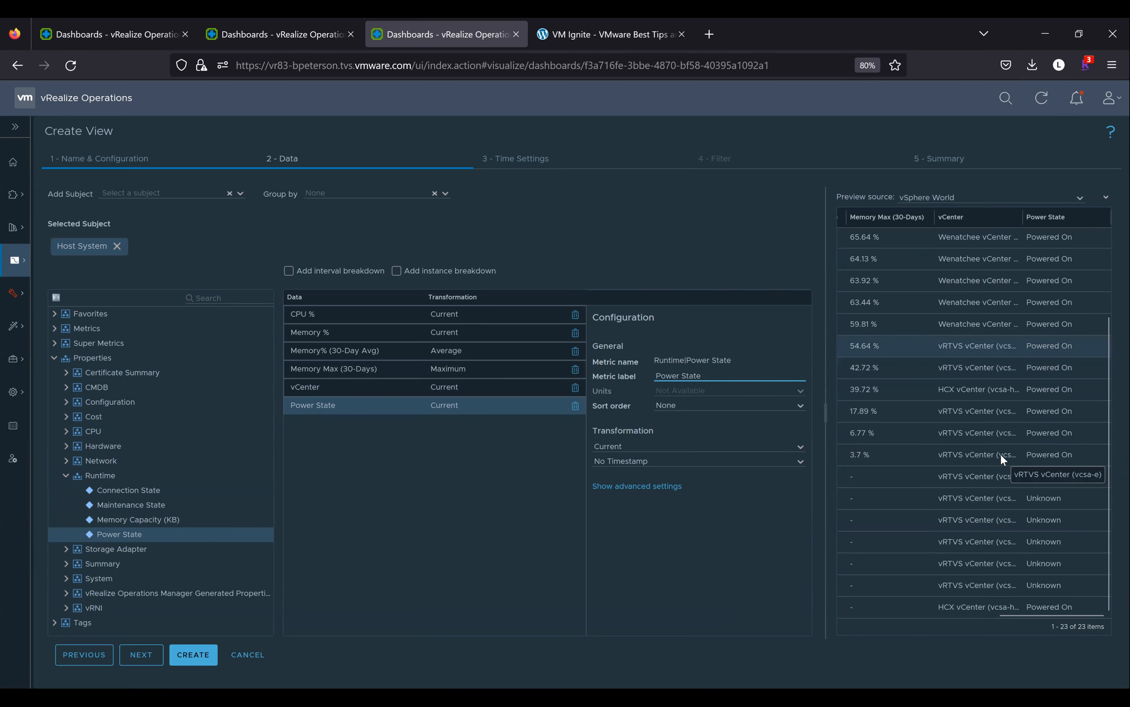
pyautogui.scroll(3, 1001, 453)
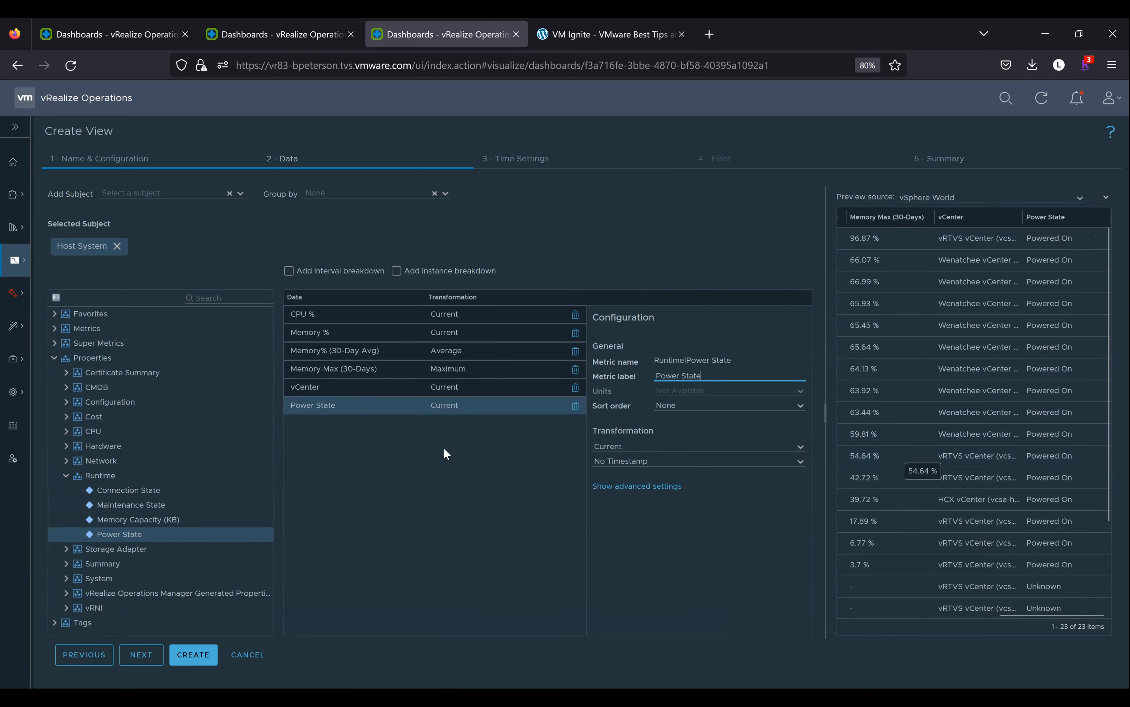
# Move Power State above CPU % as the first data column and review the reordered columns in the preview.
pyautogui.moveTo(376, 412); pyautogui.dragTo(367, 314)
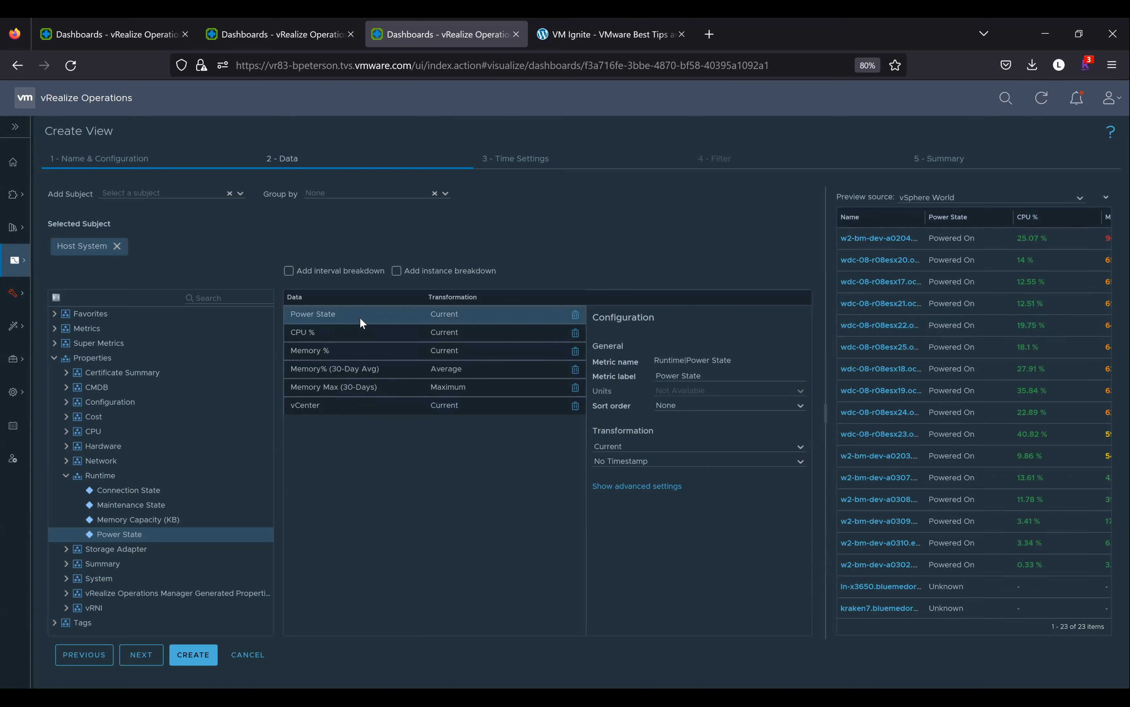
pyautogui.scroll(-3, 962, 551)
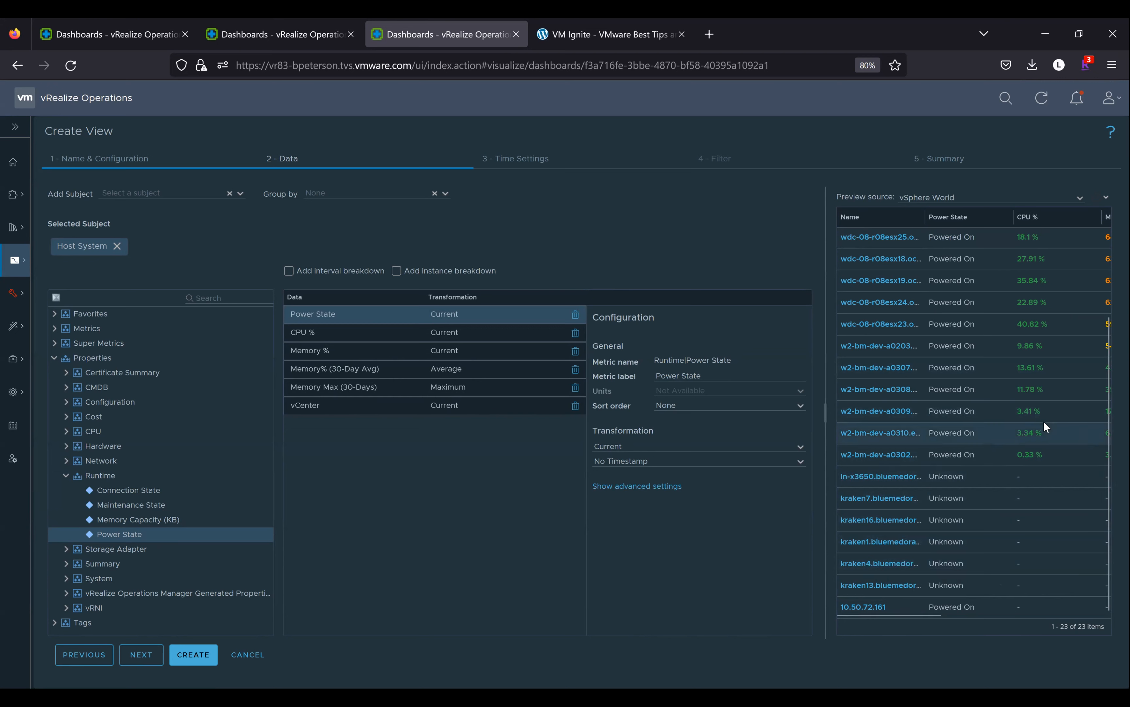
pyautogui.hscroll(3, 1045, 422)
pyautogui.hscroll(2, 979, 349)
pyautogui.scroll(3, 978, 349)
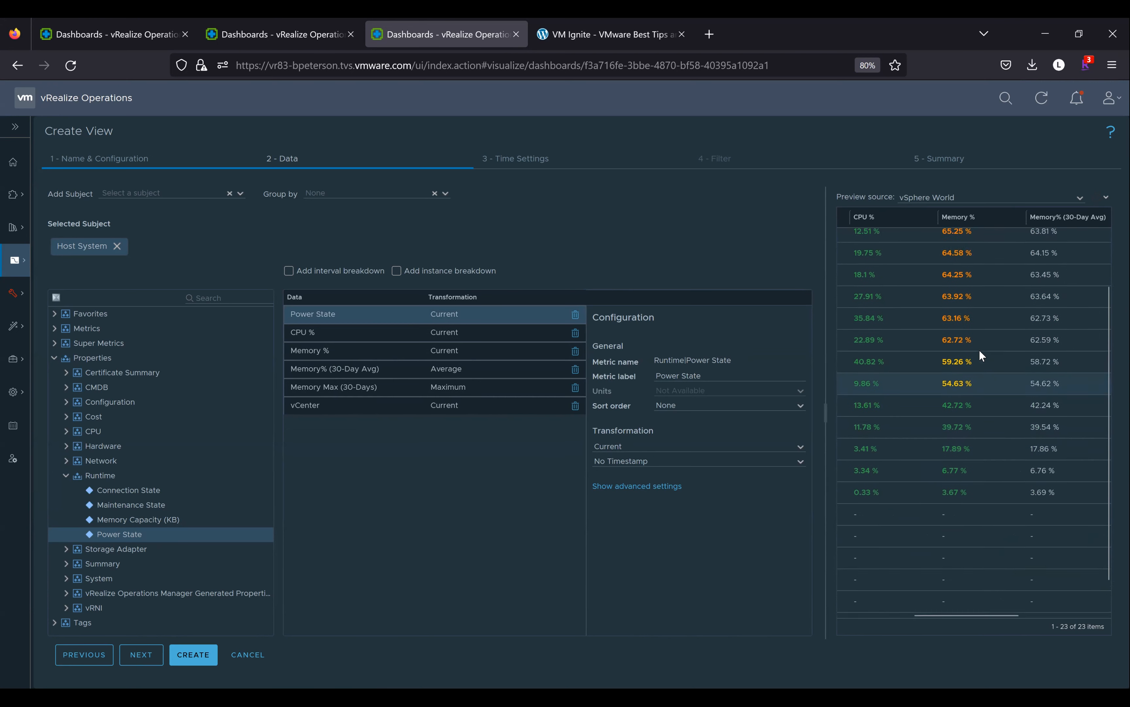
pyautogui.scroll(1, 964, 331)
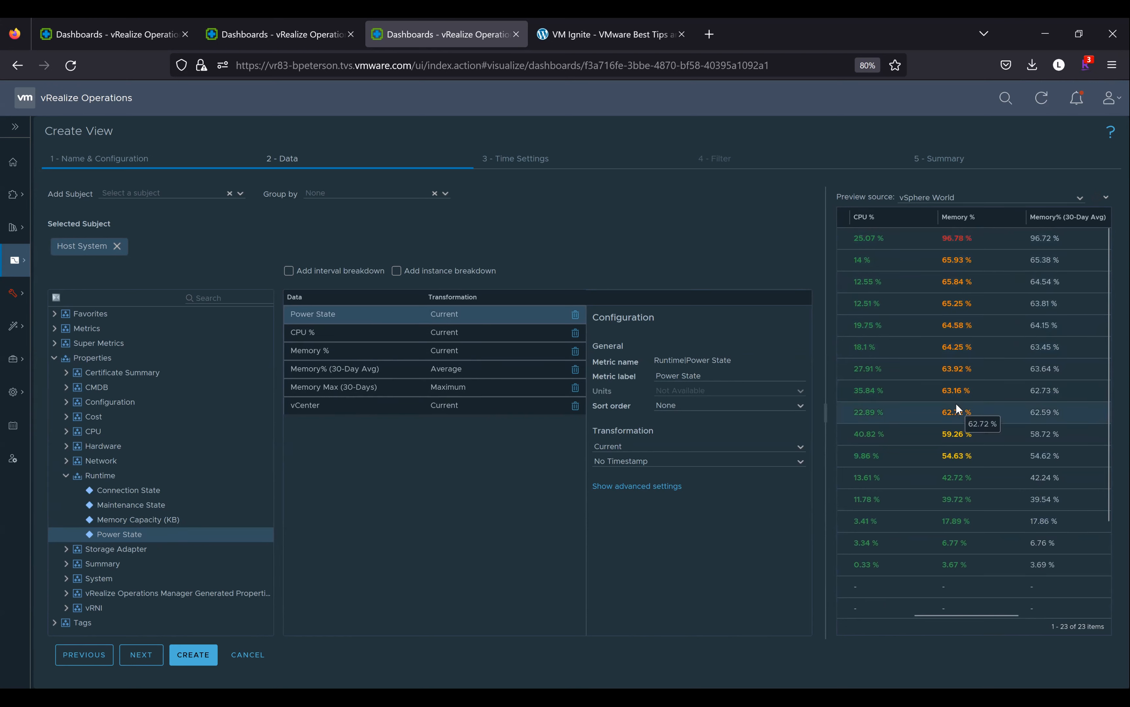
# Review the hosts' columns in the preview and advance the view past Time Settings to the Filter stage.
pyautogui.hscroll(-2, 938, 493)
pyautogui.scroll(-2, 939, 493)
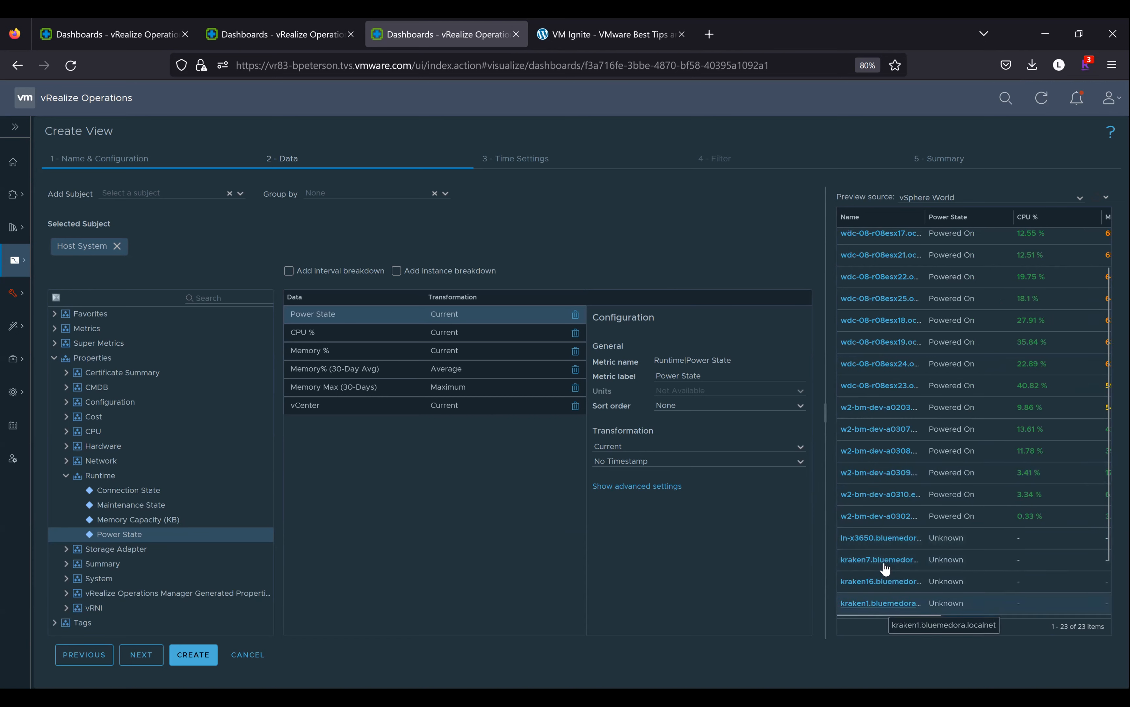
pyautogui.hscroll(2, 1018, 457)
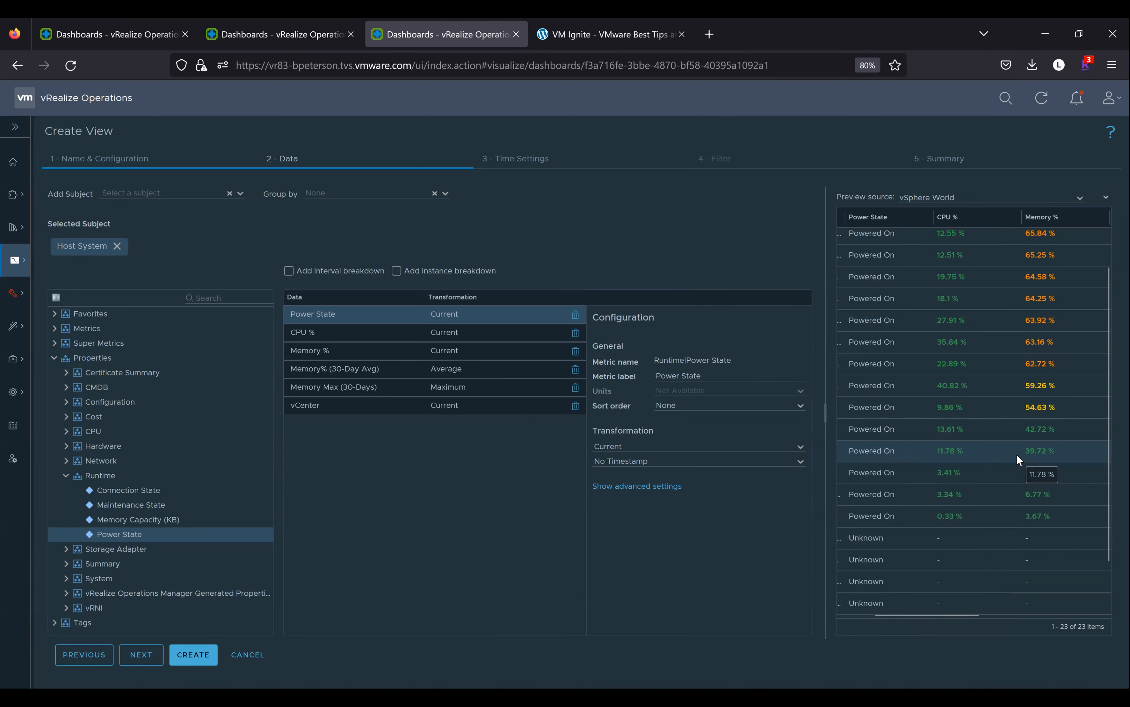
pyautogui.scroll(2, 1017, 453)
pyautogui.hscroll(-2, 1017, 454)
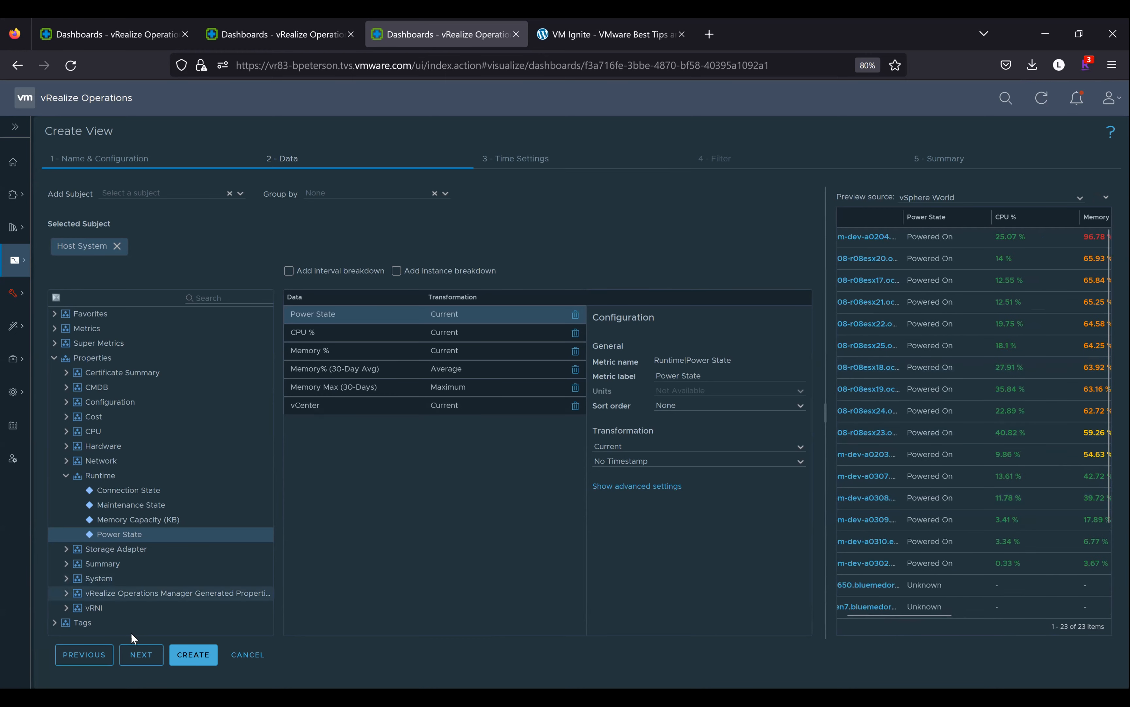
pyautogui.click(133, 656)
pyautogui.click(133, 656)
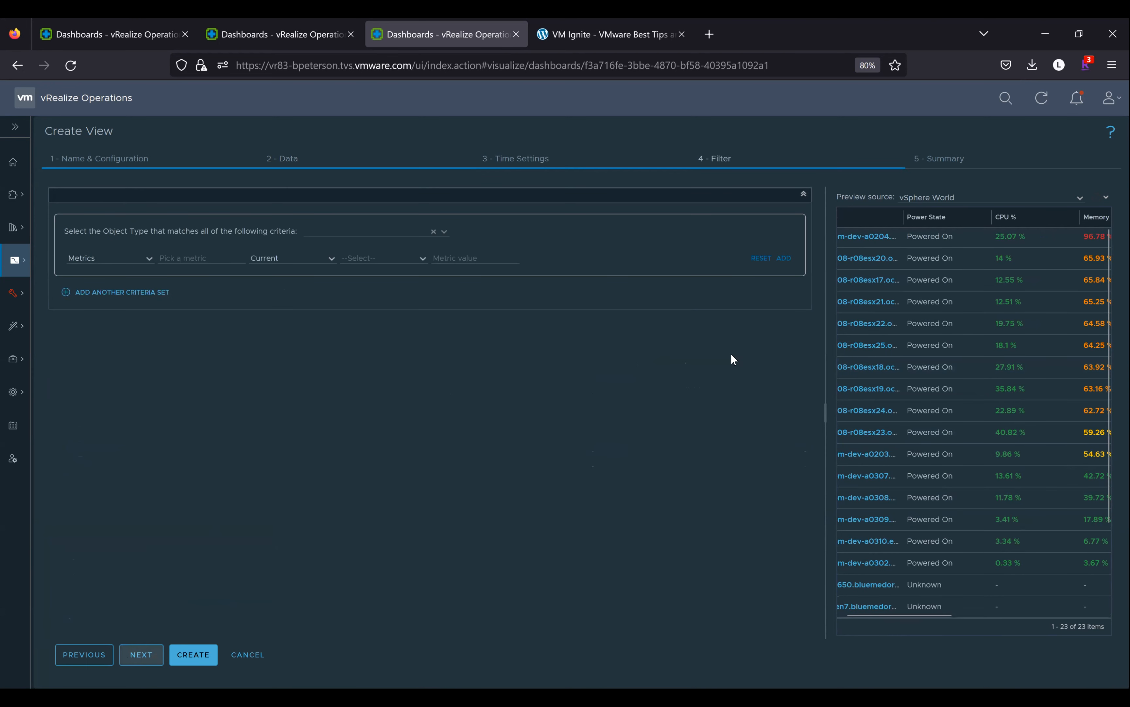
pyautogui.hscroll(3, 1052, 347)
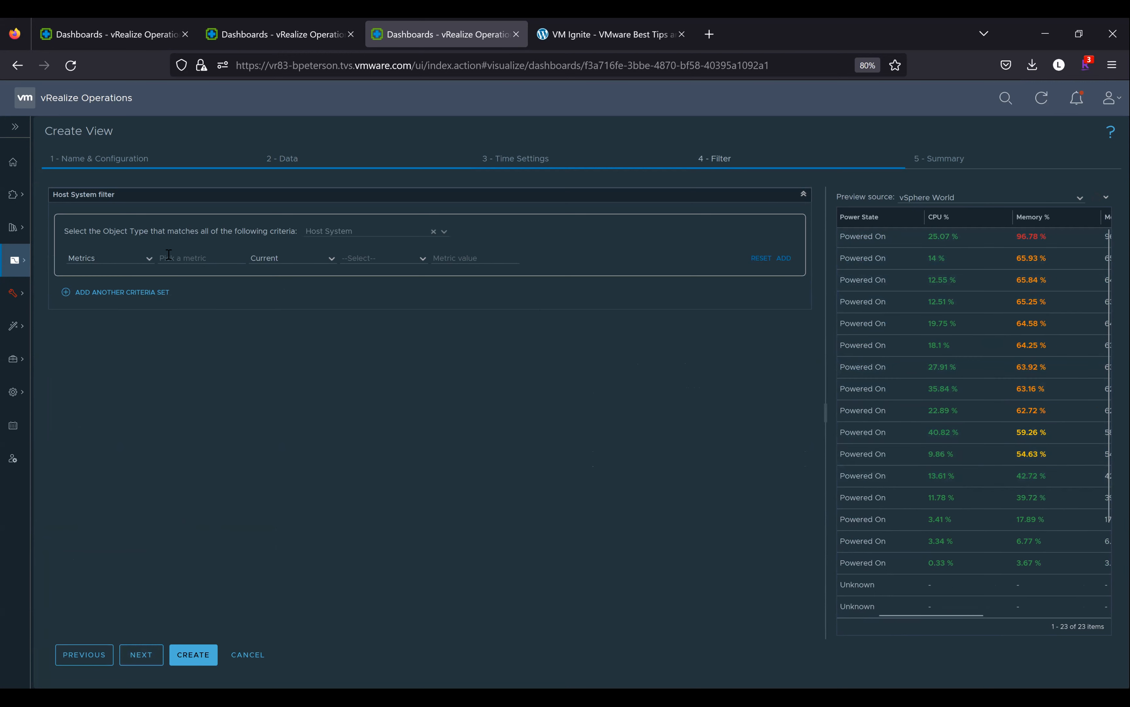
# Choose the Memory|Usage (%) metric for the Host System filter criterion.
pyautogui.click(182, 257)
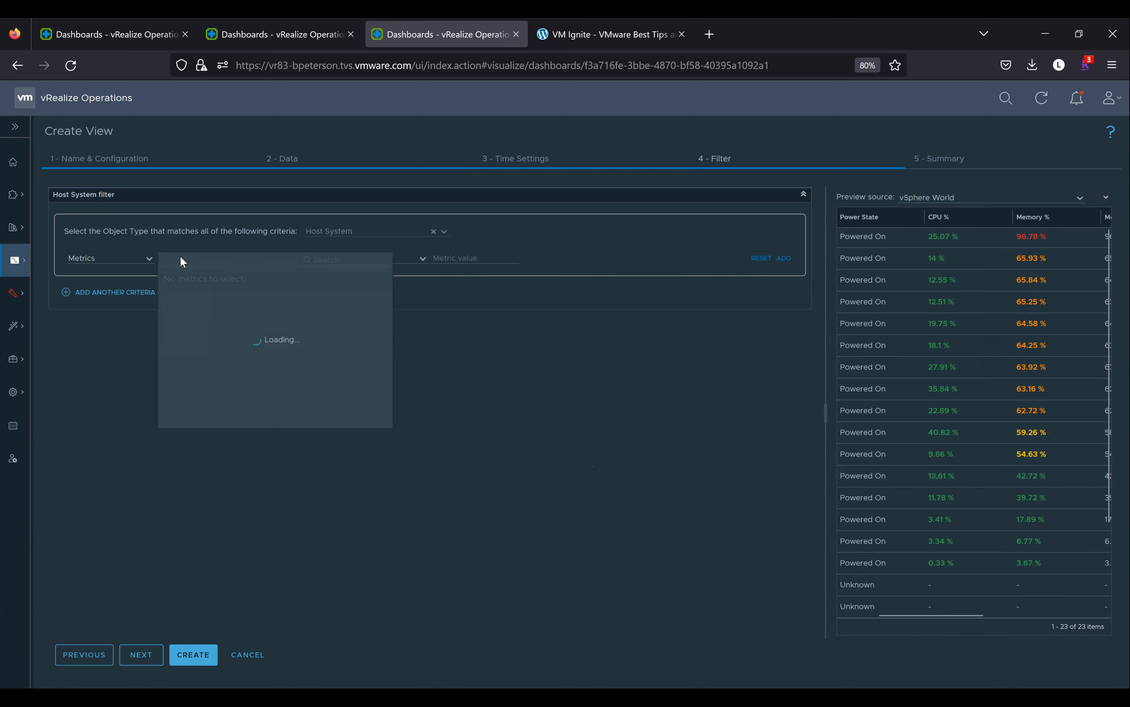
pyautogui.scroll(-5, 175, 360)
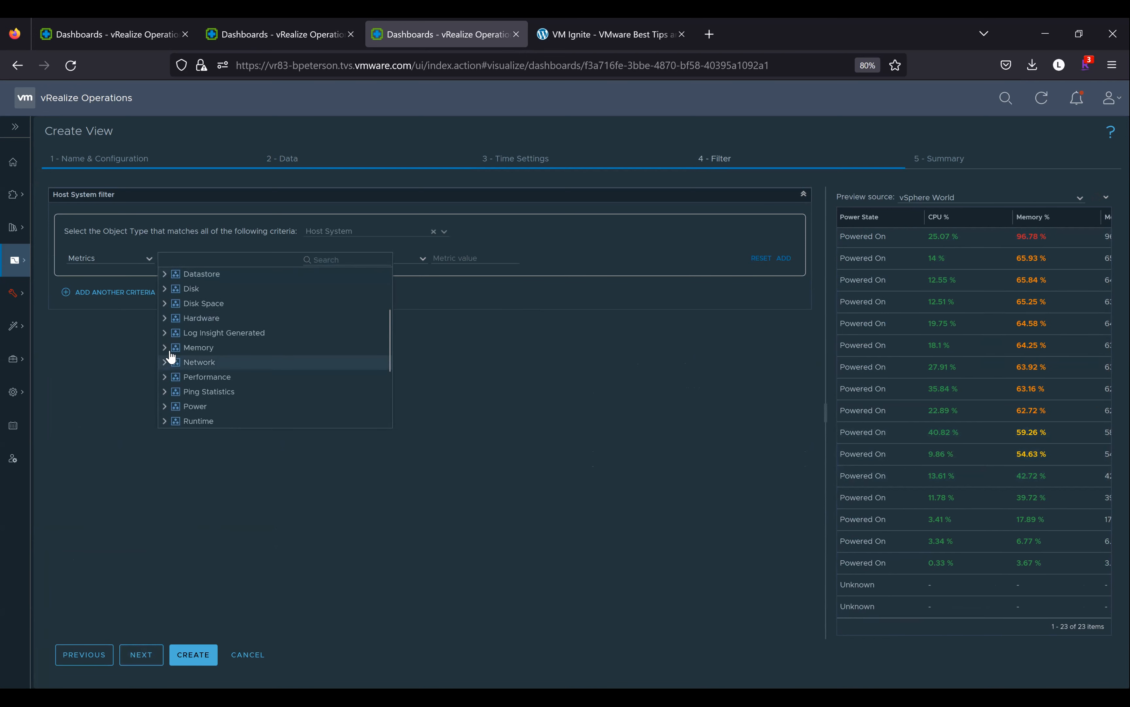
pyautogui.click(176, 348)
pyautogui.scroll(-6, 176, 369)
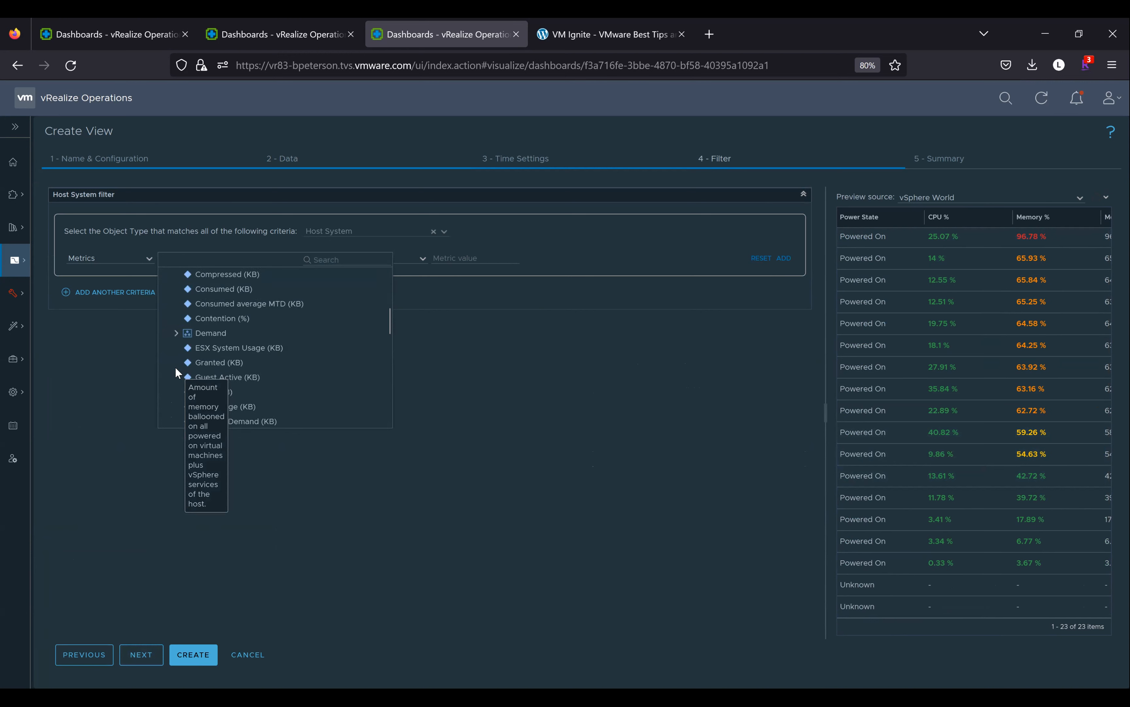
pyautogui.scroll(-3, 201, 348)
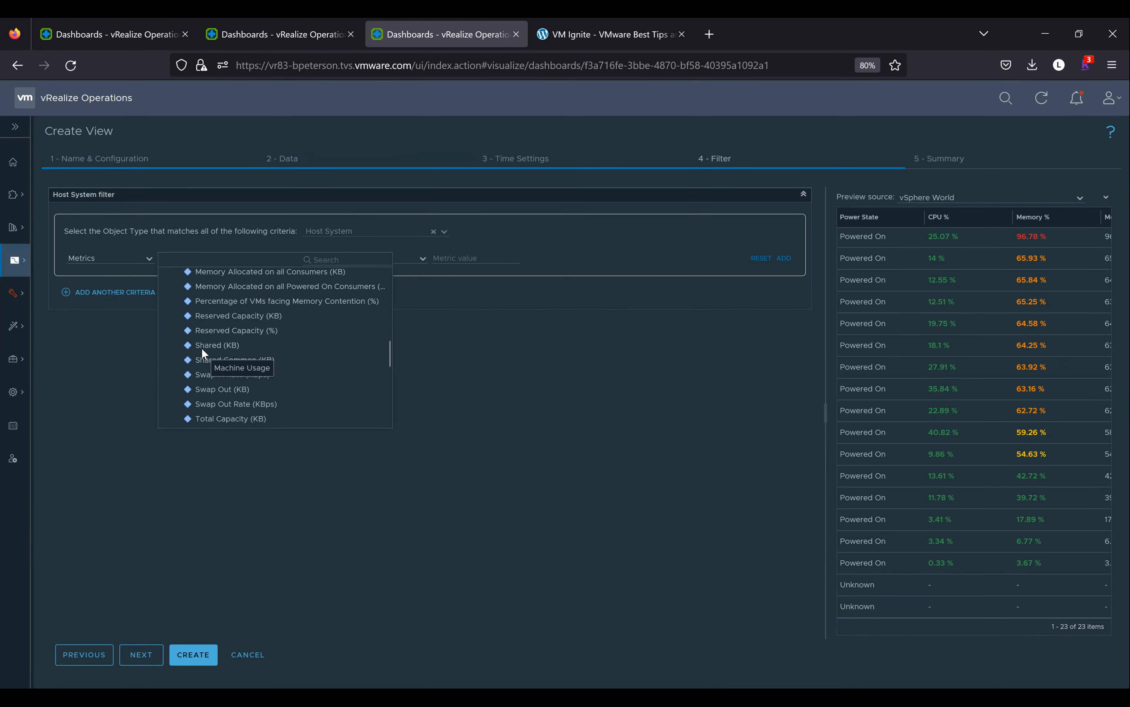
pyautogui.click(208, 369)
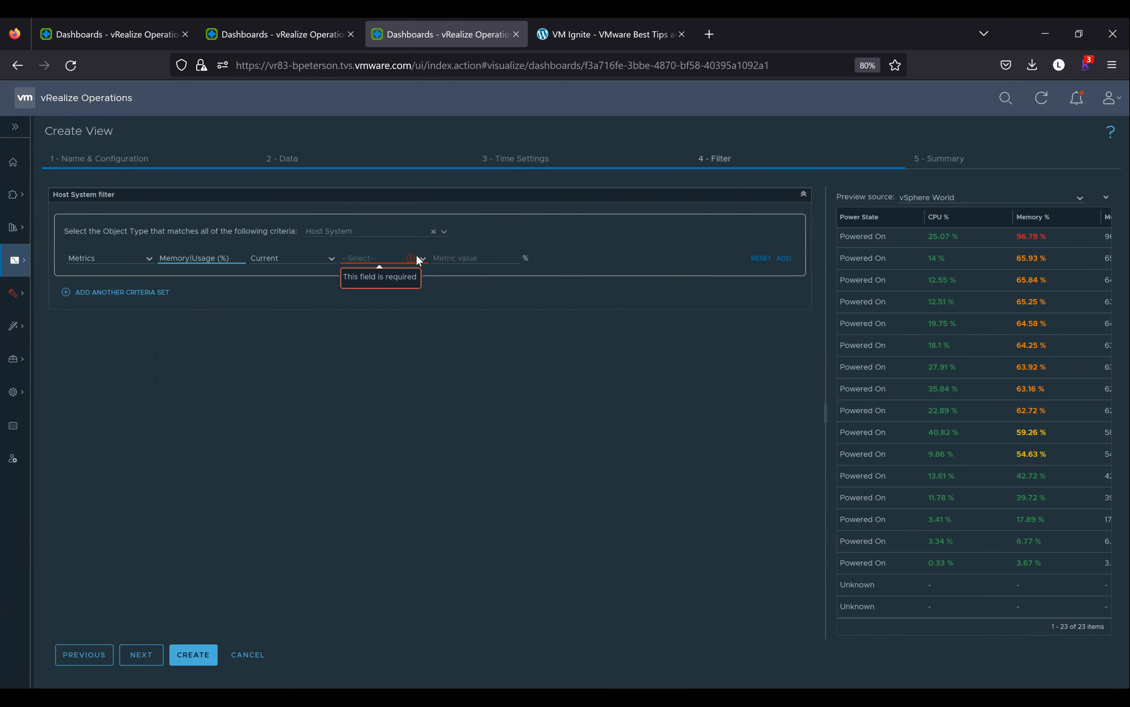
# Set the memory usage criterion to current value is greater than 40% and refresh the preview.
pyautogui.click(331, 259)
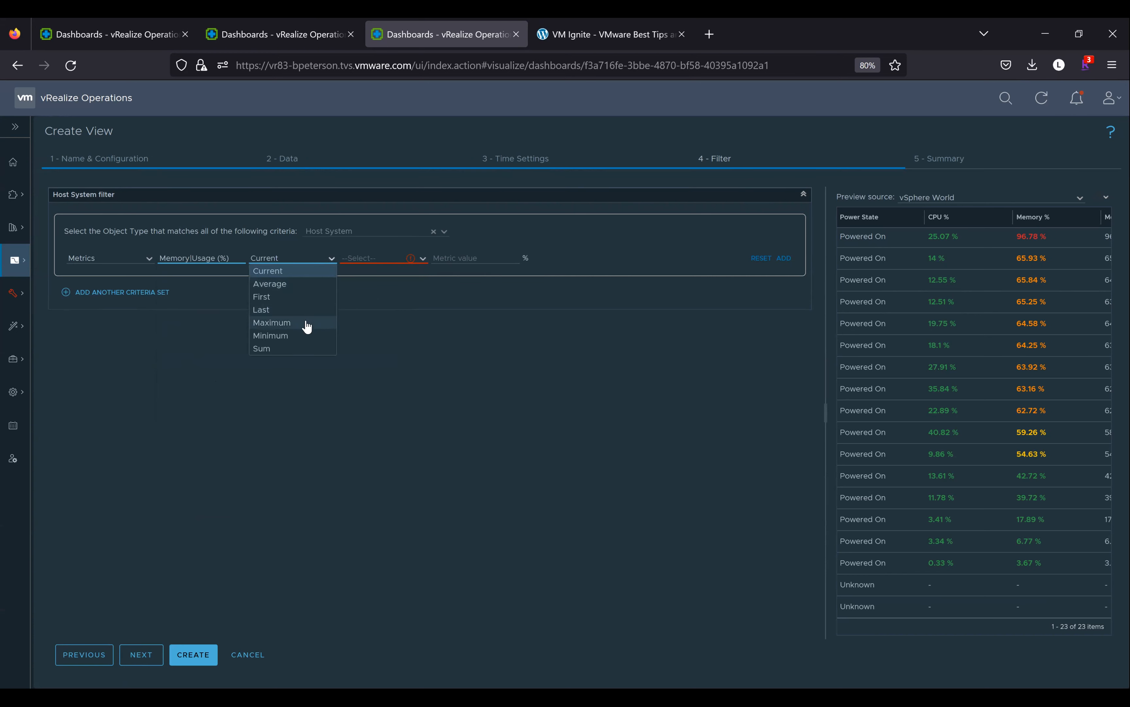
pyautogui.click(336, 264)
pyautogui.click(422, 259)
pyautogui.click(390, 308)
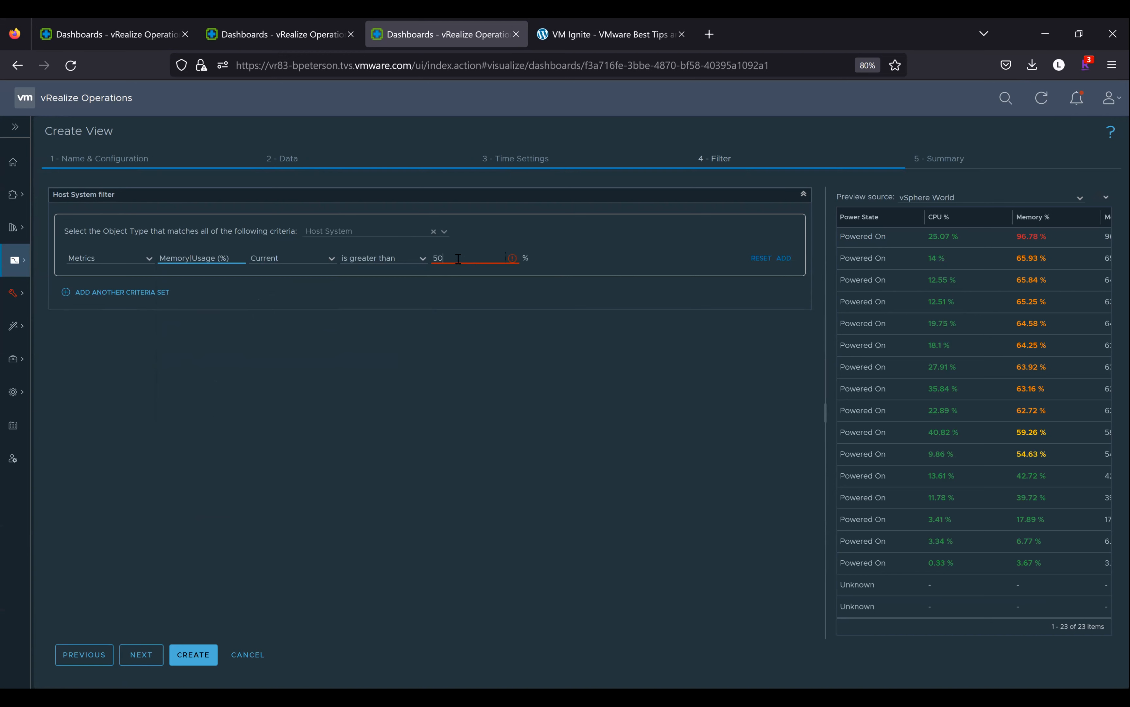
pyautogui.click(459, 258)
pyautogui.write('5')
pyautogui.press('BackSpace')
pyautogui.write('4')
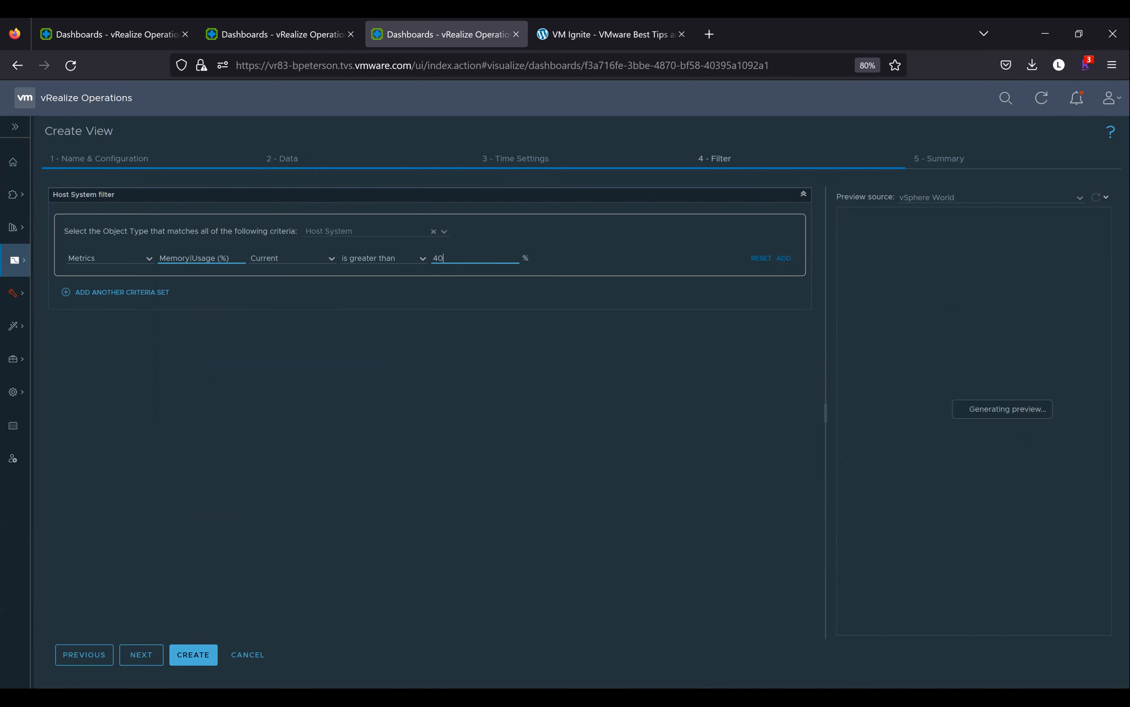
# Review the filtered hosts' columns in the preview, widening the Name column to read the host names.
pyautogui.hscroll(3, 975, 376)
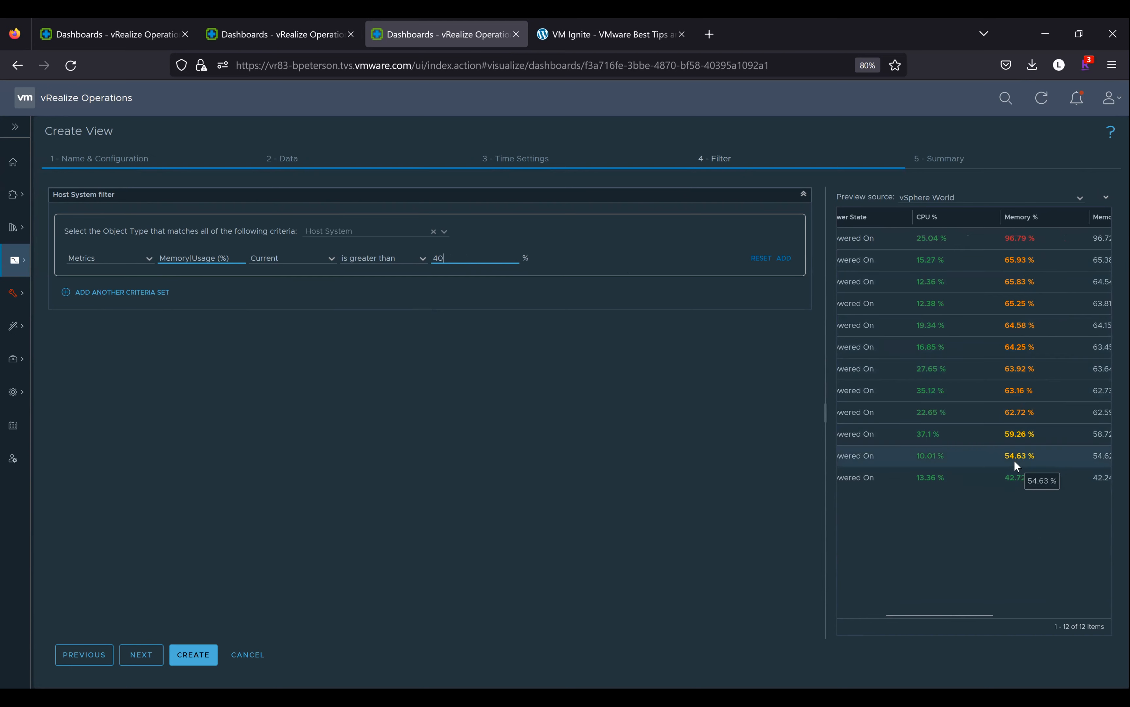
pyautogui.hscroll(3, 1013, 477)
pyautogui.hscroll(-5, 1013, 476)
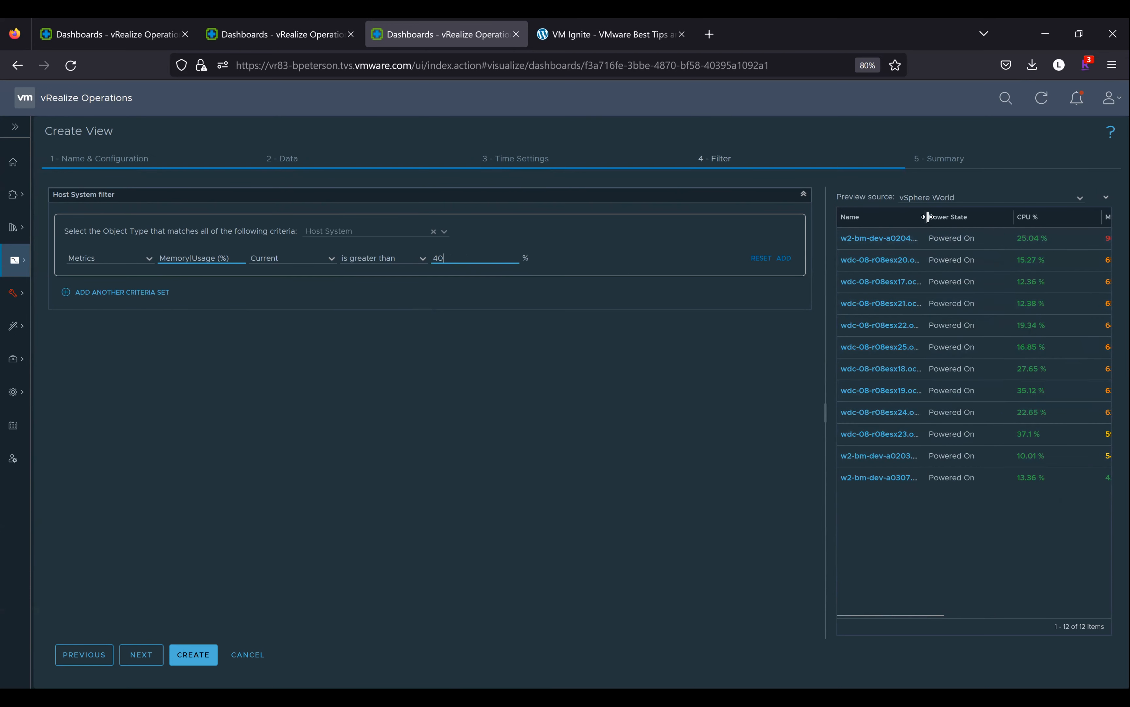
pyautogui.moveTo(928, 216); pyautogui.dragTo(965, 216)
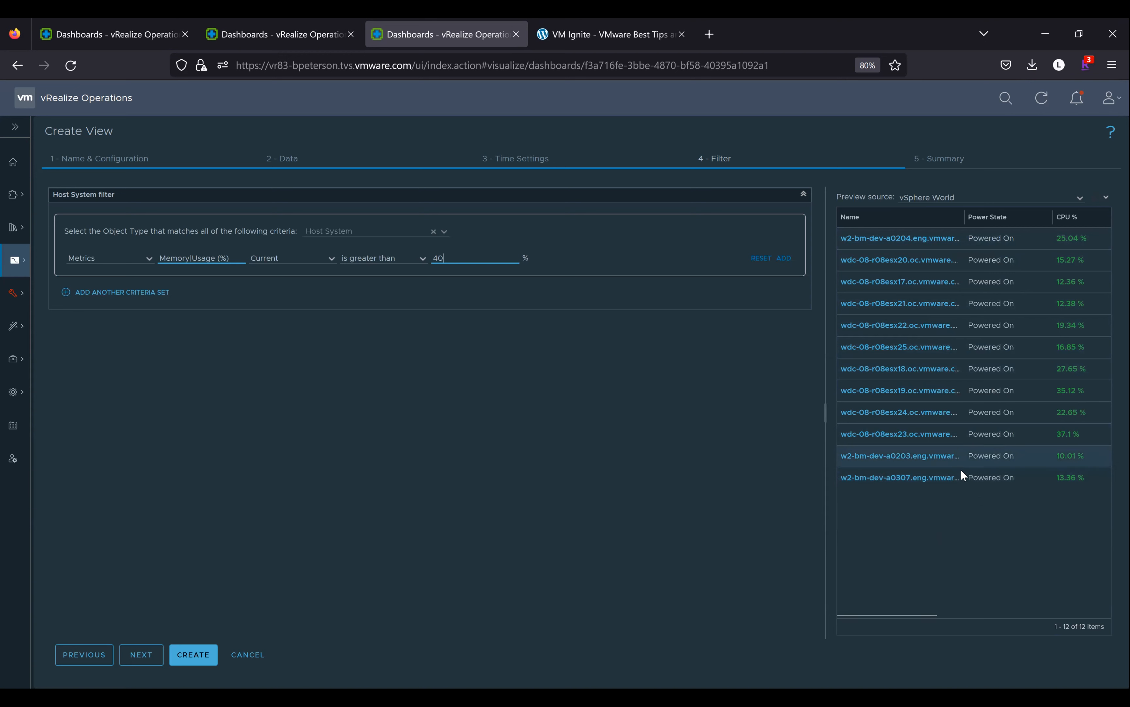
pyautogui.hscroll(2, 986, 469)
pyautogui.hscroll(-2, 985, 471)
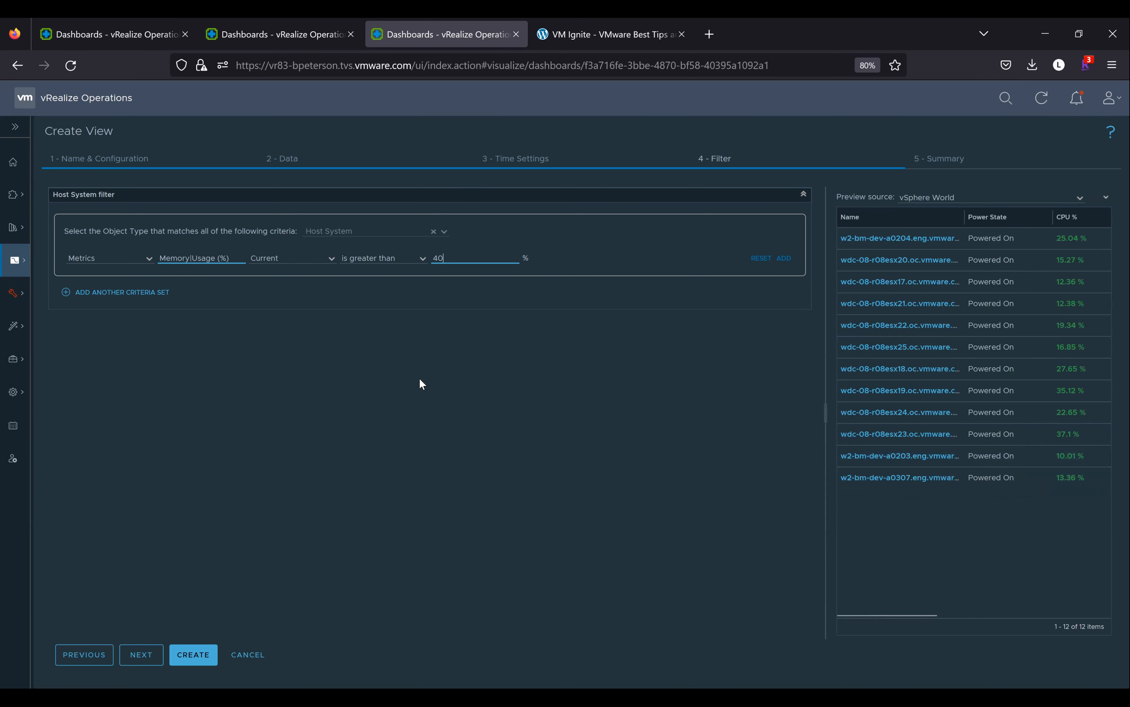
pyautogui.click(789, 260)
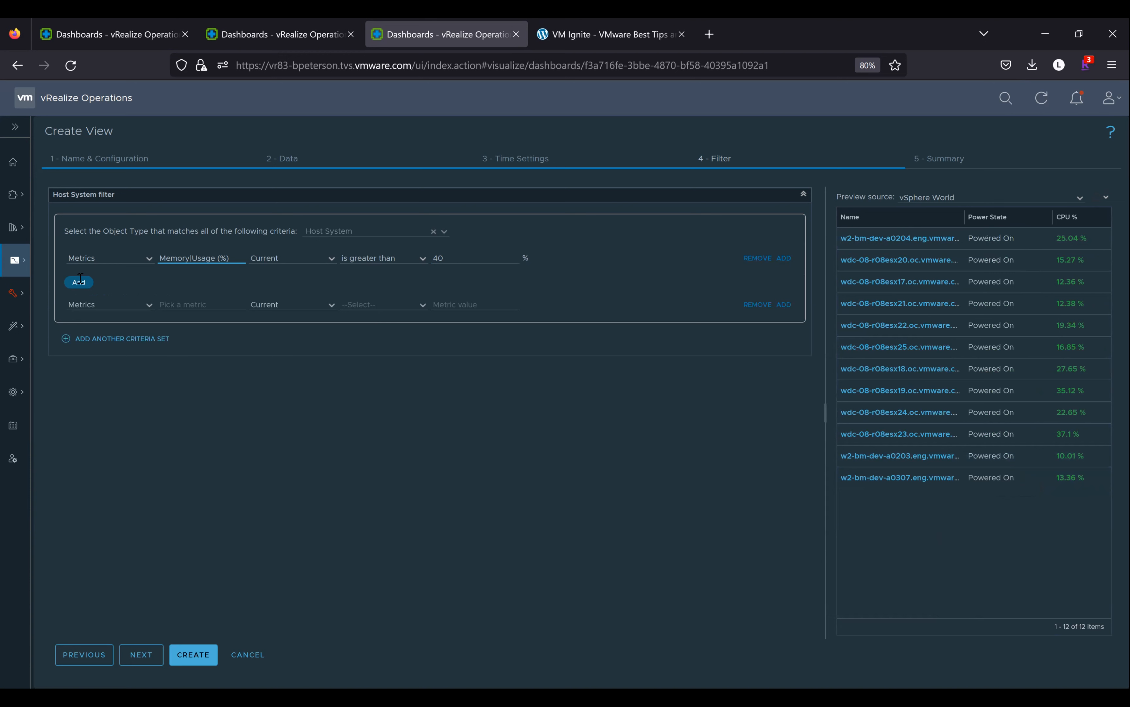
pyautogui.click(757, 305)
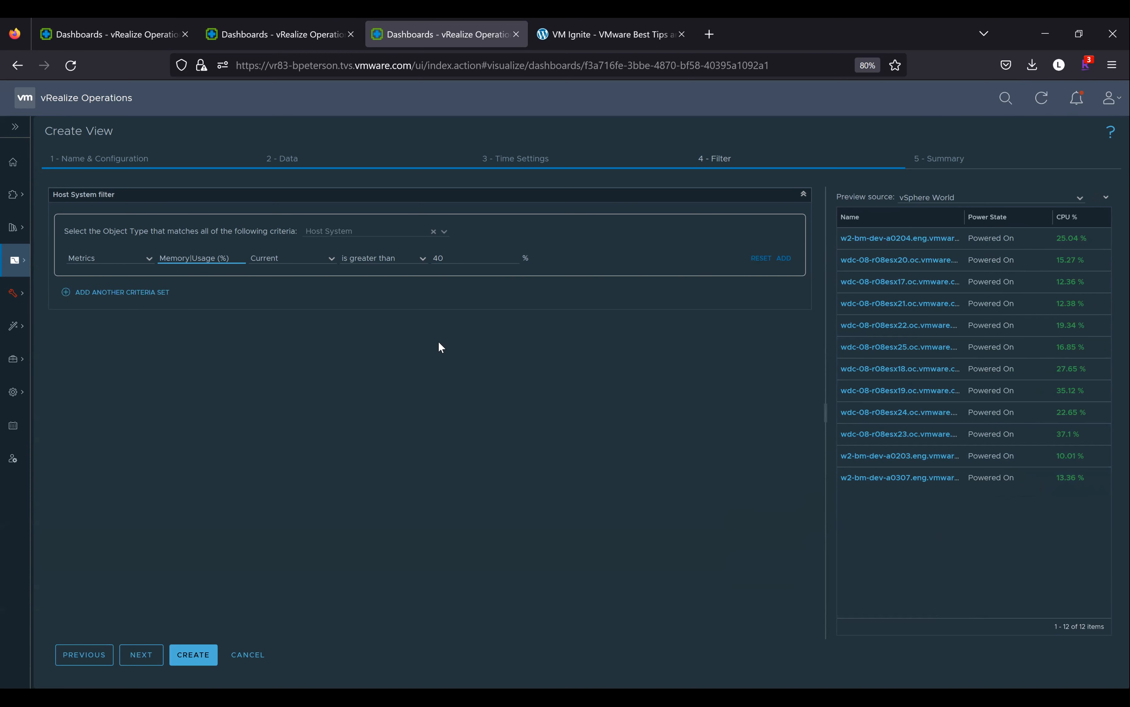
pyautogui.click(127, 291)
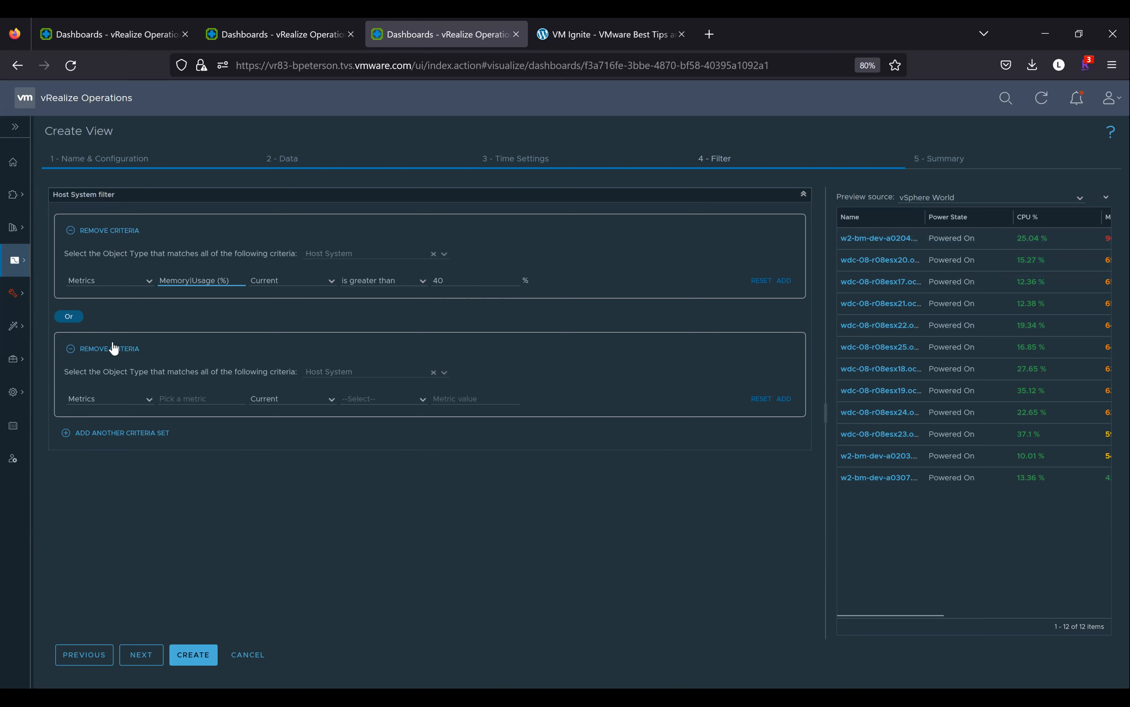
pyautogui.click(99, 350)
# Add a second And criterion to the Host System filter based on the Configuration|Name property.
pyautogui.click(784, 263)
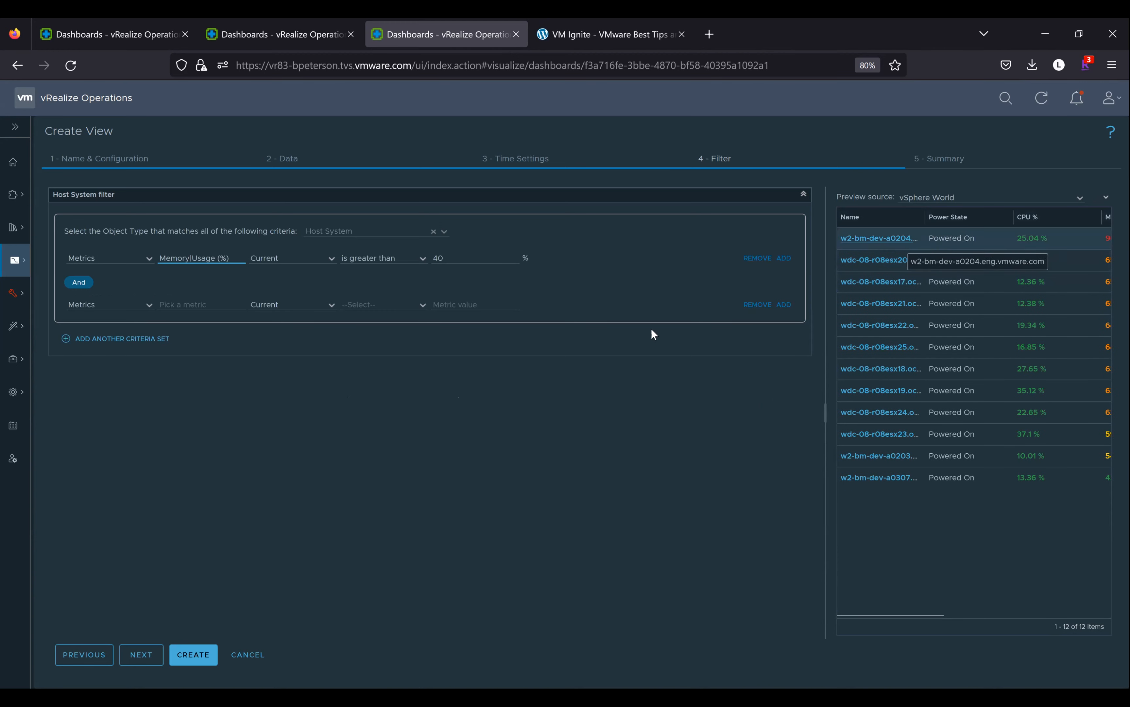
pyautogui.click(151, 305)
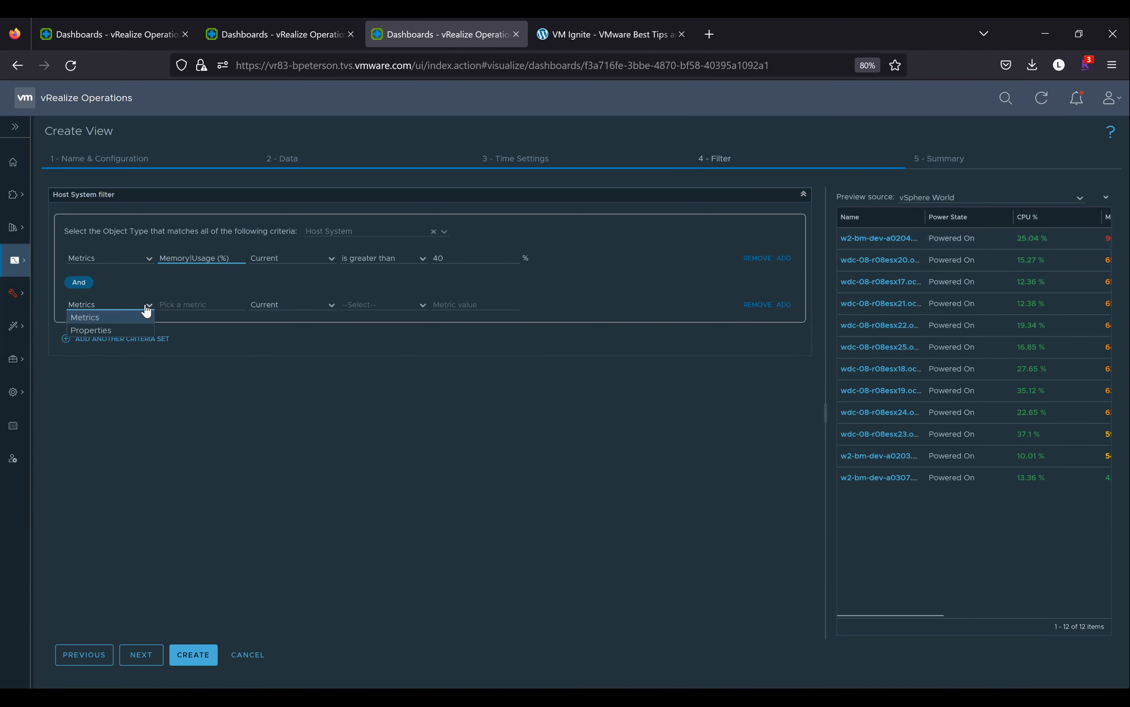
pyautogui.click(134, 331)
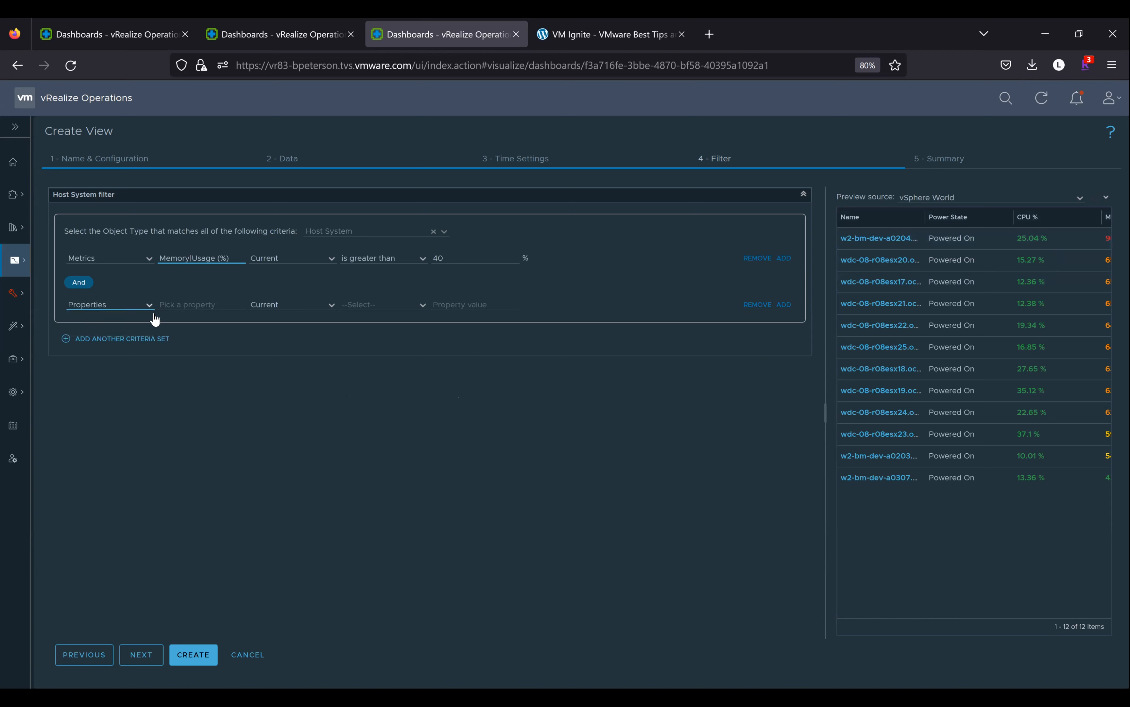
pyautogui.click(186, 307)
pyautogui.click(326, 307)
pyautogui.write('name')
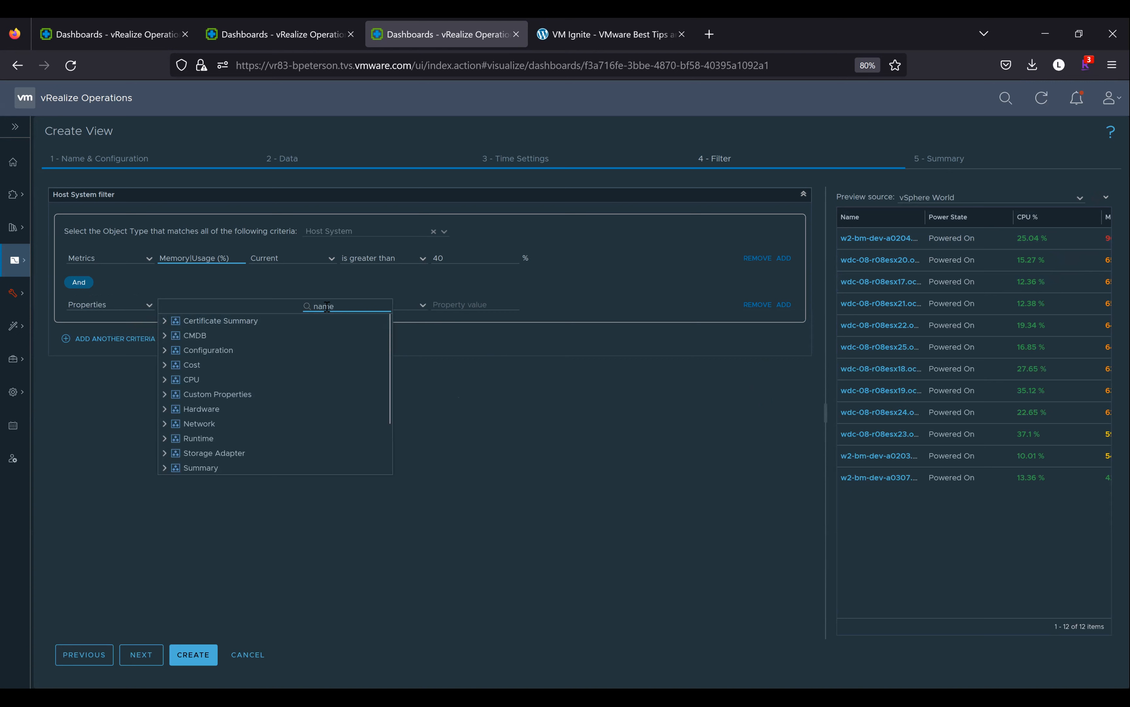
pyautogui.click(210, 335)
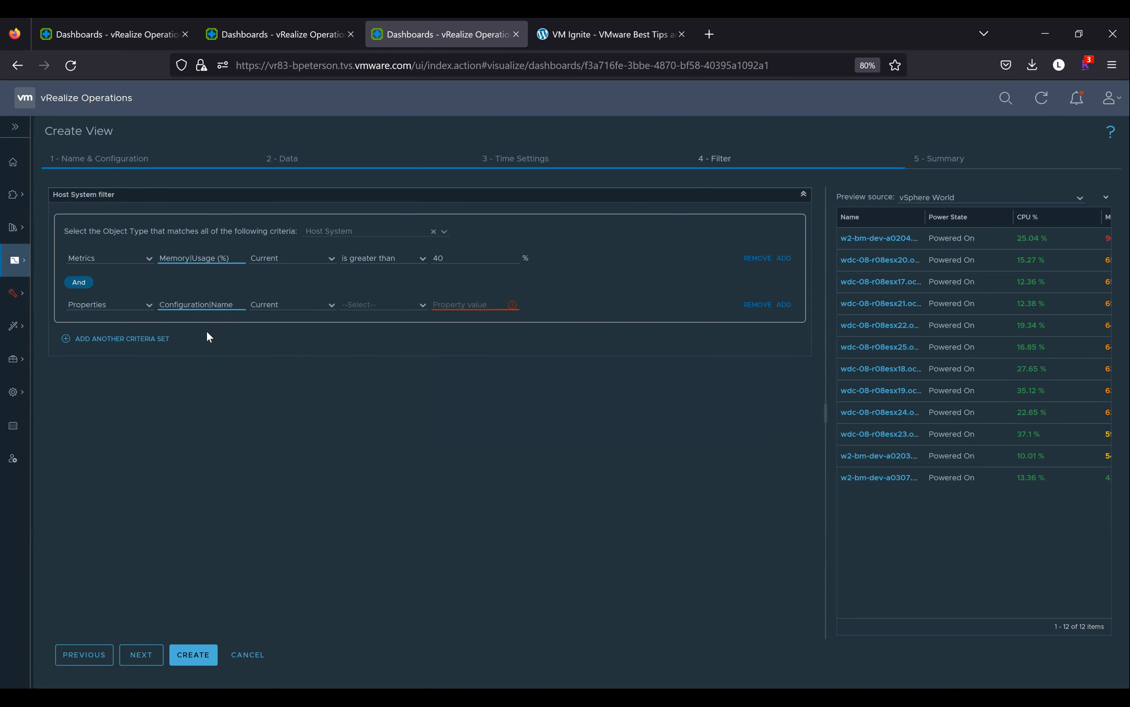
# Set the name criterion to does not contain "w2-" and refresh the preview.
pyautogui.click(422, 304)
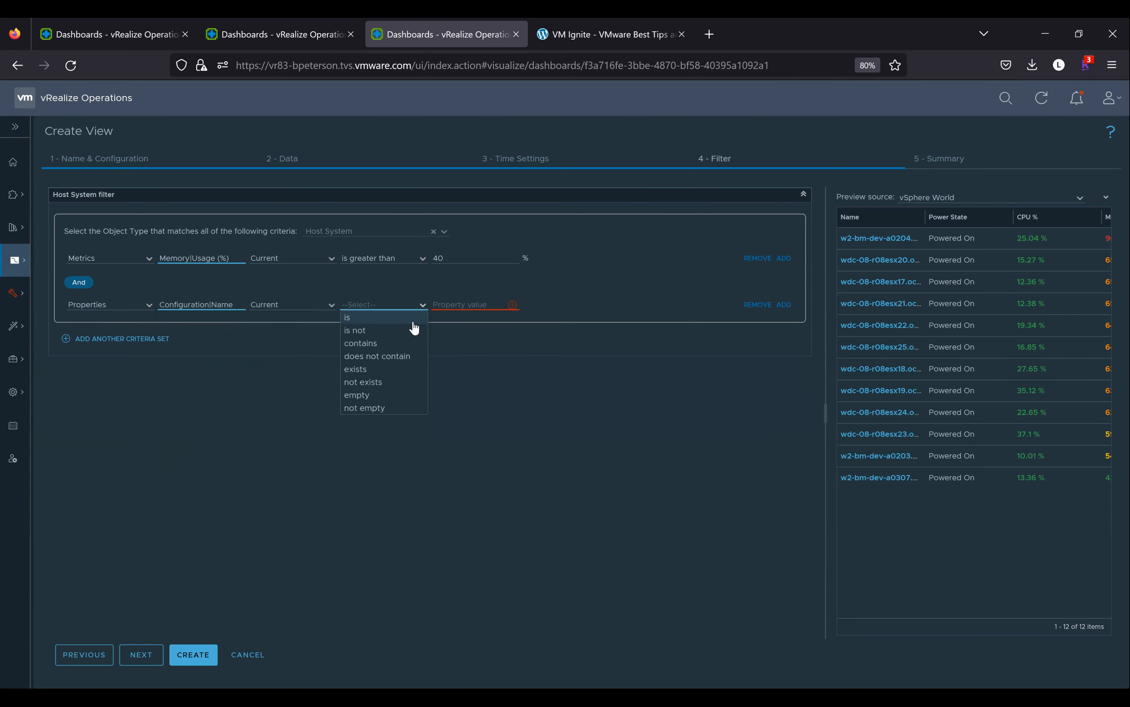
pyautogui.click(383, 355)
pyautogui.click(452, 304)
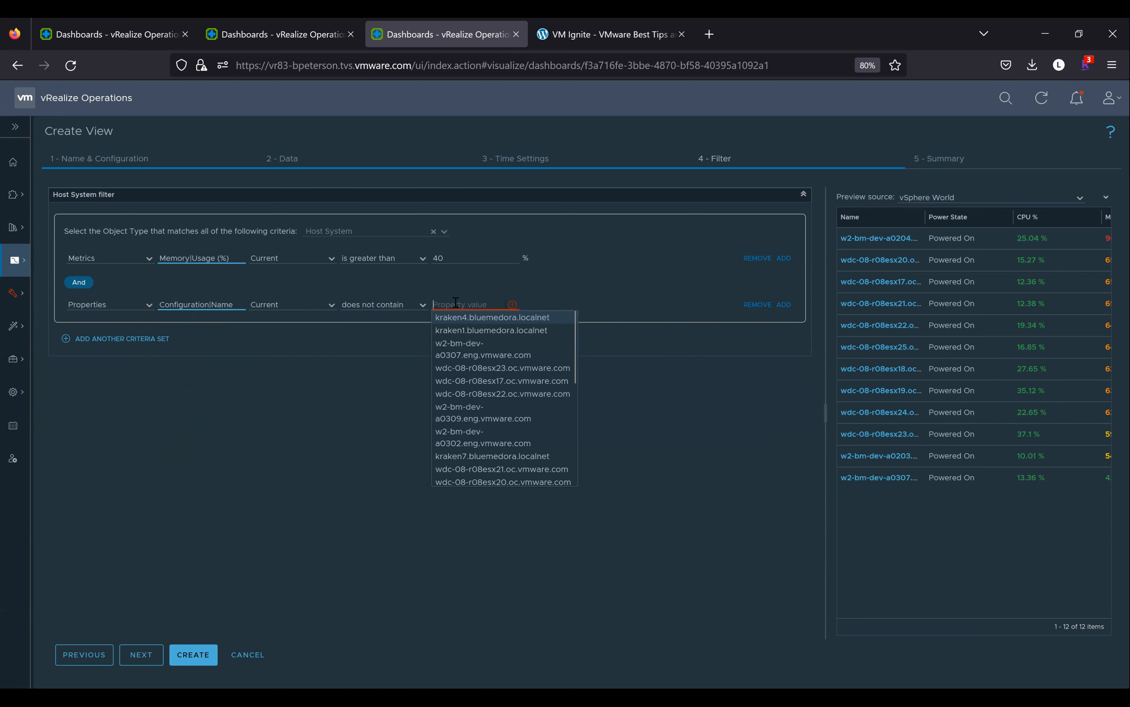
pyautogui.write('w2-')
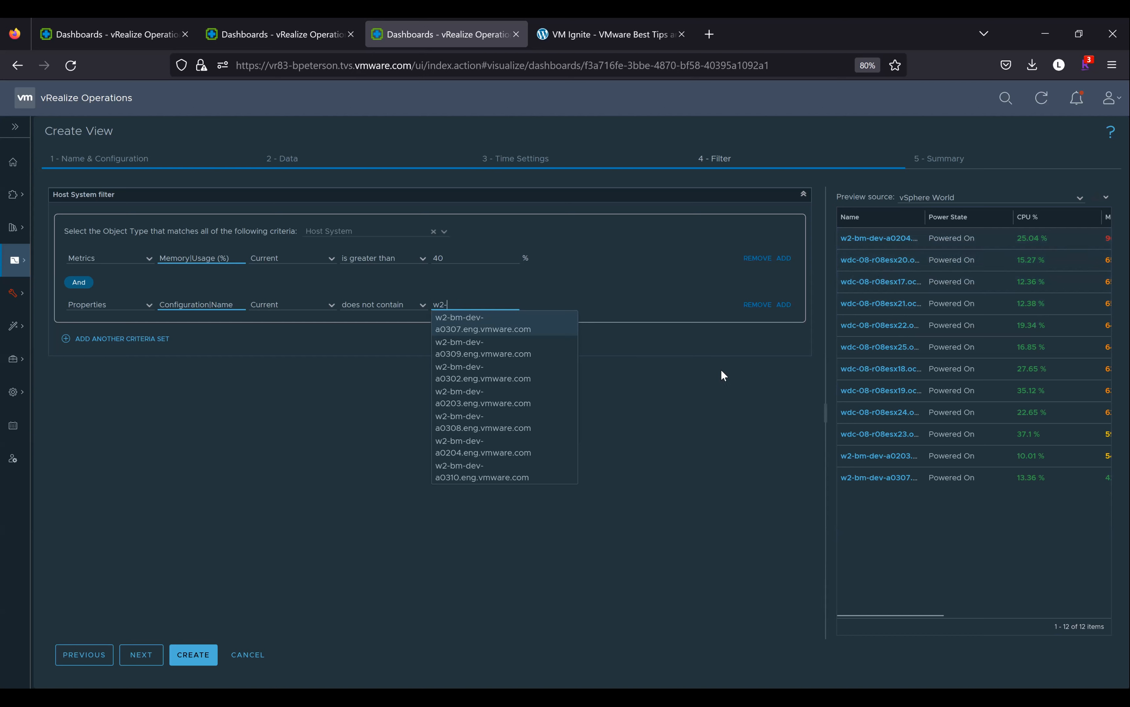
pyautogui.click(715, 380)
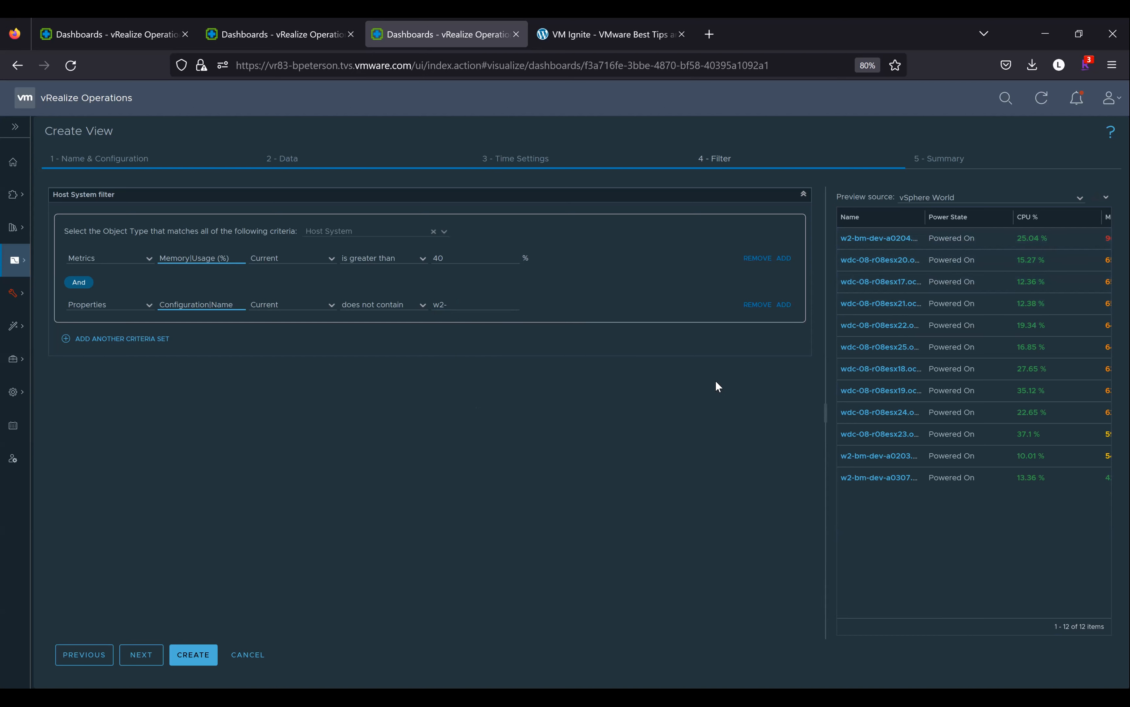
pyautogui.click(1097, 196)
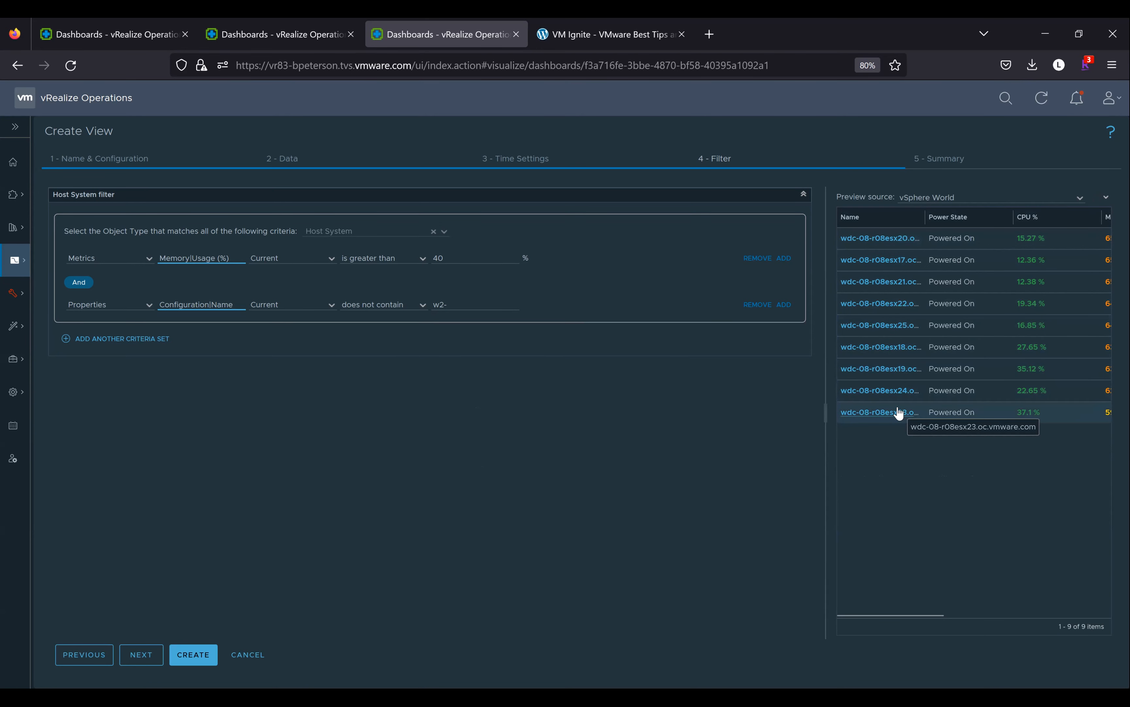
# Check the remaining hosts' memory, 30-day average, 30-day maximum and vCenter columns in the preview.
pyautogui.hscroll(10, 1021, 364)
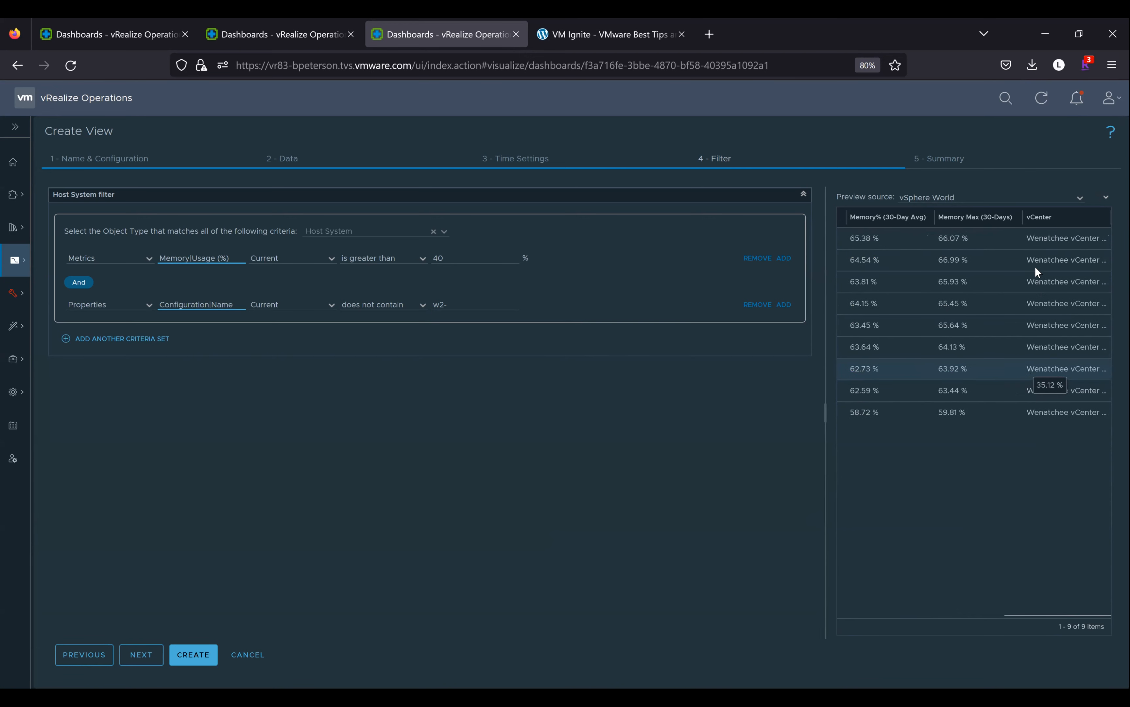
pyautogui.hscroll(-2, 999, 356)
pyautogui.hscroll(-3, 997, 356)
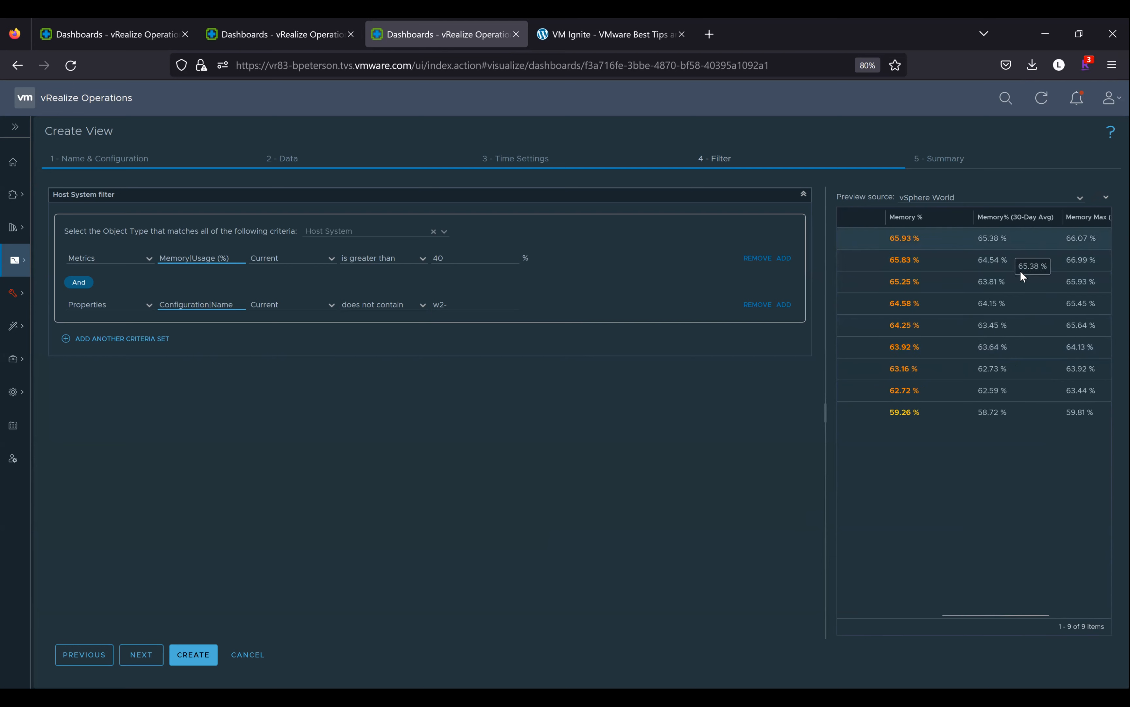
pyautogui.hscroll(1, 1027, 262)
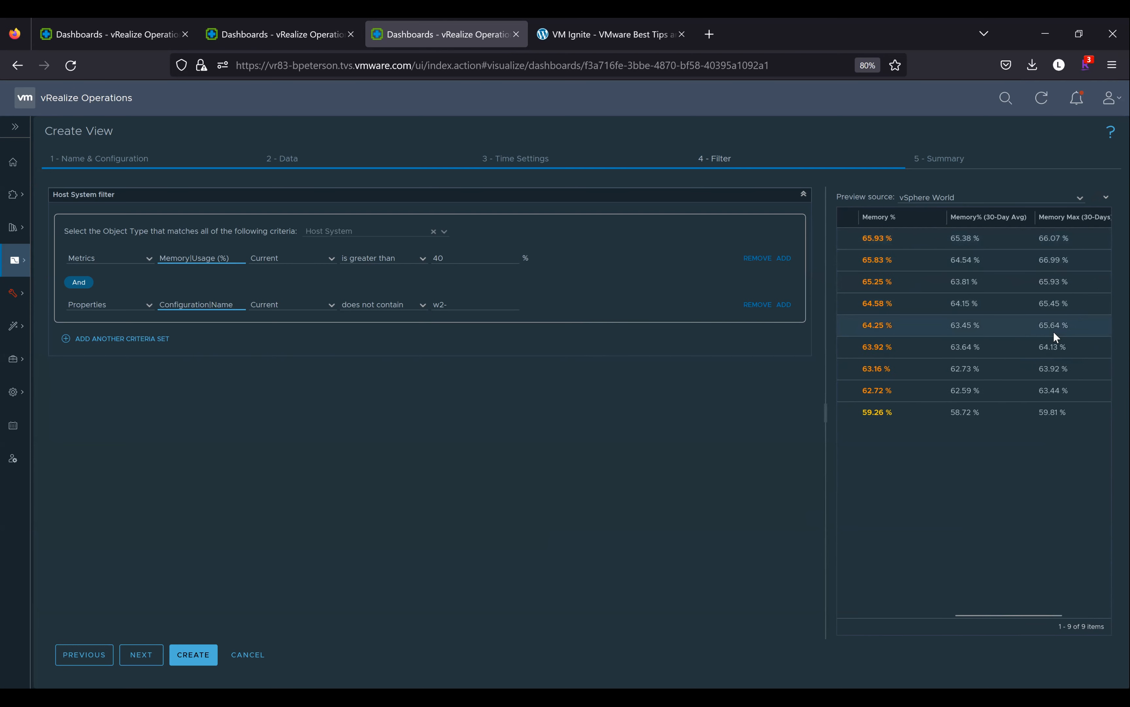
pyautogui.hscroll(-3, 1058, 335)
pyautogui.hscroll(-2, 1055, 333)
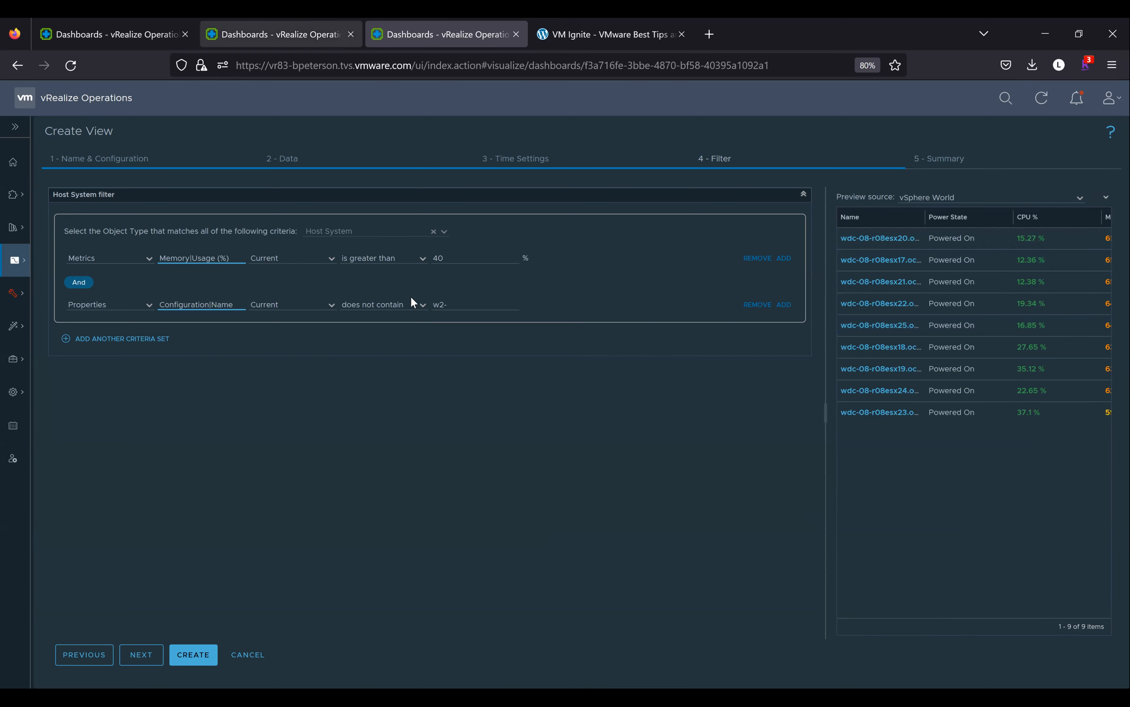
# Switch to the "VMignite.com - Inventory 22.07" dashboard and examine the Hosts Inventory columns and summary rows for the wdc hosts.
pyautogui.click(290, 34)
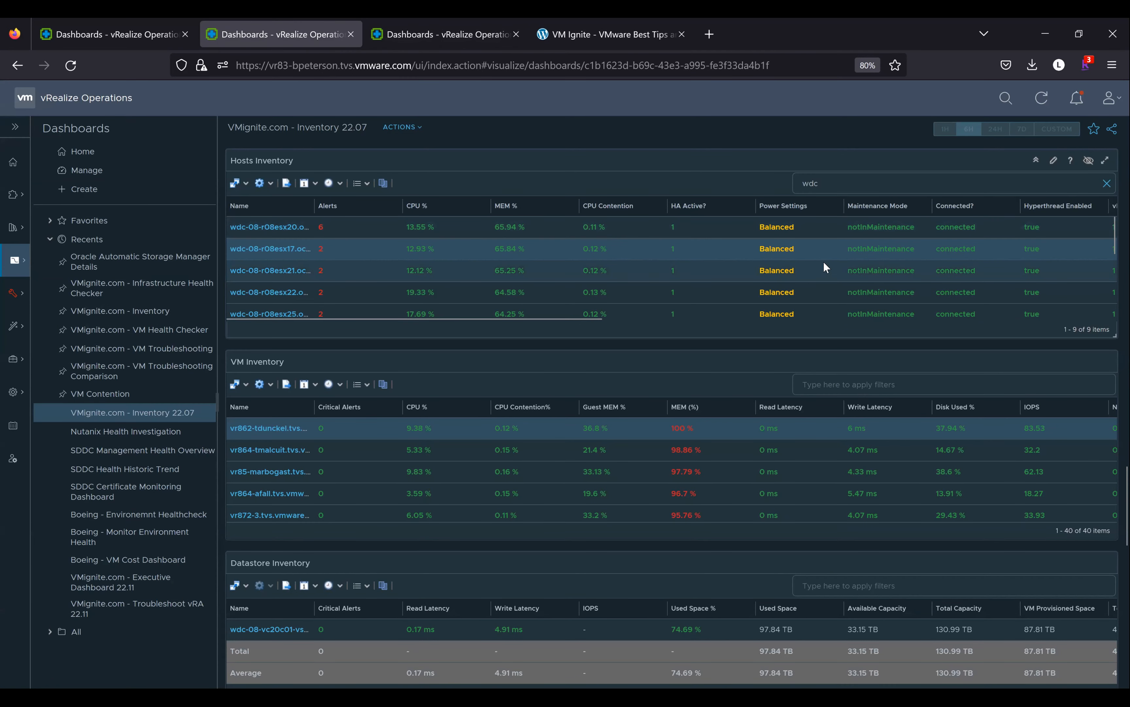
pyautogui.hscroll(5, 917, 286)
pyautogui.scroll(-3, 797, 296)
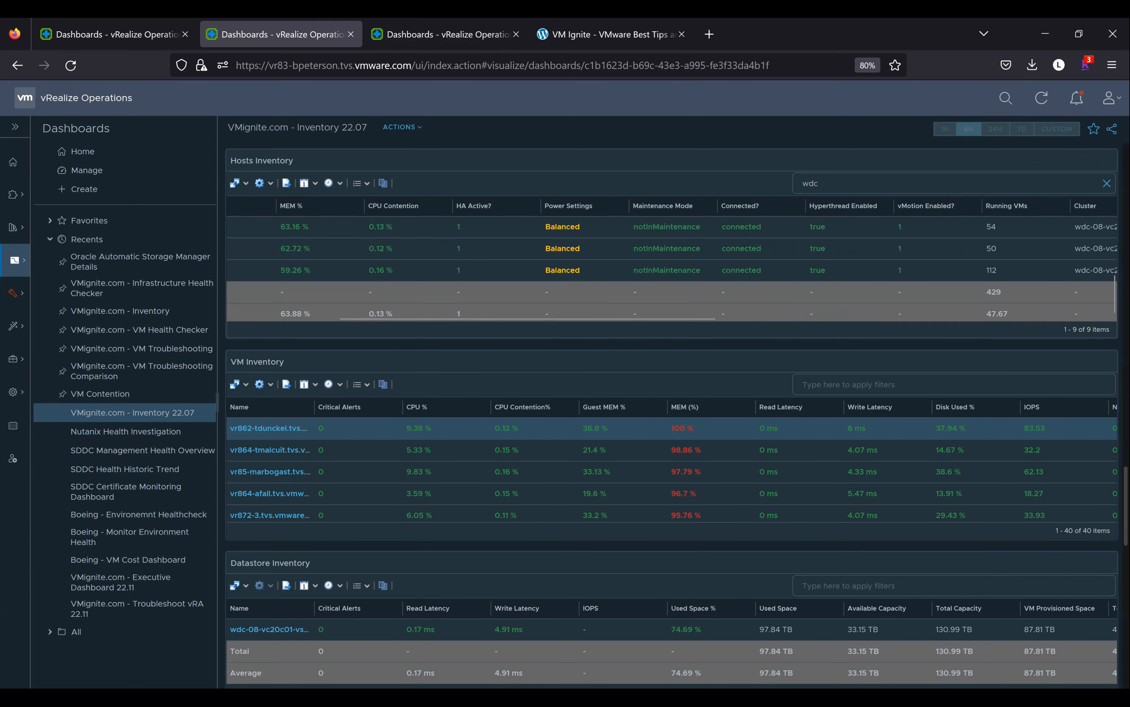
pyautogui.scroll(15, 628, 235)
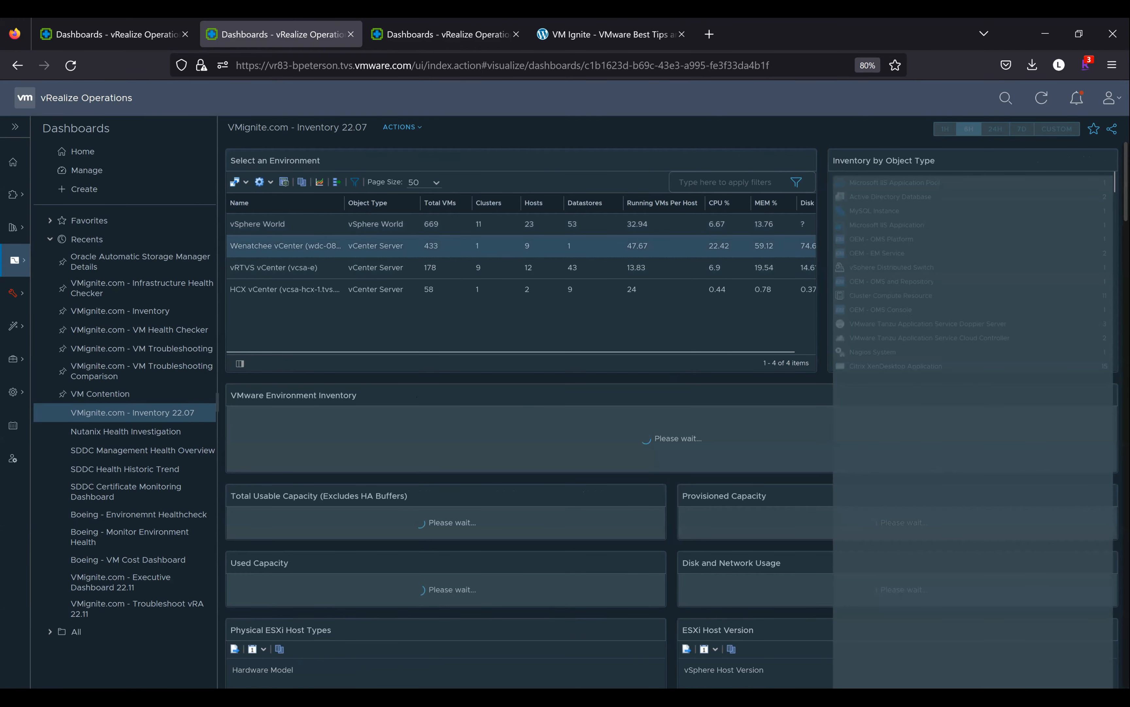
pyautogui.scroll(-6, 672, 421)
pyautogui.scroll(-4, 997, 234)
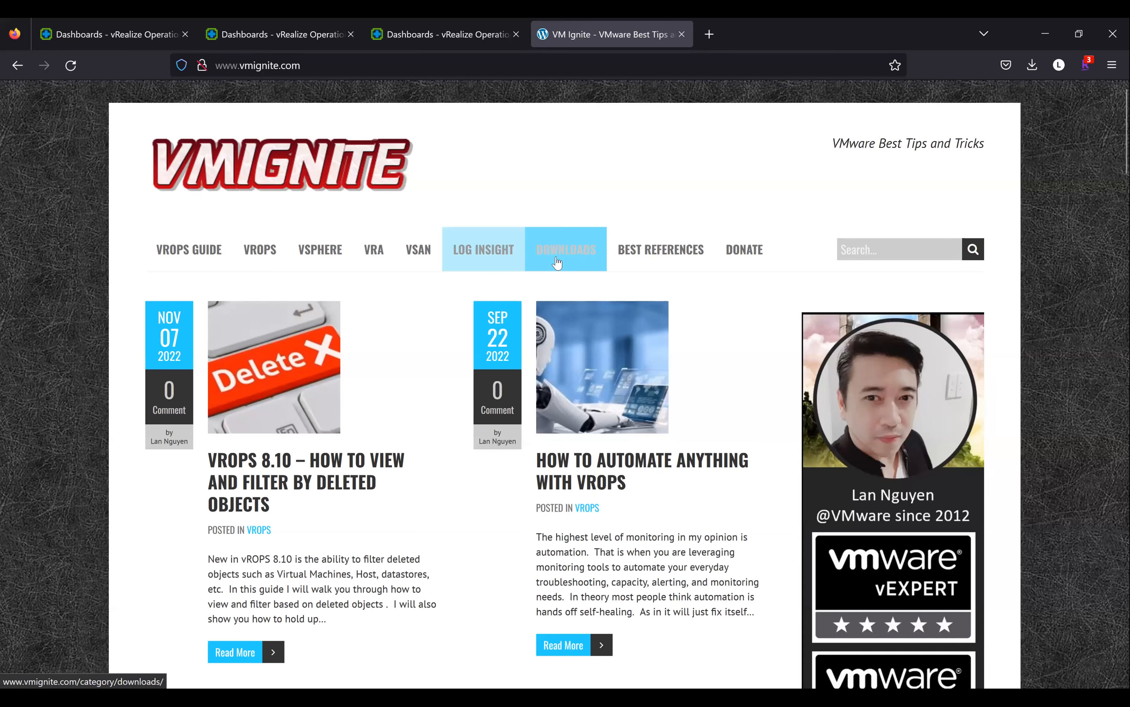
# Open the Downloads category on vmignite.com and look through the dashboard download posts.
pyautogui.click(557, 257)
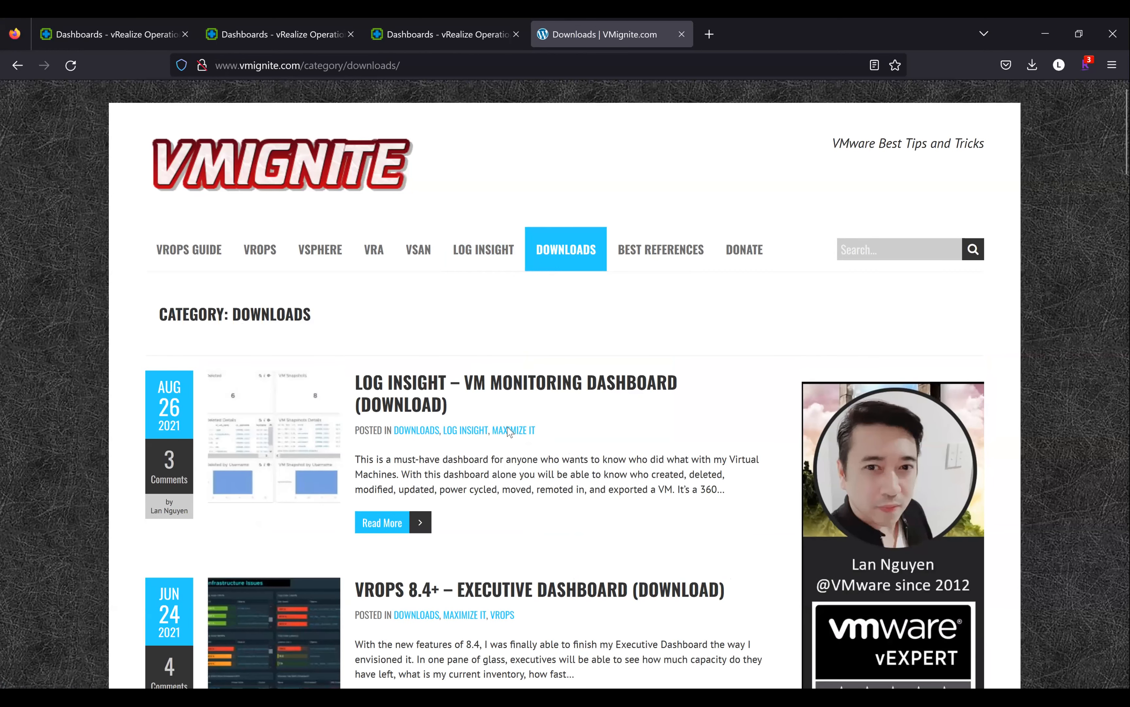
pyautogui.scroll(-1, 832, 301)
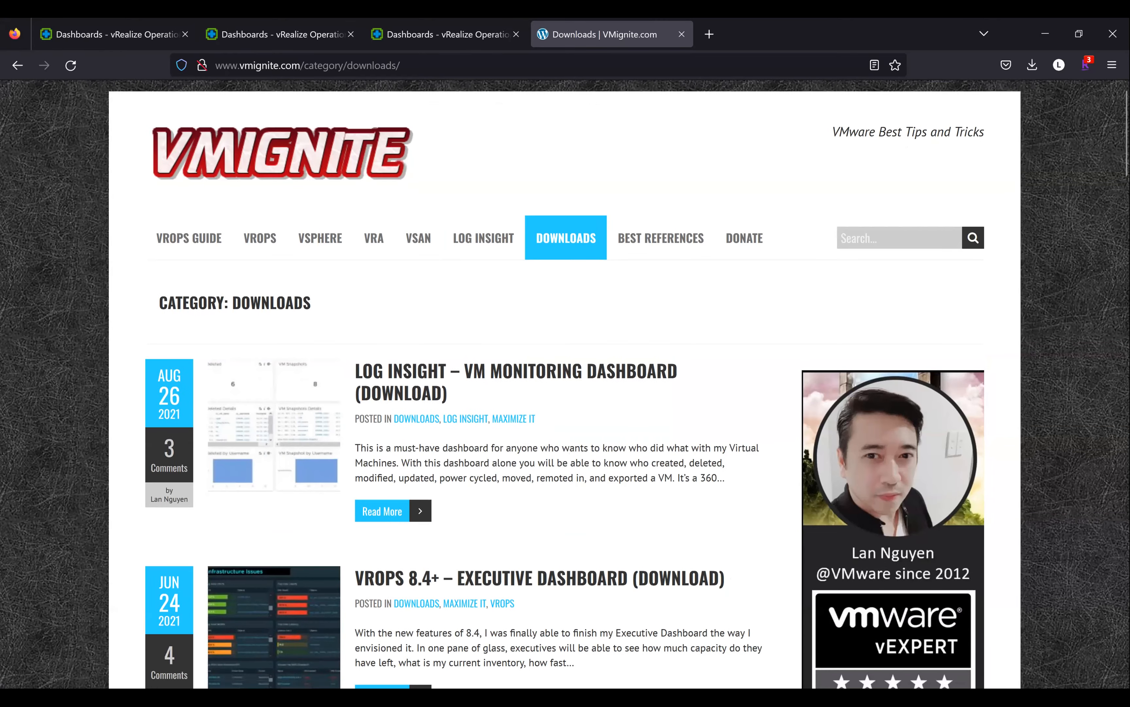
pyautogui.scroll(-5, 565, 383)
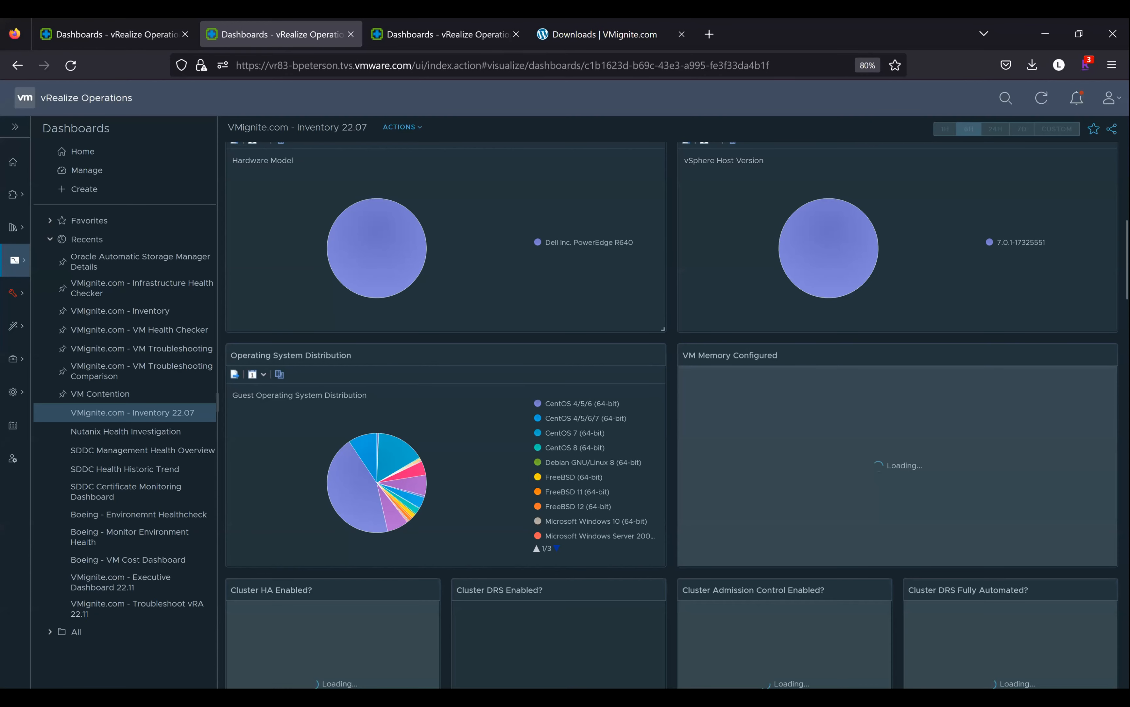
# Review the "VMignite.com - Inventory 22.07" dashboard's widgets down to the Hosts Inventory list and examine that list's columns.
pyautogui.scroll(-20, 673, 416)
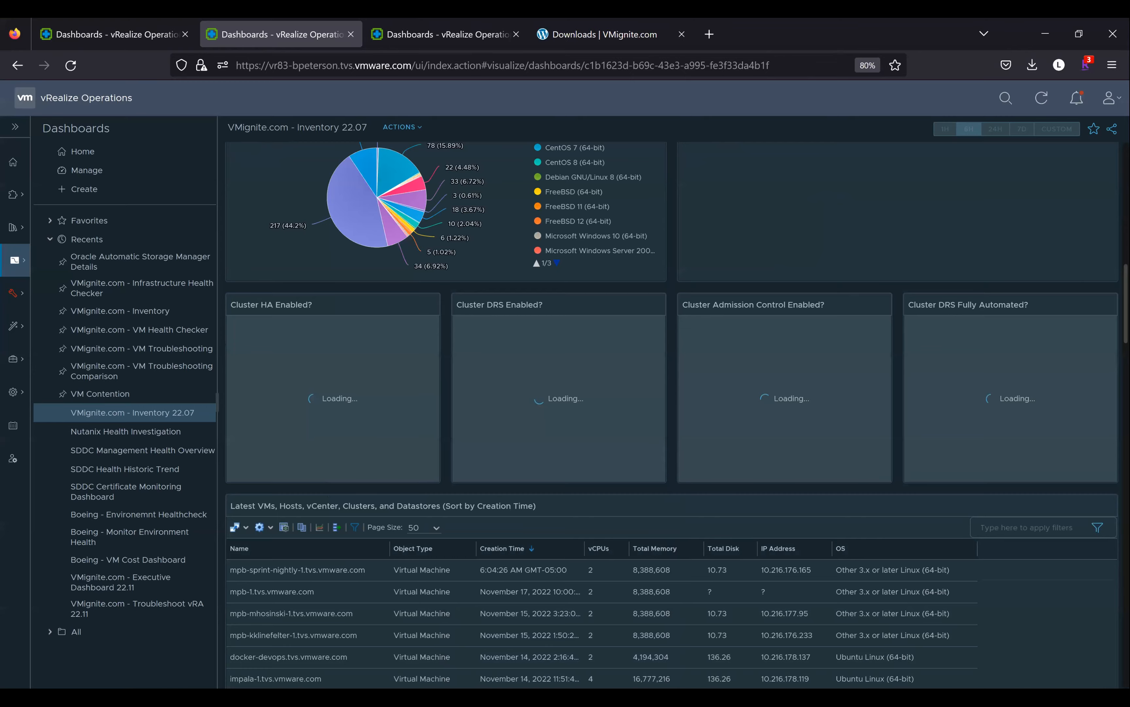
pyautogui.scroll(2, 672, 416)
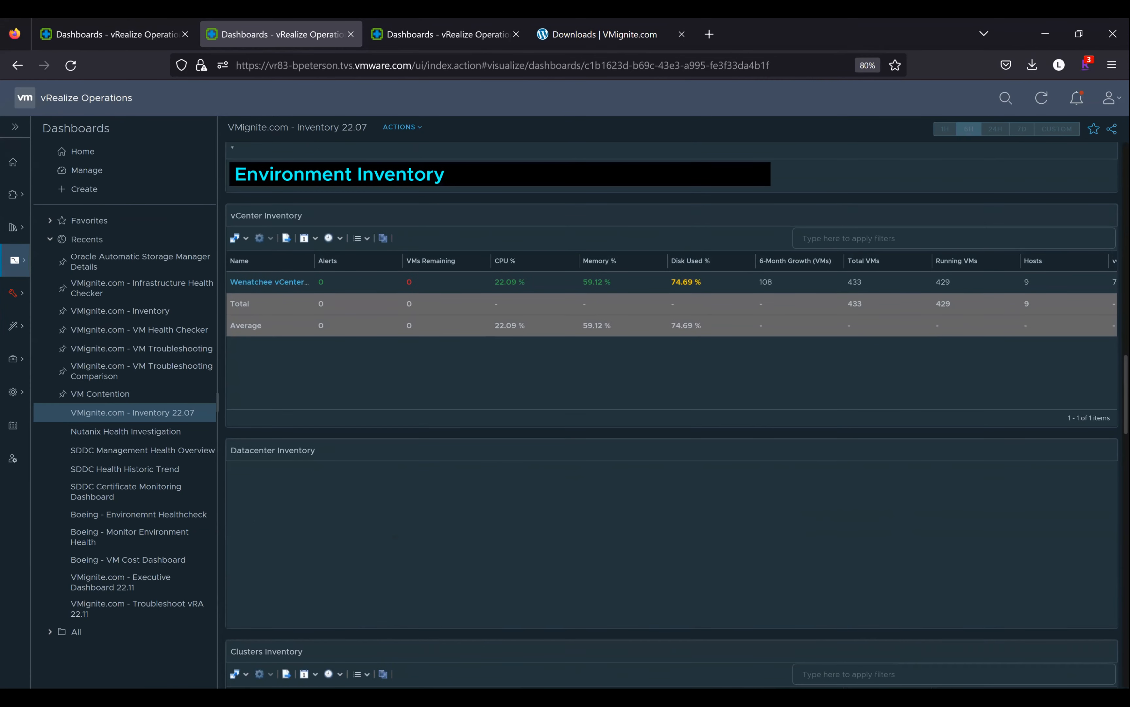
pyautogui.scroll(-4, 672, 416)
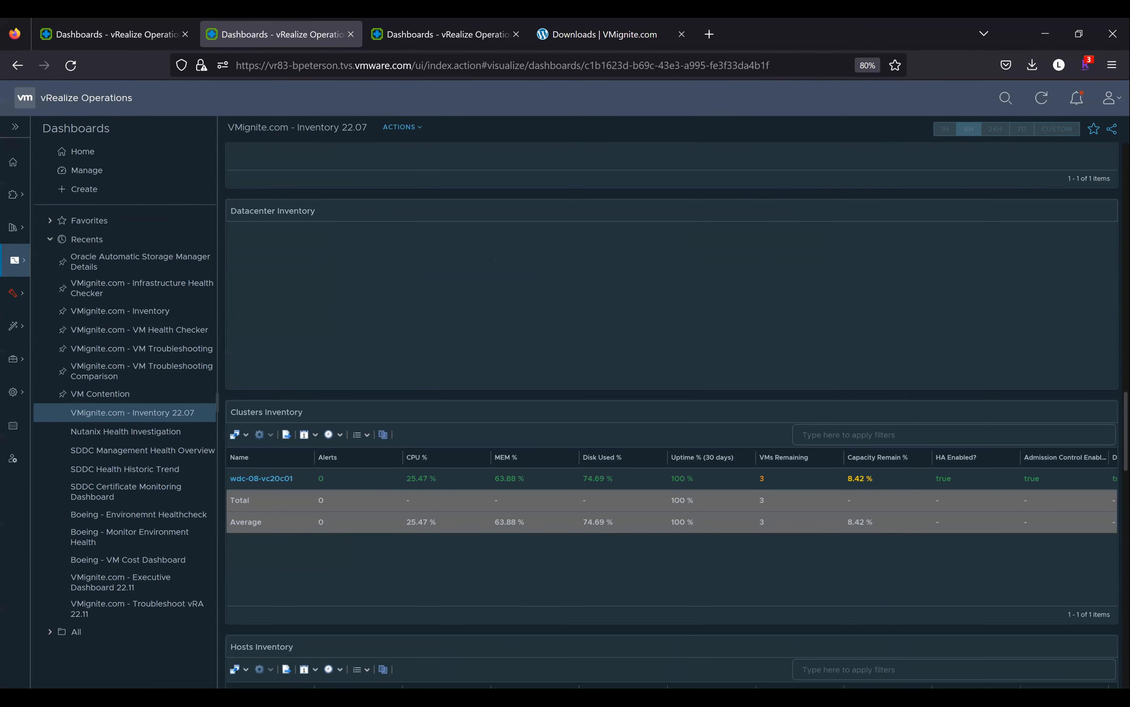
pyautogui.scroll(-6, 869, 389)
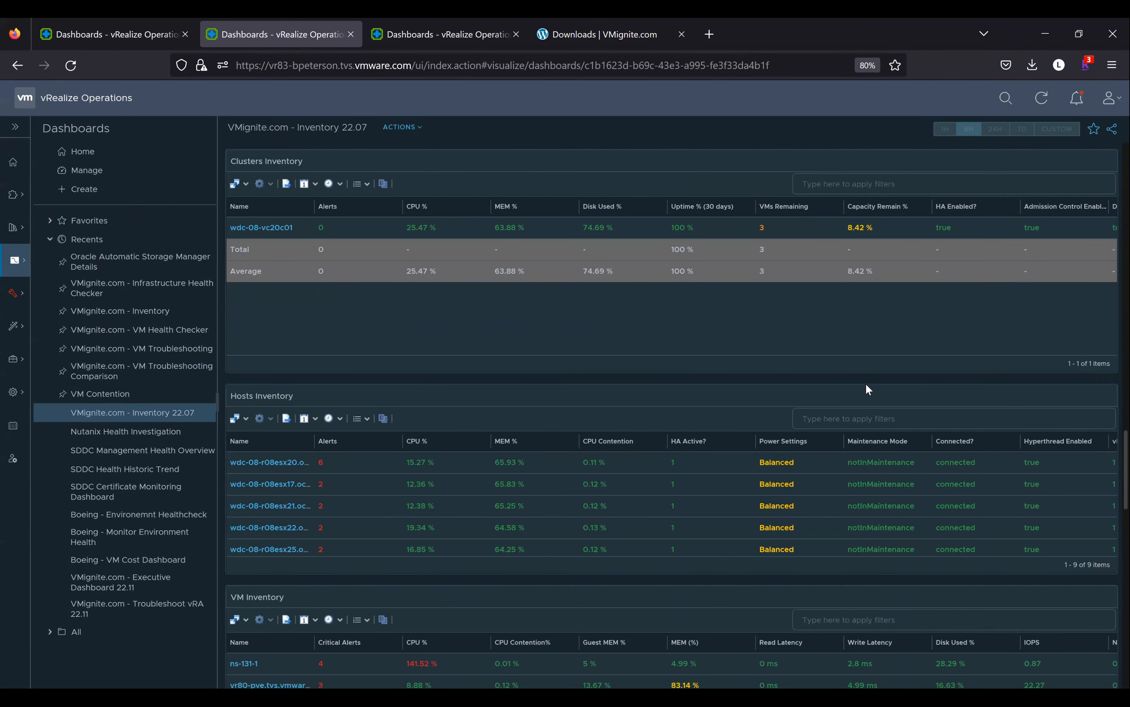
pyautogui.scroll(-2, 865, 383)
pyautogui.hscroll(2, 866, 383)
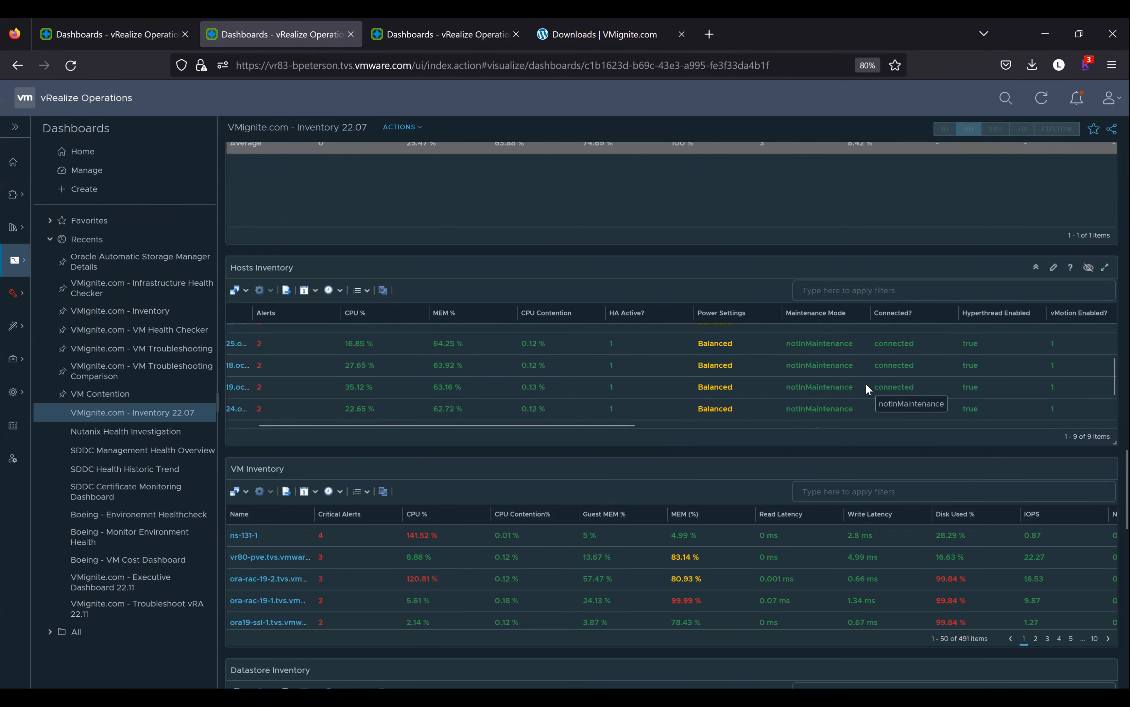
pyautogui.hscroll(2, 866, 383)
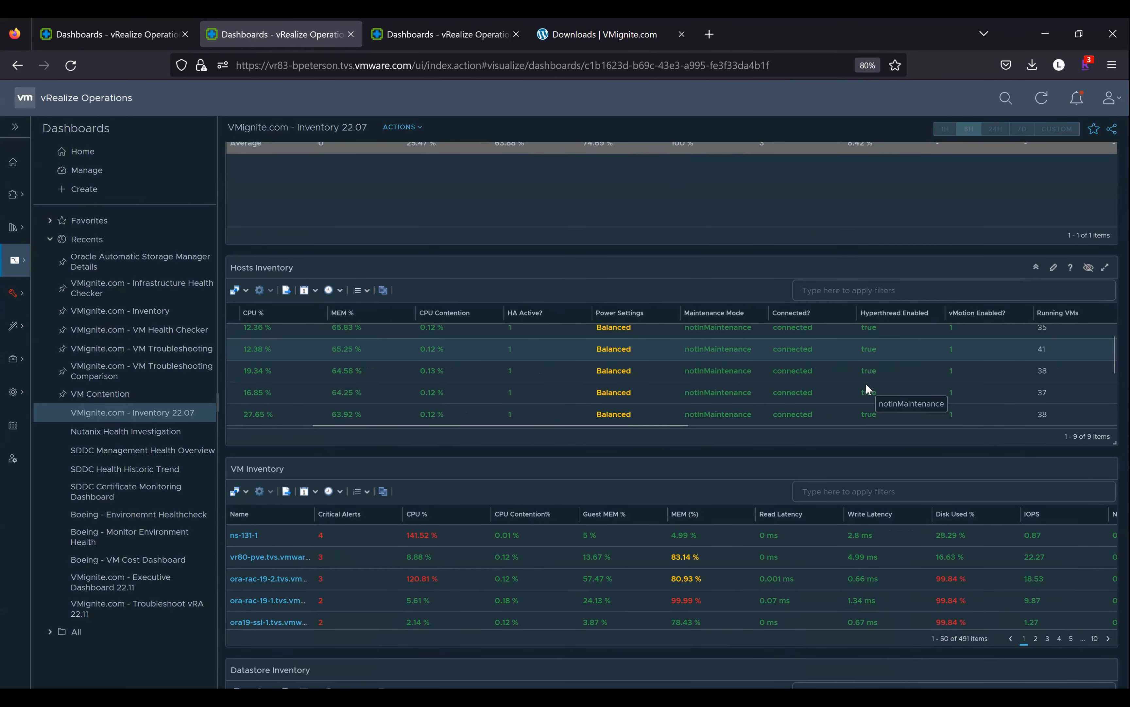
pyautogui.hscroll(-4, 778, 382)
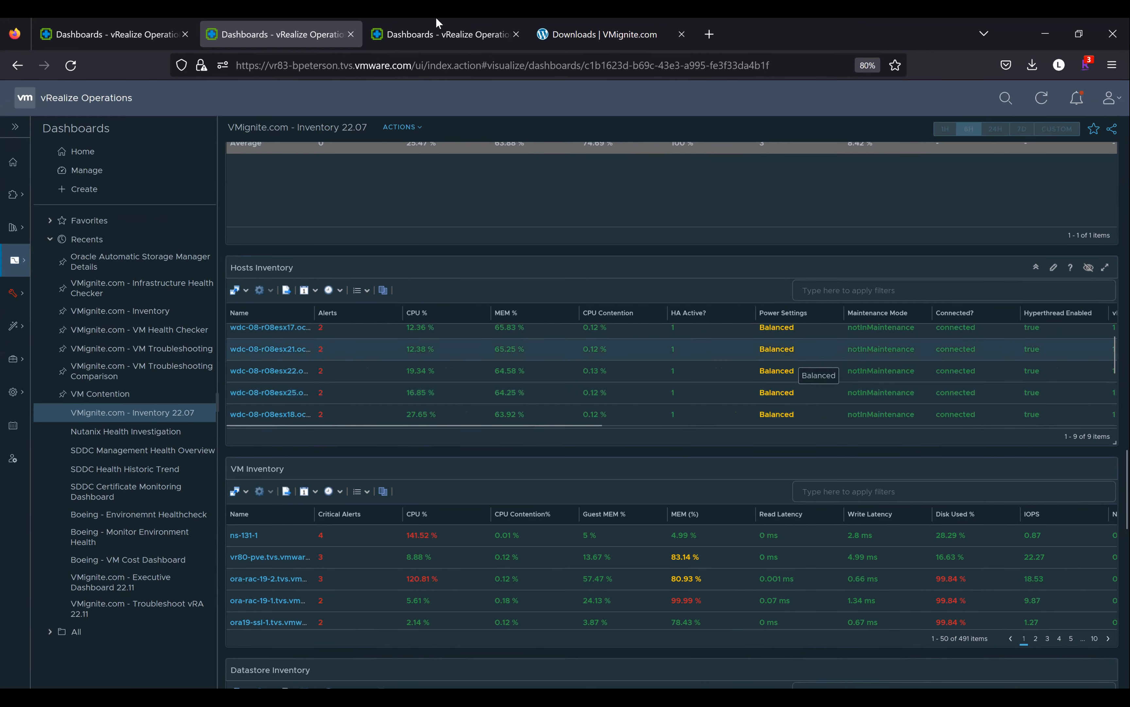
# Compare the new view's preview with the Hosts Inventory list, examining that list's Total and Average rows.
pyautogui.hotkey('ctrl', 'Tab')
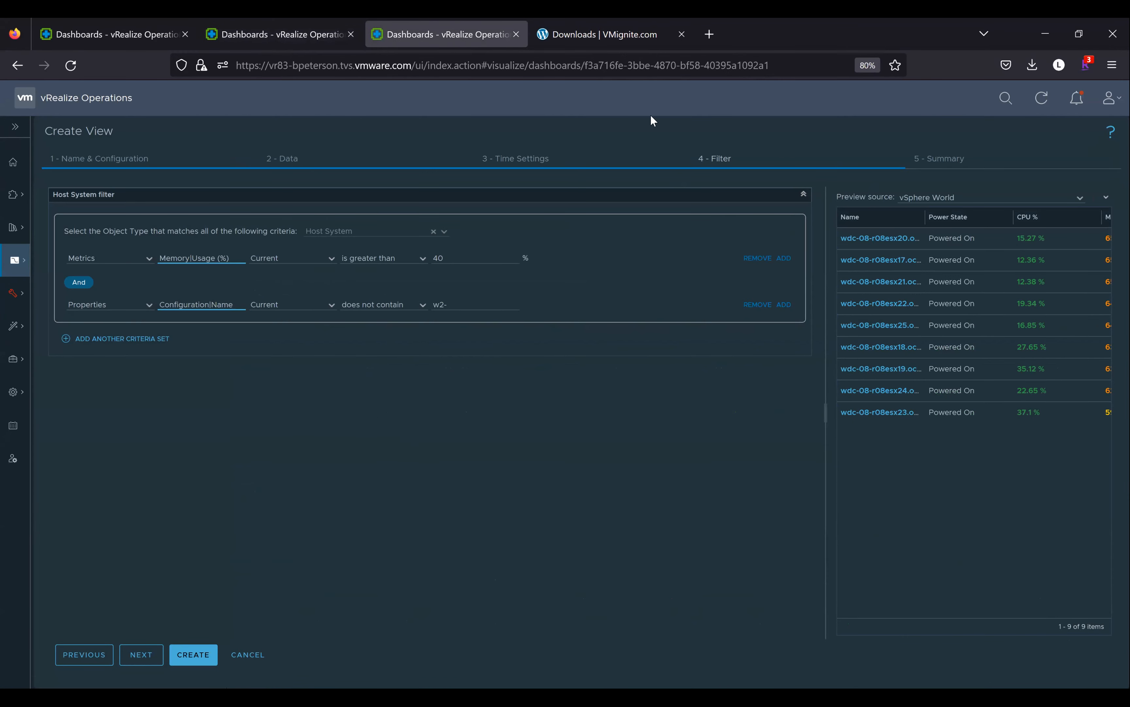
pyautogui.click(312, 26)
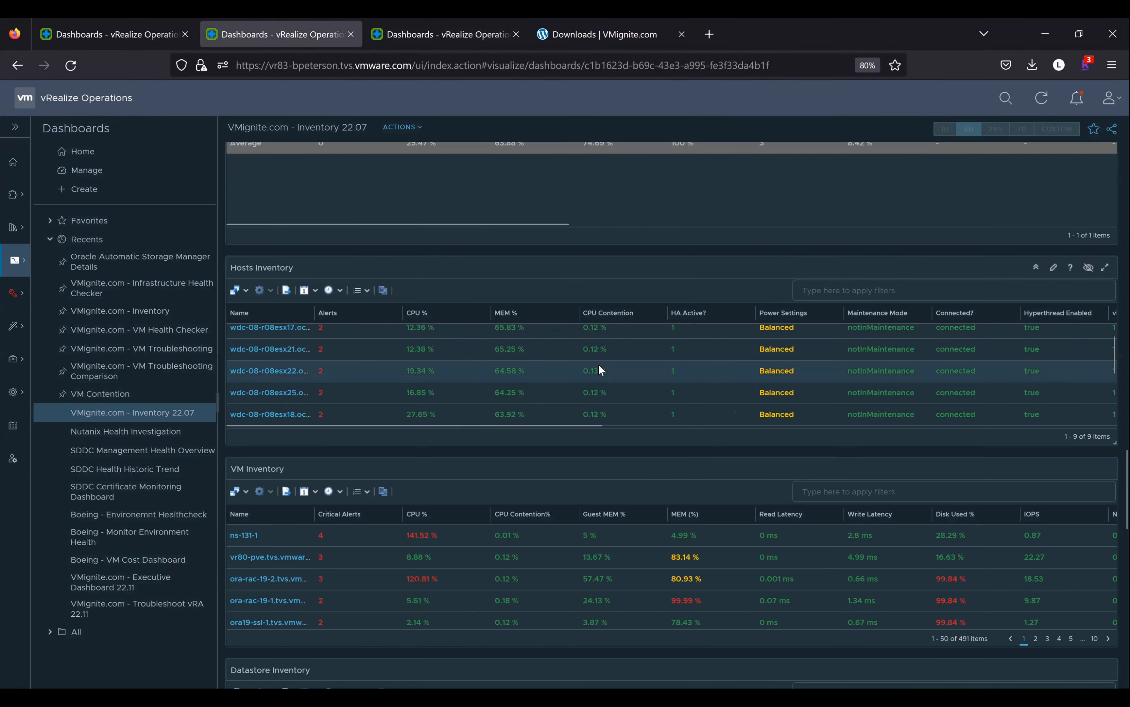
pyautogui.scroll(-3, 601, 370)
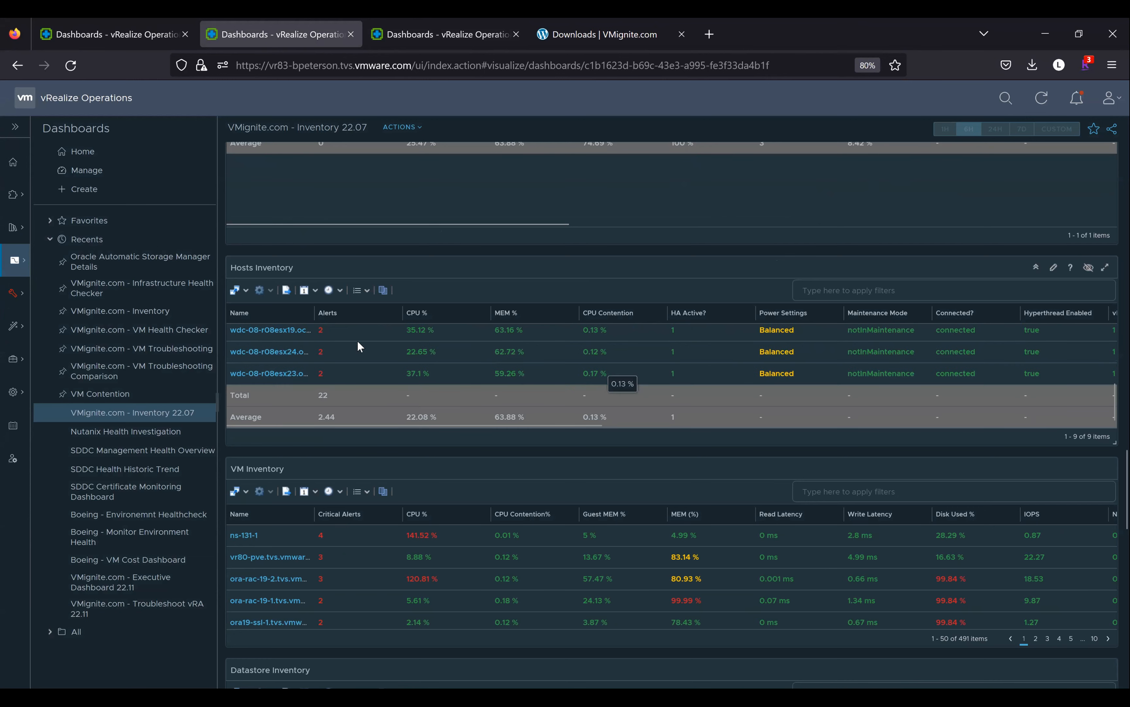
pyautogui.scroll(-2, 360, 345)
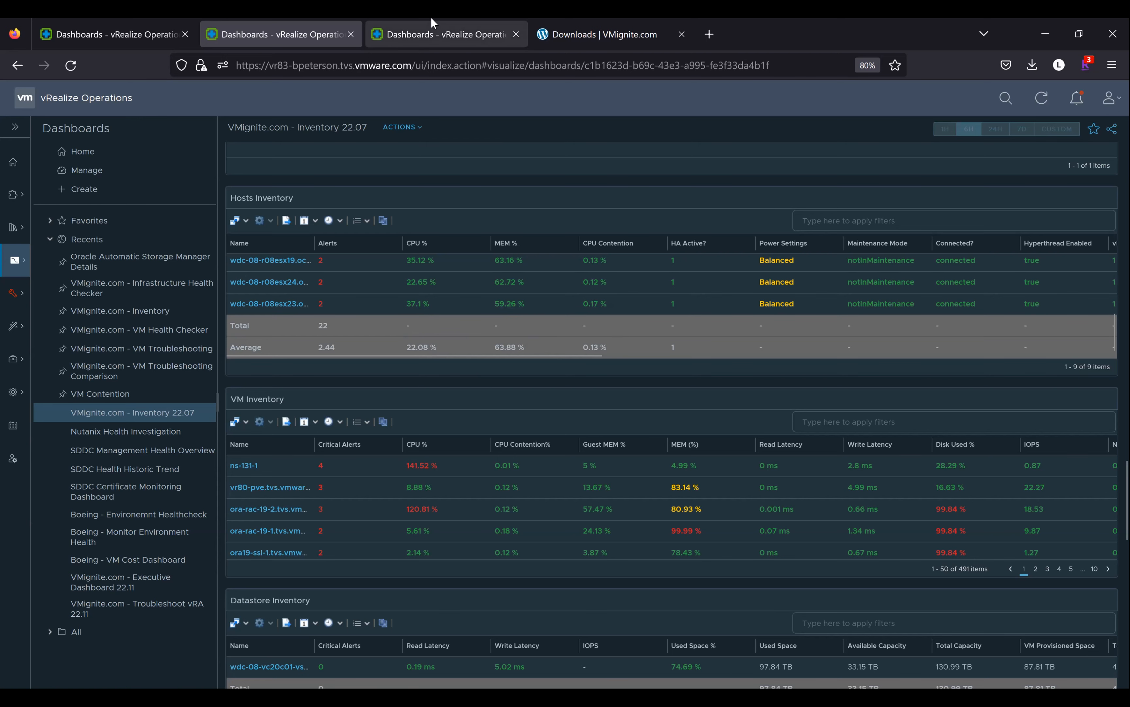
# Return to the Create View wizard and add a summary titled "Average" with Average aggregation.
pyautogui.hotkey('ctrl', 'Tab')
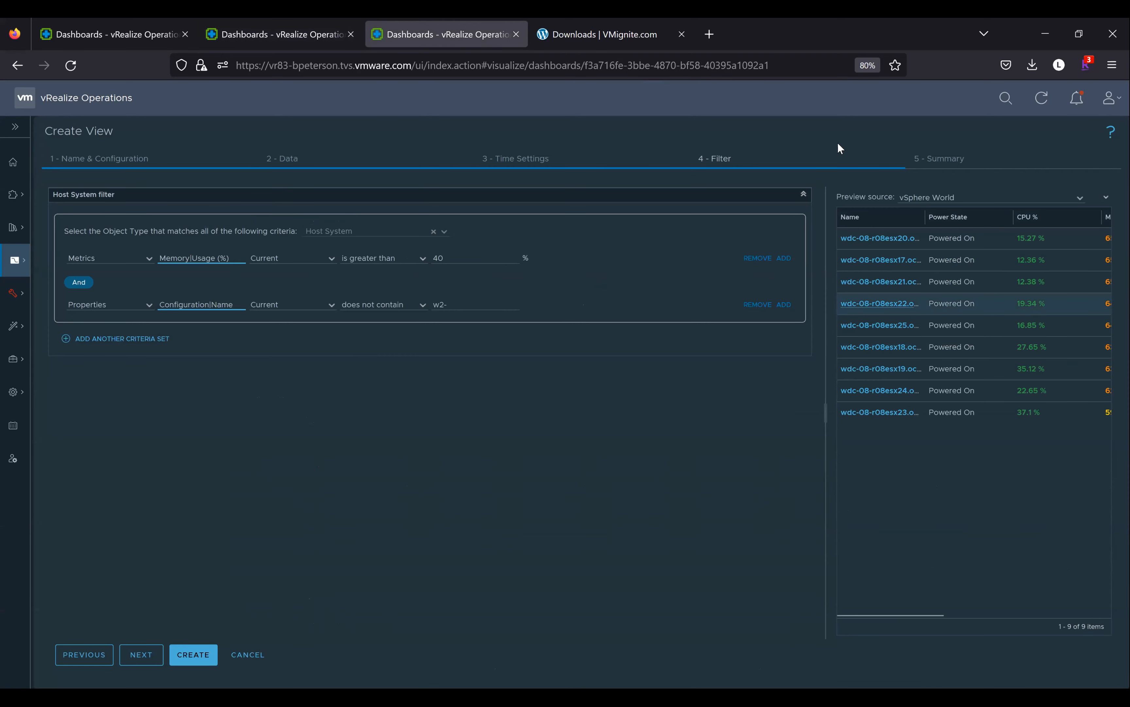
pyautogui.click(947, 172)
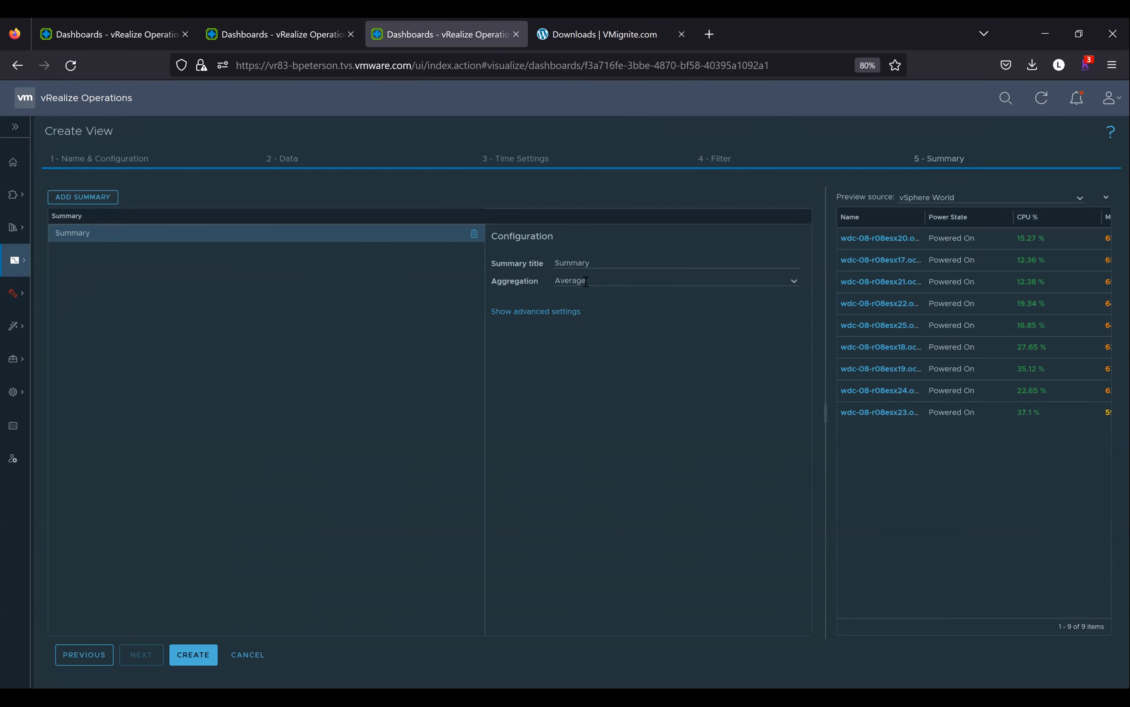
pyautogui.click(585, 281)
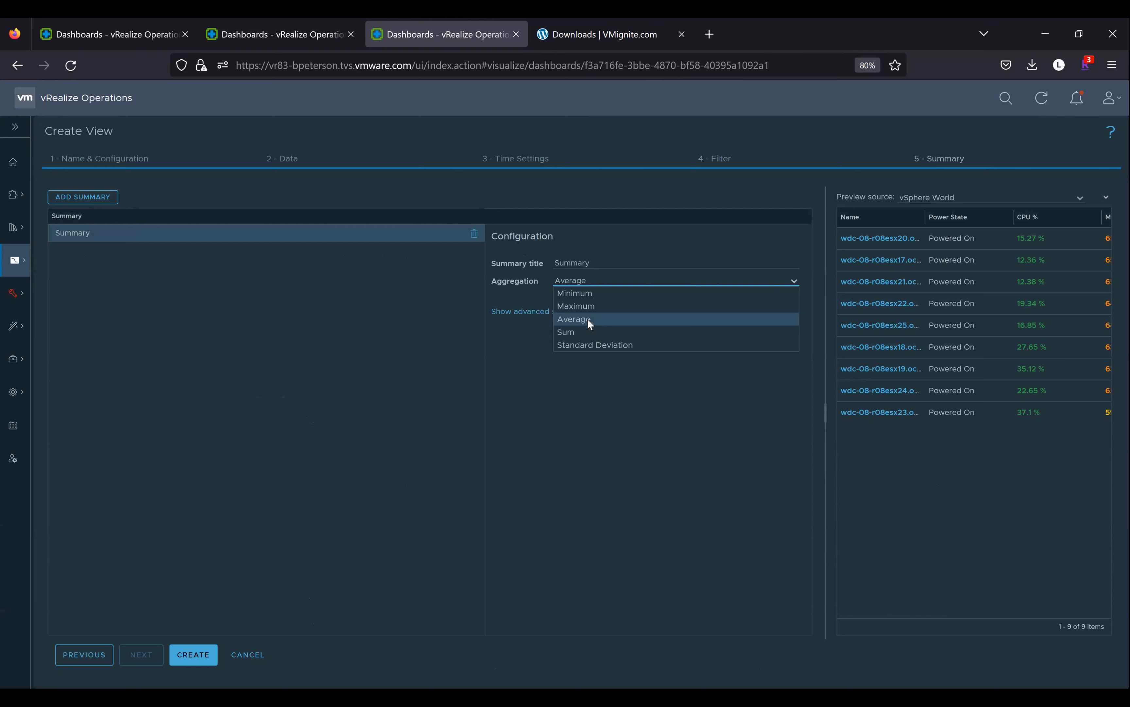
pyautogui.click(587, 319)
pyautogui.click(594, 267)
pyautogui.hotkey('ctrl', 'a')
pyautogui.write('A')
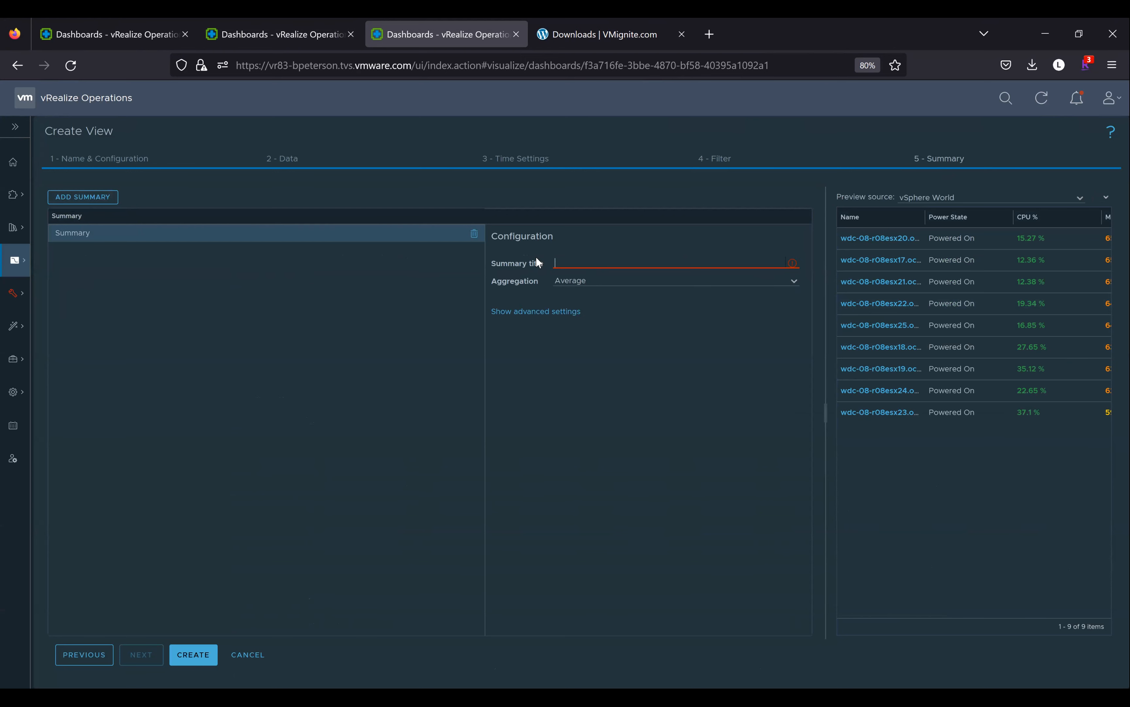
pyautogui.write('verage')
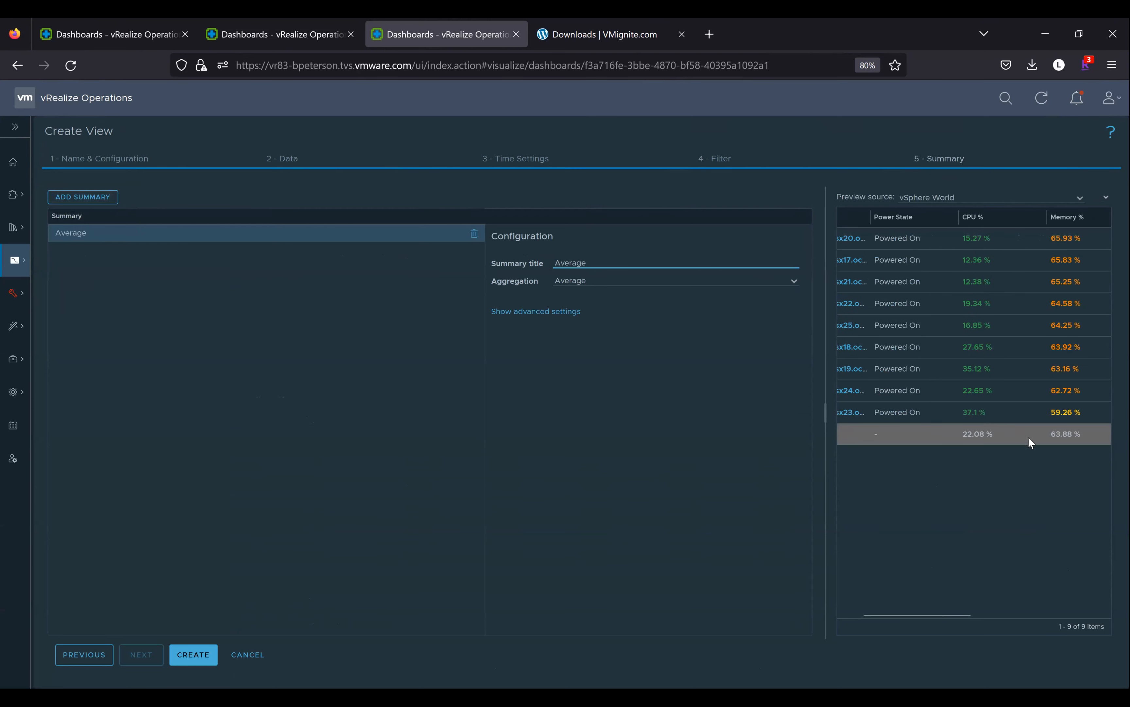
# Check the Average summary row across the CPU, memory, 30-day average and 30-day maximum columns in the preview.
pyautogui.hscroll(3, 1035, 435)
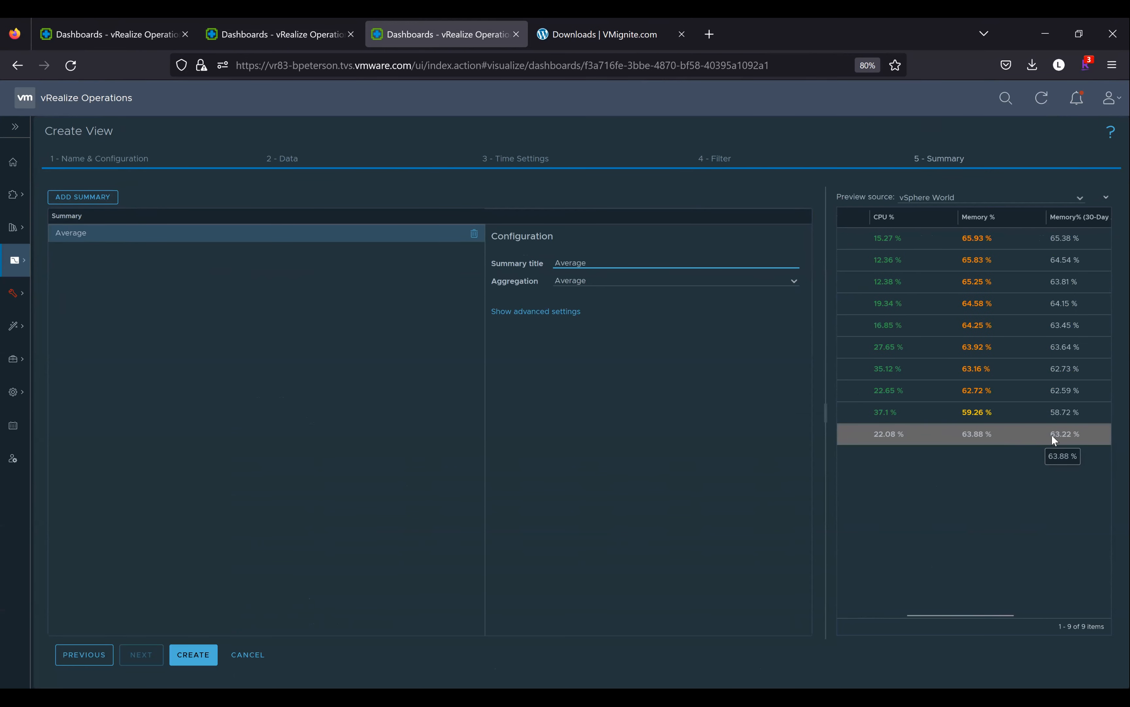
pyautogui.hscroll(3, 1052, 435)
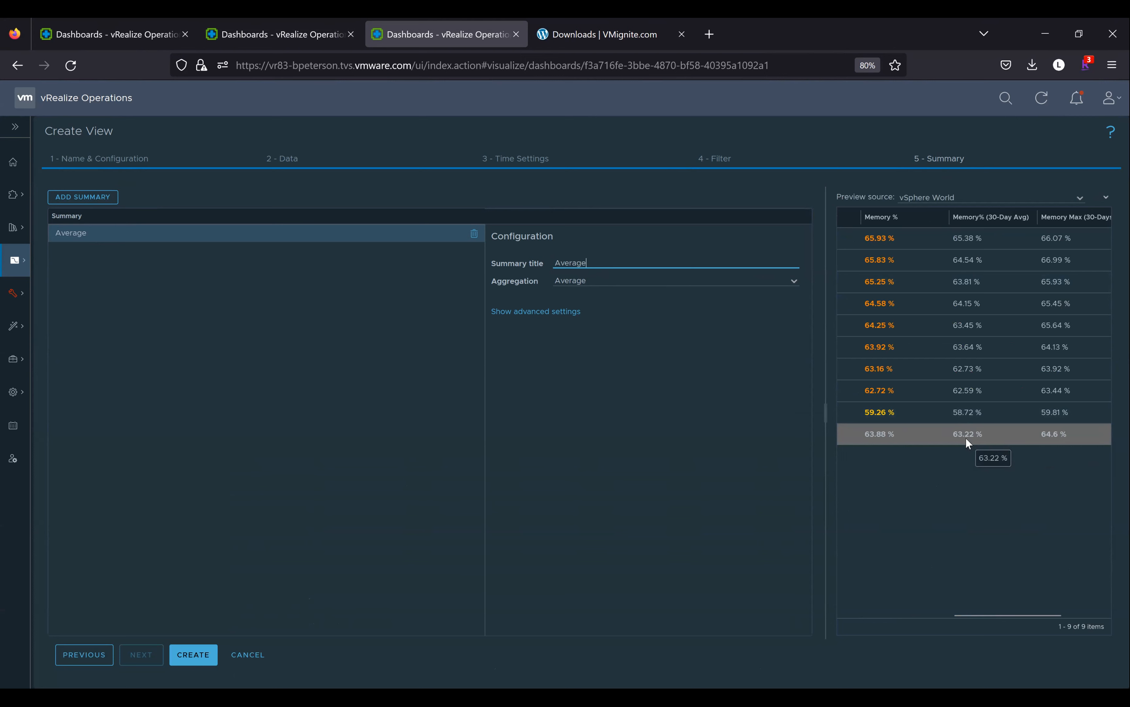
pyautogui.hscroll(-3, 966, 439)
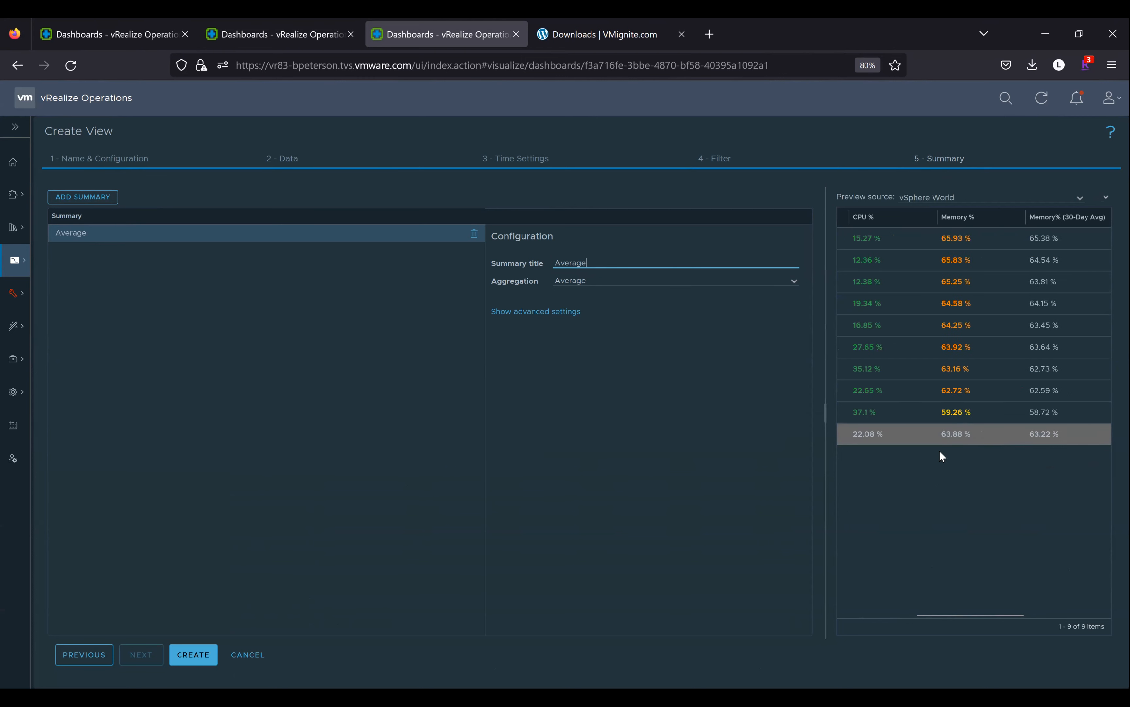
pyautogui.hscroll(-3, 939, 450)
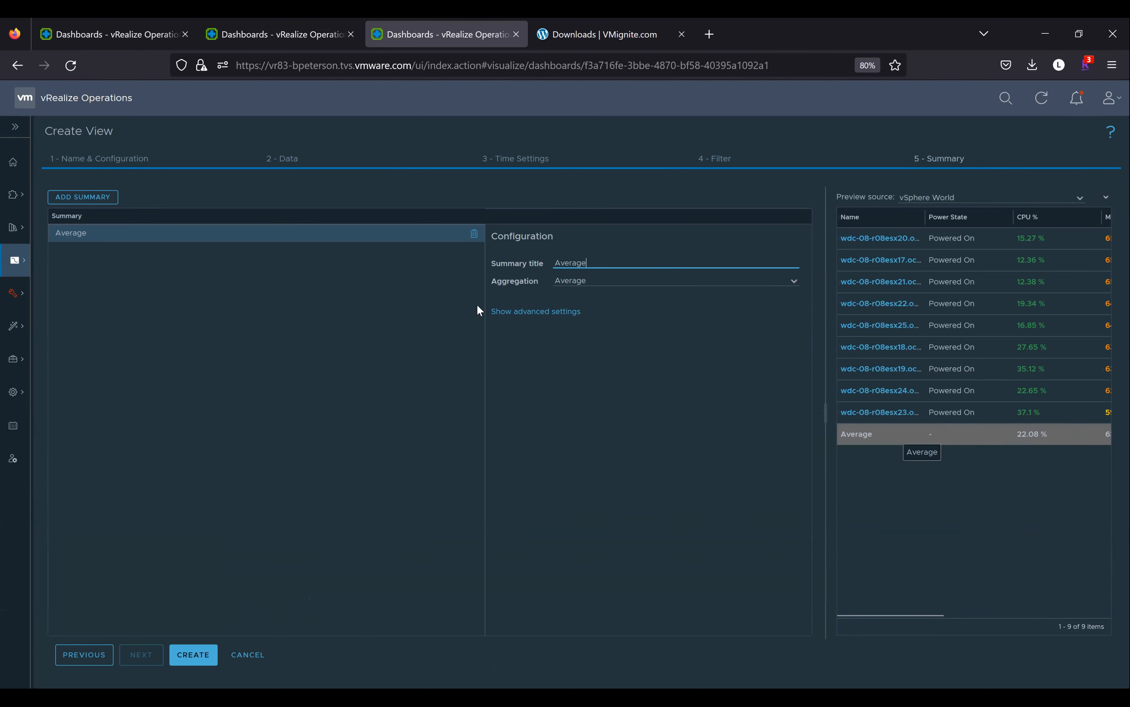
# Add a second summary titled "Total" with Sum aggregation and check its CPU and memory values in the preview.
pyautogui.click(94, 205)
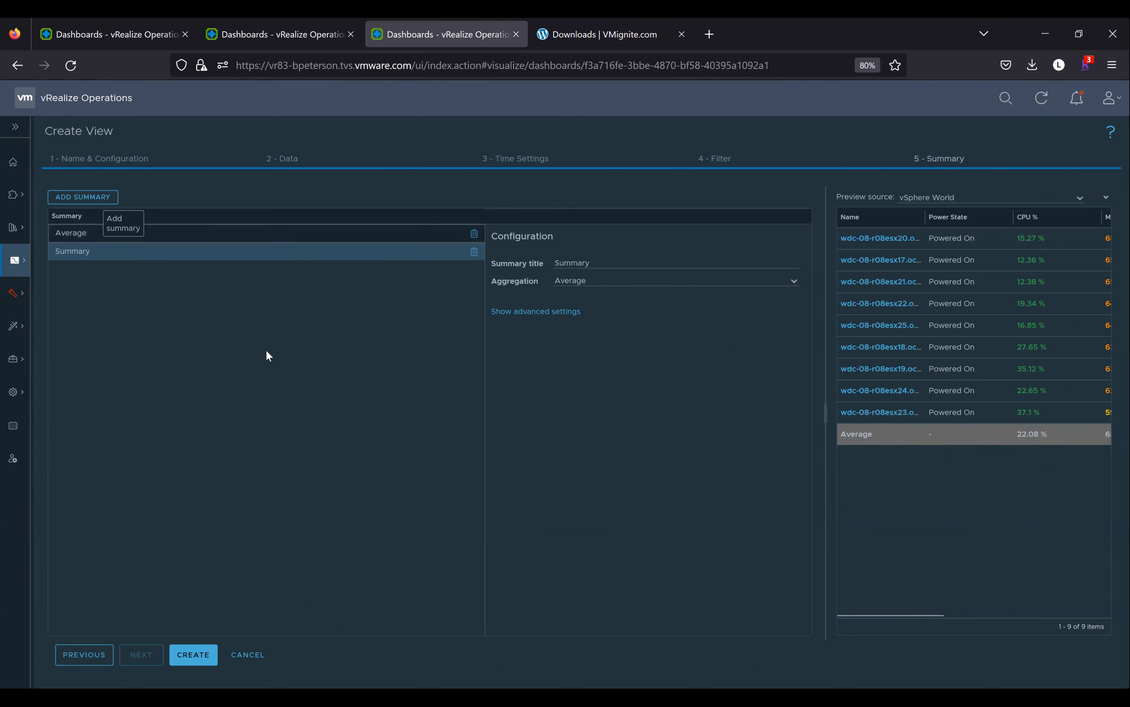
pyautogui.click(596, 280)
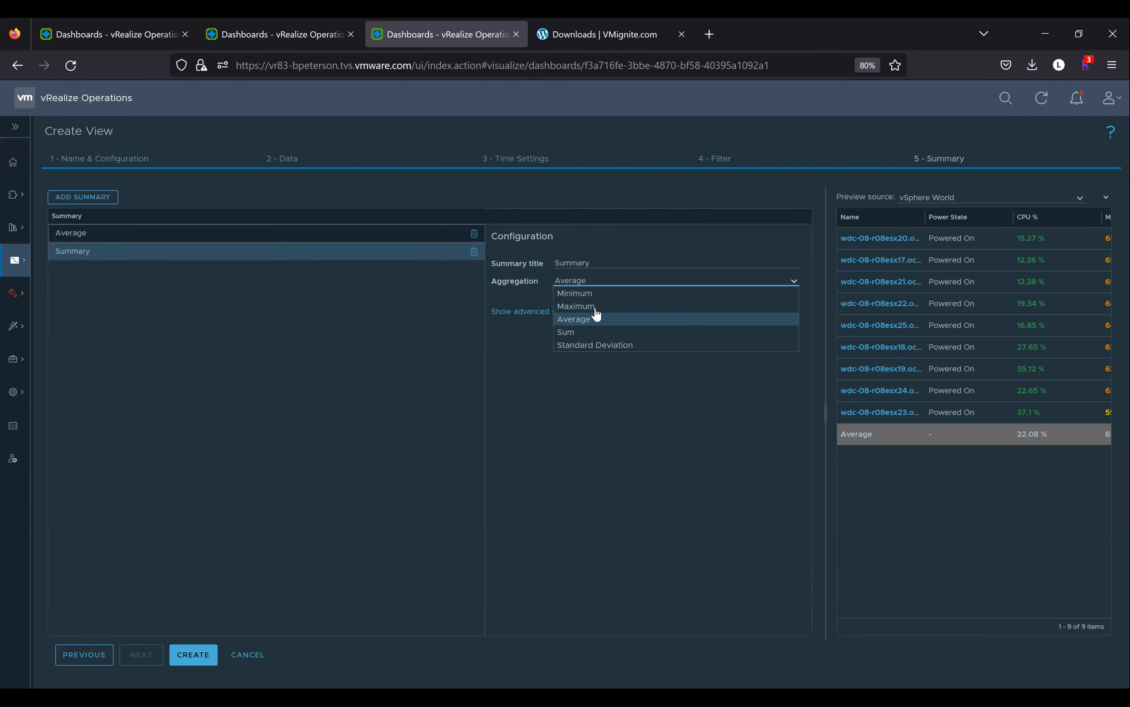
pyautogui.click(597, 263)
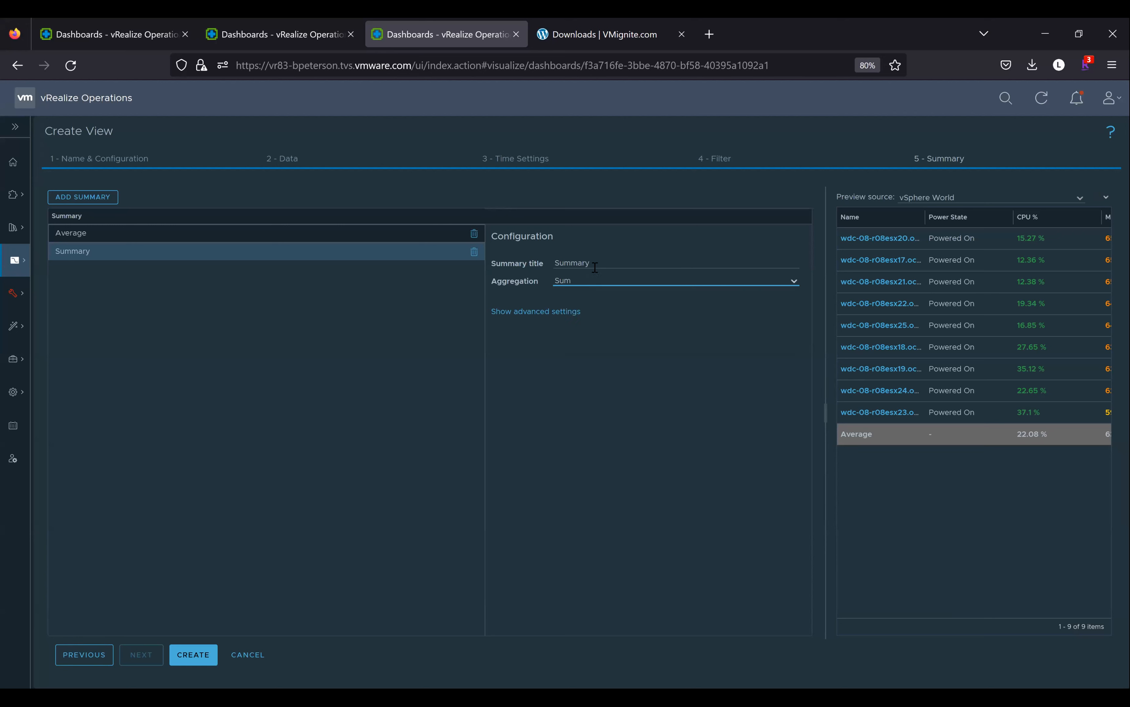
pyautogui.hotkey('ctrl', 'a')
pyautogui.write('tal')
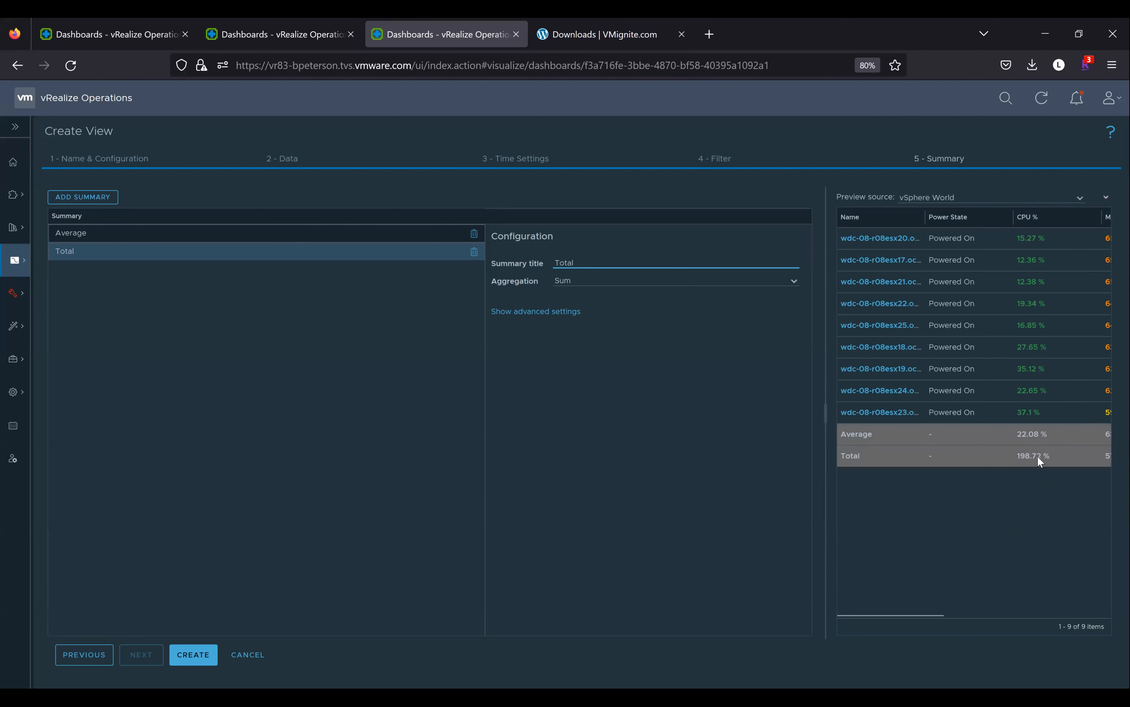
pyautogui.hscroll(3, 980, 255)
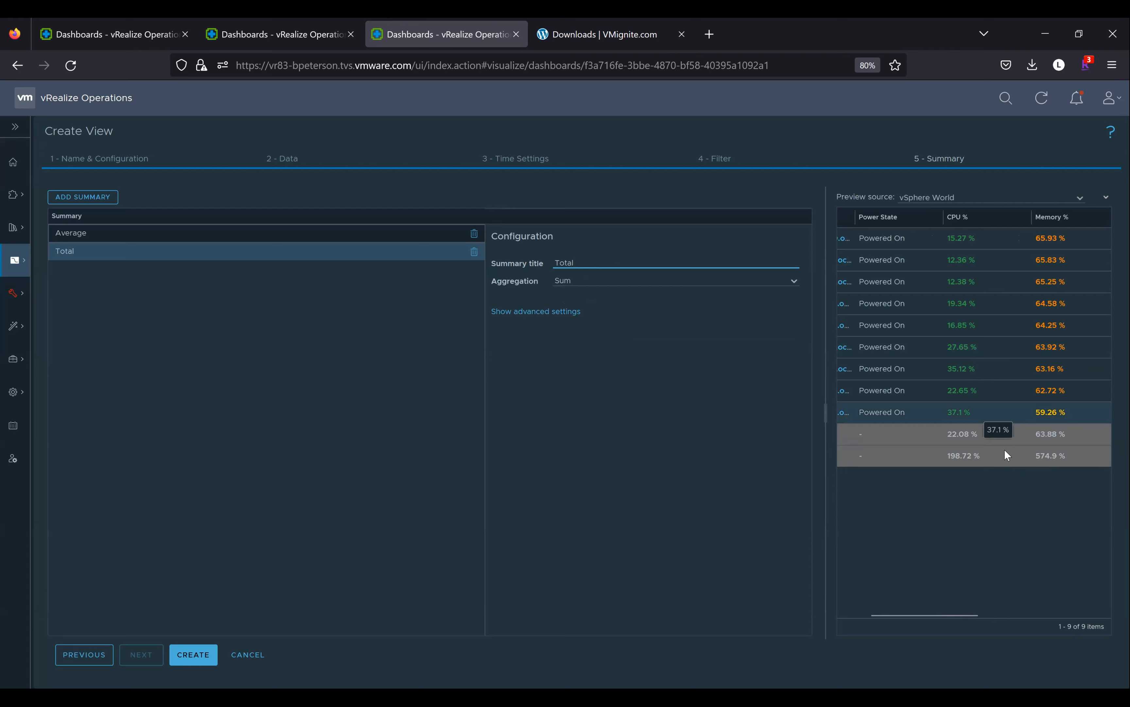
pyautogui.hscroll(2, 1013, 457)
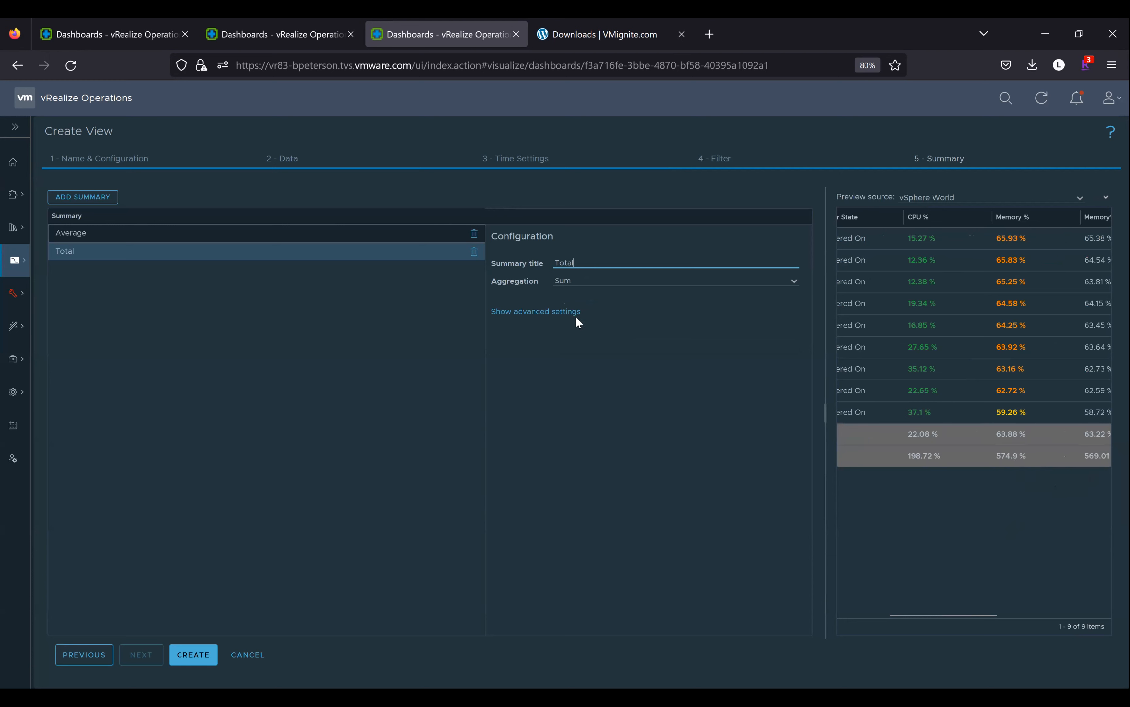
# Exclude CPU|Usage (%) and all three Memory|Usage (%) metrics from the Total summary in its advanced settings.
pyautogui.click(564, 314)
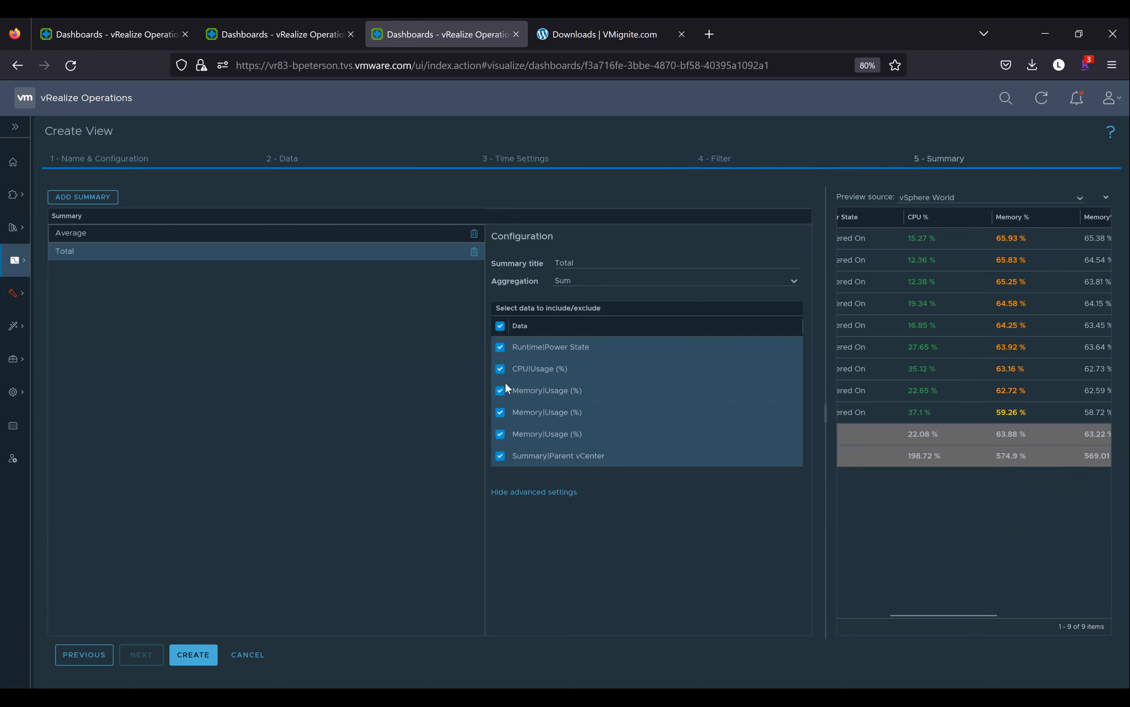
pyautogui.click(501, 370)
pyautogui.click(504, 390)
pyautogui.click(501, 413)
pyautogui.click(500, 434)
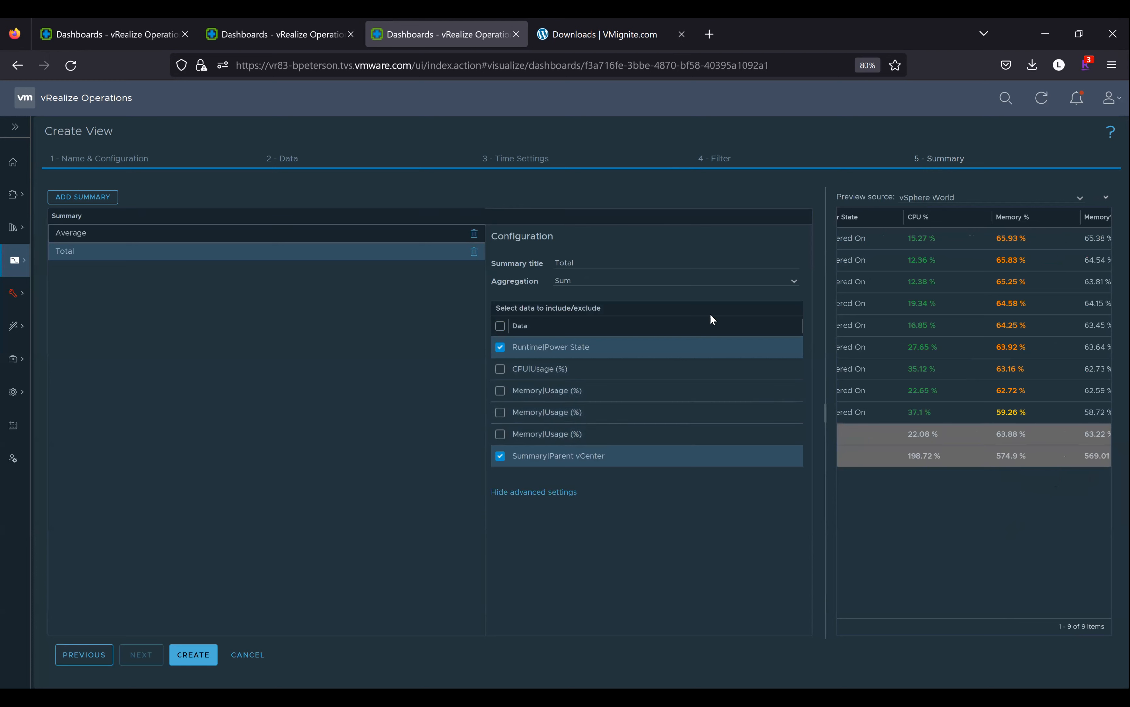
# Refresh the view preview and check the Average and Total summary rows across all columns.
pyautogui.click(1096, 197)
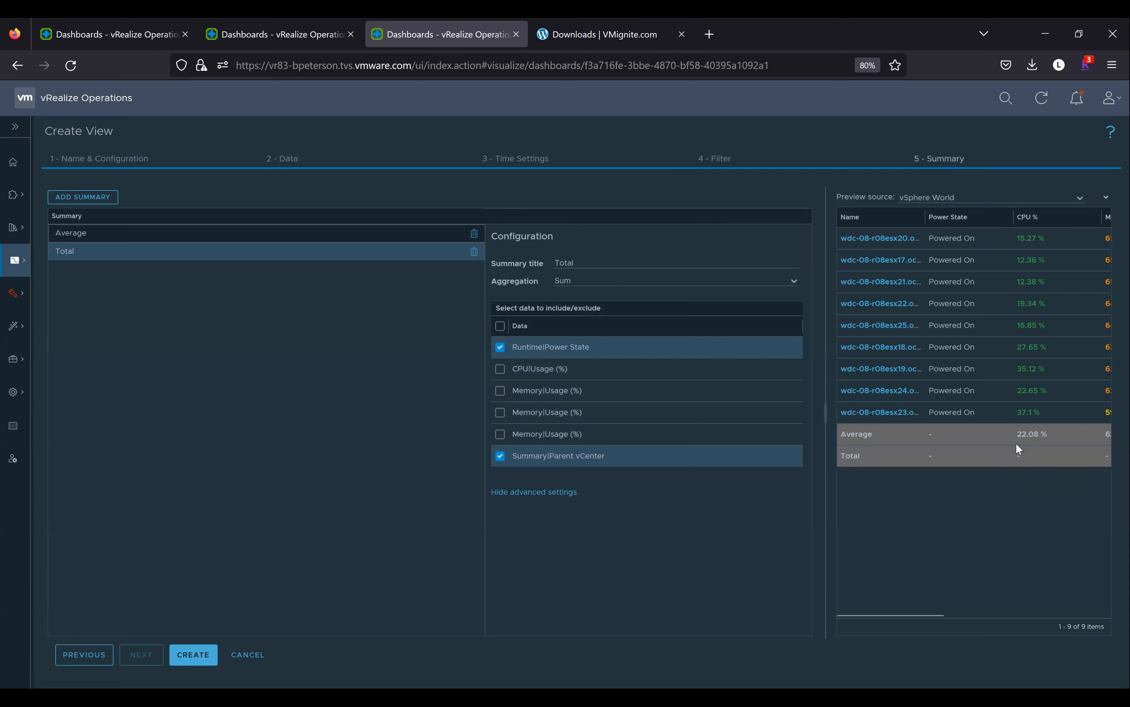
pyautogui.hscroll(5, 1016, 449)
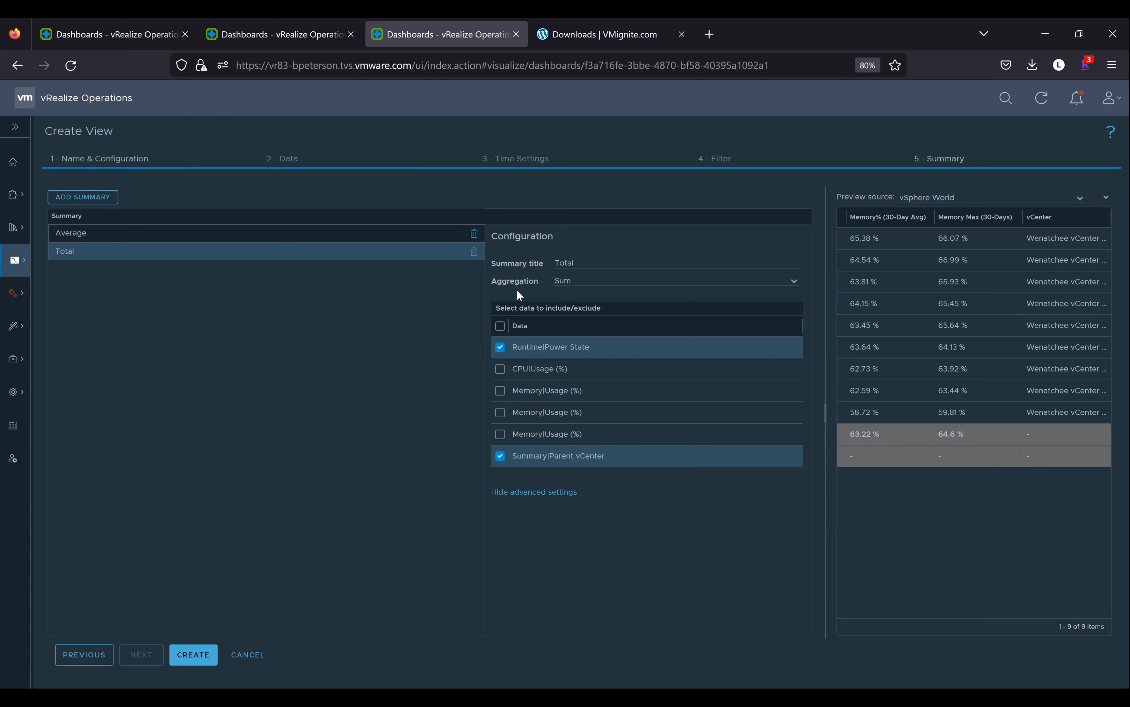
pyautogui.hscroll(-5, 996, 376)
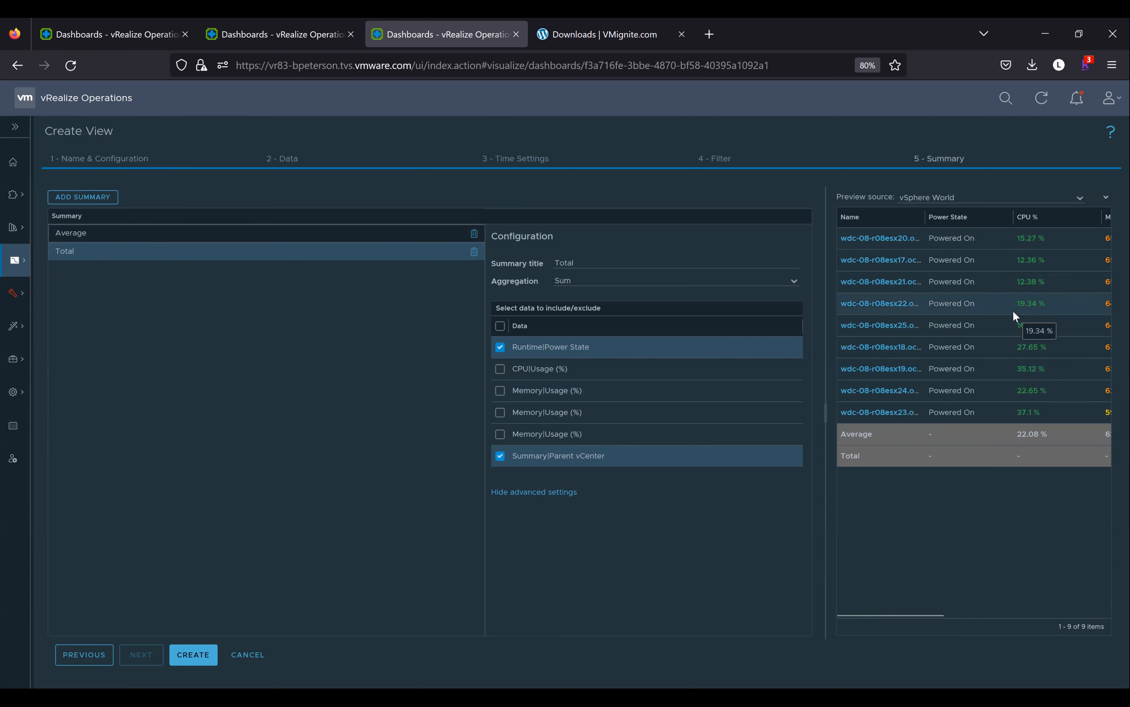
pyautogui.hscroll(2, 1013, 309)
pyautogui.hscroll(4, 1013, 310)
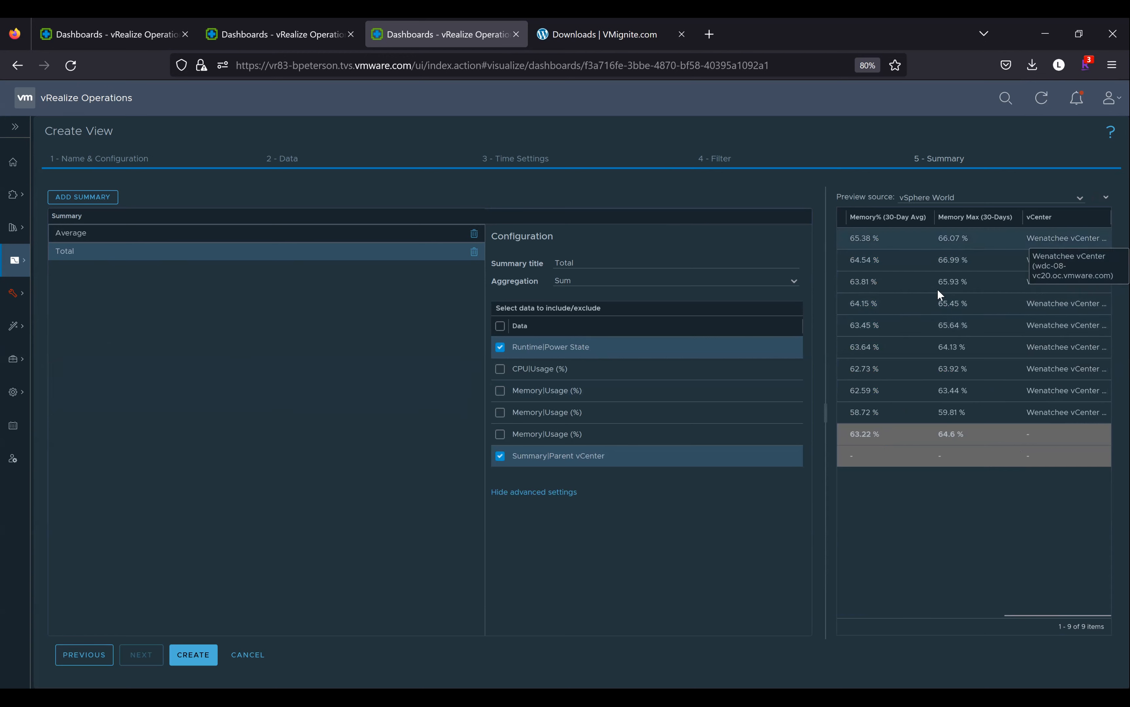
# Add the Runtime|Connection State property to the view's data and check its column in the preview.
pyautogui.click(291, 166)
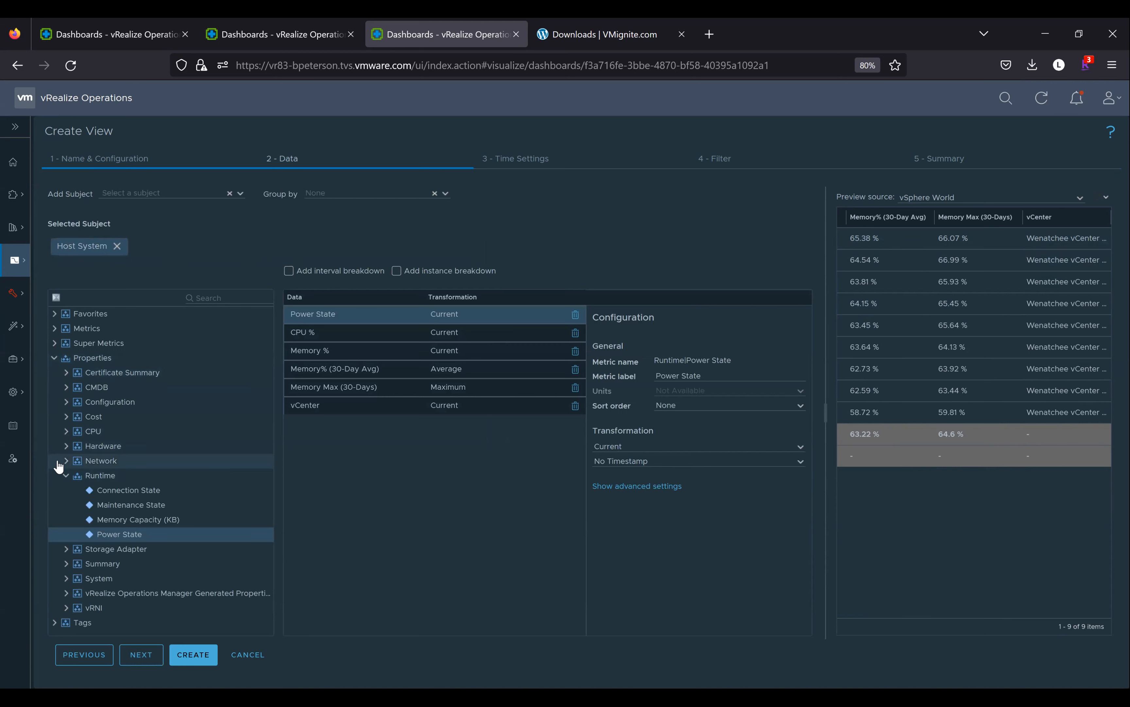
pyautogui.click(66, 579)
pyautogui.scroll(-1, 66, 579)
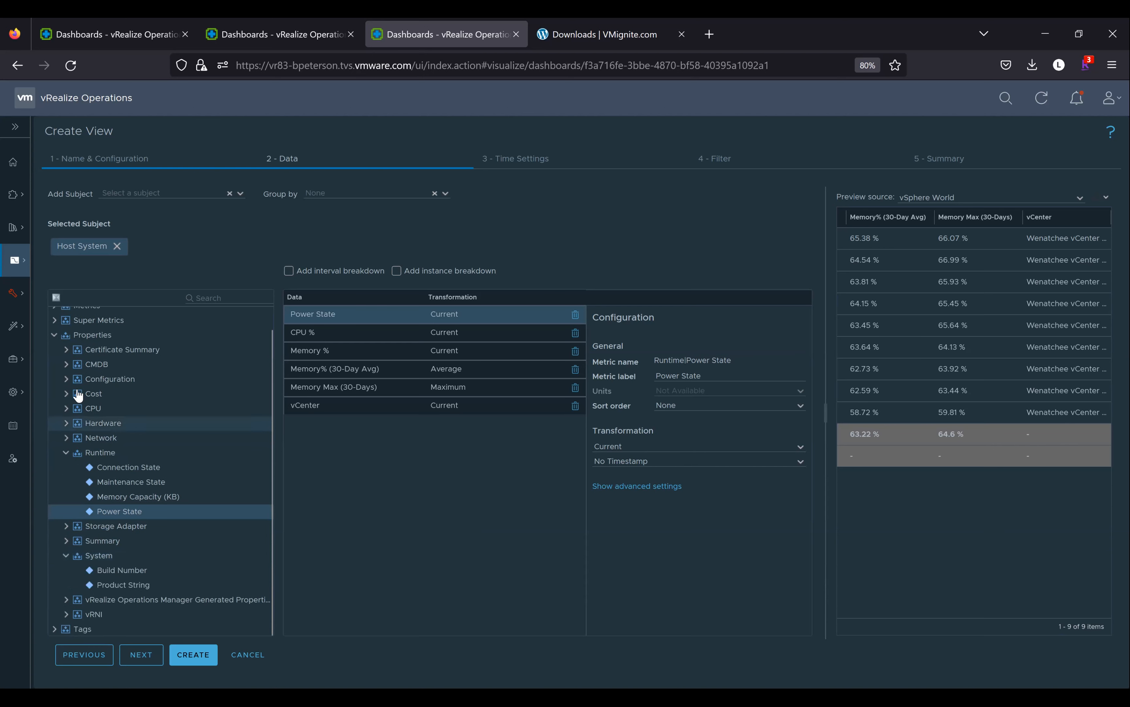
pyautogui.click(67, 379)
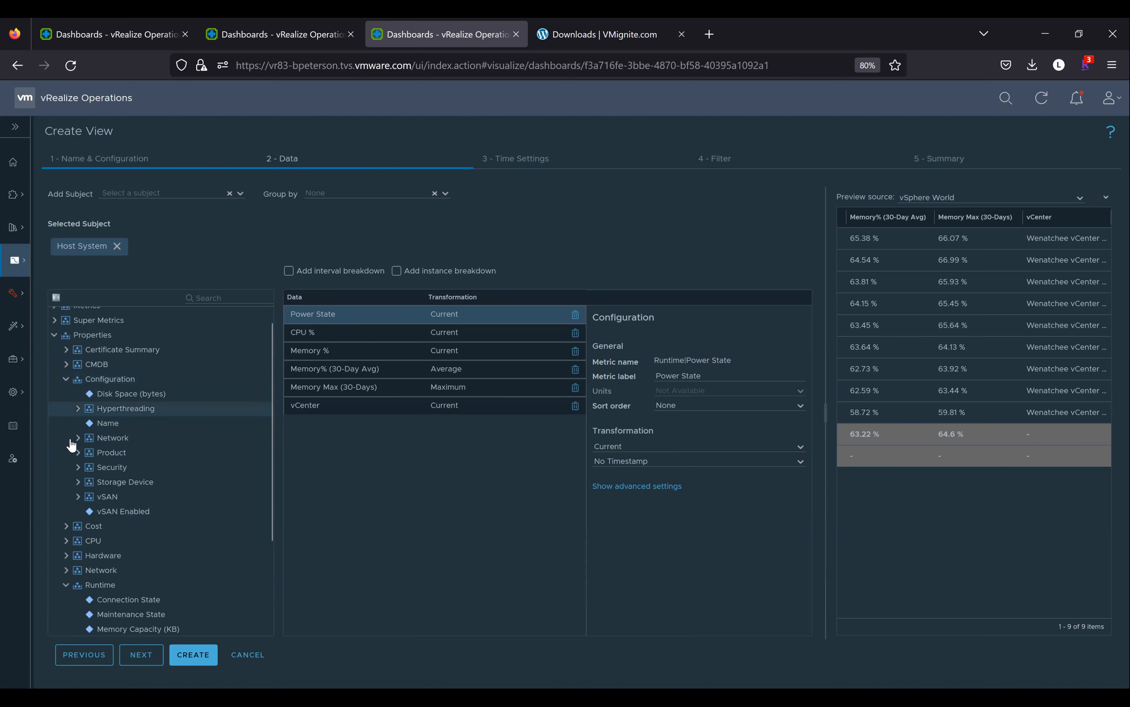
pyautogui.click(77, 452)
pyautogui.scroll(-4, 74, 453)
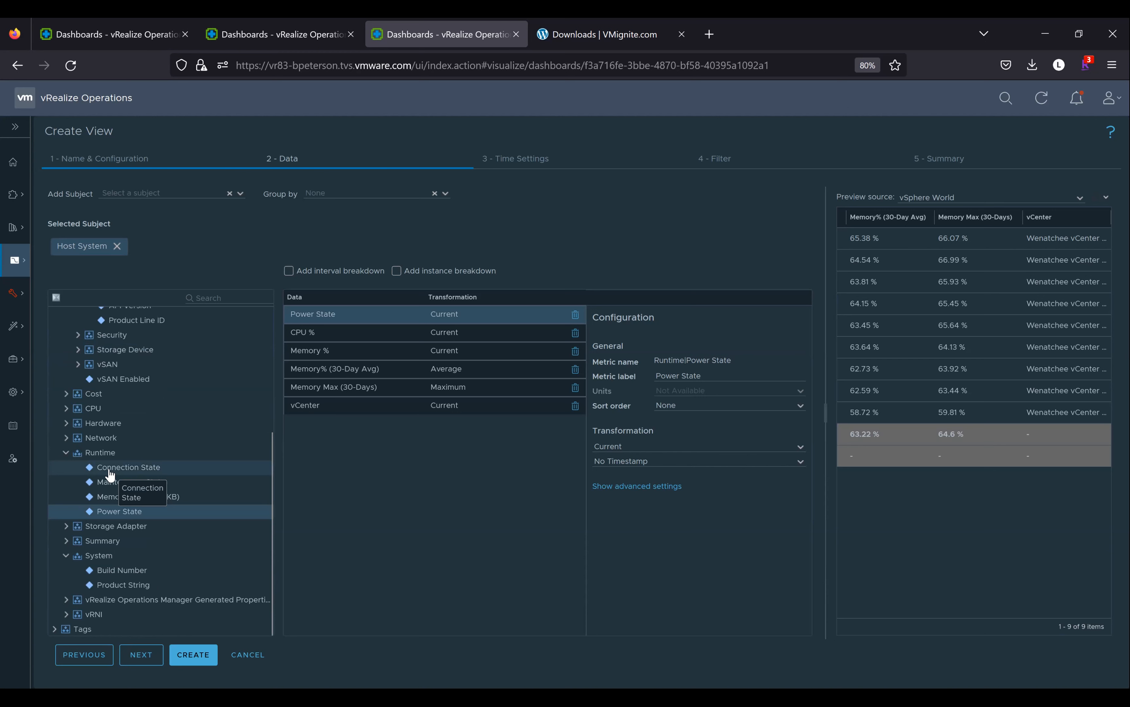
pyautogui.doubleClick(110, 470)
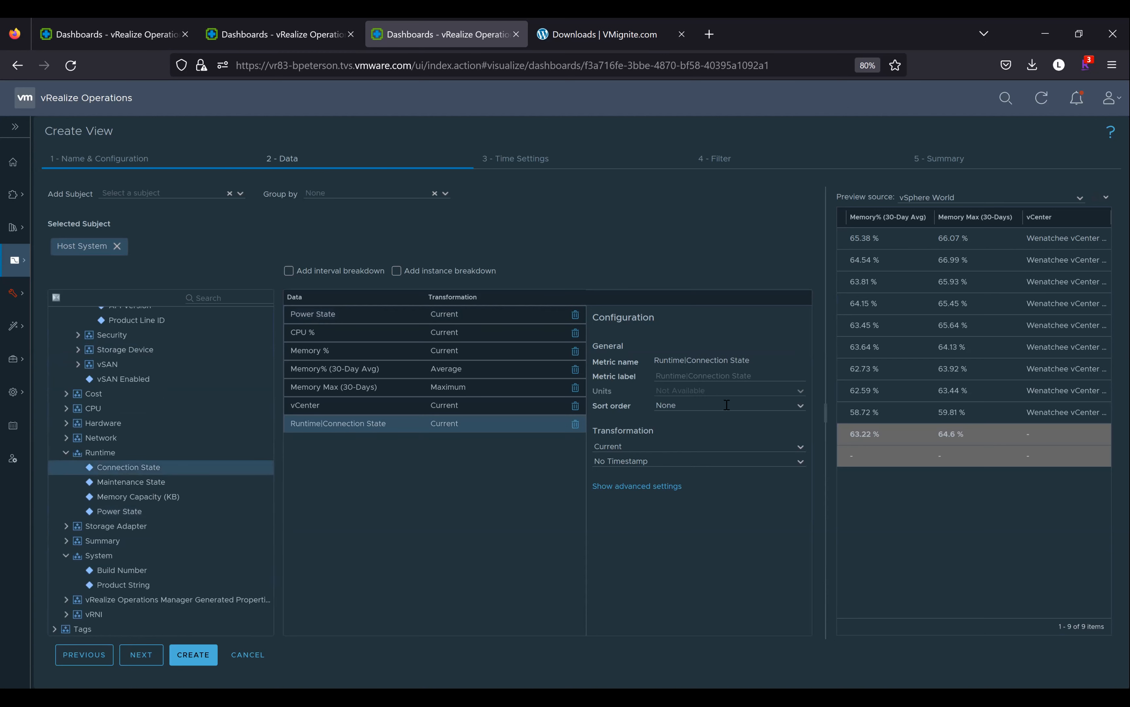
pyautogui.click(698, 378)
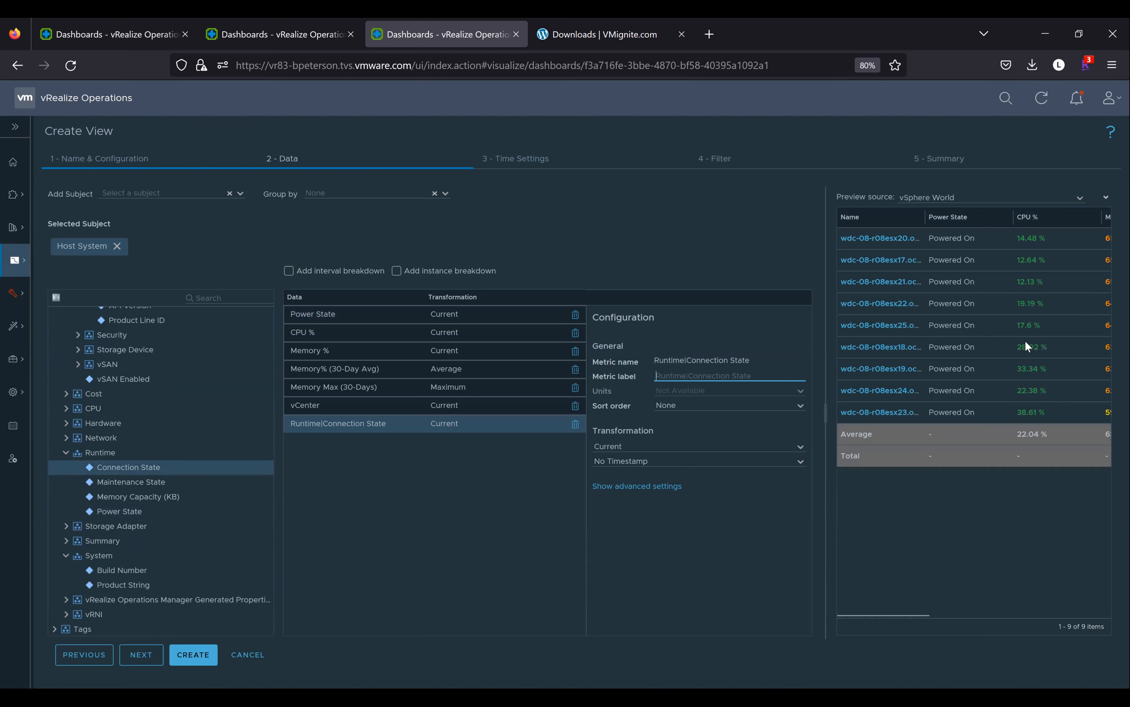
pyautogui.hscroll(10, 1028, 346)
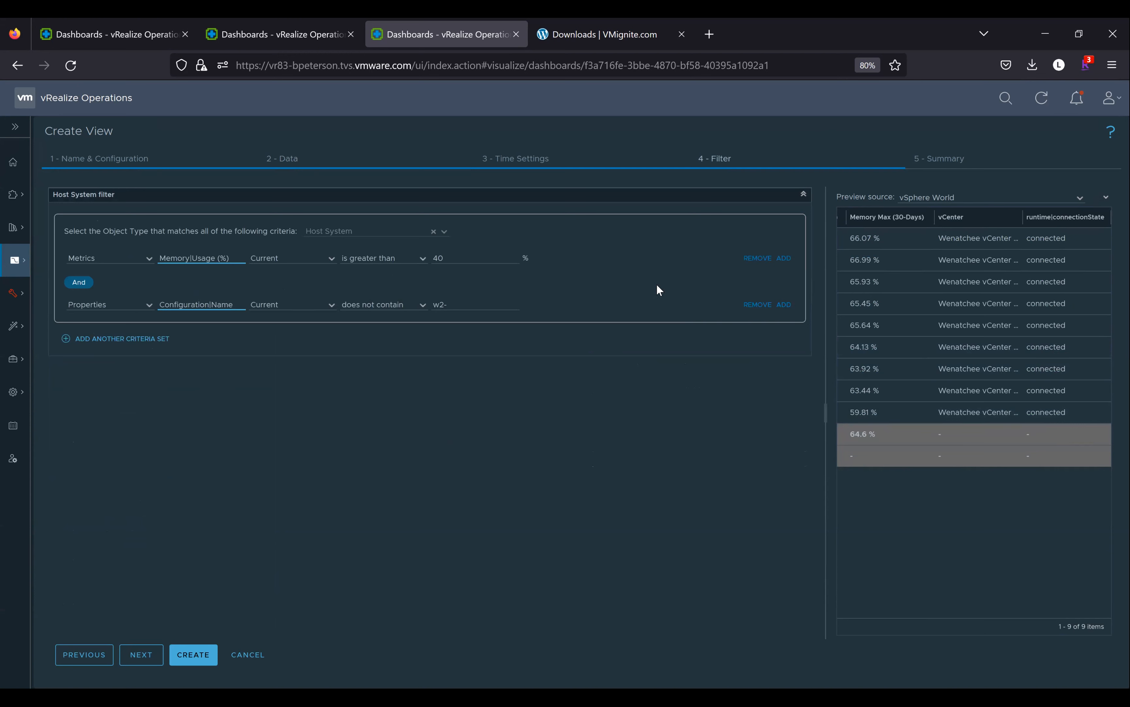
# Remove the Memory|Usage (%) criterion from the Host System filter and check the connection states in the refreshed preview.
pyautogui.moveTo(448, 261); pyautogui.dragTo(421, 263)
pyautogui.press('BackSpace')
pyautogui.click(749, 260)
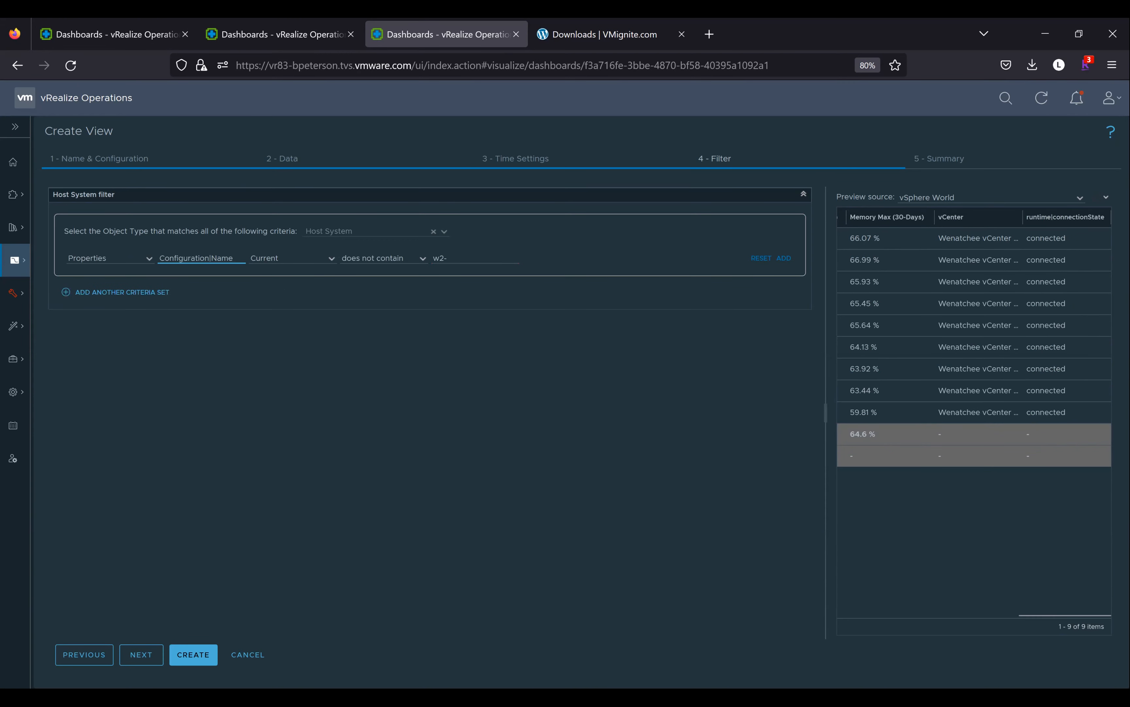
pyautogui.hscroll(10, 1035, 325)
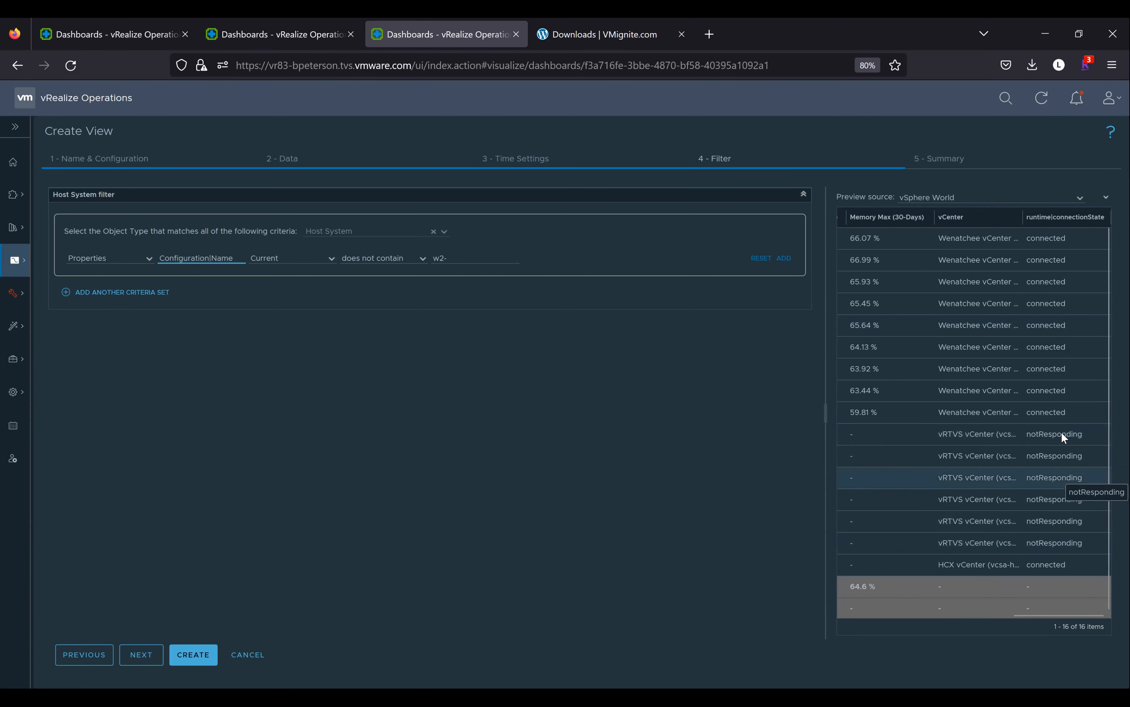
# Return to the view's data configuration and label the Runtime|Connection State metric "Connection State".
pyautogui.click(145, 161)
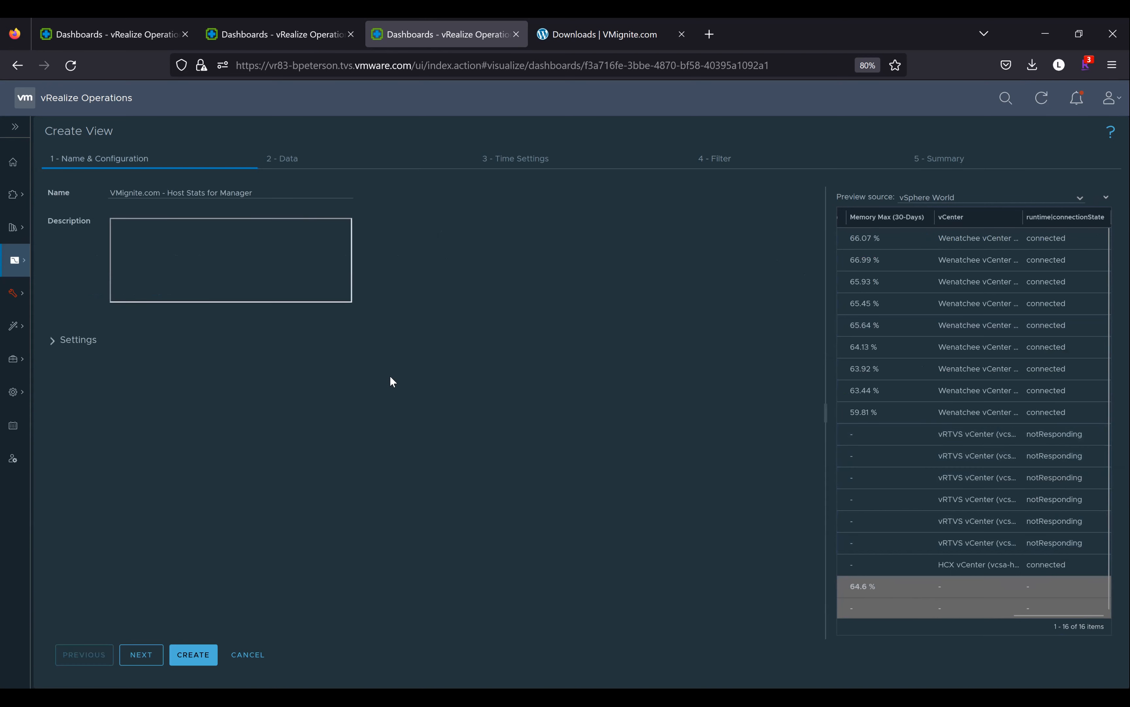
pyautogui.click(288, 161)
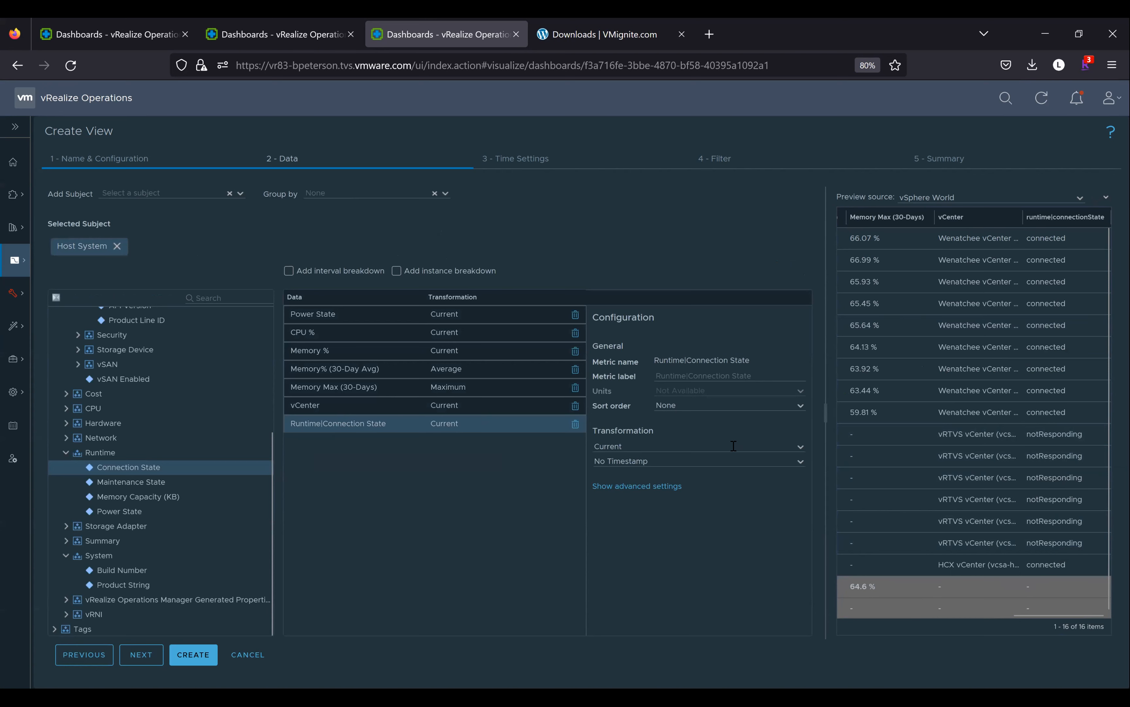
pyautogui.click(712, 376)
pyautogui.write('Co')
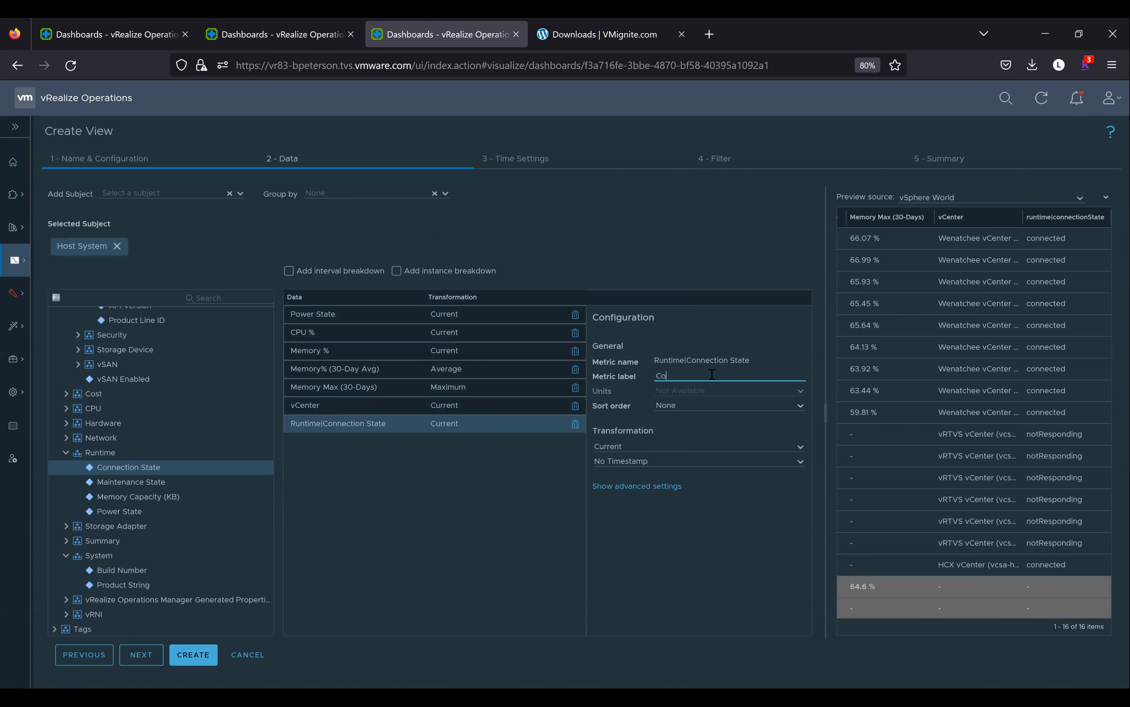
pyautogui.write('nnection State')
# Set the red bound of Connection State to "notresponding" in its advanced settings and check the coloring in the preview.
pyautogui.click(663, 486)
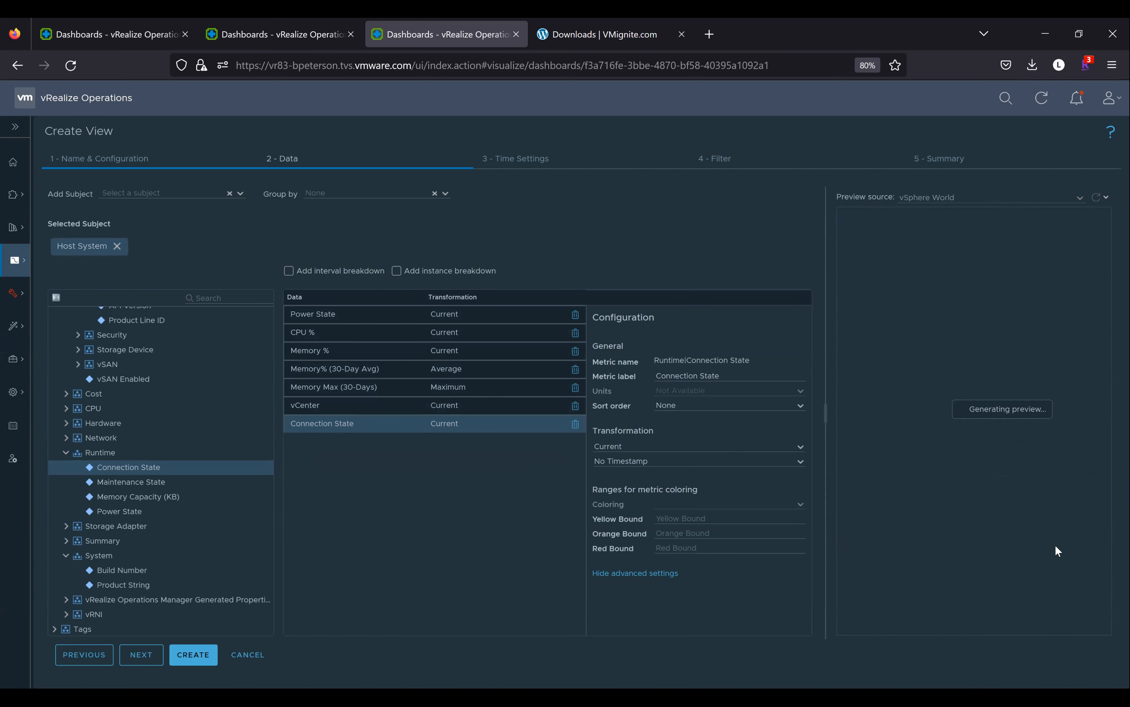
pyautogui.hscroll(5, 1059, 538)
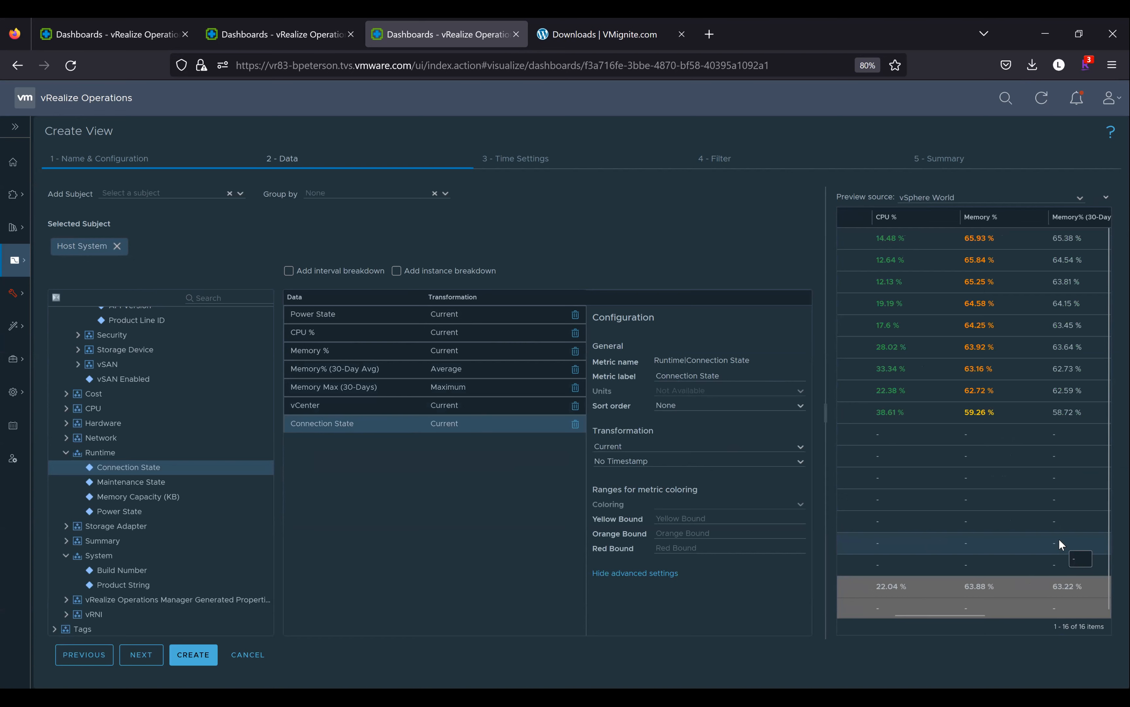
pyautogui.hscroll(2, 1026, 550)
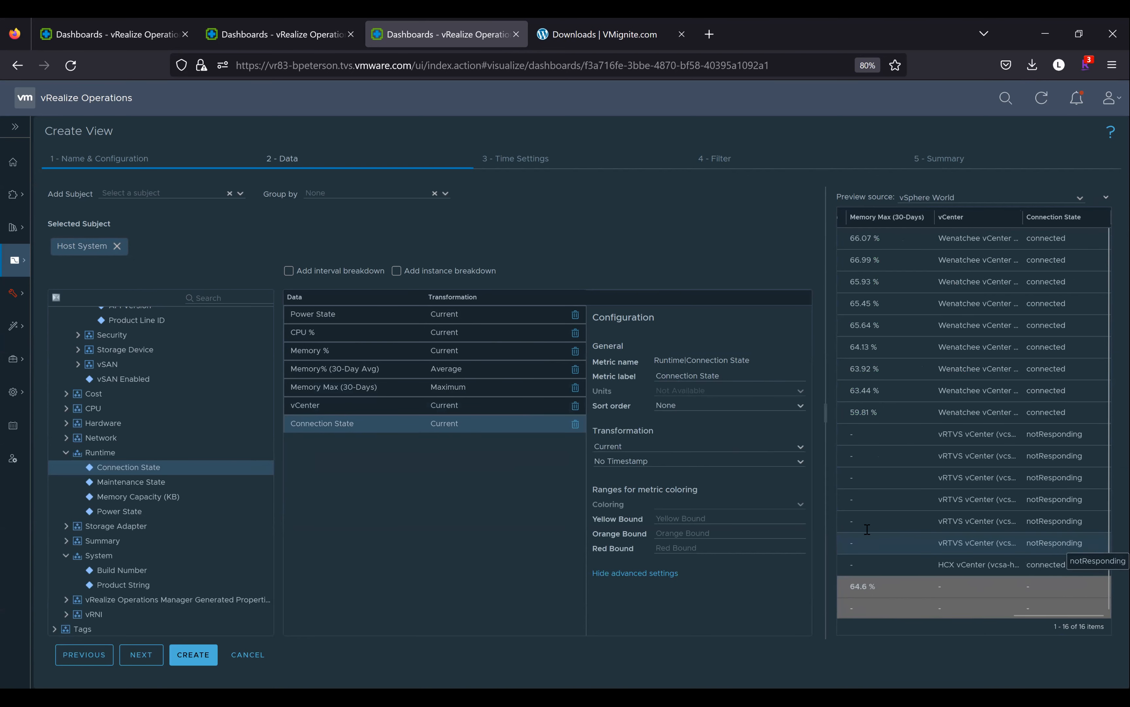
pyautogui.click(727, 548)
pyautogui.write('no')
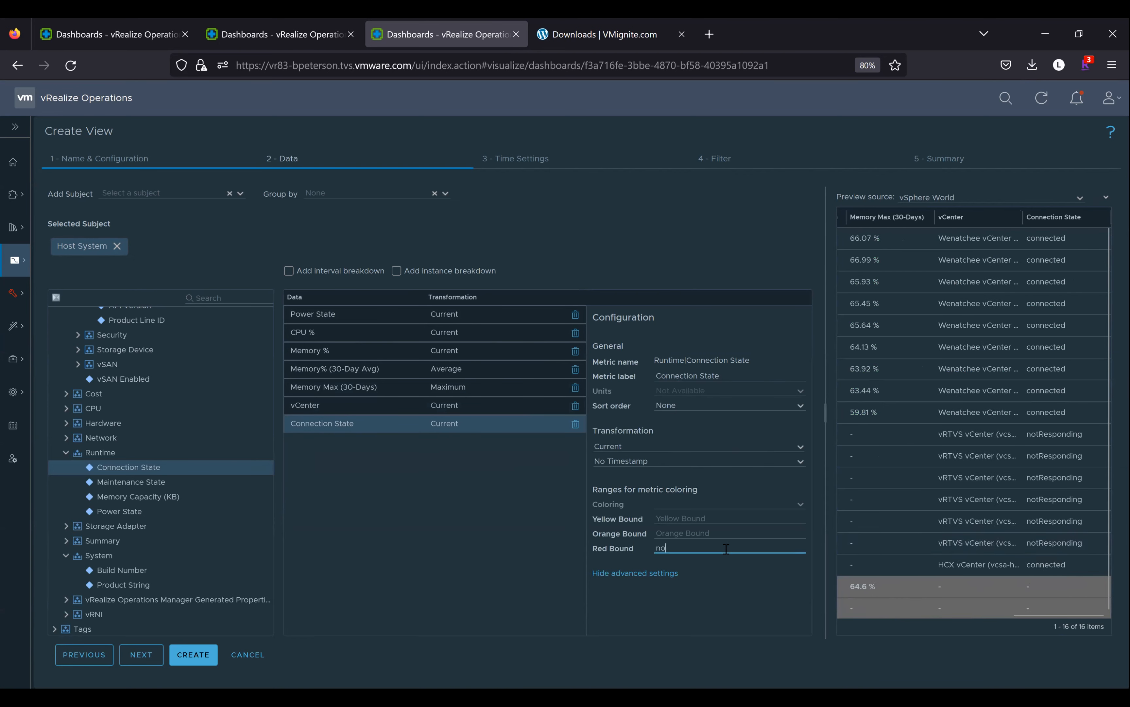
pyautogui.write('tresponding')
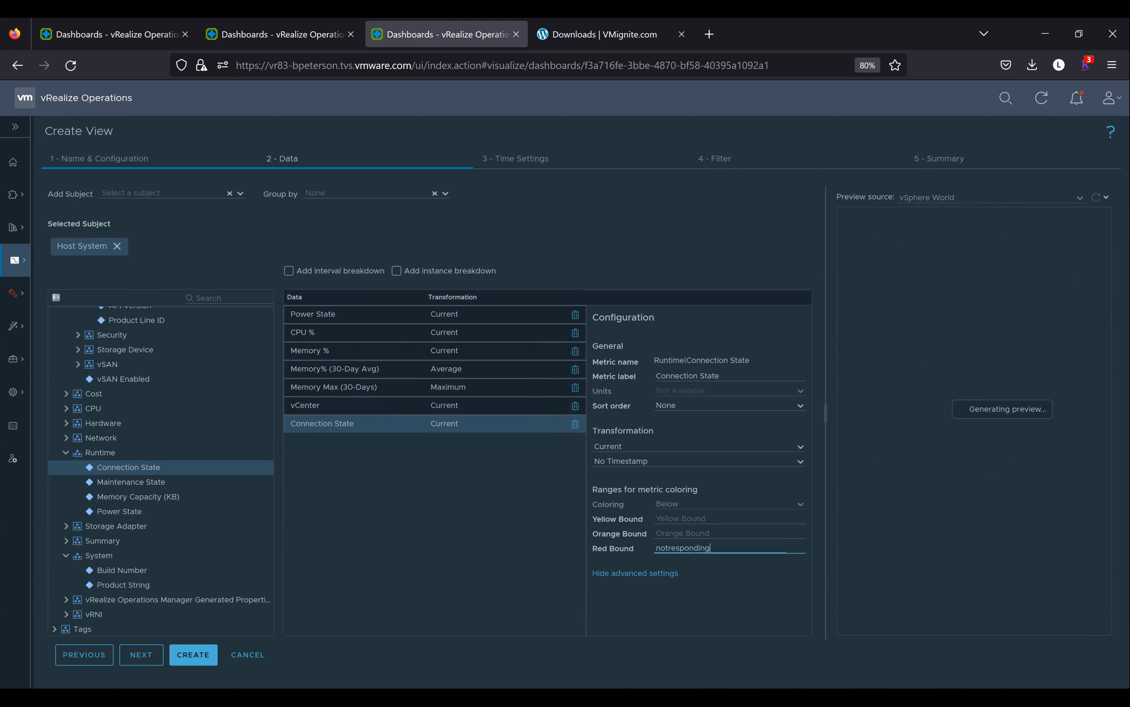
pyautogui.hscroll(5, 1013, 495)
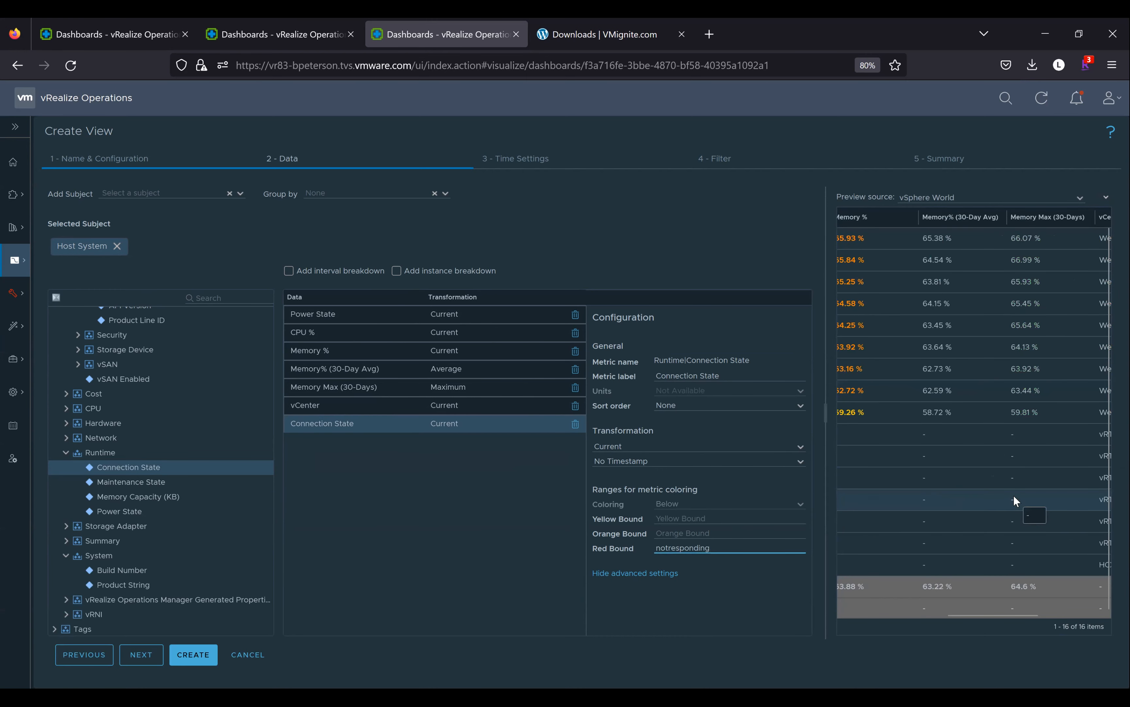
pyautogui.hscroll(2, 1053, 487)
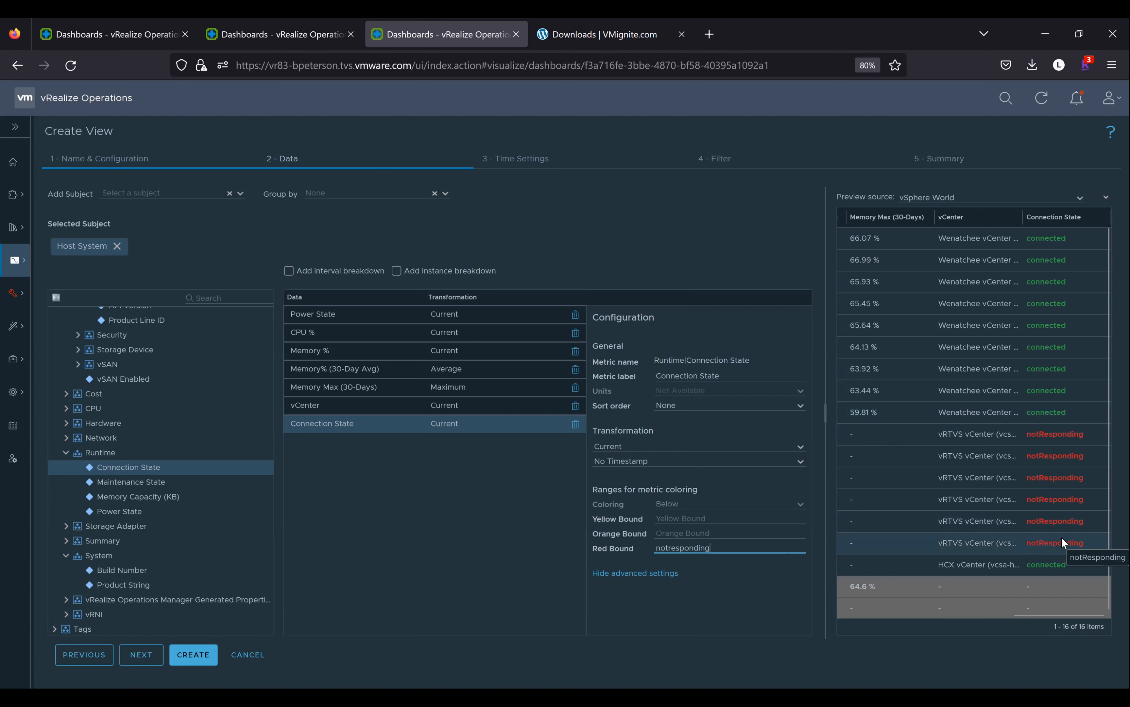
# Try "connected" as the yellow bound of Connection State in the preview, and clear that bound again.
pyautogui.click(682, 520)
pyautogui.write('connected')
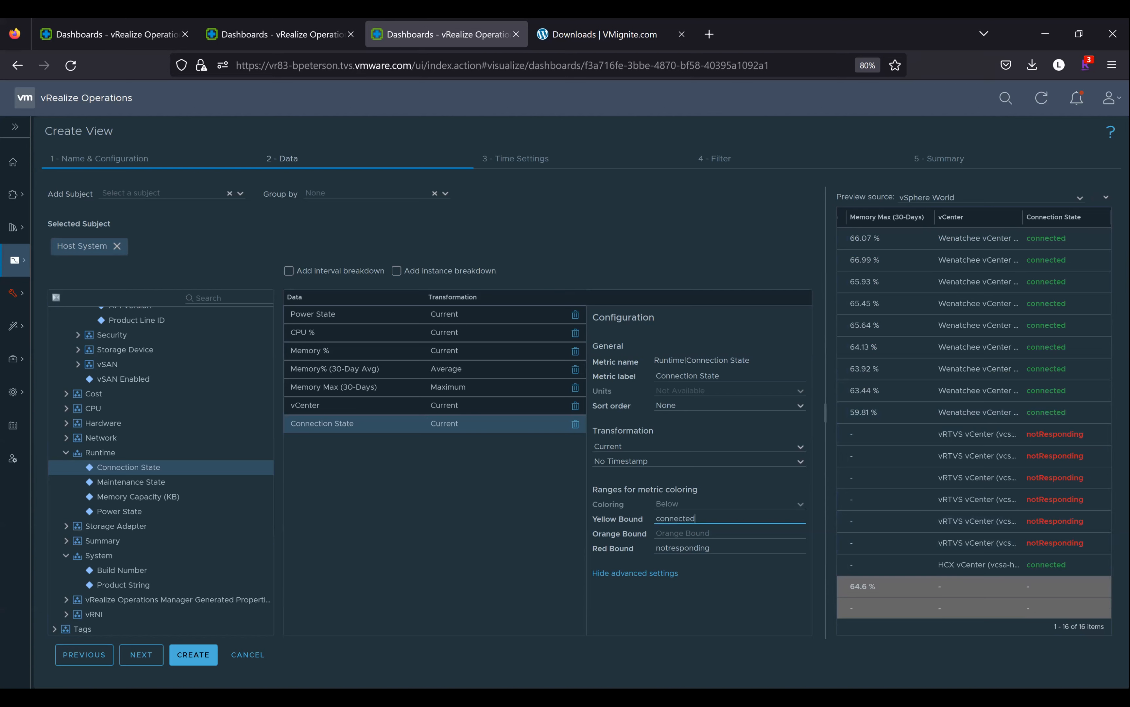
pyautogui.click(1096, 198)
pyautogui.hscroll(5, 1021, 397)
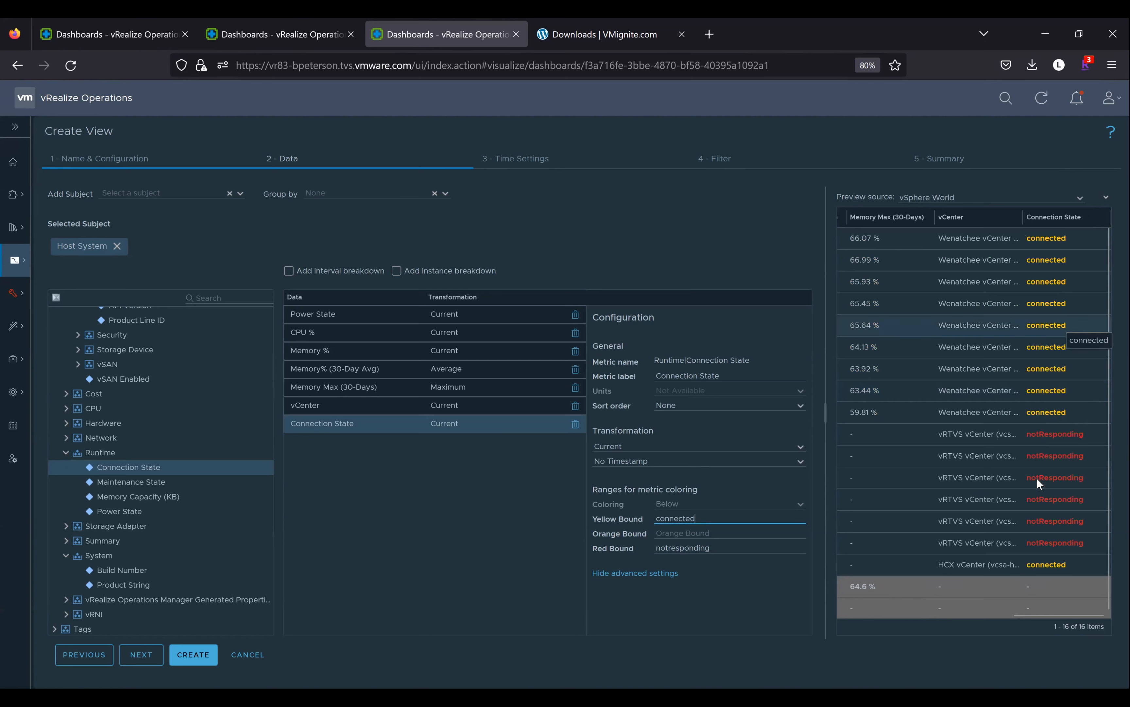
pyautogui.hotkey('ctrl', 'a')
pyautogui.press('BackSpace')
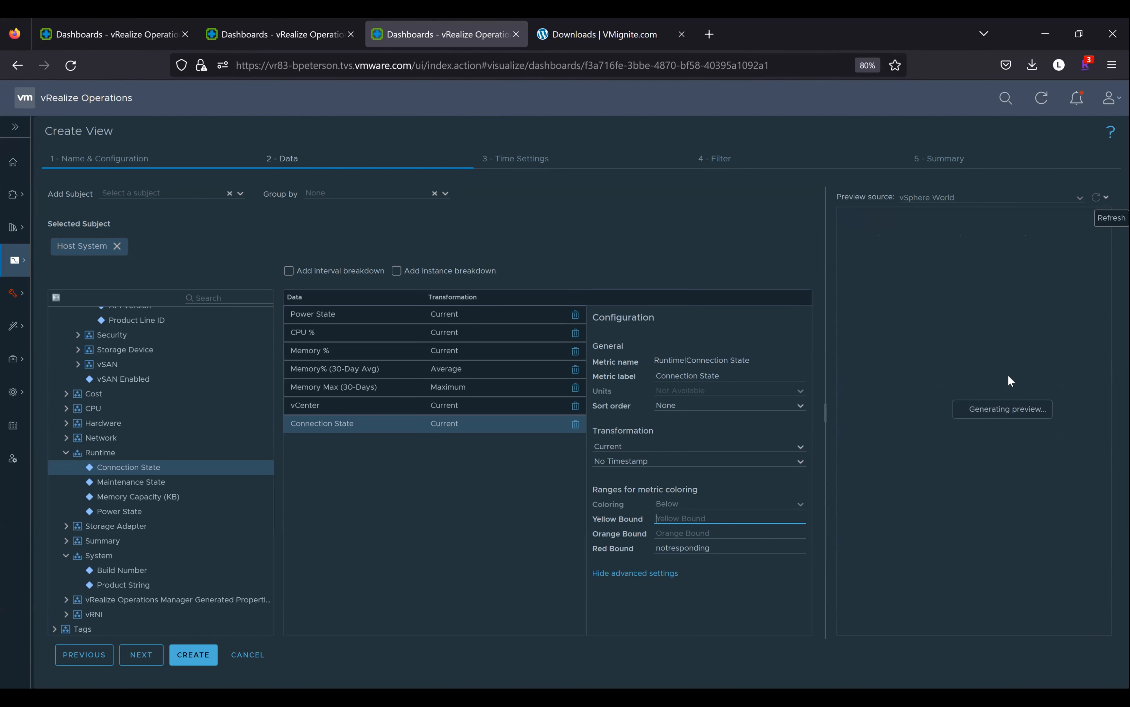
pyautogui.hscroll(5, 1008, 374)
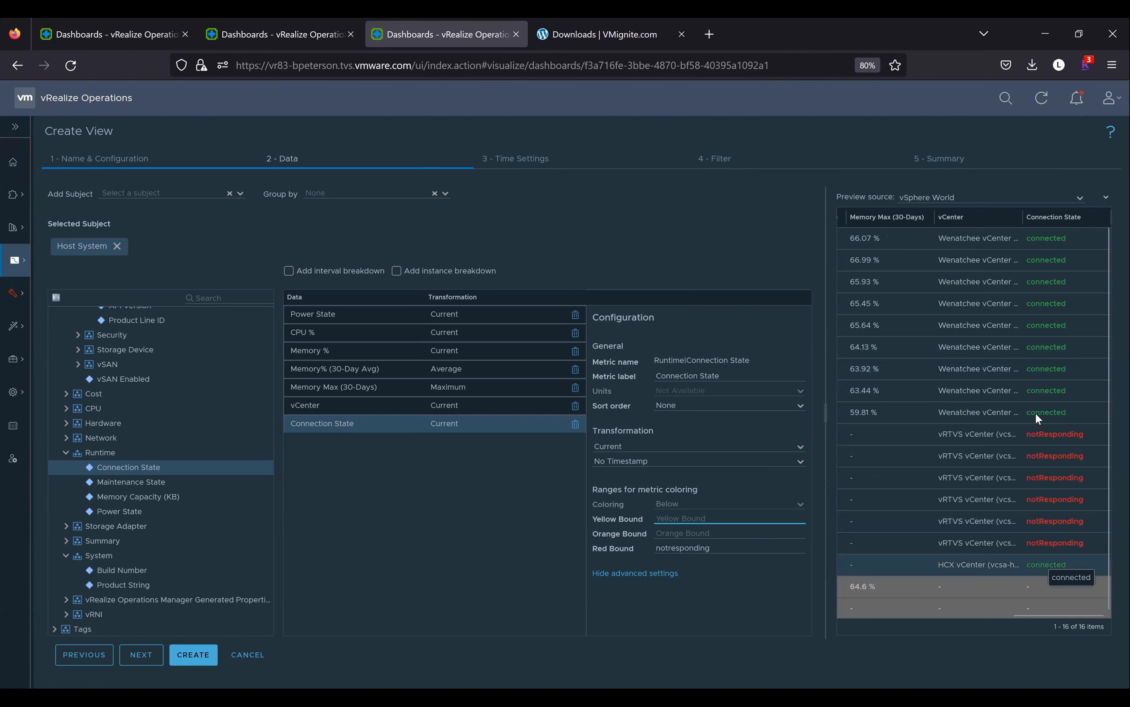
# Create the view, save the Host Stats widget with "VMignite.com - Host Stats for Manager", and review the host list on the dashboard.
pyautogui.hscroll(-3, 1033, 421)
pyautogui.hscroll(-3, 1033, 427)
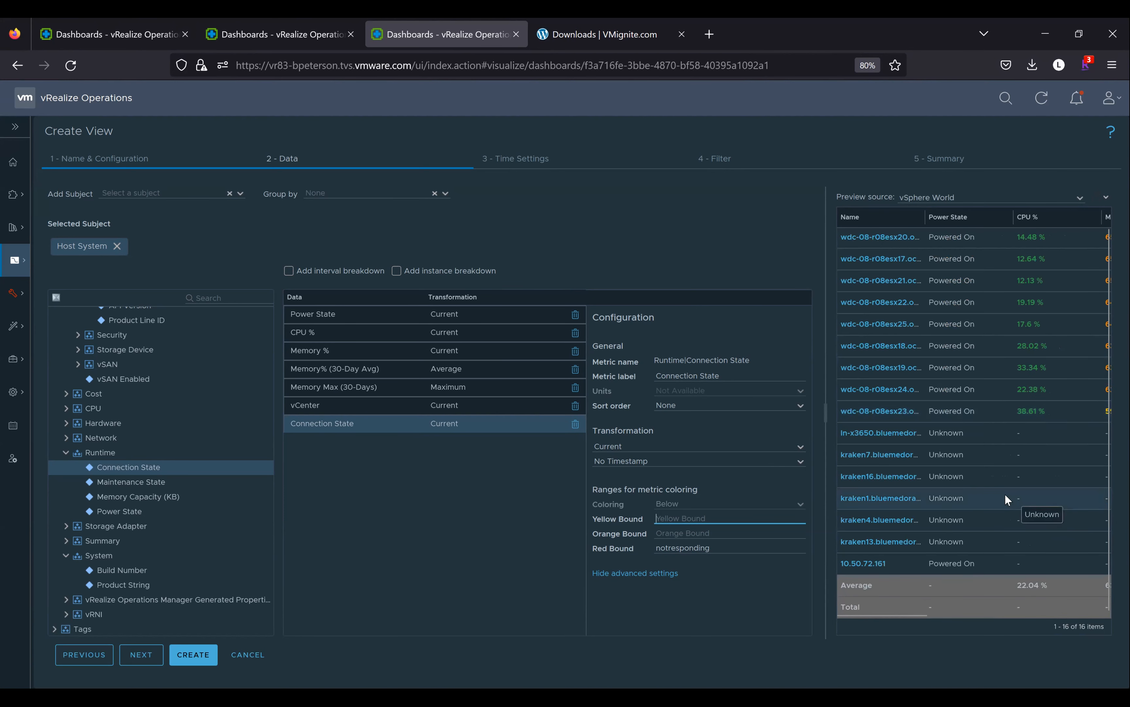
pyautogui.click(192, 658)
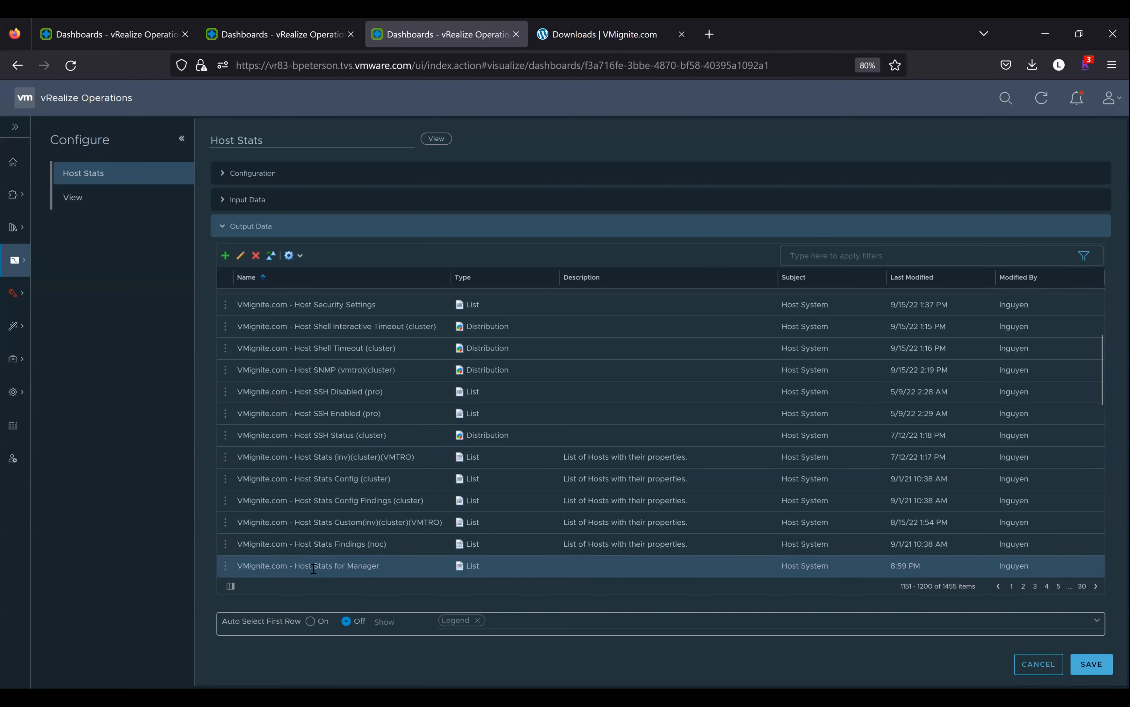
pyautogui.click(1092, 664)
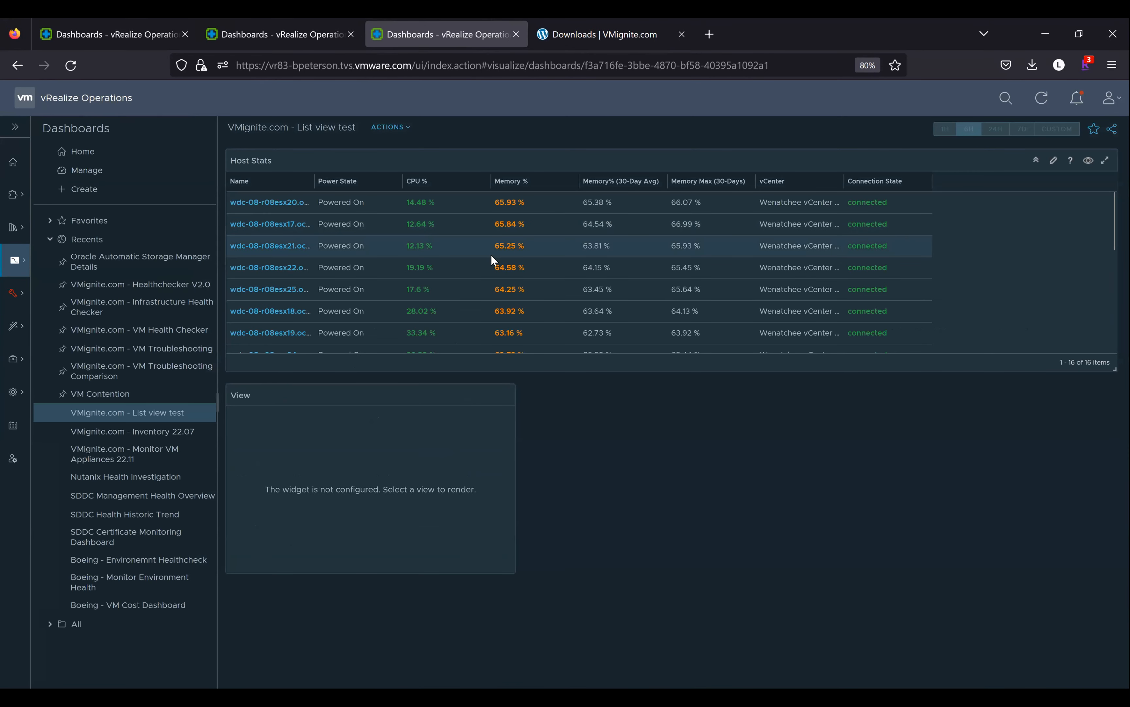
pyautogui.scroll(-5, 492, 257)
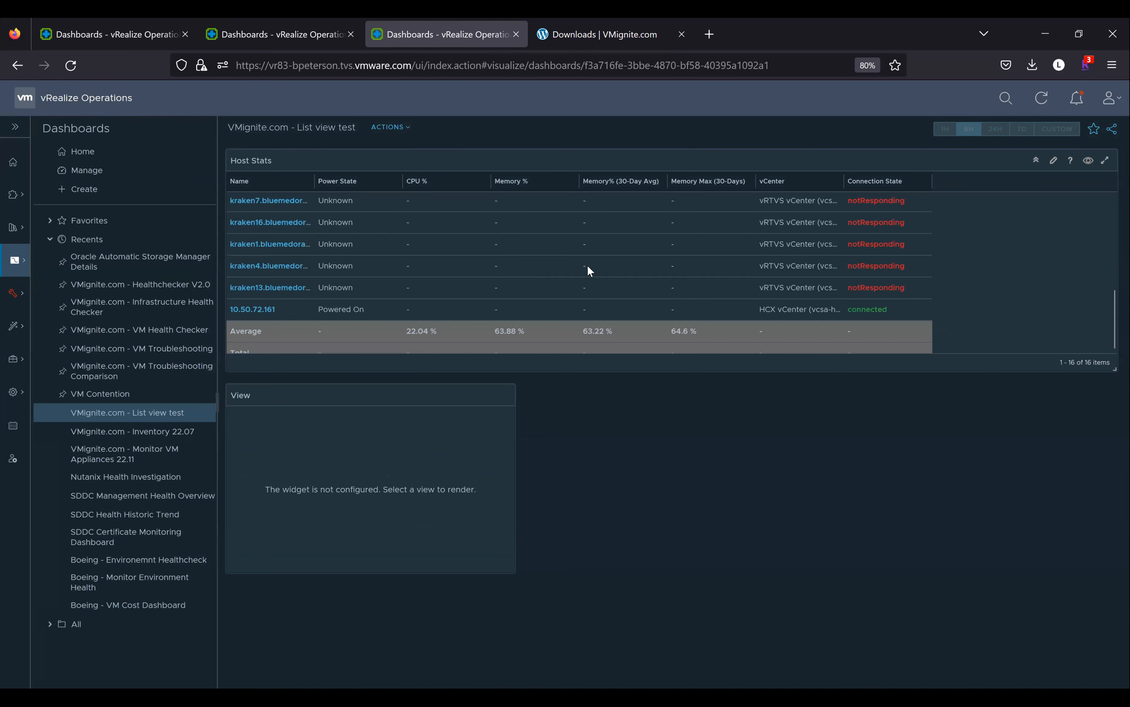
pyautogui.scroll(5, 587, 264)
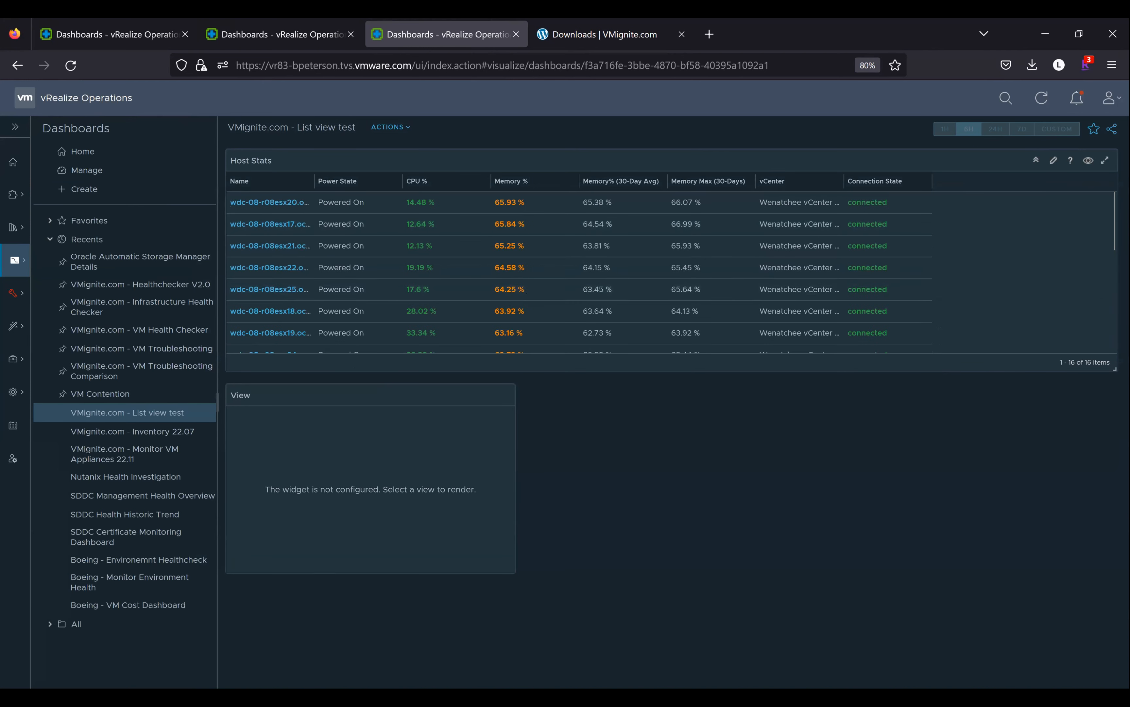
# Show the Host Stats widget's toolbar and inspect its relative date range settings without applying a change.
pyautogui.click(1088, 160)
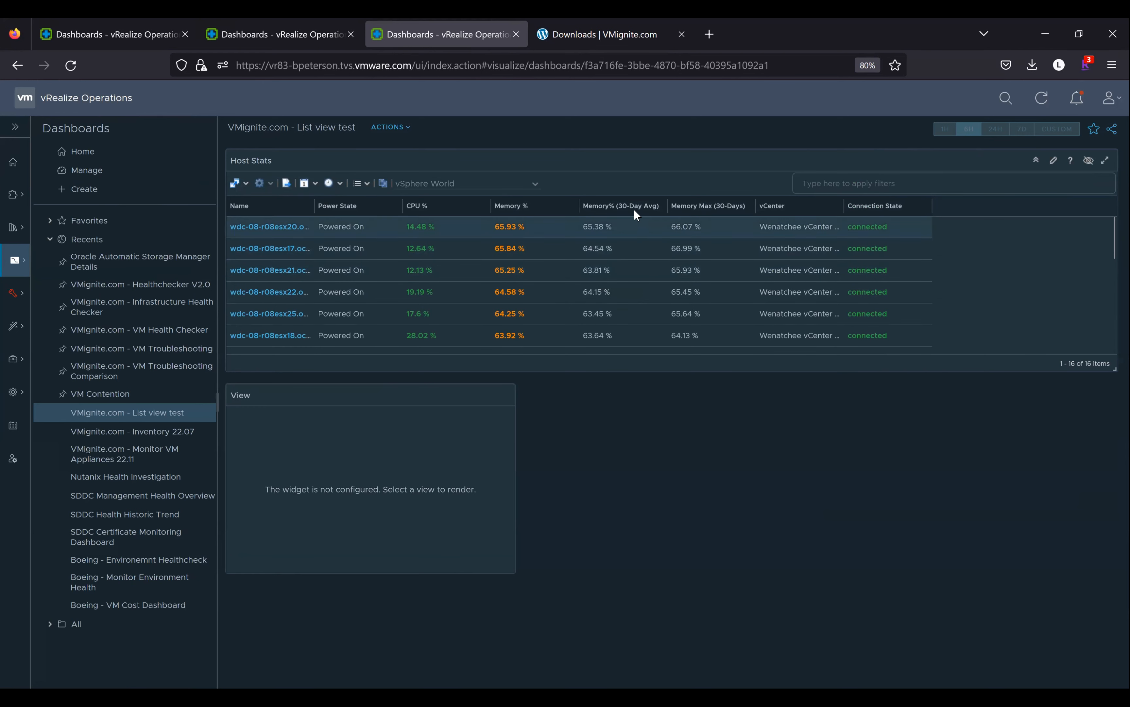
pyautogui.click(312, 183)
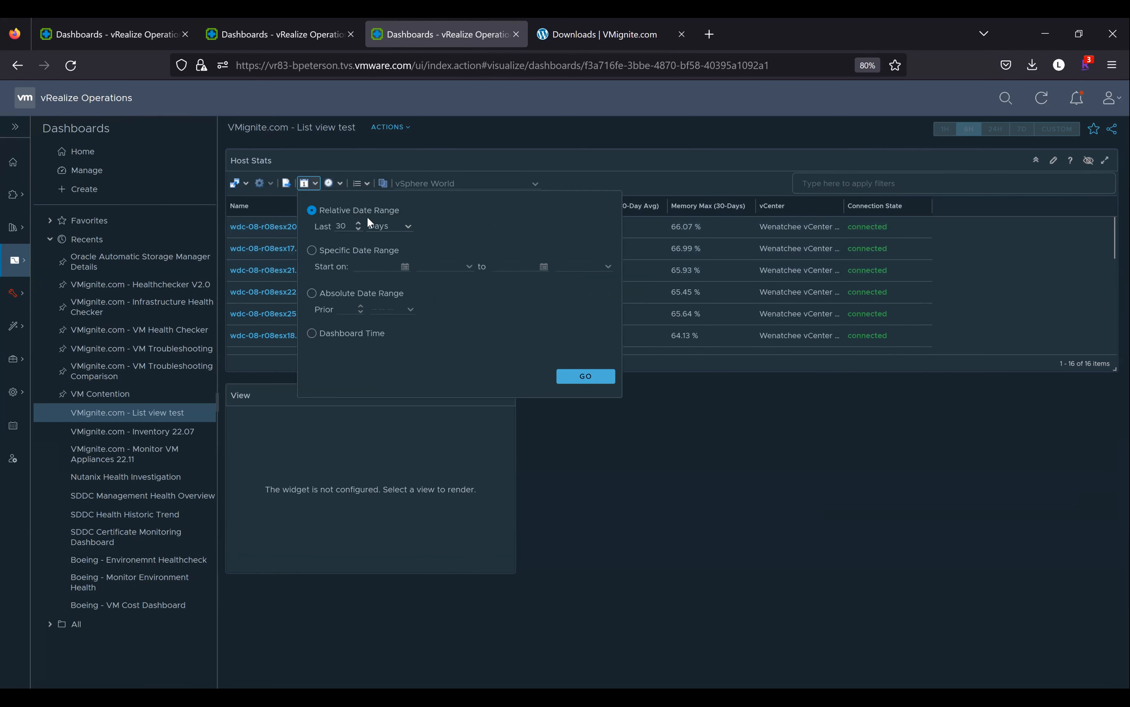
pyautogui.click(351, 225)
pyautogui.click(667, 406)
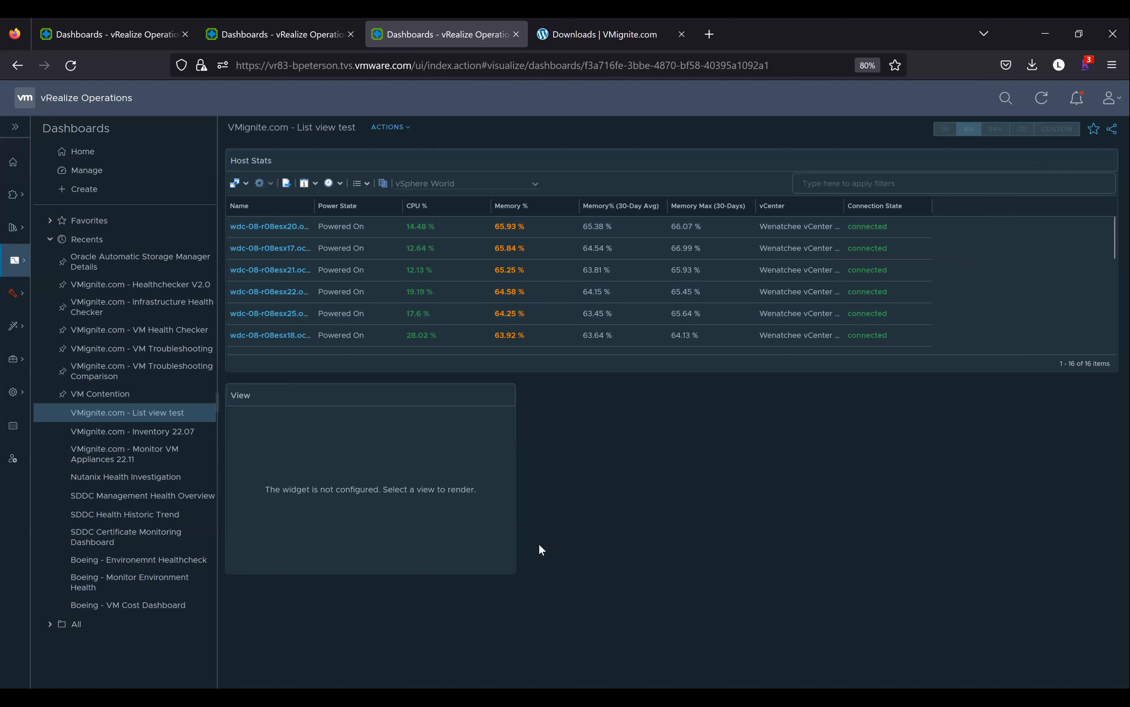
# Widen the unconfigured View widget to the full width of the dashboard, matching Host Stats.
pyautogui.moveTo(511, 573); pyautogui.dragTo(1117, 606)
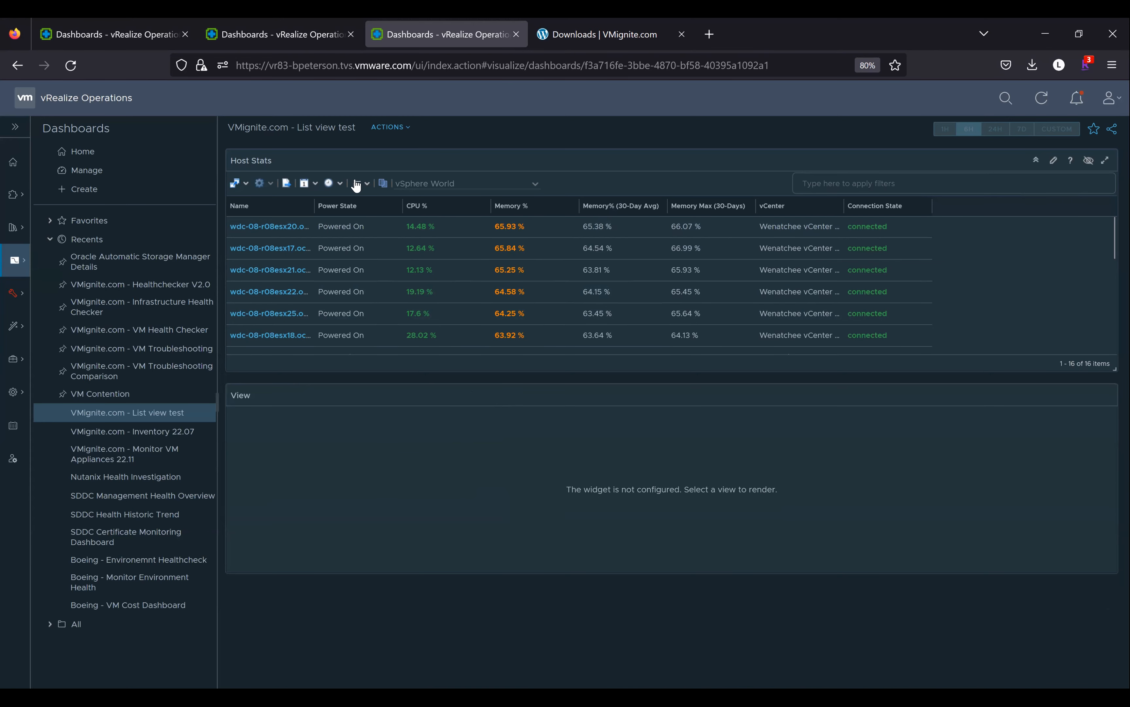
# Examine all columns of the VM Inventory widget on the "VMignite.com - Inventory 22.07" dashboard.
pyautogui.click(277, 36)
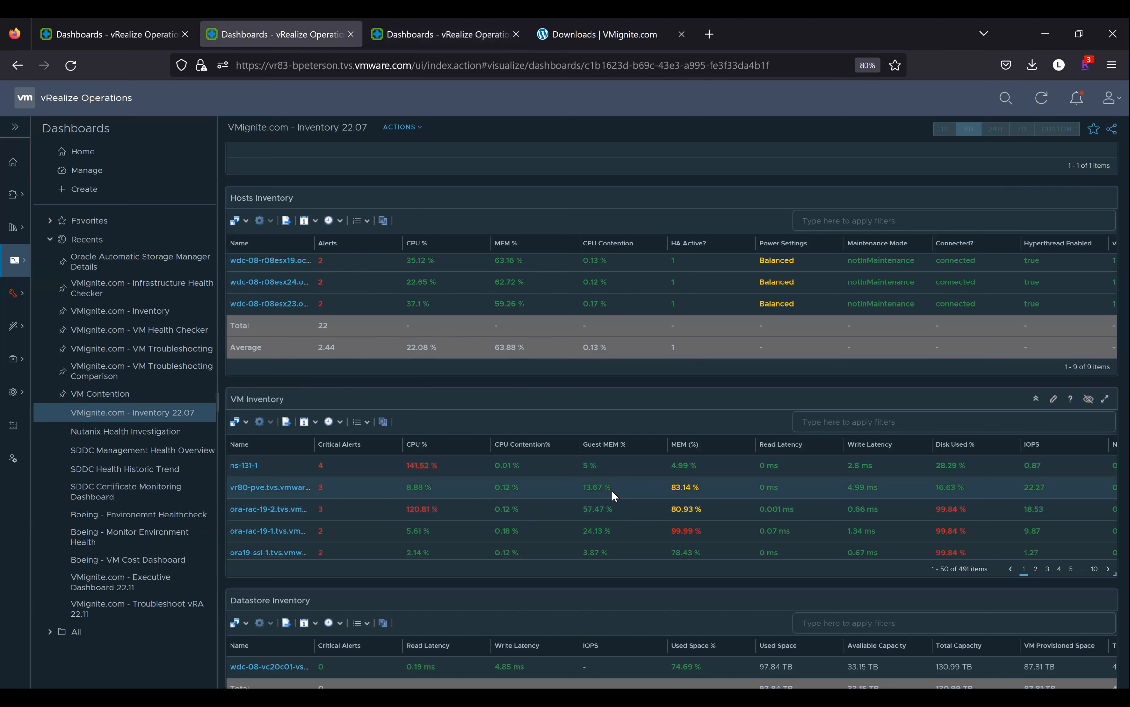
pyautogui.hscroll(3, 880, 505)
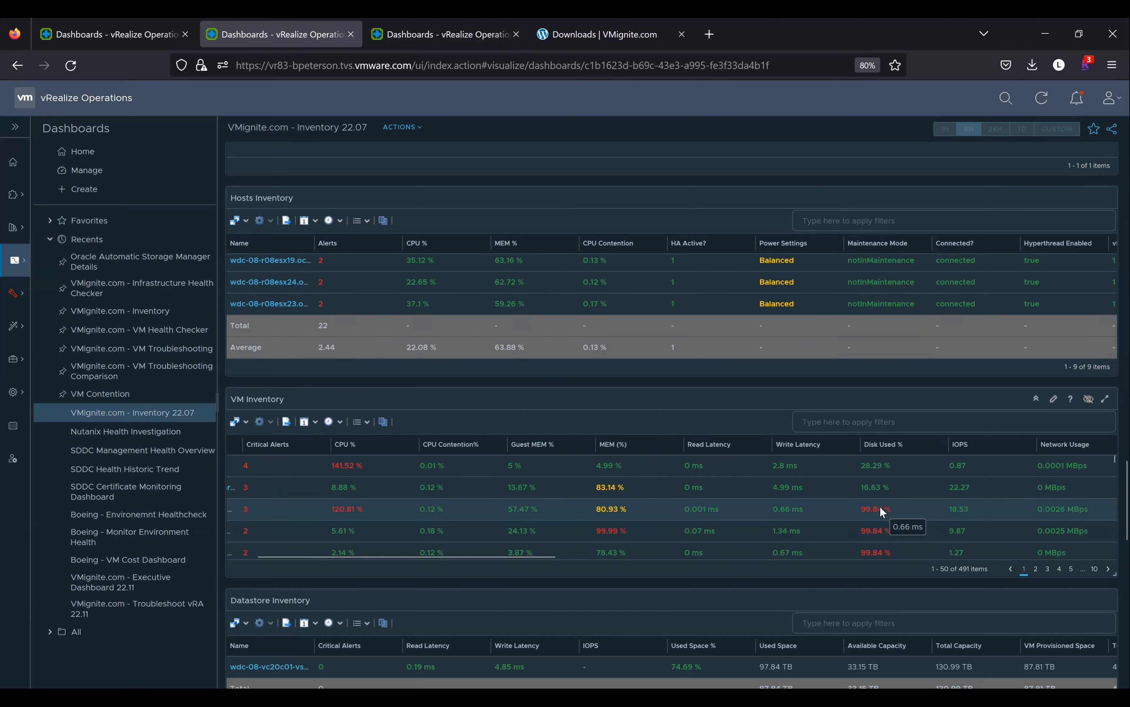
pyautogui.hscroll(5, 879, 507)
pyautogui.hscroll(8, 880, 507)
pyautogui.hscroll(4, 880, 507)
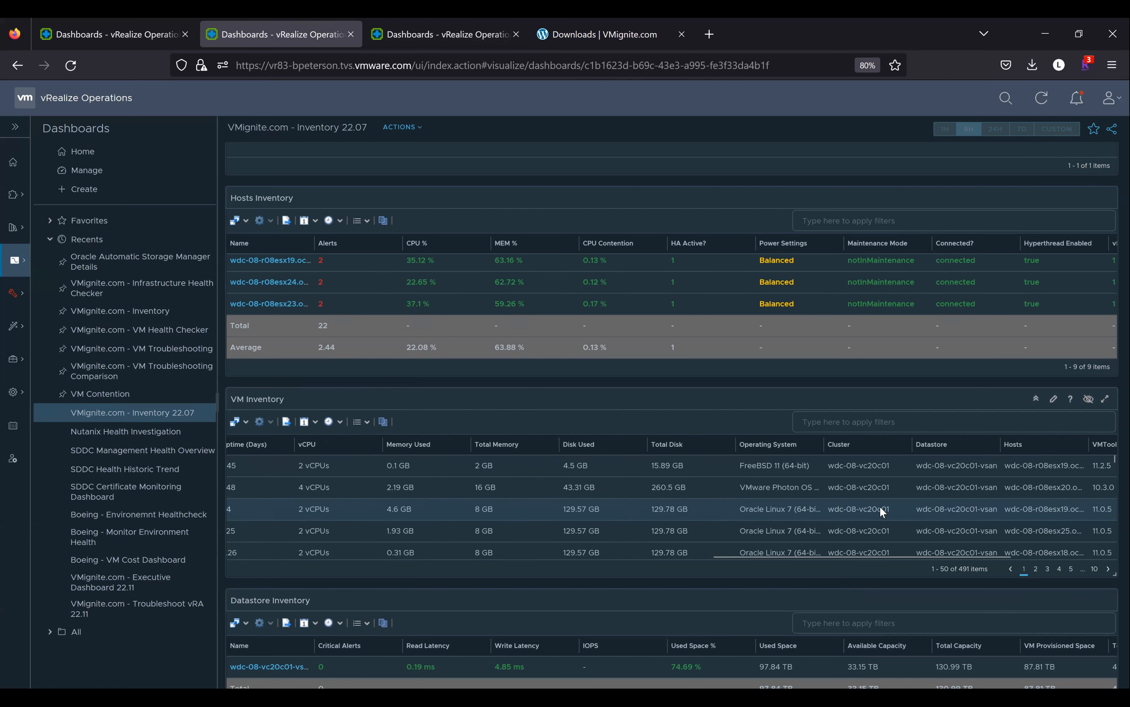
pyautogui.hscroll(-15, 880, 507)
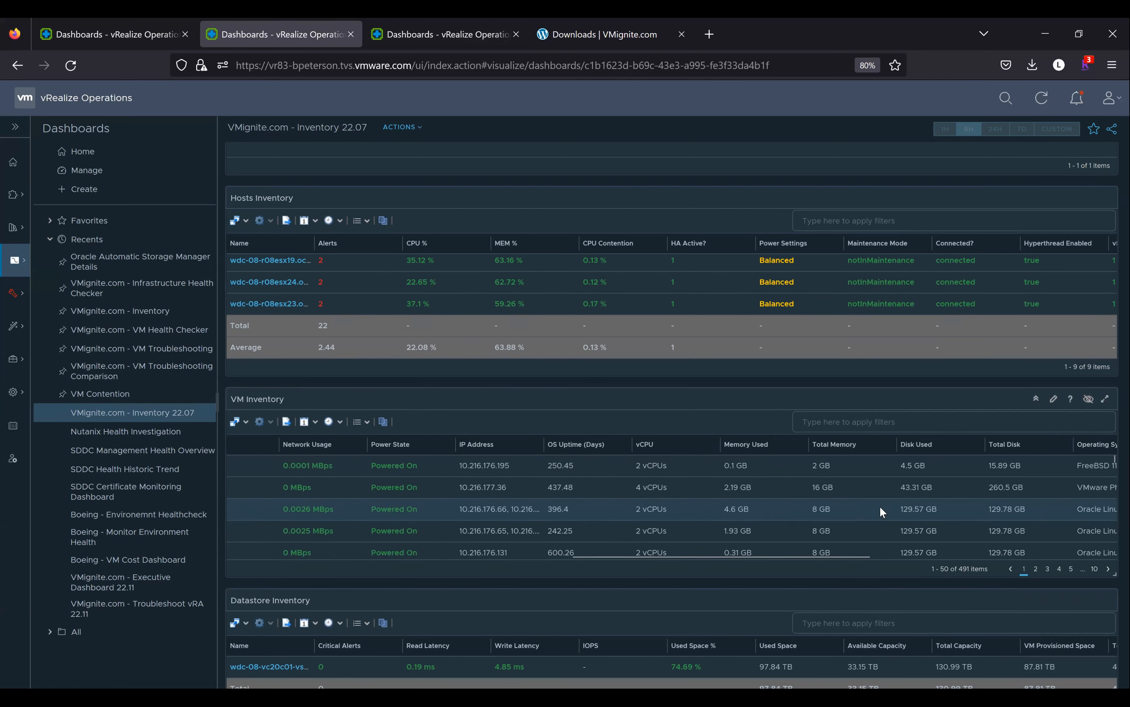
pyautogui.hscroll(-6, 875, 497)
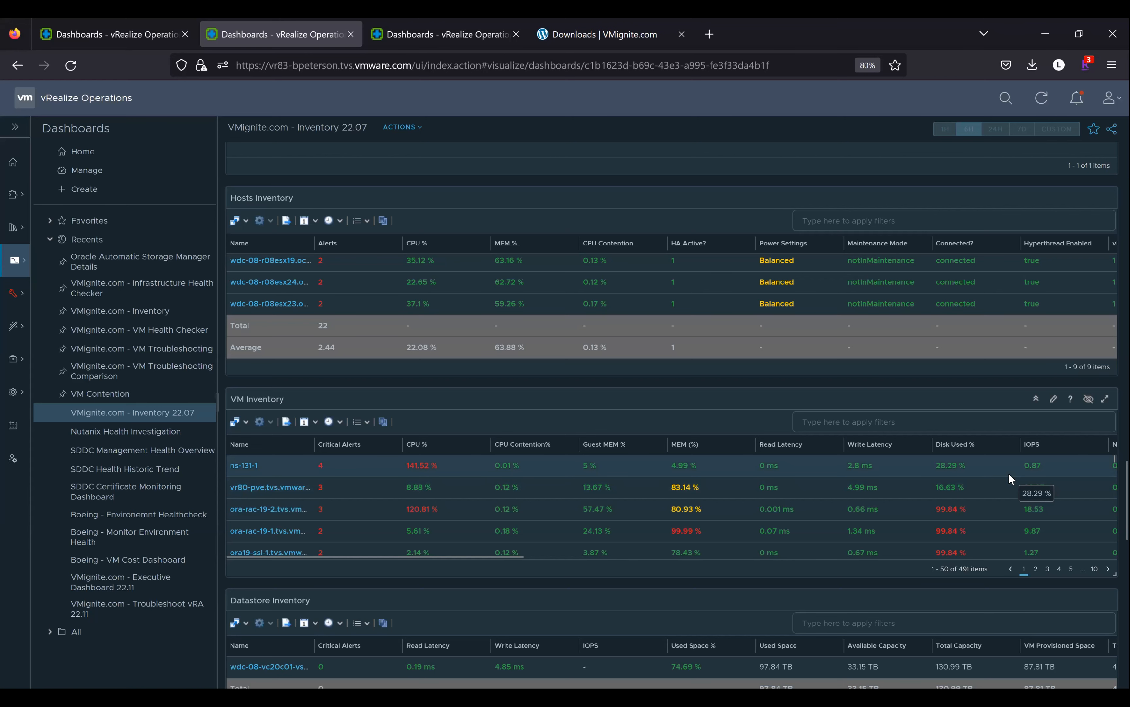
# Open the VM Inventory widget's configuration and copy the view name "VMignite.com - VMs Stats (VMTRO)(inv)(cluster)(vra)".
pyautogui.click(1054, 399)
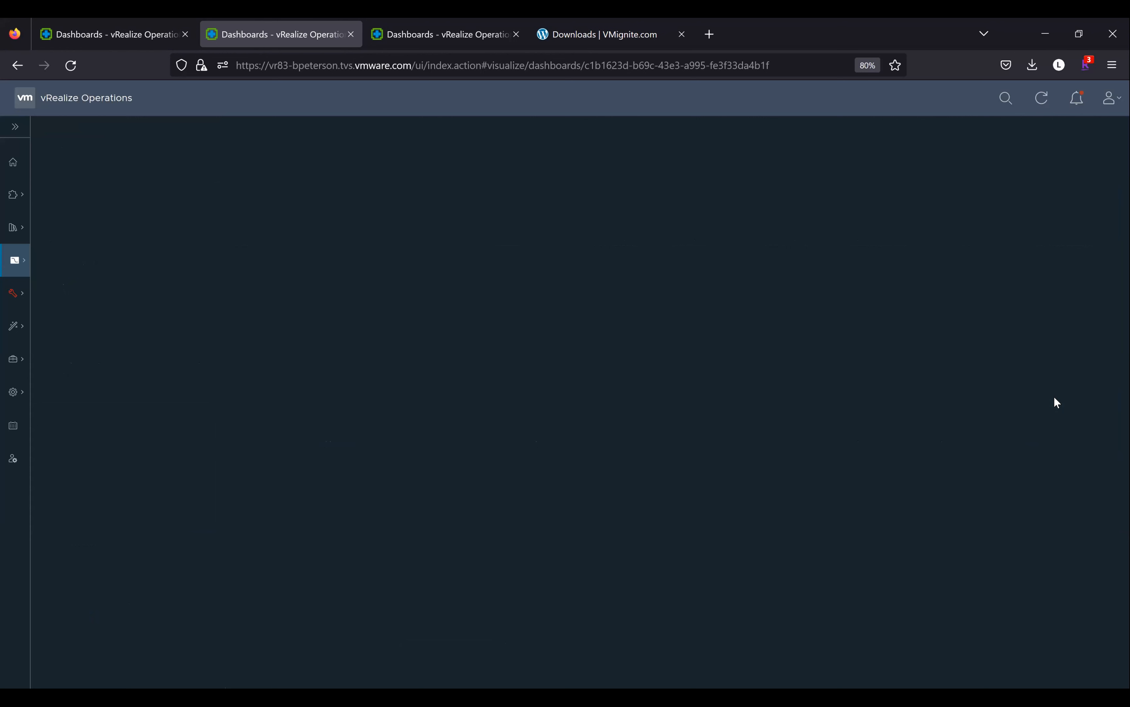
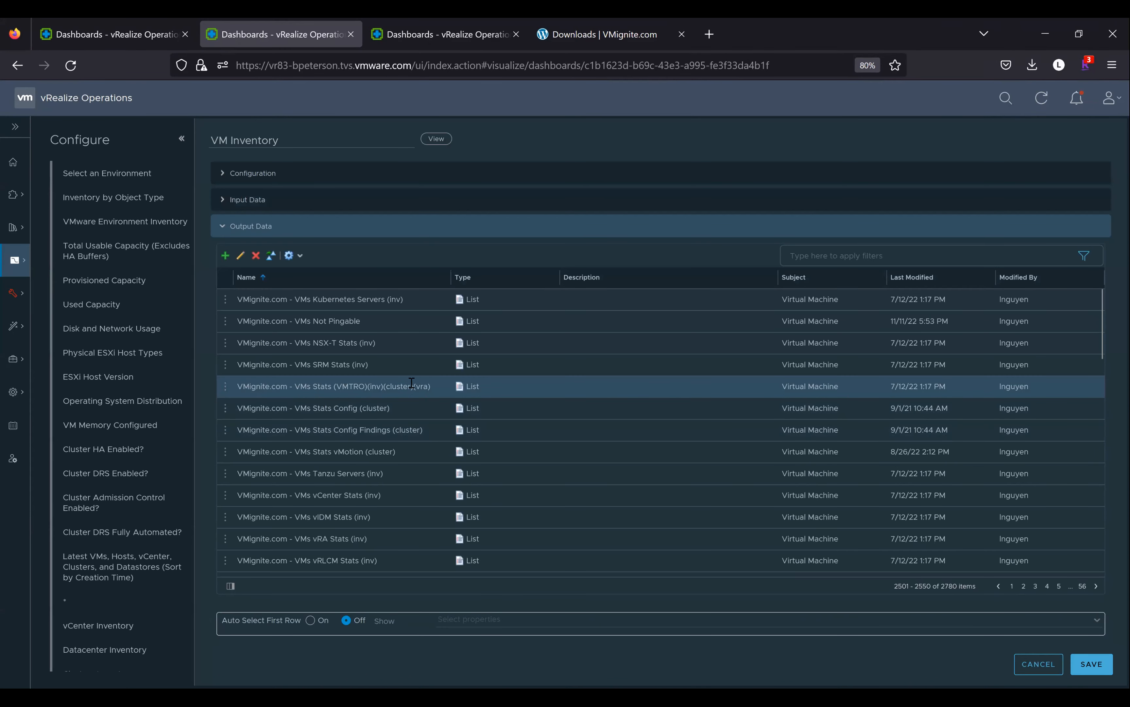
pyautogui.moveTo(431, 388); pyautogui.dragTo(237, 384)
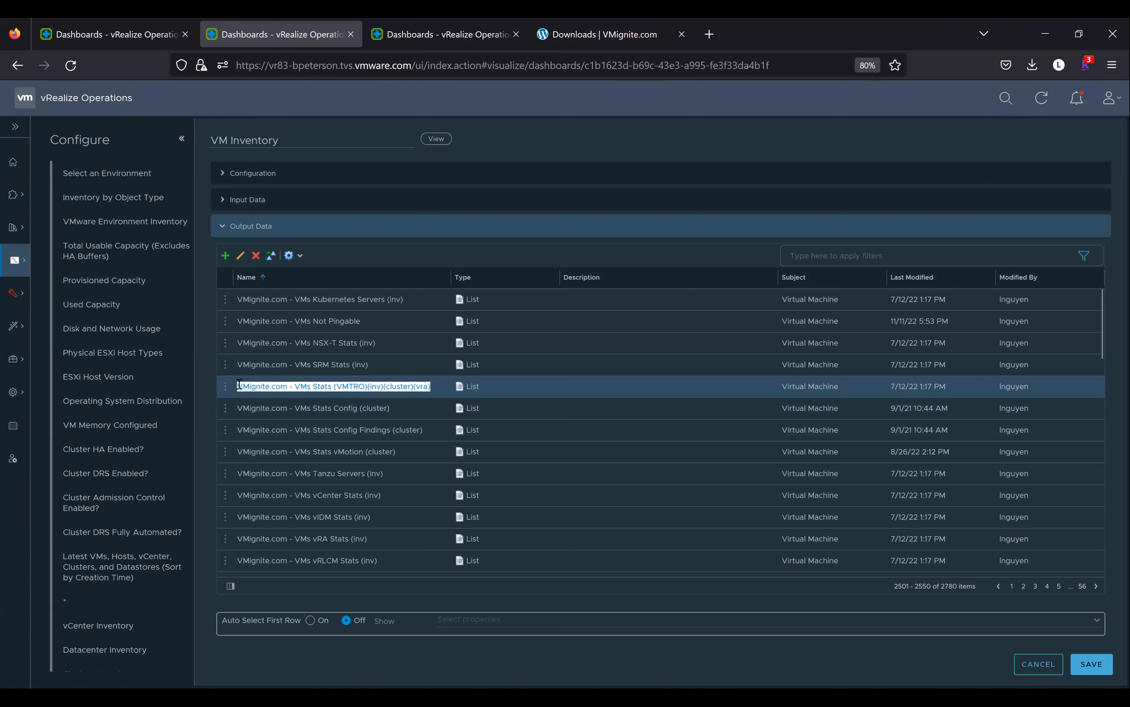
pyautogui.rightClick(246, 384)
pyautogui.click(258, 402)
# Return to the "VMignite.com - List view test" dashboard and retitle the unconfigured View widget "VM Stats for App Owners".
pyautogui.click(432, 35)
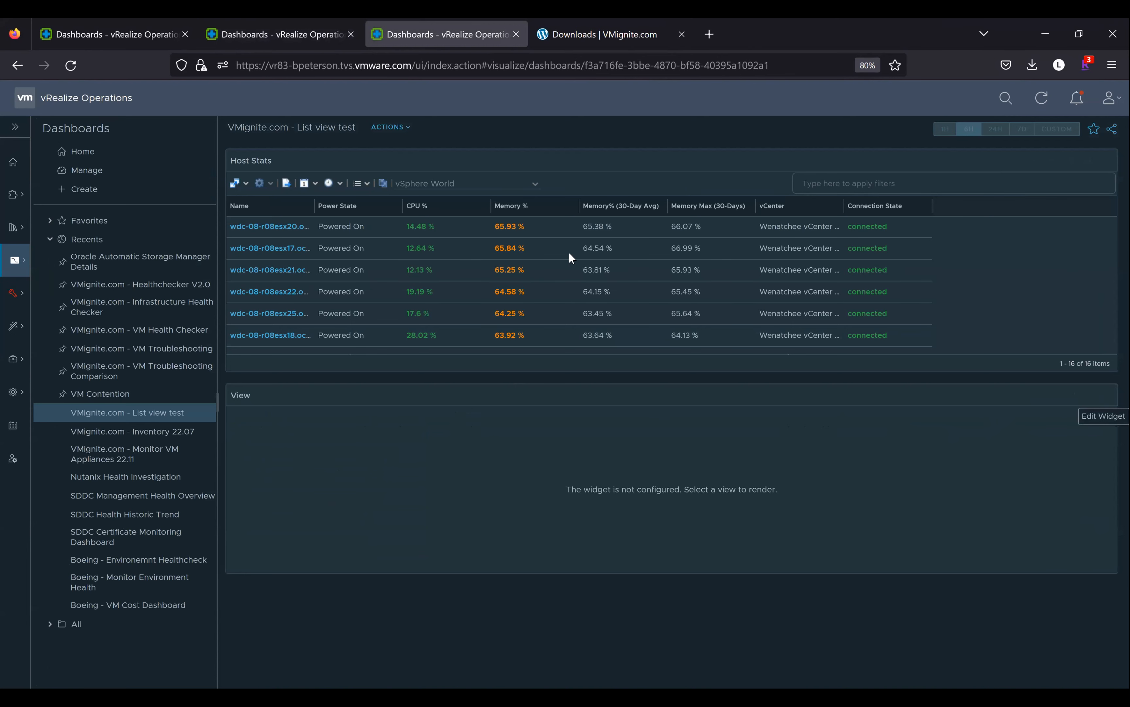
pyautogui.click(262, 142)
pyautogui.hotkey('ctrl', 'a')
pyautogui.write('VM Stat')
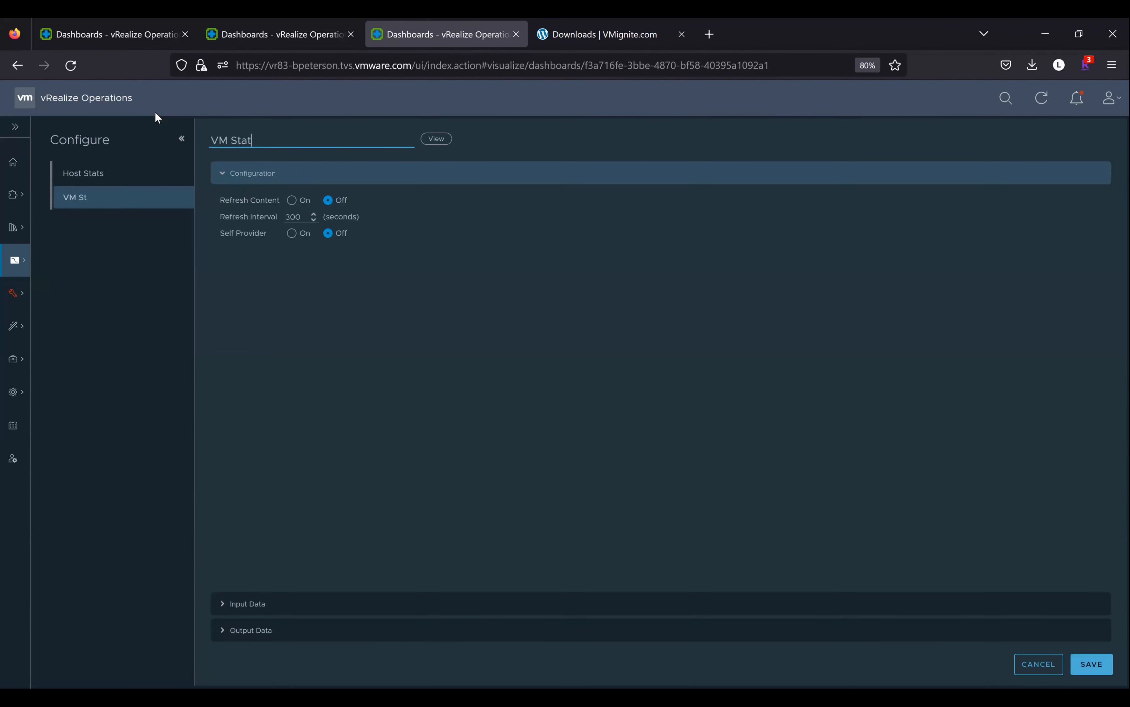
pyautogui.write('s for App Owners')
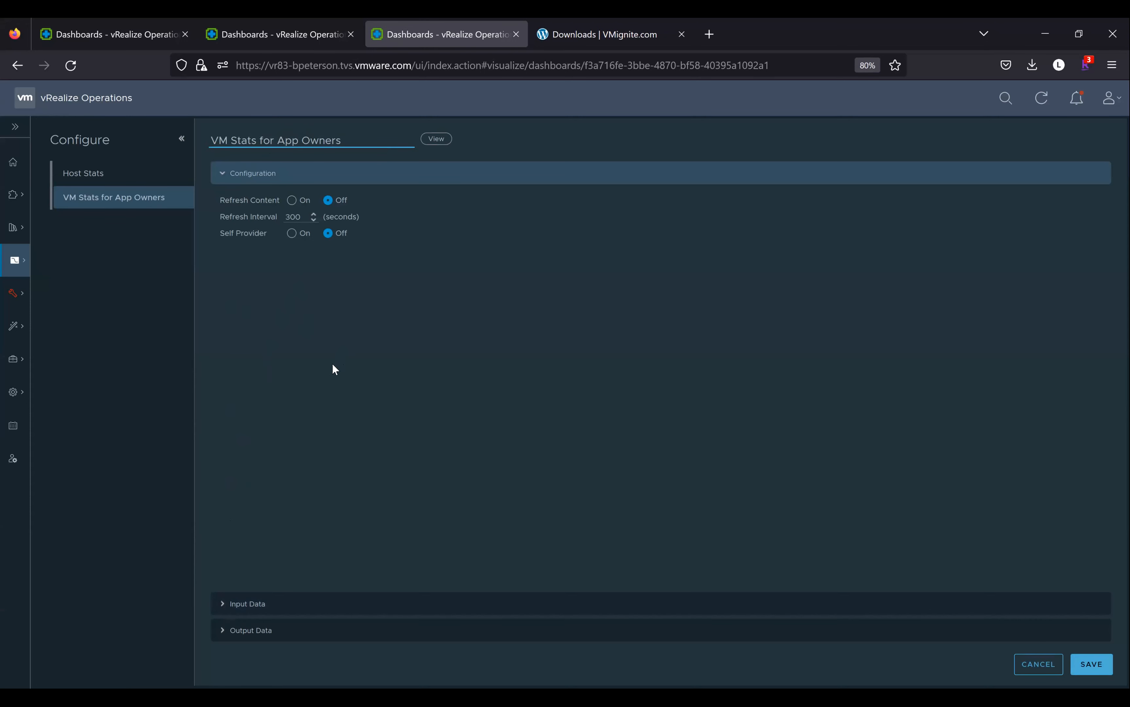
# Filter the widget's output views by the copied name and select "VMignite.com - VMs Stats (VMTRO)(inv)(cluster)(vra)".
pyautogui.click(228, 601)
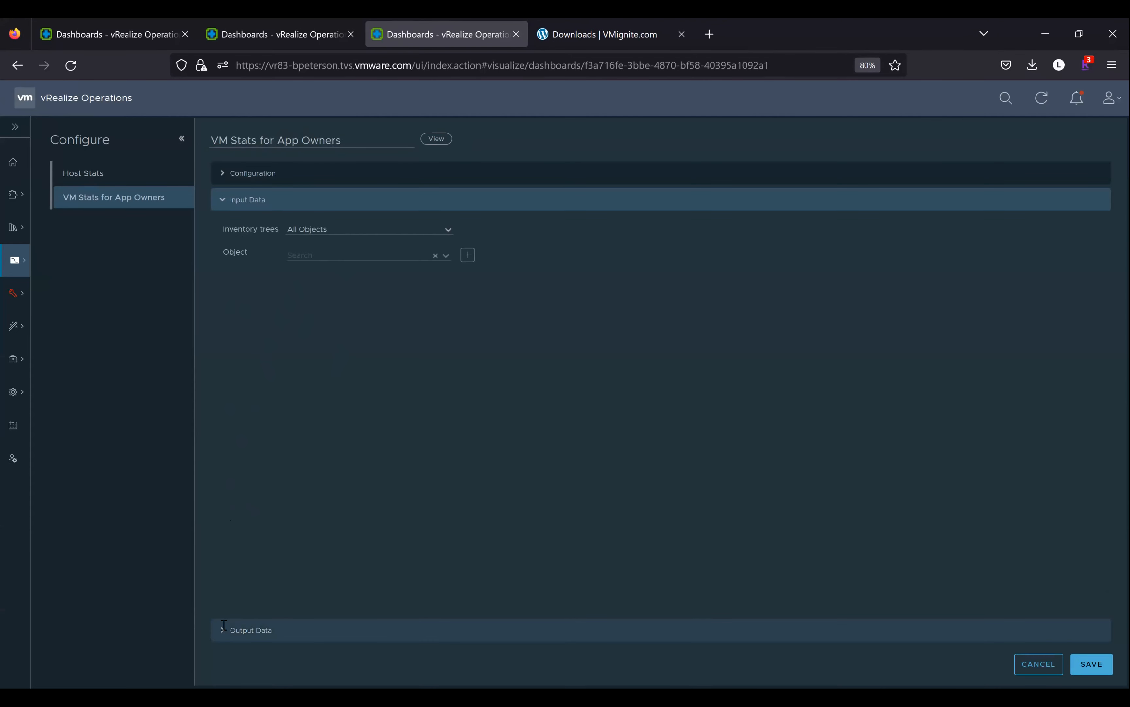
pyautogui.click(223, 626)
pyautogui.click(815, 251)
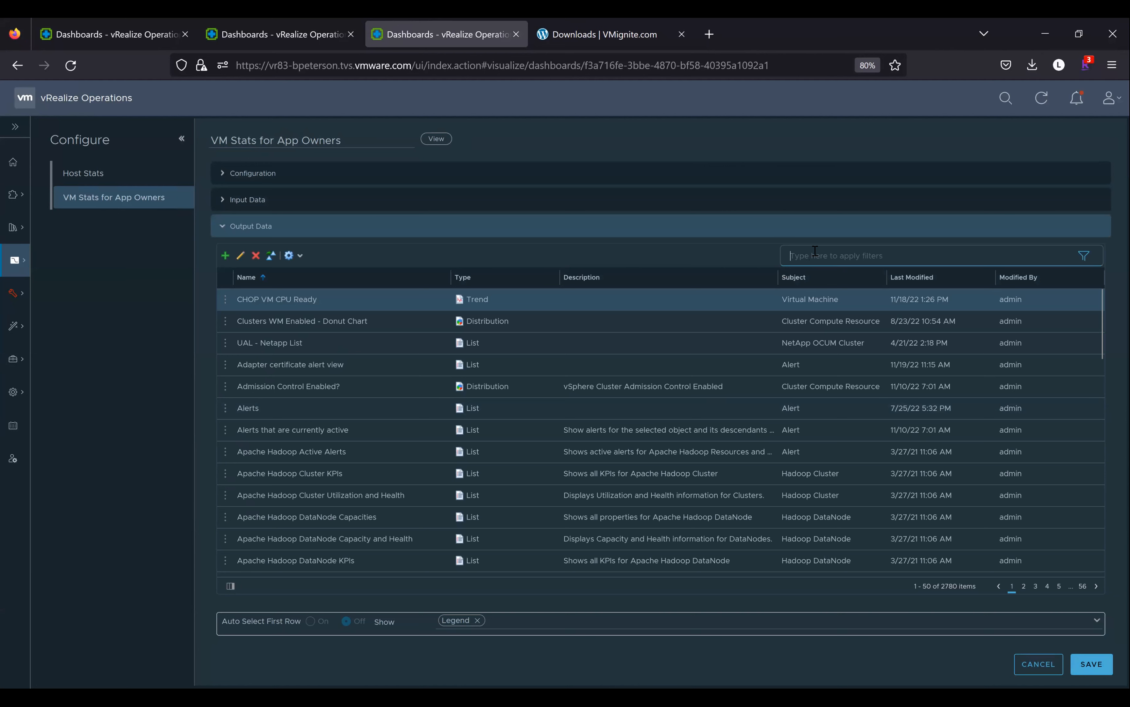
pyautogui.hotkey('ctrl', 'v')
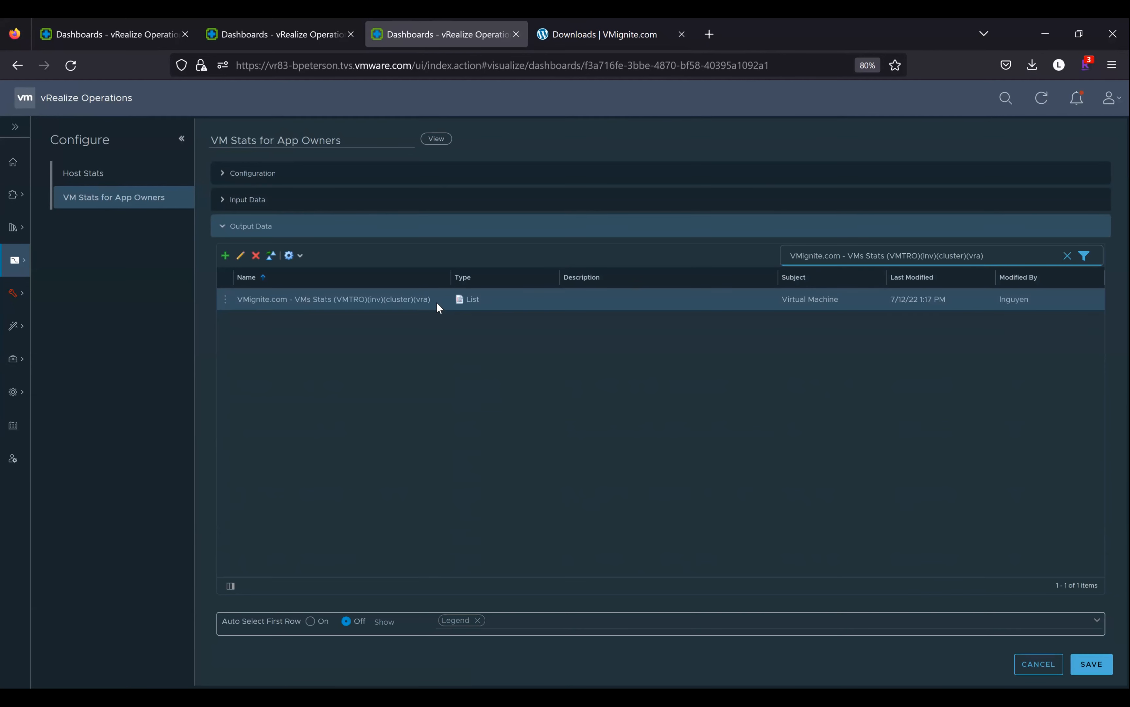
pyautogui.click(437, 304)
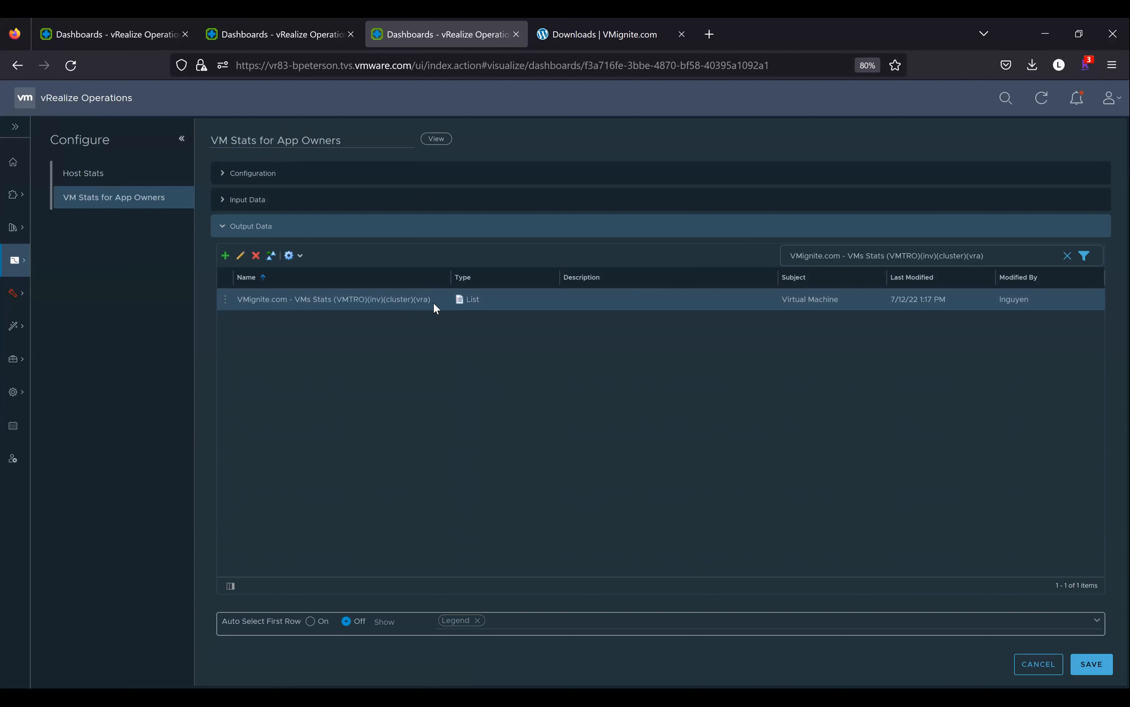
# Clone the selected view, name the copy "VMignite.com - VMs Stats for App Owners", and proceed to its data settings.
pyautogui.click(271, 256)
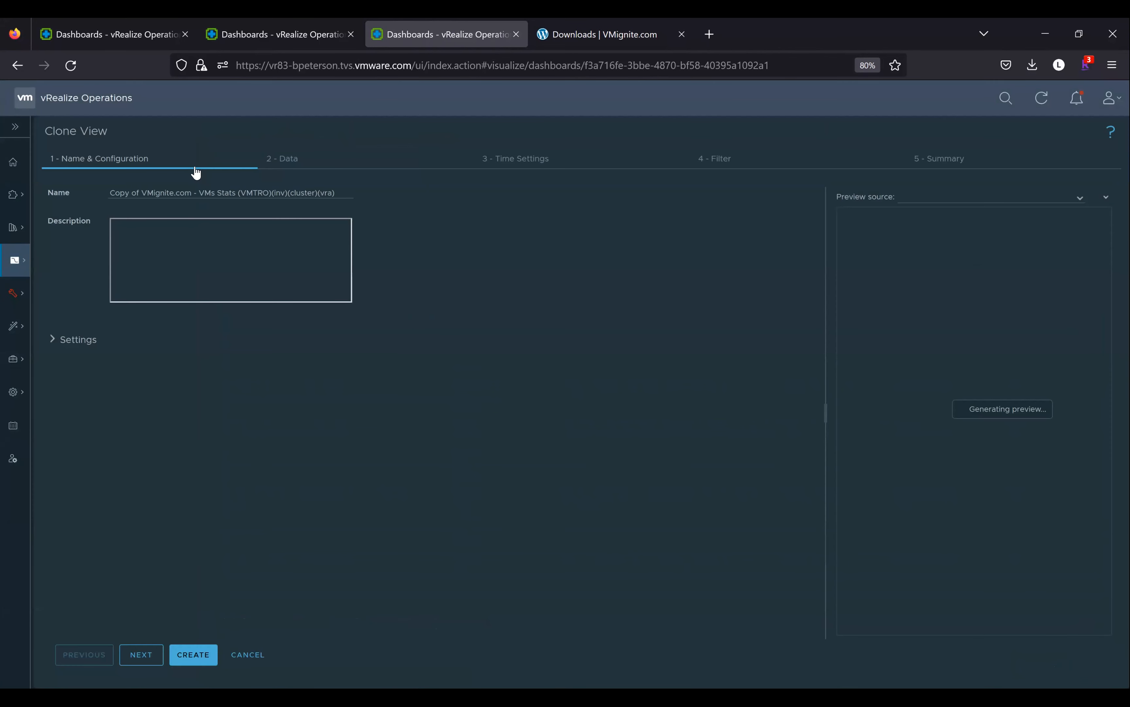
pyautogui.moveTo(141, 191); pyautogui.dragTo(68, 209)
pyautogui.press('BackSpace')
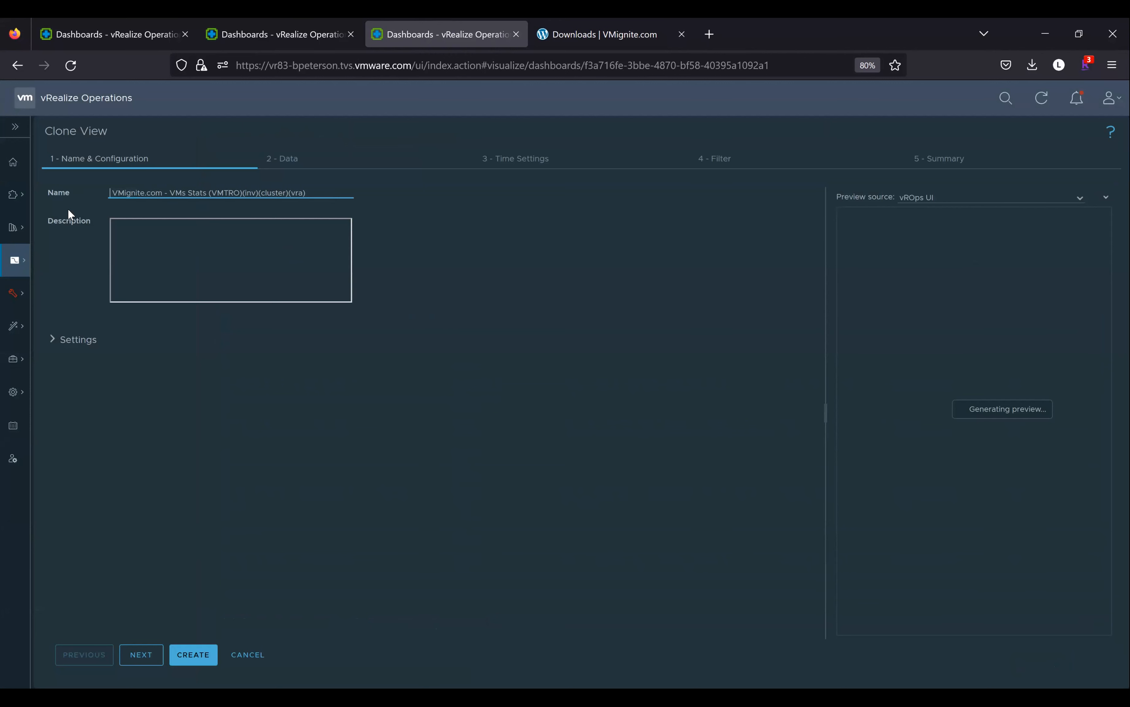
pyautogui.press('Delete')
pyautogui.moveTo(210, 196); pyautogui.dragTo(511, 200)
pyautogui.press('BackSpace')
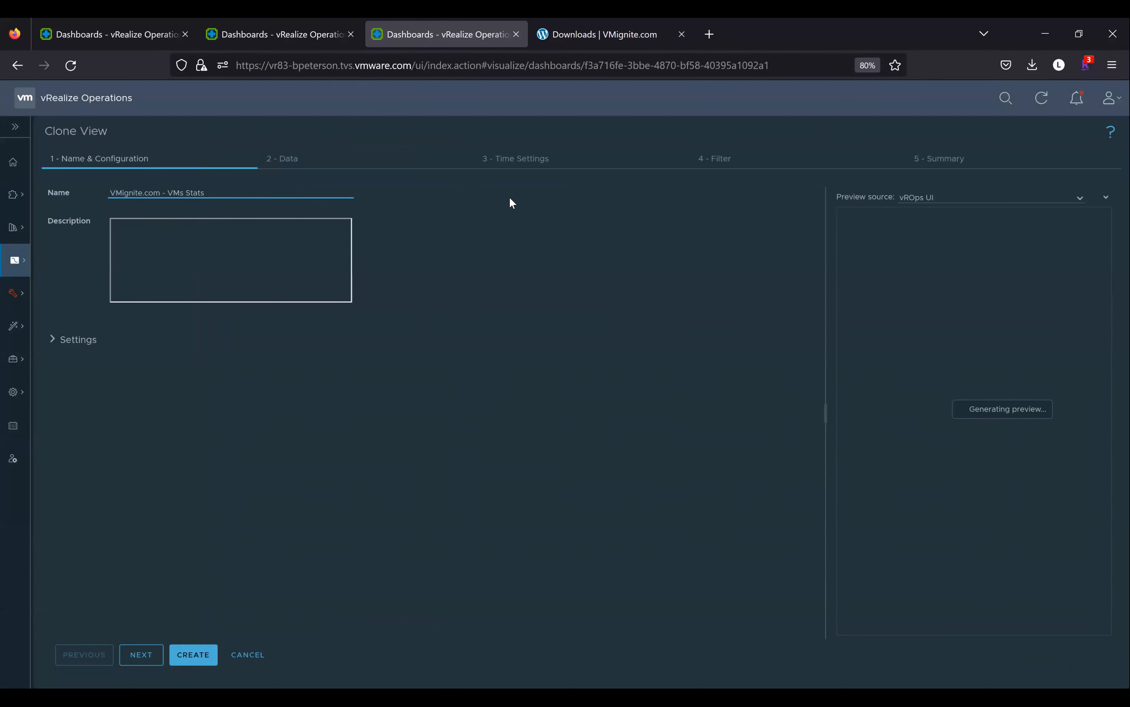
pyautogui.write('for App Owners')
pyautogui.click(148, 657)
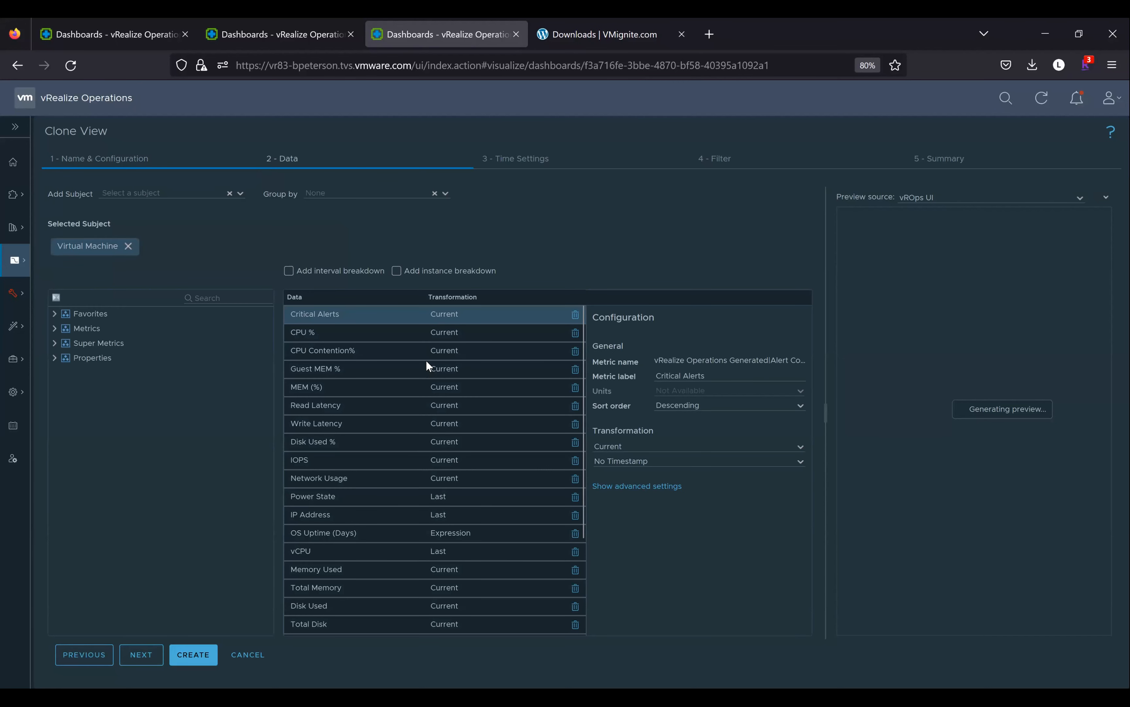
# Review the cloned view's columns and remove Critical Alerts, CPU Contention%, Read Latency, Write Latency and IOPS.
pyautogui.scroll(-5, 408, 450)
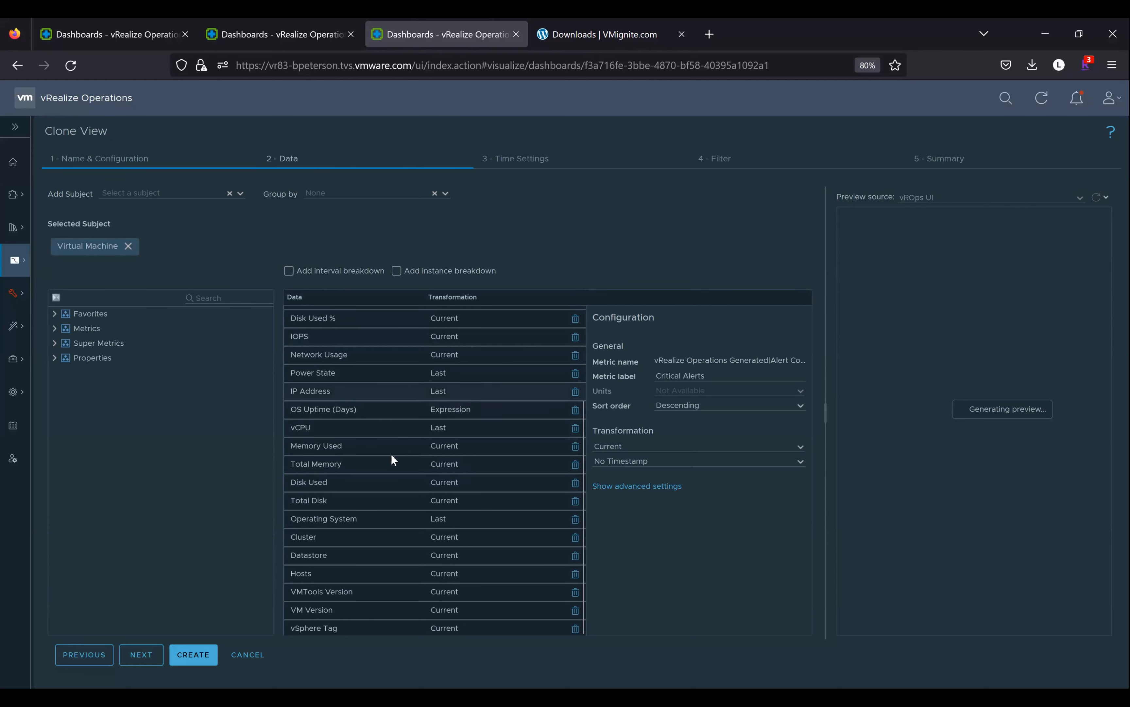
pyautogui.hscroll(5, 972, 368)
pyautogui.hscroll(6, 971, 368)
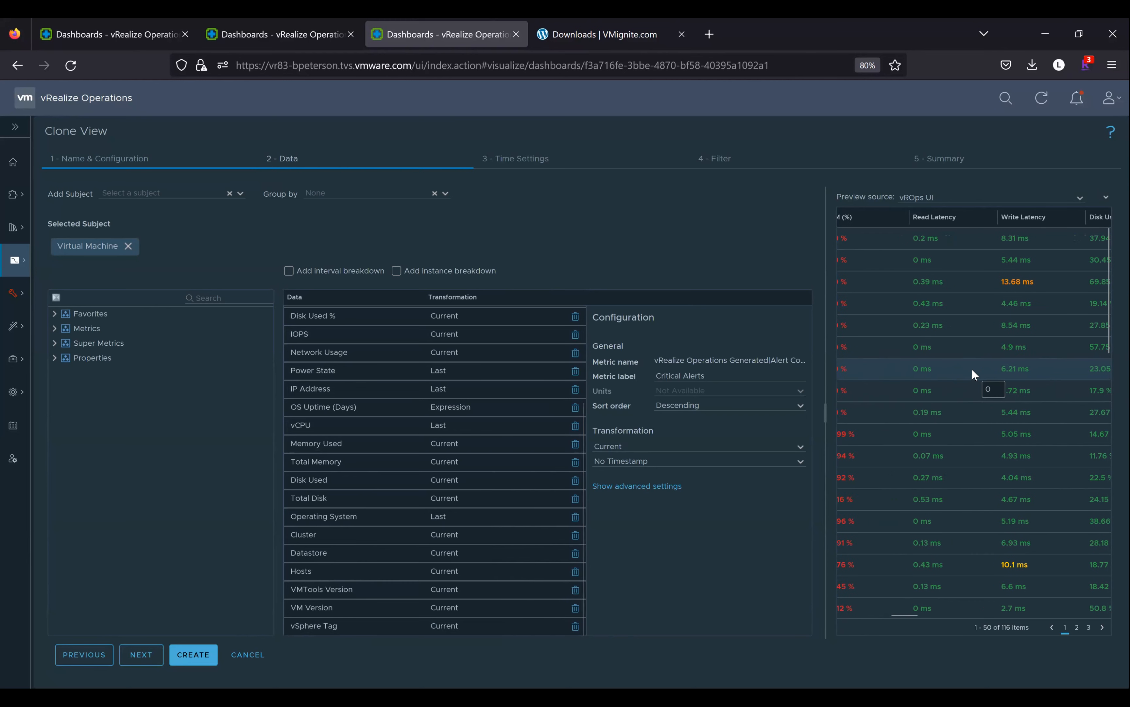
pyautogui.hscroll(4, 971, 368)
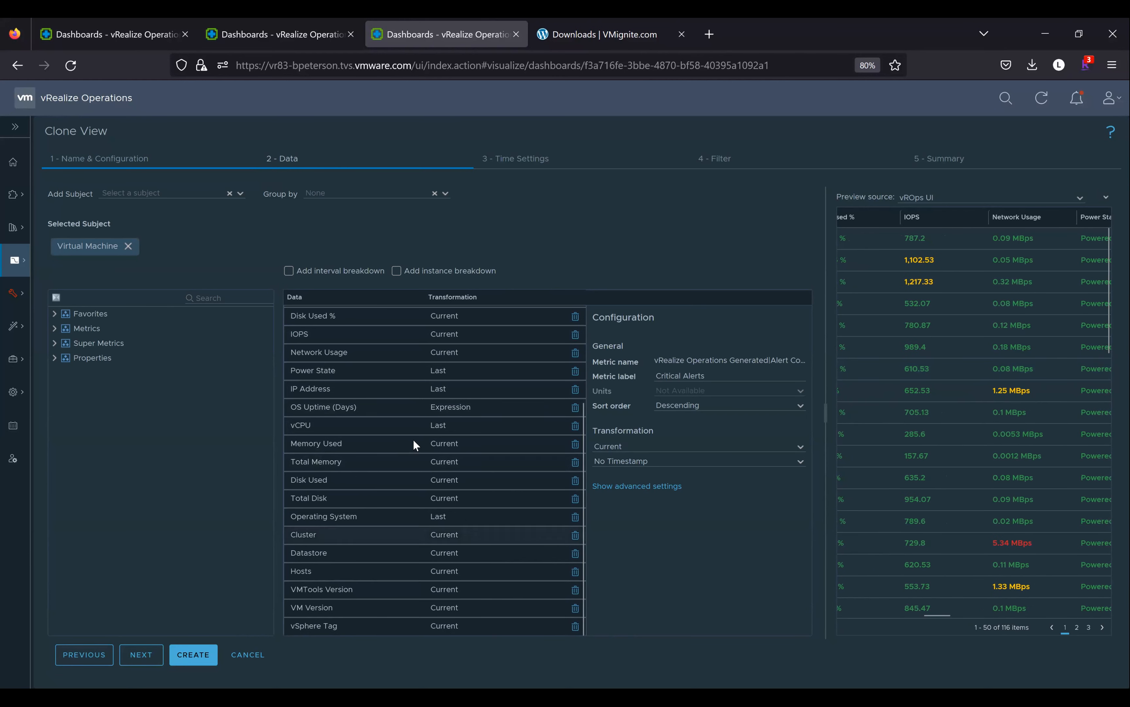
pyautogui.scroll(1, 409, 405)
pyautogui.scroll(5, 410, 405)
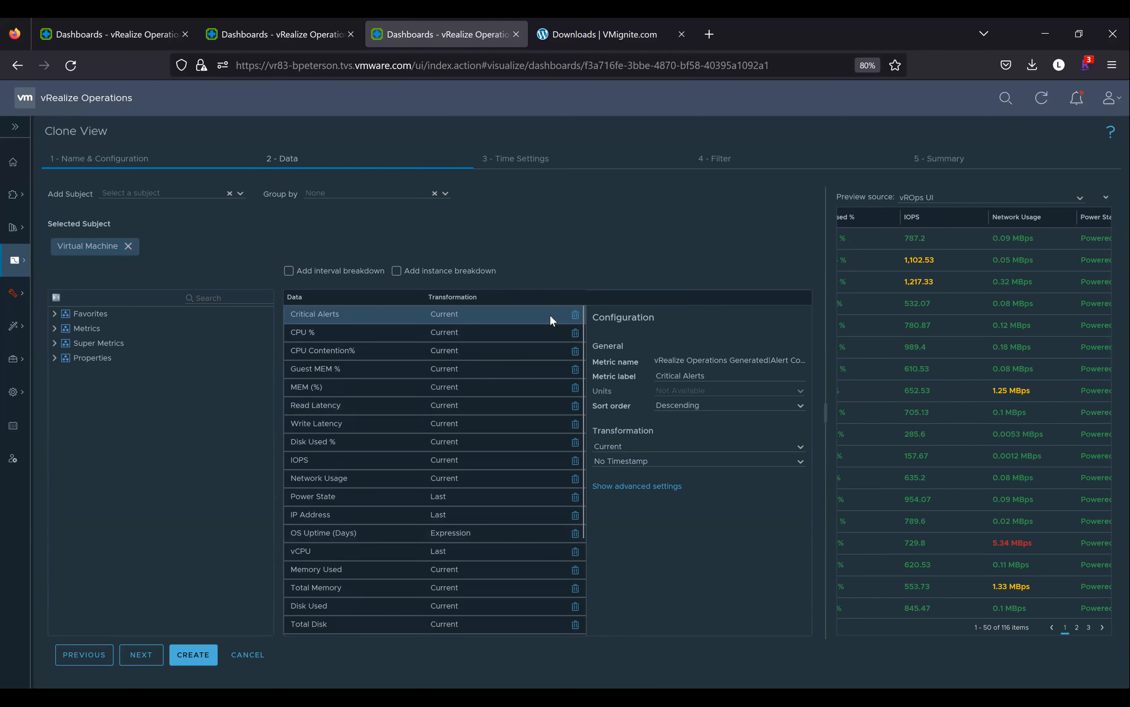
pyautogui.click(575, 315)
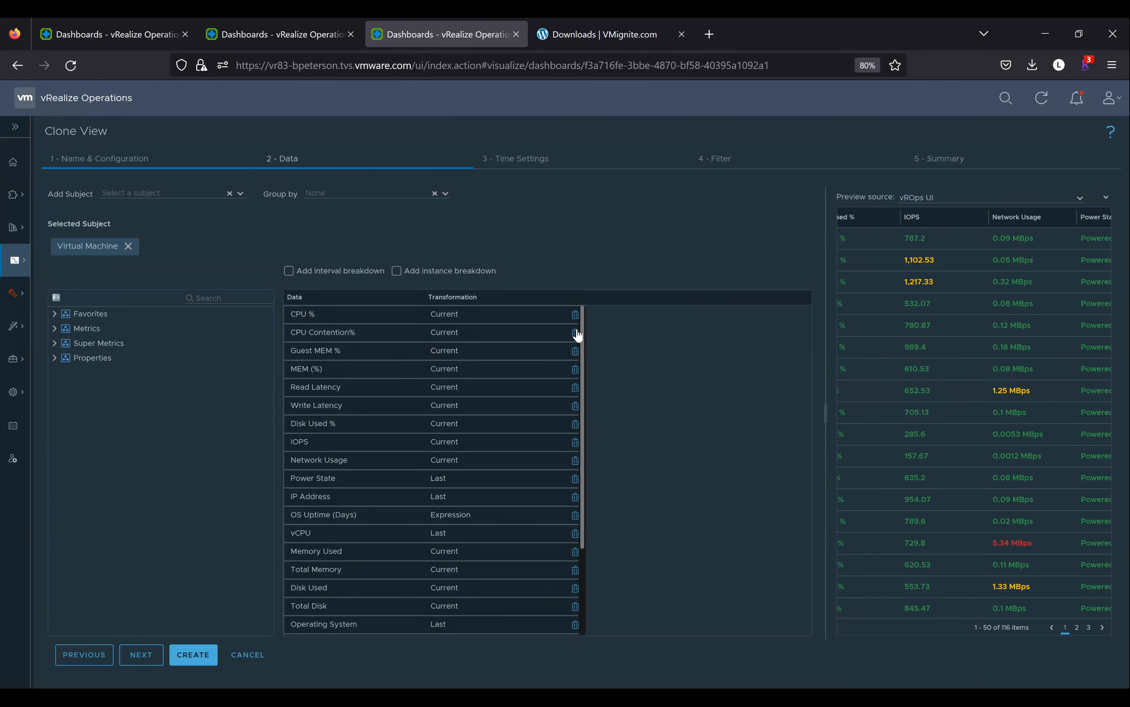
pyautogui.click(575, 334)
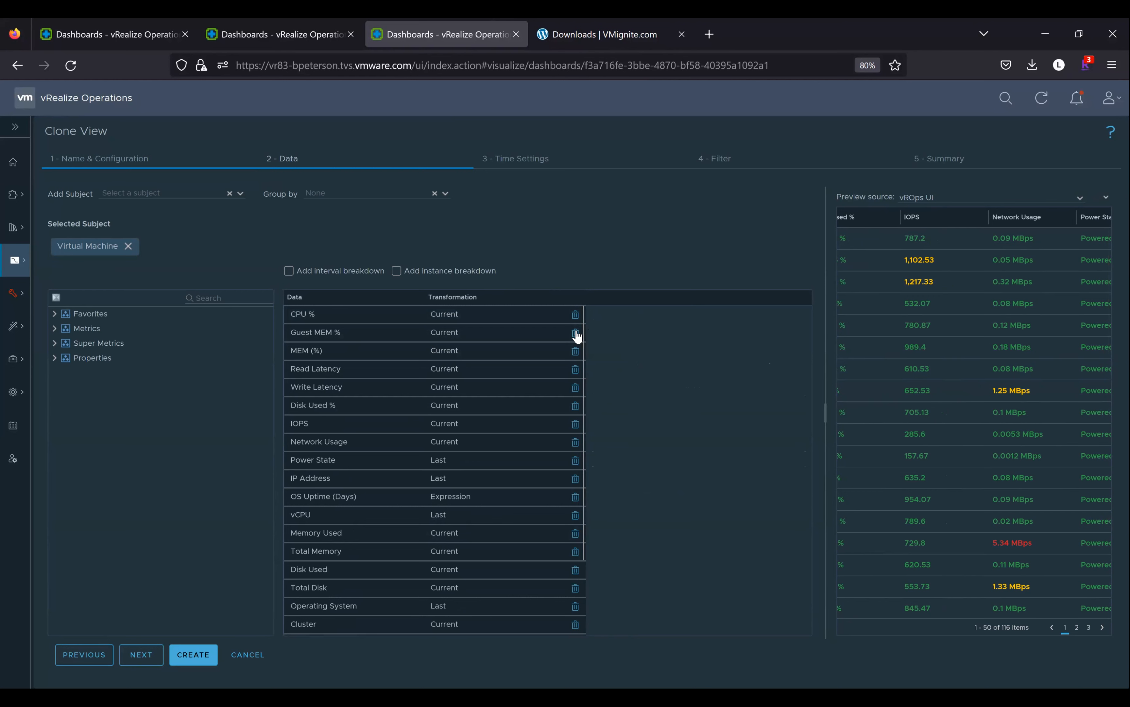
pyautogui.click(575, 371)
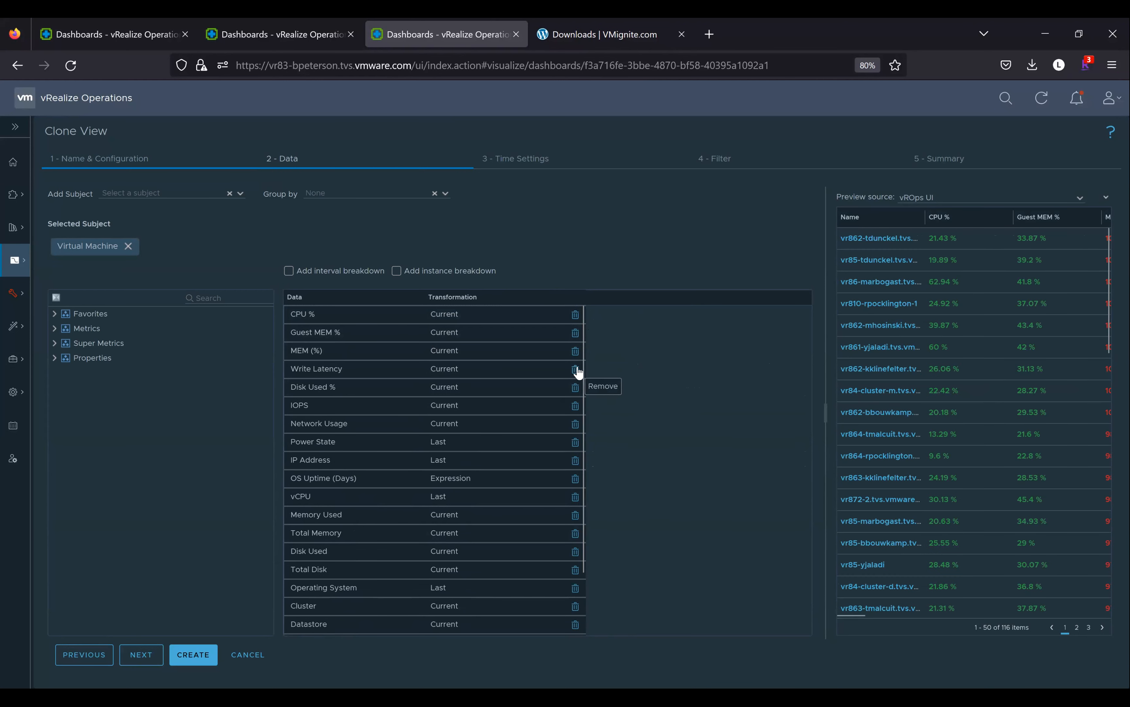
pyautogui.click(576, 370)
pyautogui.click(576, 389)
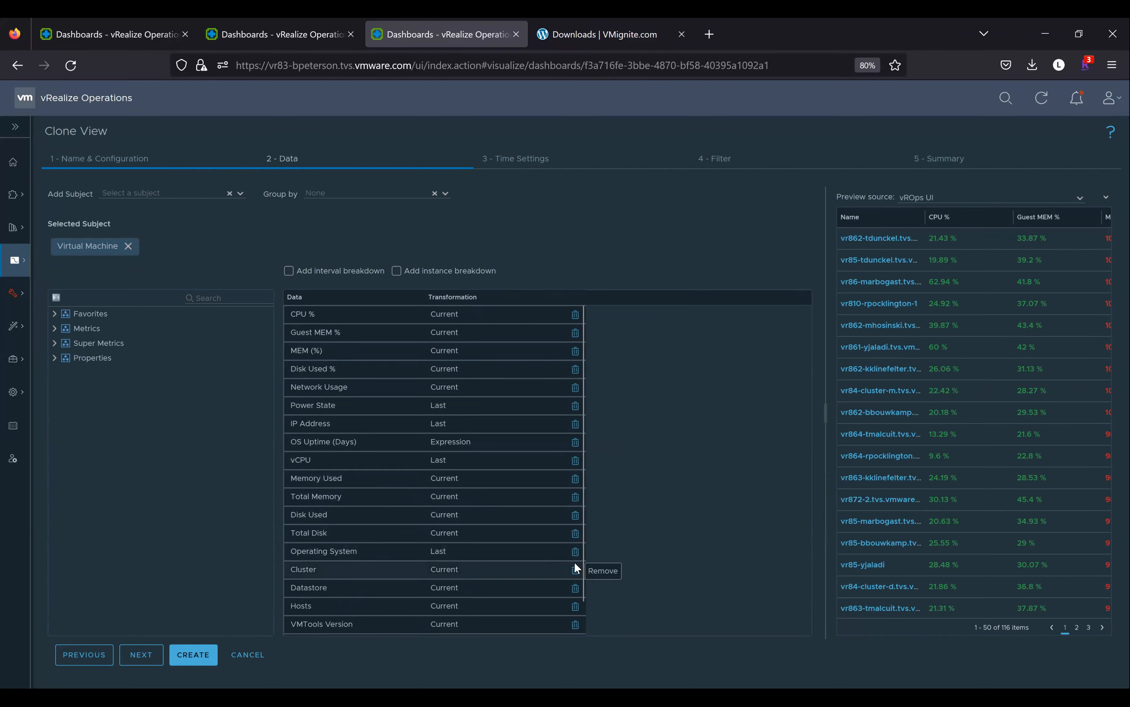
# Remove the VM Version and vSphere Tag columns from the cloned view.
pyautogui.scroll(-2, 566, 590)
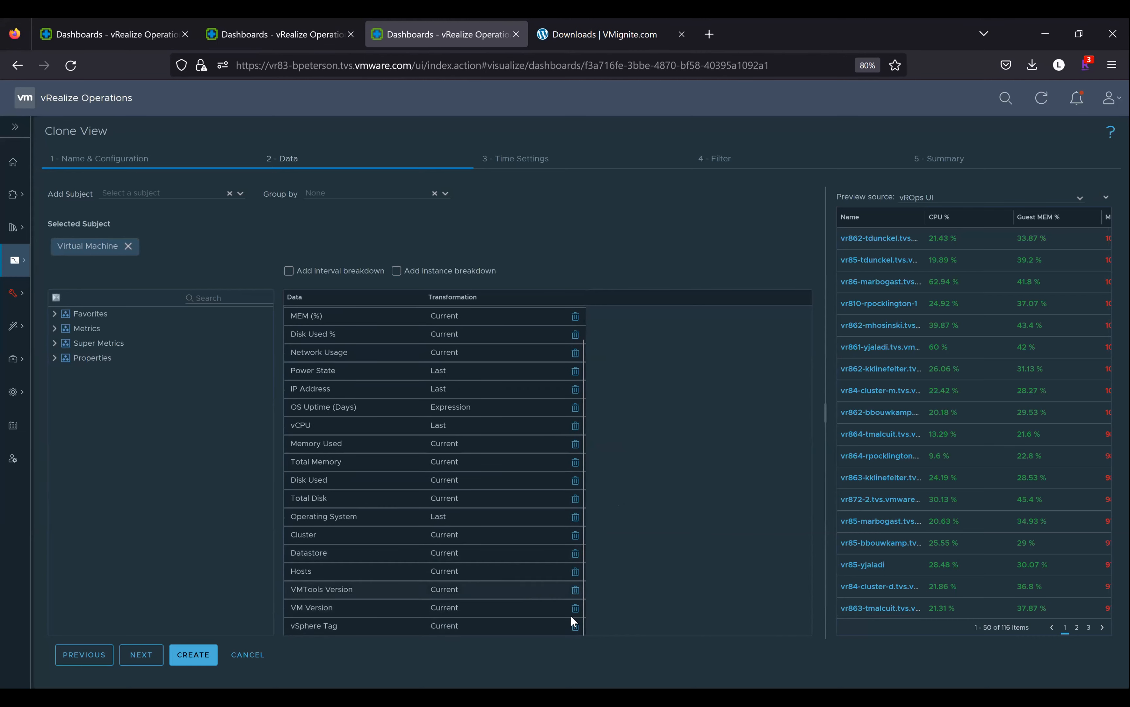
pyautogui.click(573, 614)
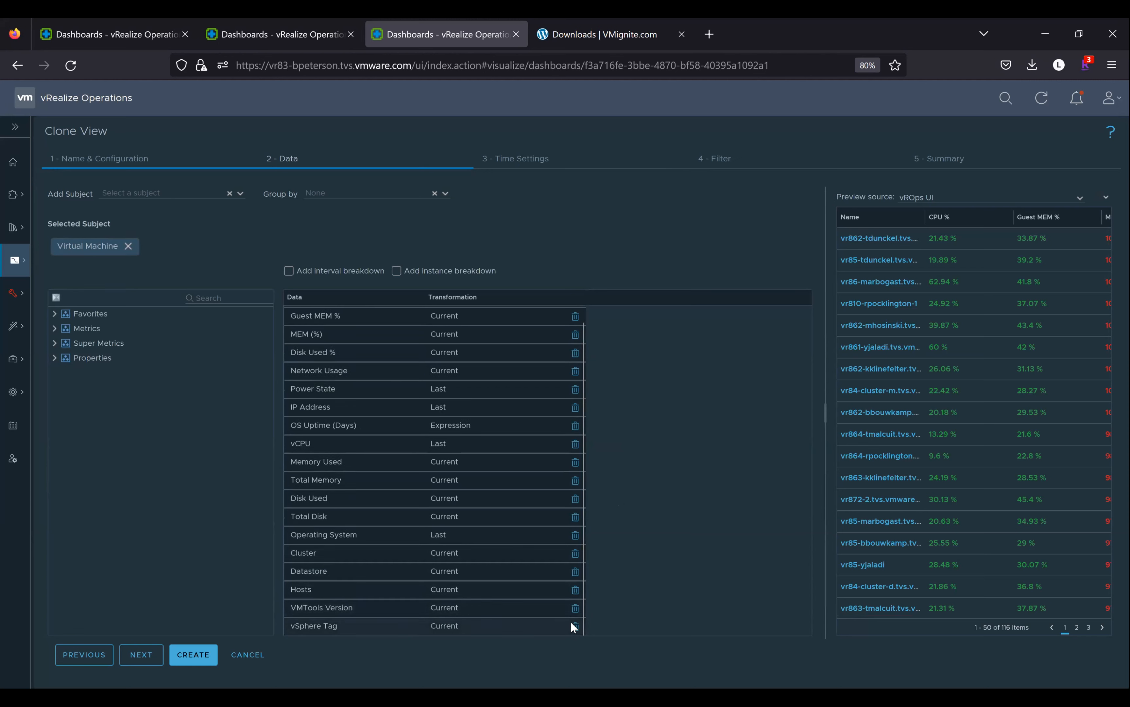
pyautogui.click(575, 626)
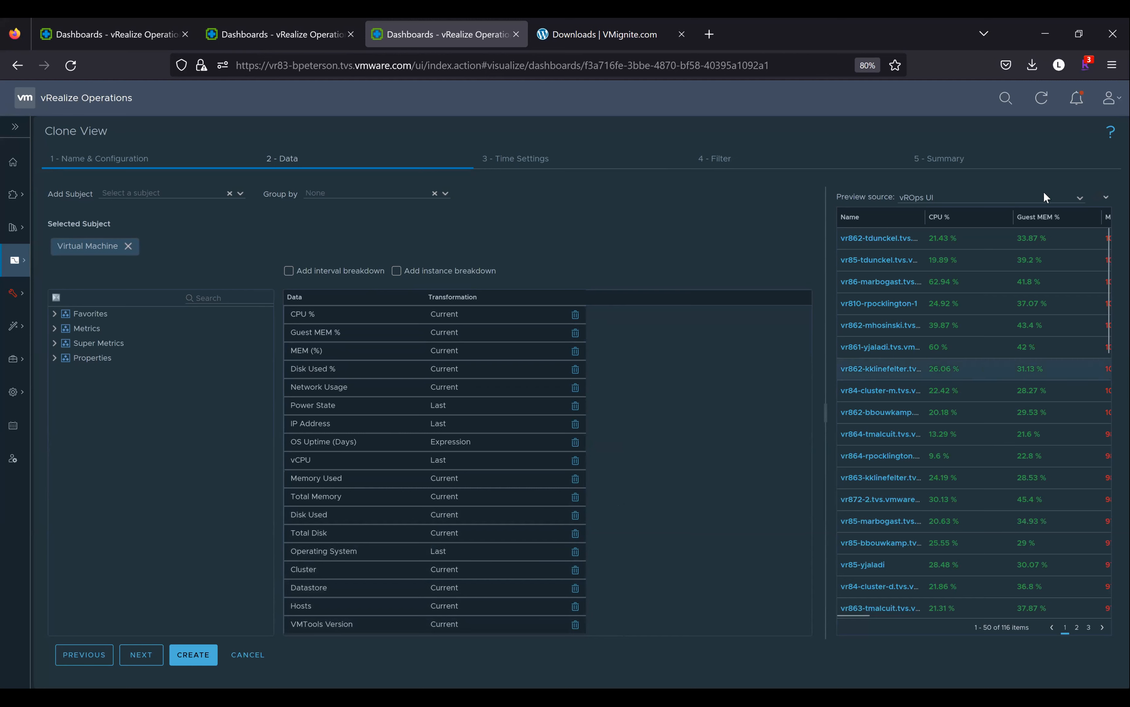
# Check the remaining columns in the preview and create the cloned view.
pyautogui.hscroll(5, 999, 348)
pyautogui.hscroll(5, 999, 347)
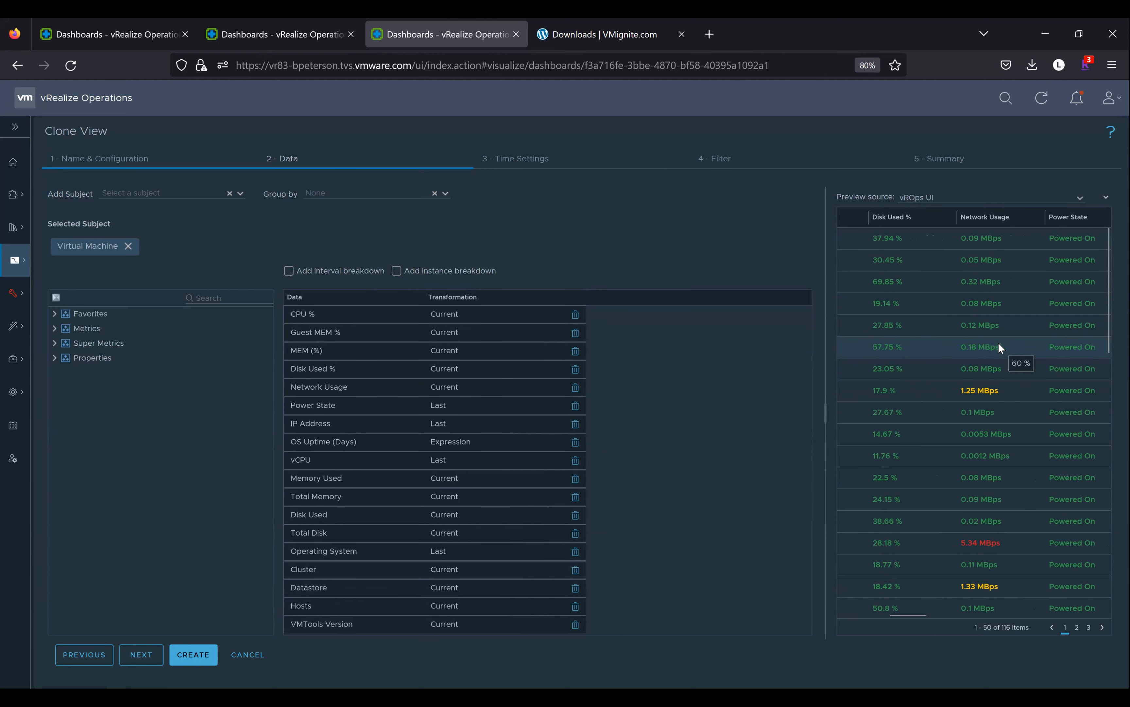
pyautogui.hscroll(2, 998, 344)
pyautogui.hscroll(6, 1000, 345)
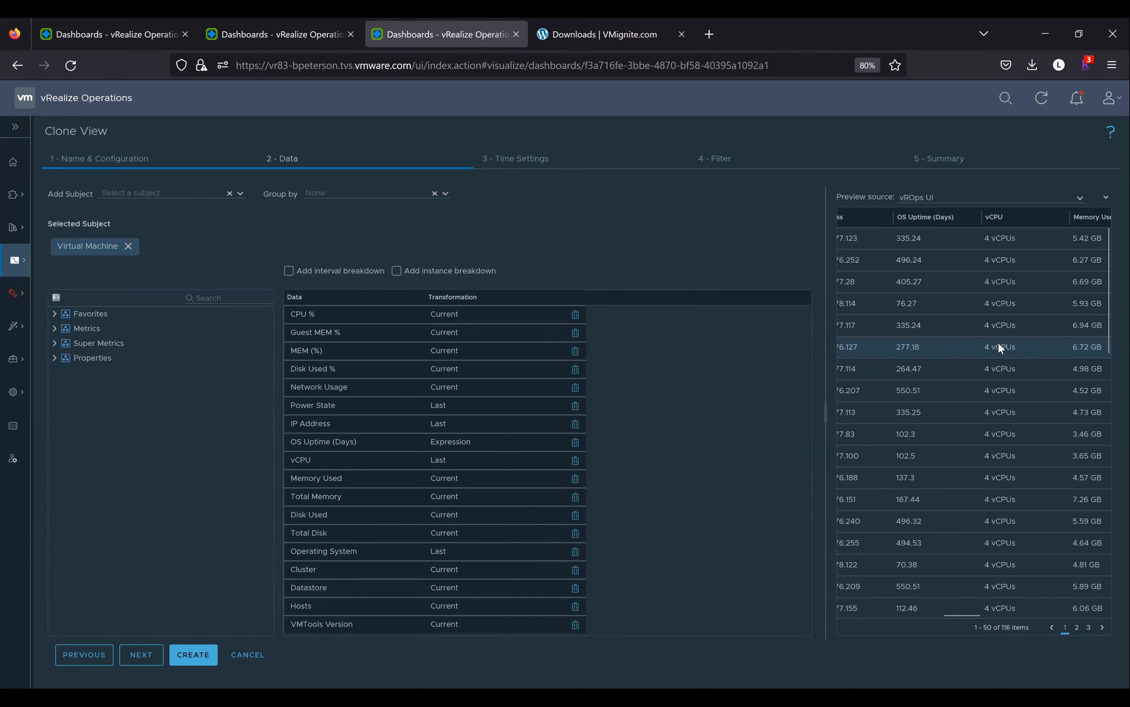
pyautogui.hscroll(12, 998, 343)
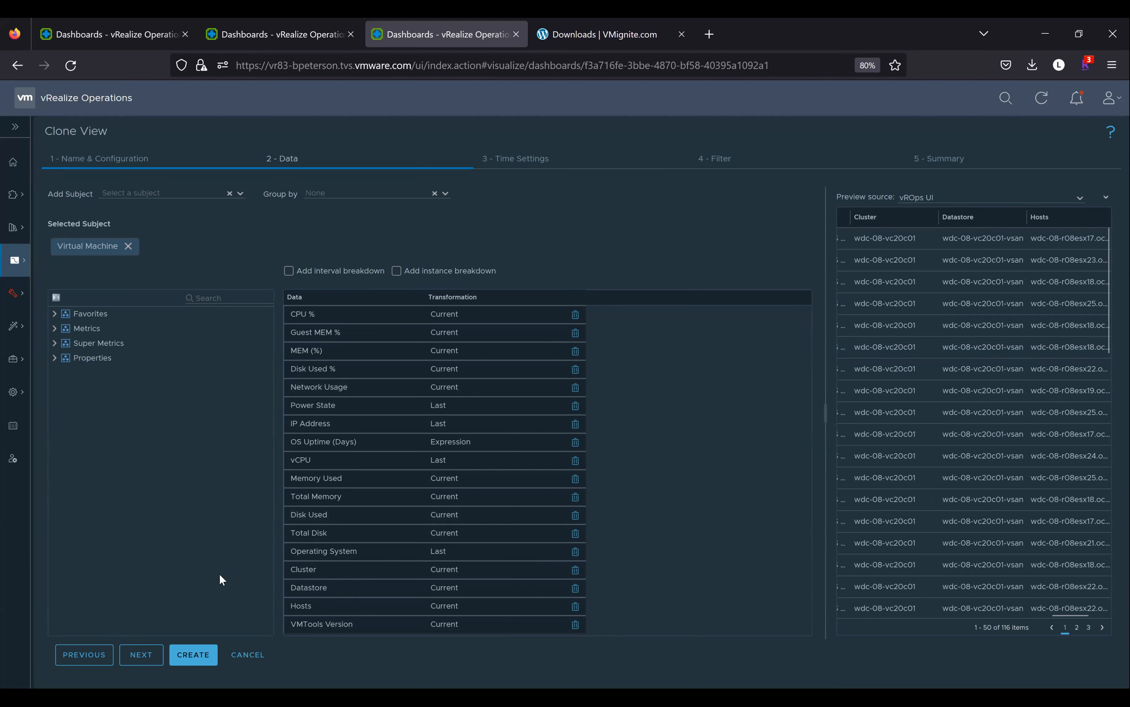
pyautogui.click(194, 650)
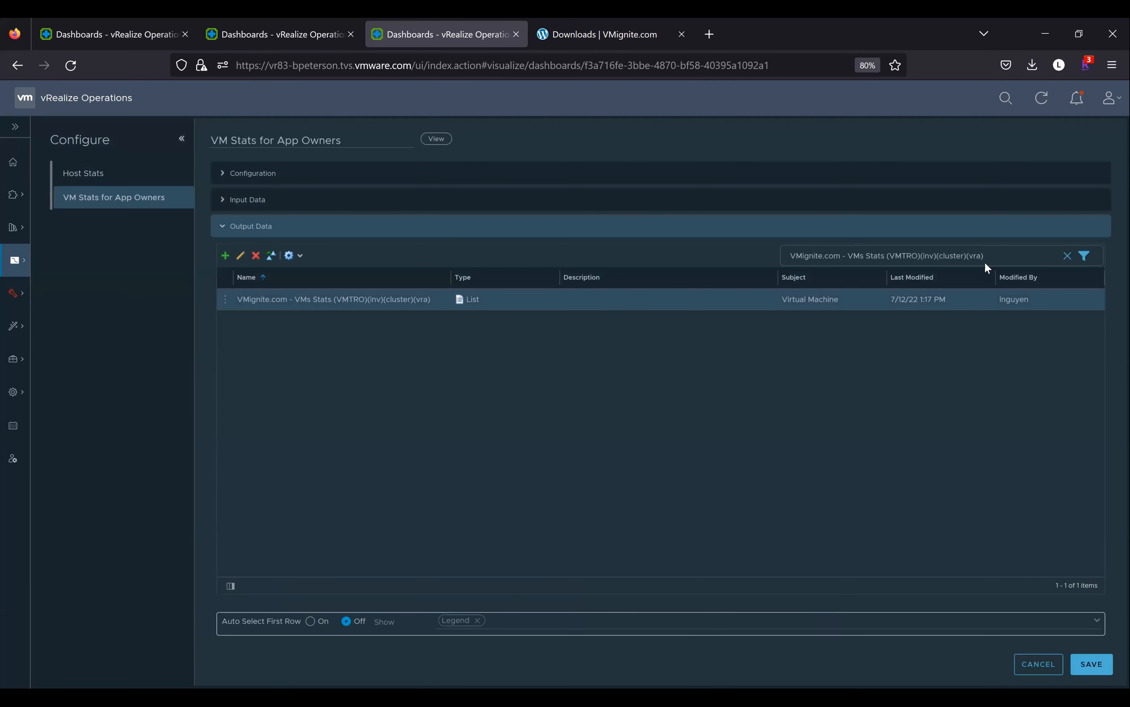
# Find the cloned view by filtering the views for "for app" and save it as the VM Stats for App Owners widget's output.
pyautogui.click(826, 248)
pyautogui.moveTo(826, 246); pyautogui.dragTo(1020, 244)
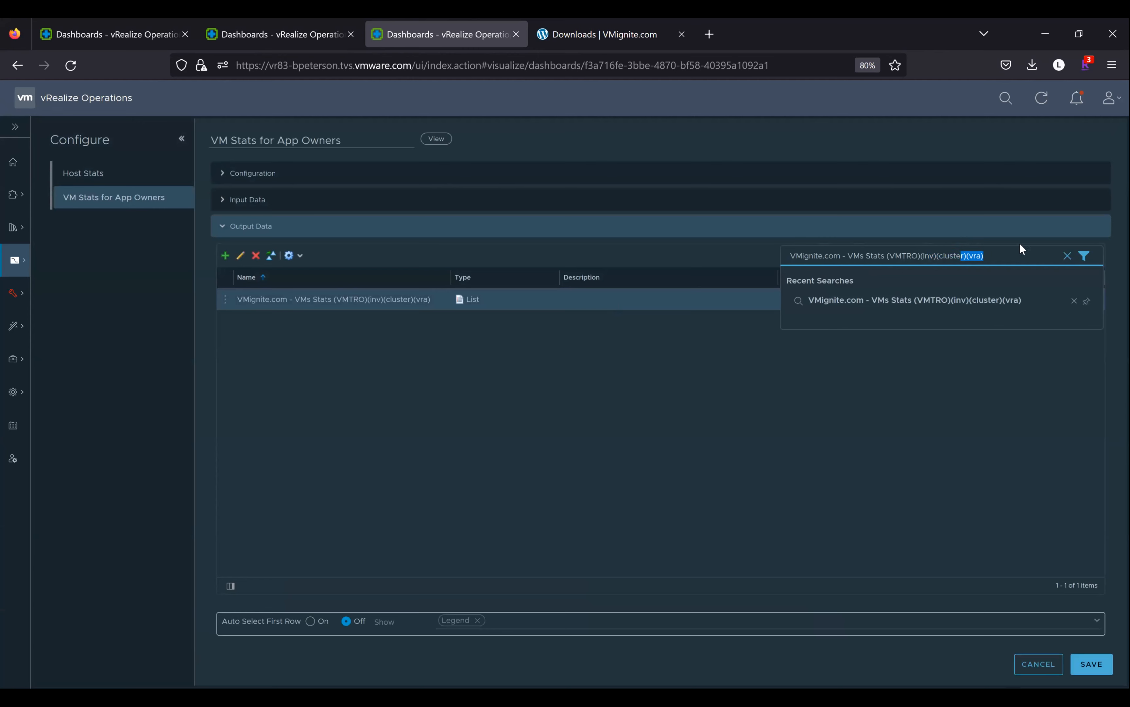
pyautogui.click(1065, 254)
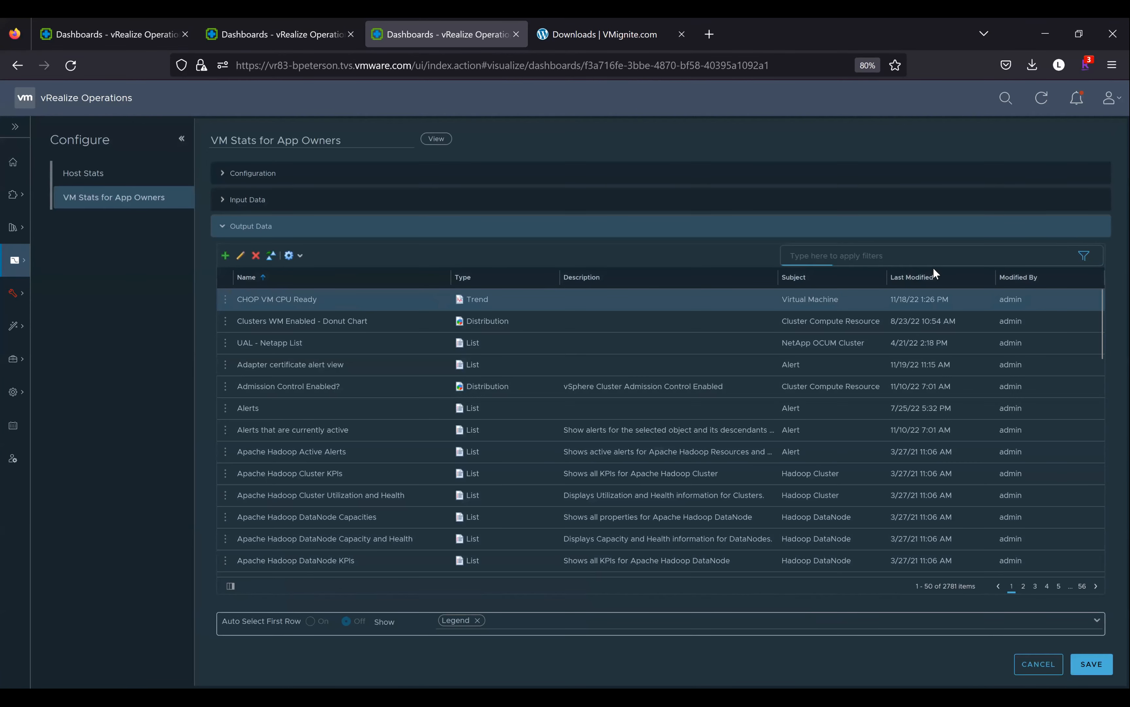
pyautogui.click(868, 255)
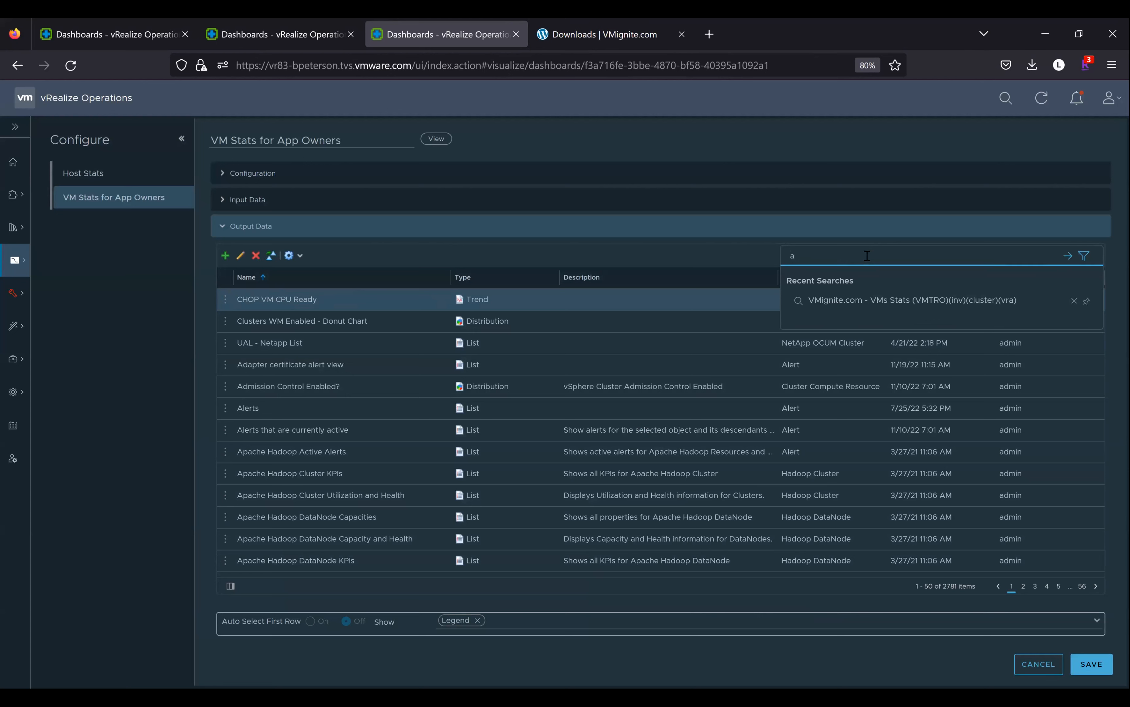
pyautogui.write('pp')
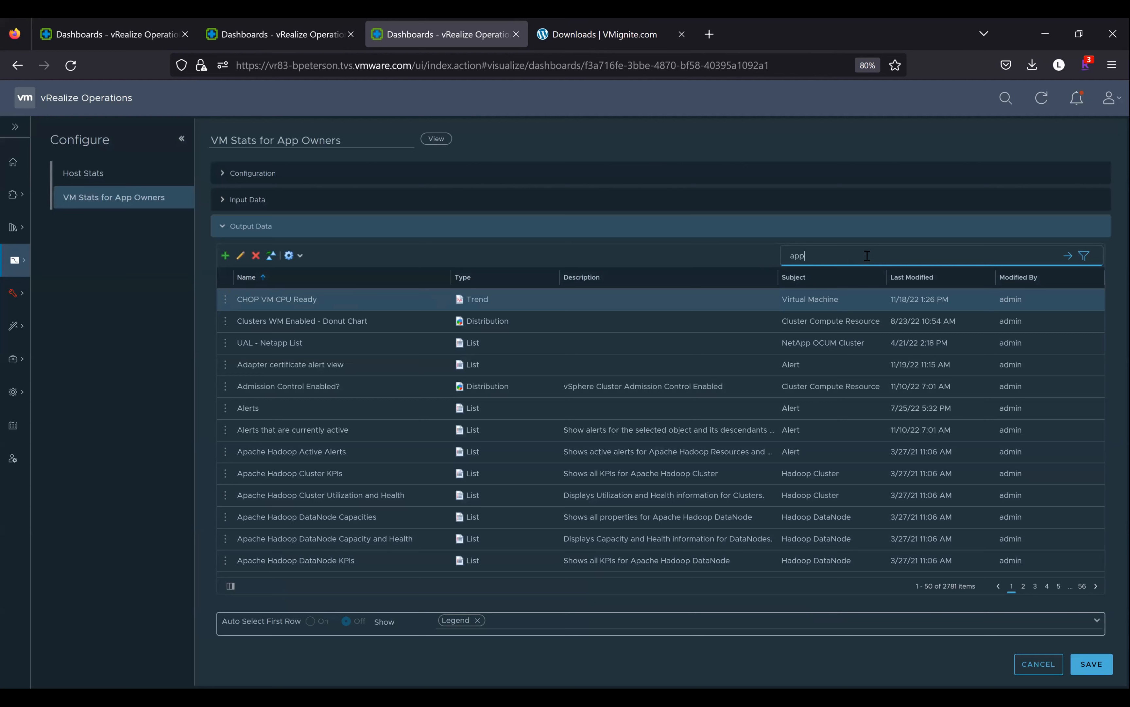
pyautogui.press('Return')
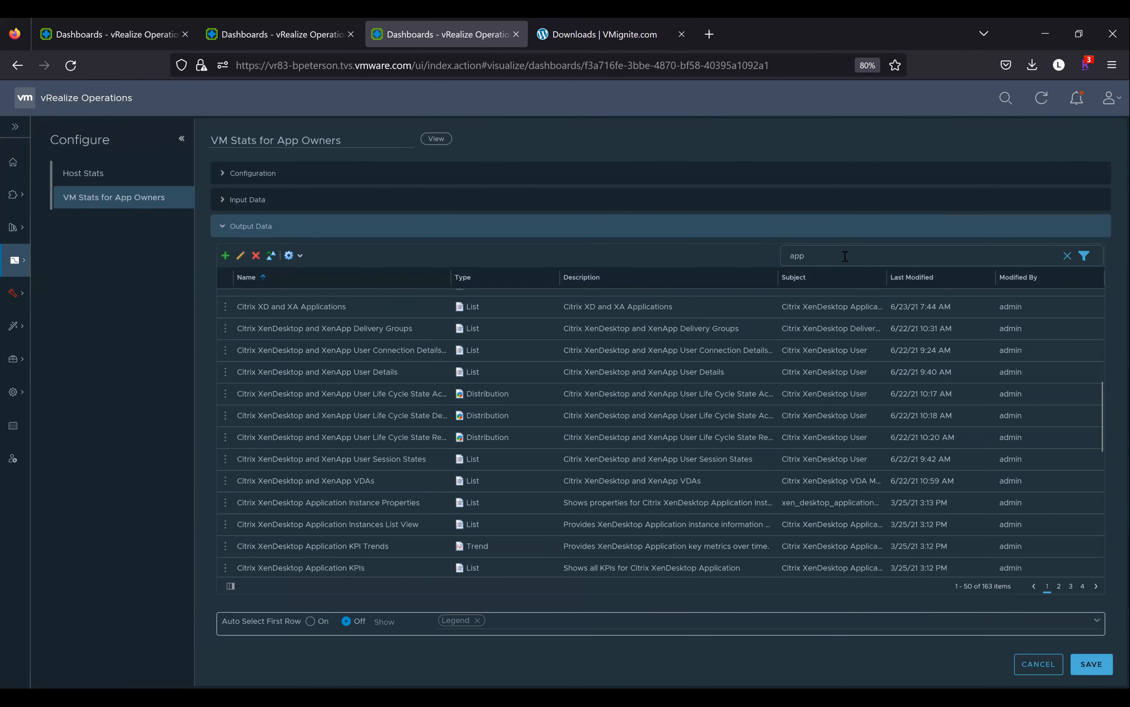
pyautogui.click(846, 256)
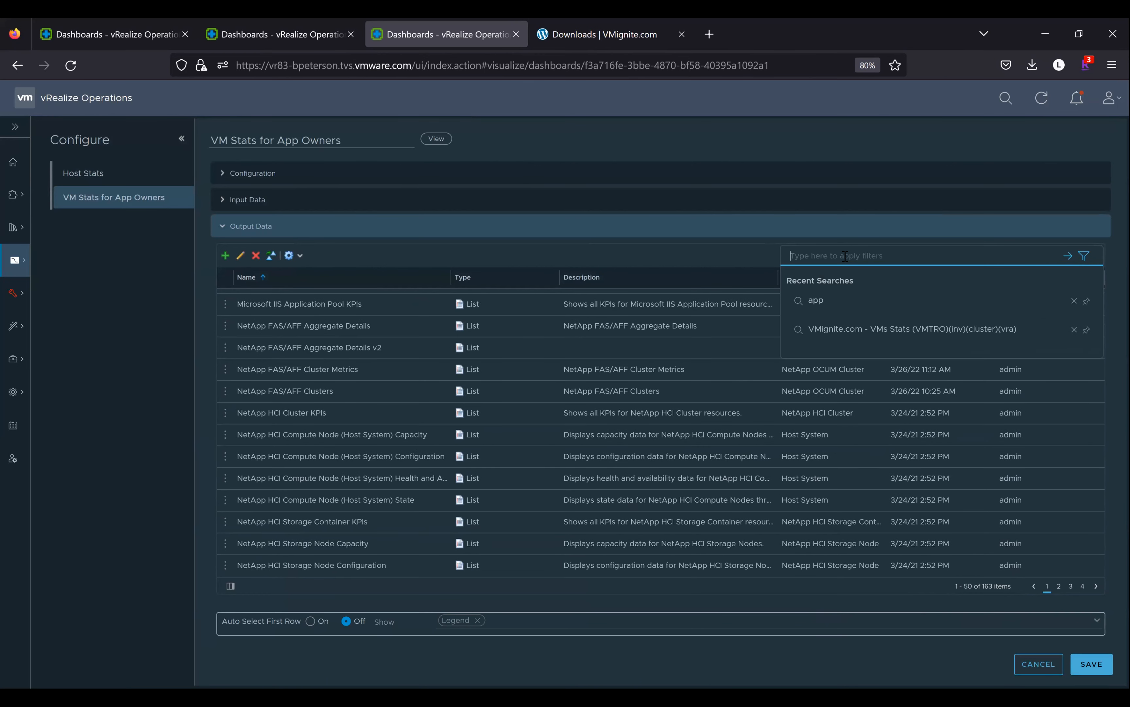
pyautogui.write('for app')
pyautogui.press('Return')
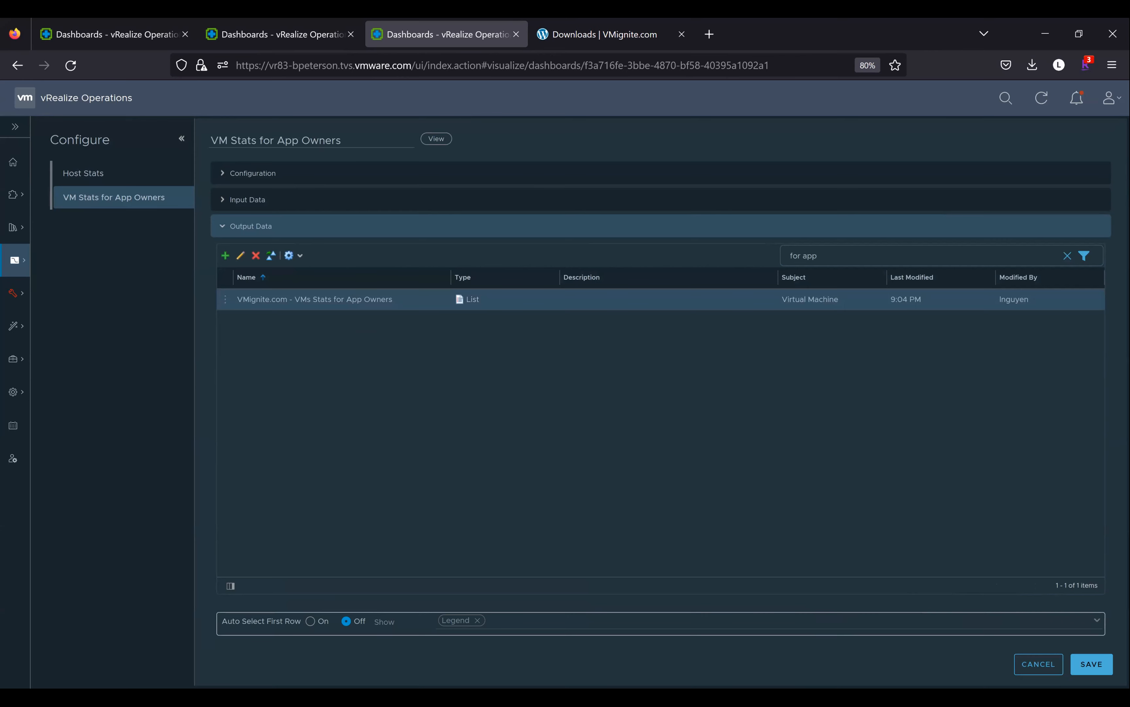
pyautogui.click(1091, 665)
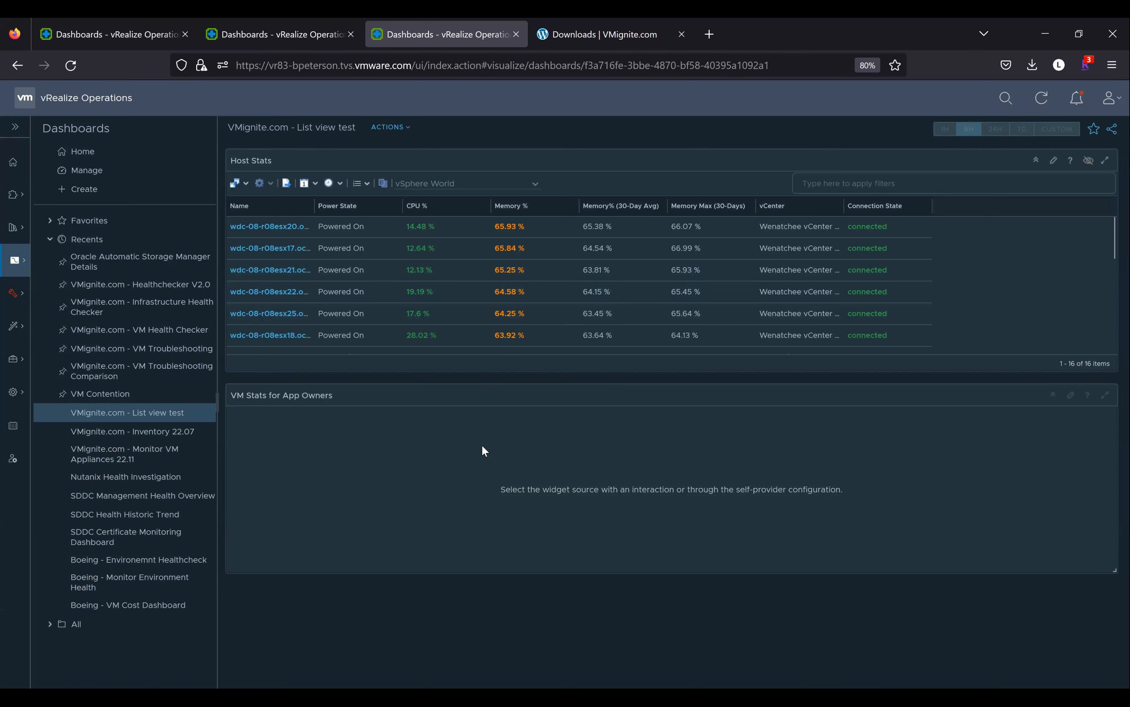
# Edit the dashboard and add an interaction that feeds the selected Host Stats object into VM Stats for App Owners.
pyautogui.click(393, 136)
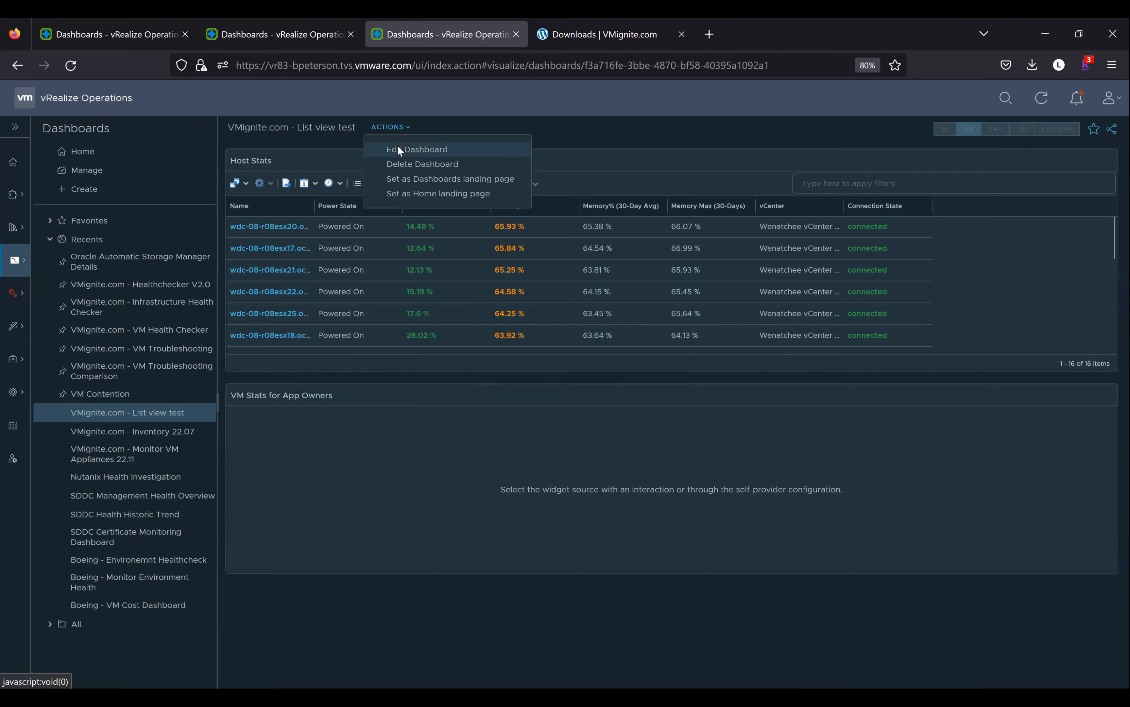
pyautogui.click(400, 150)
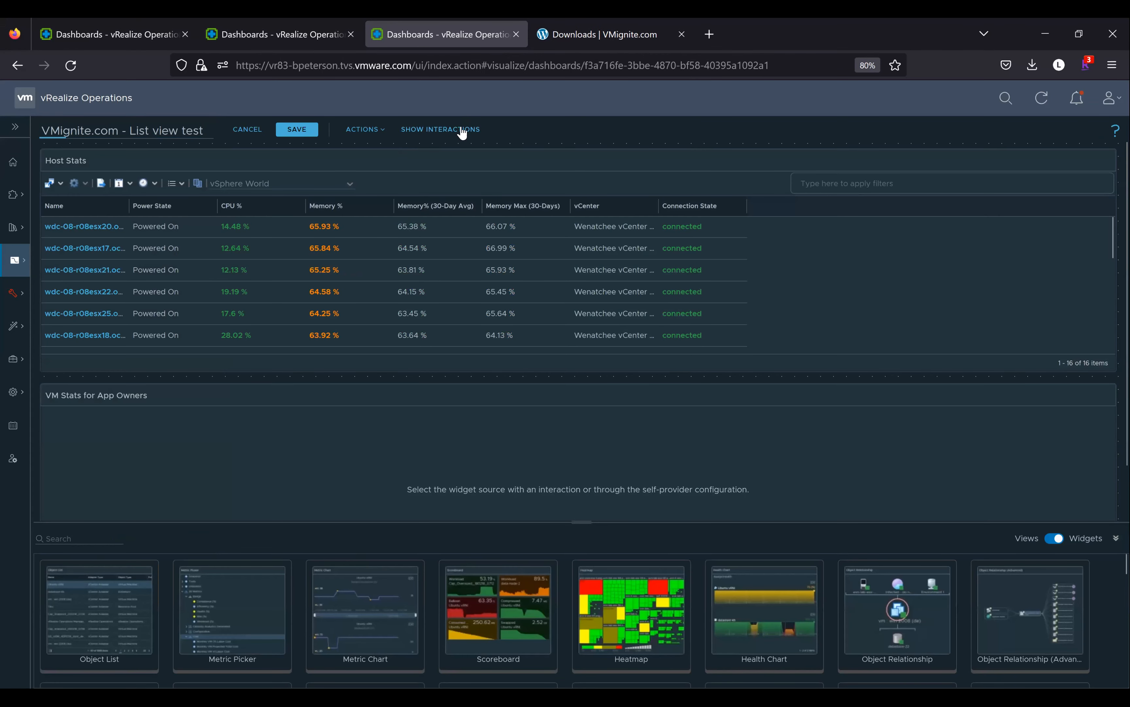
pyautogui.click(462, 128)
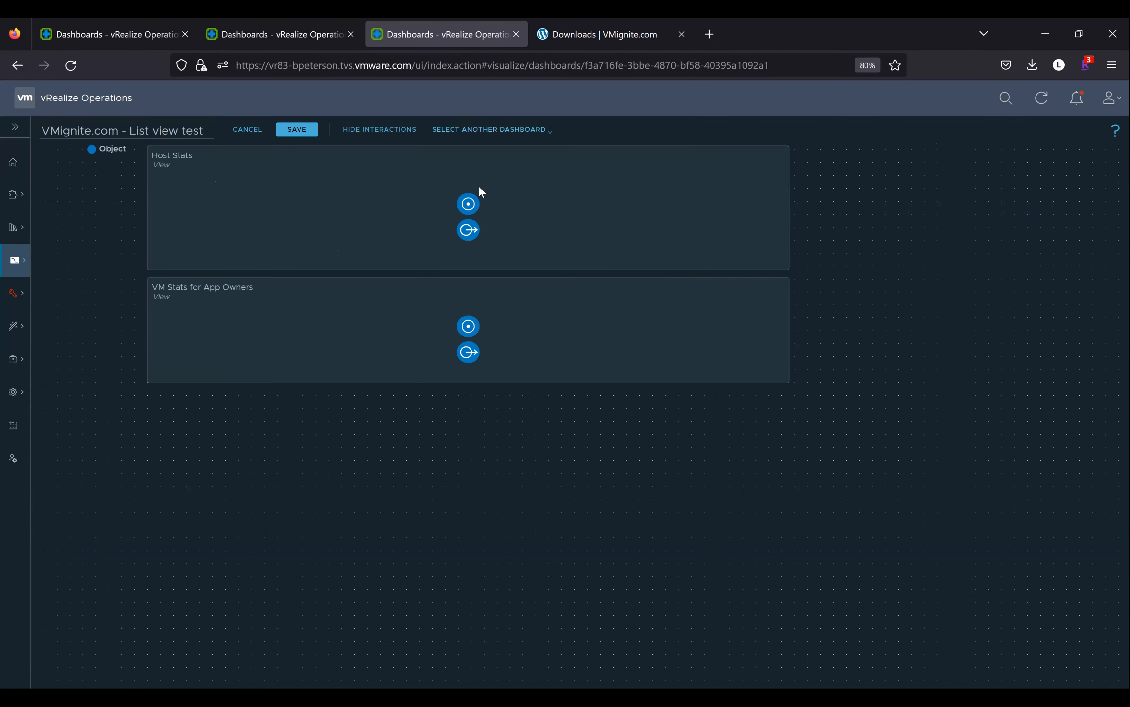
pyautogui.moveTo(470, 236); pyautogui.dragTo(471, 325)
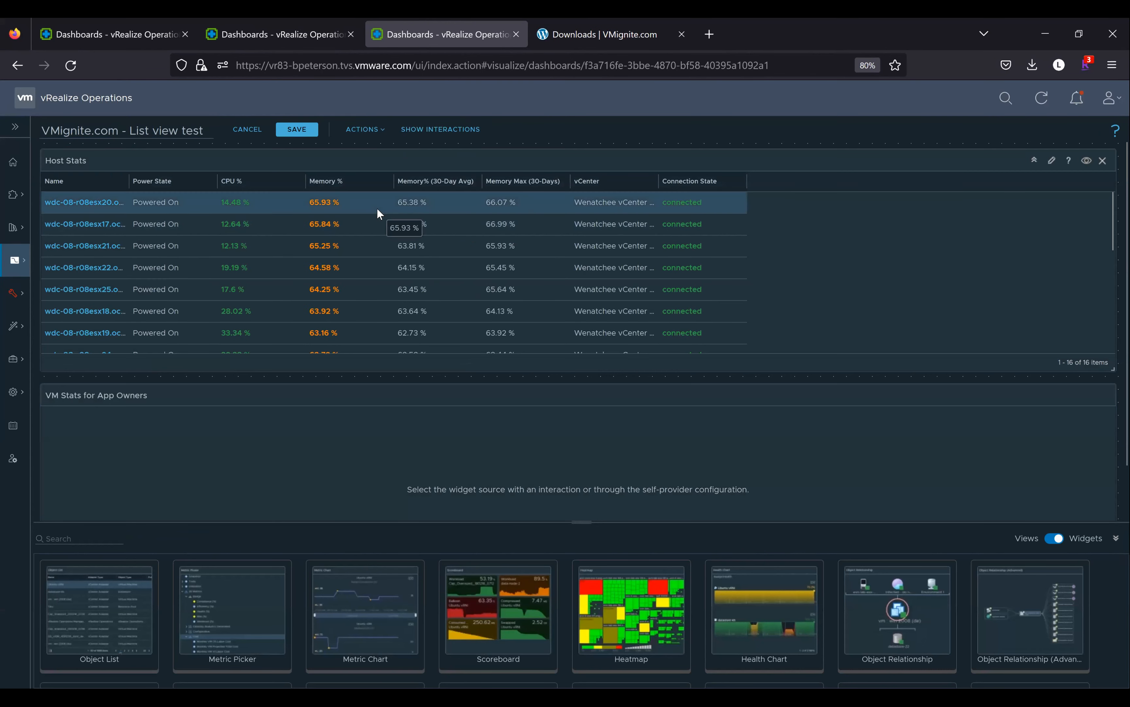
# Check the VM list's columns, test the interaction with the second host and save the dashboard.
pyautogui.hscroll(10, 774, 475)
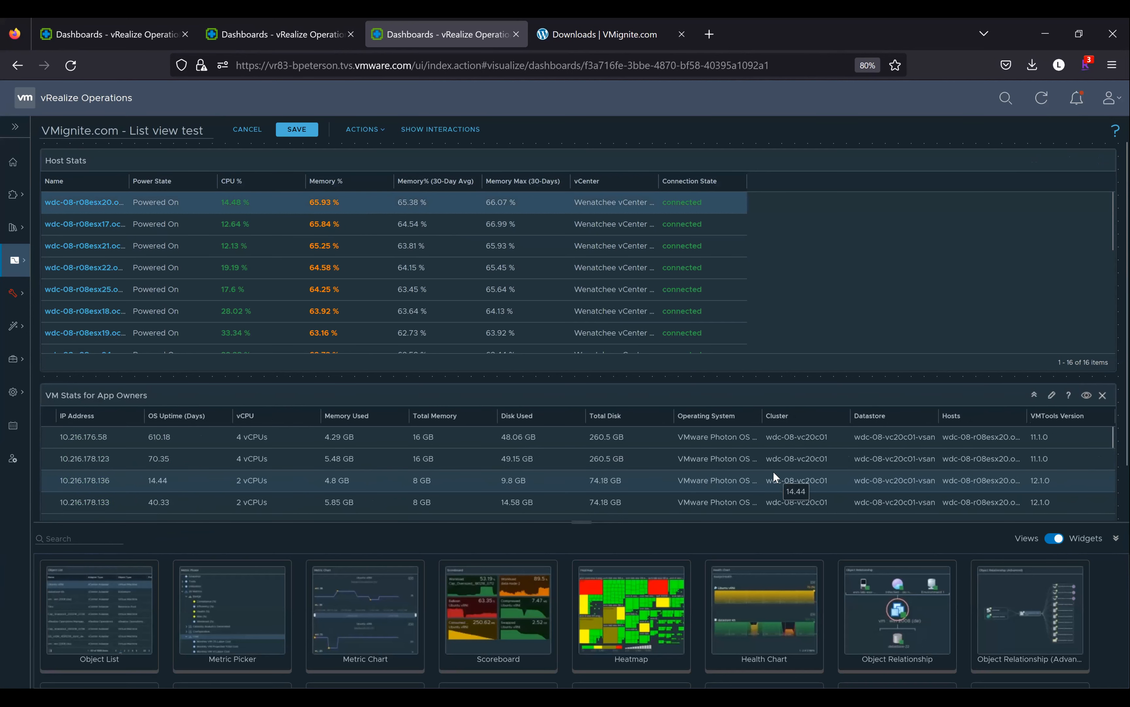
pyautogui.hscroll(-10, 772, 471)
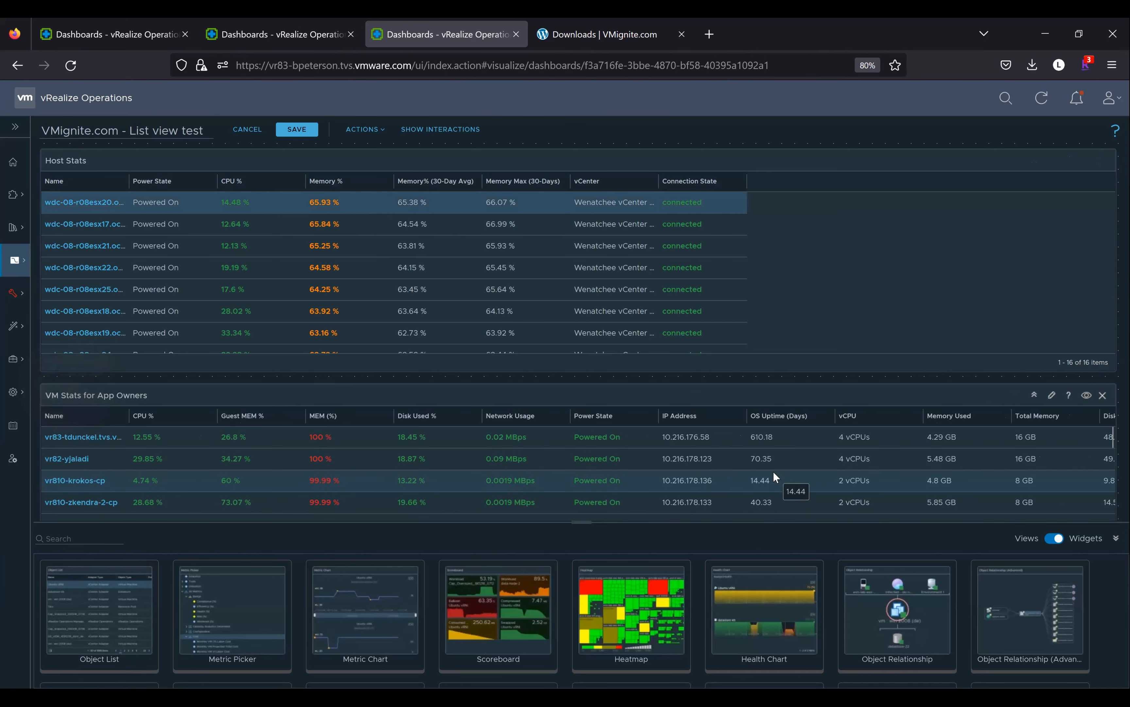
pyautogui.click(354, 228)
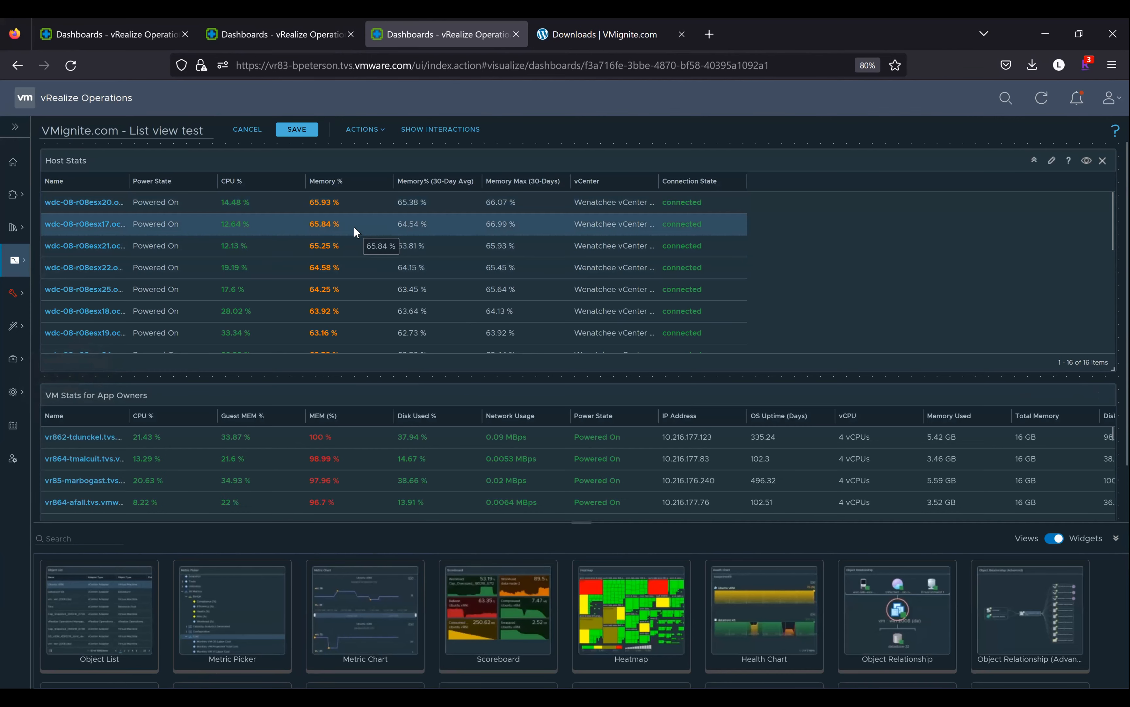
pyautogui.click(297, 130)
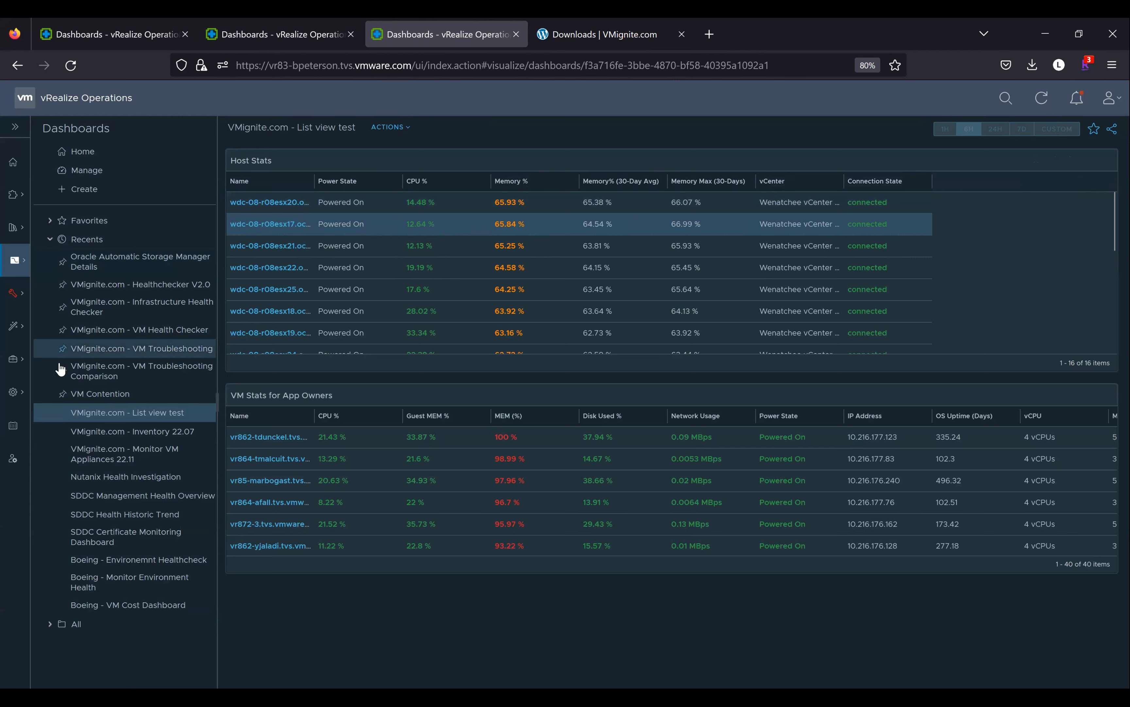
# Collapse the recent dashboards list and widen the Host Stats Name column to fit the full host names.
pyautogui.click(50, 246)
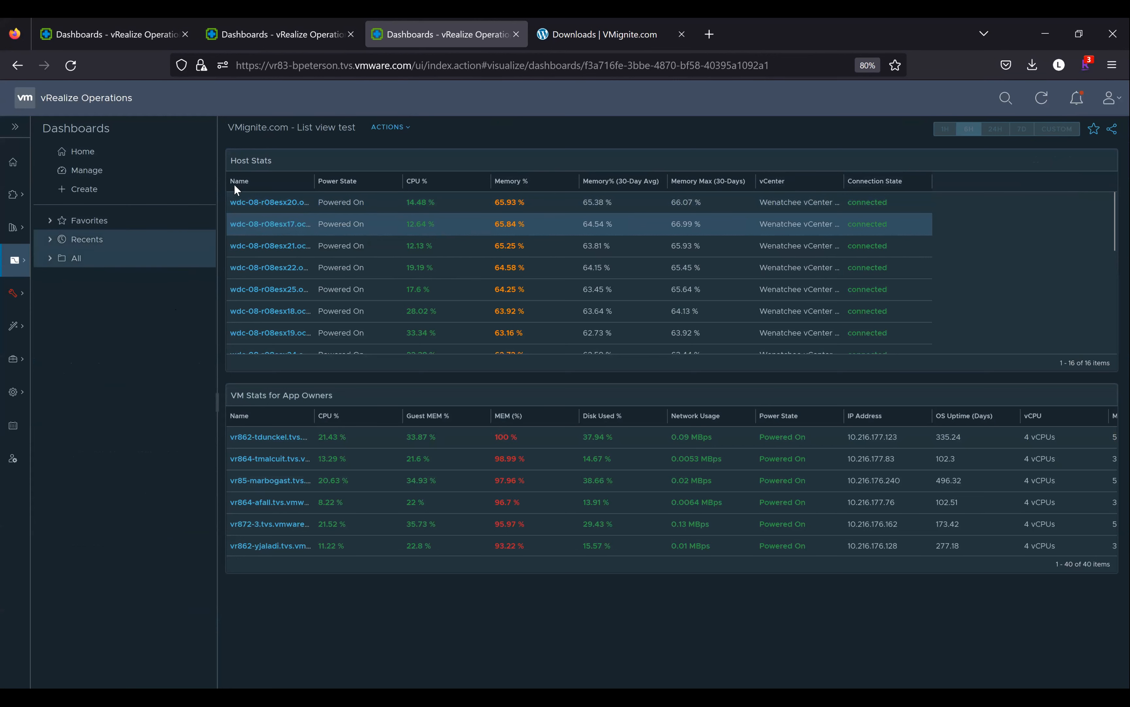
pyautogui.moveTo(314, 182); pyautogui.dragTo(395, 195)
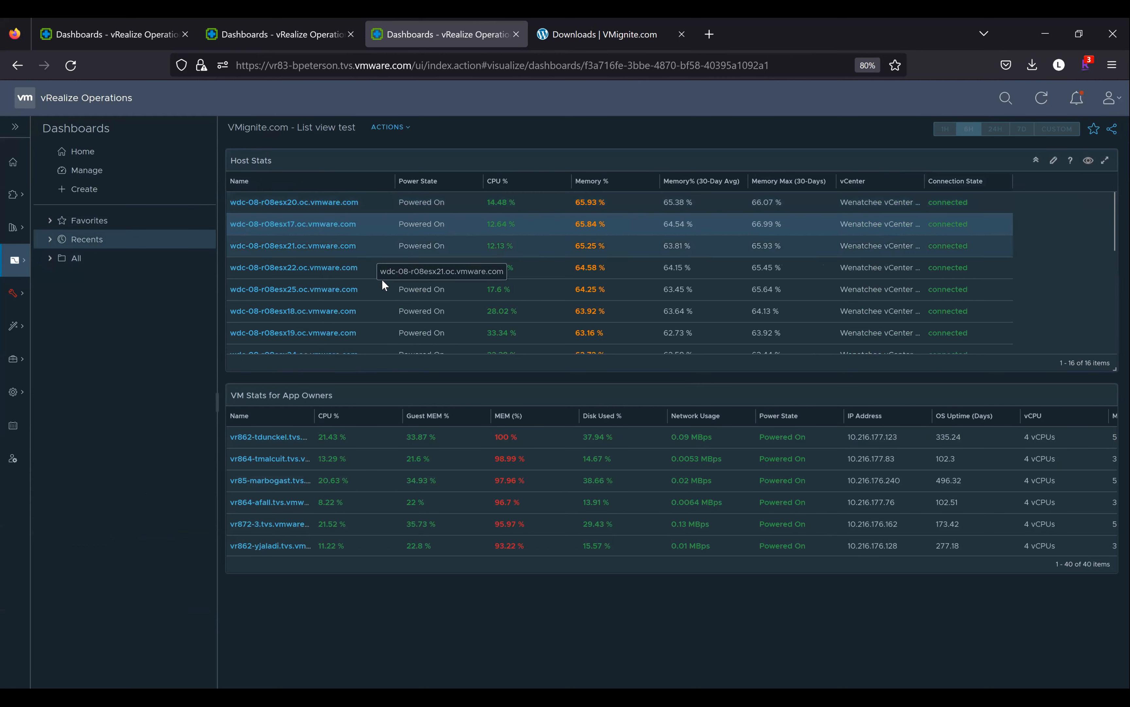
# Select different hosts to view their VMs, and open the details of wdc-08-r08esx20.oc.vmware.com before returning to the dashboard.
pyautogui.click(465, 250)
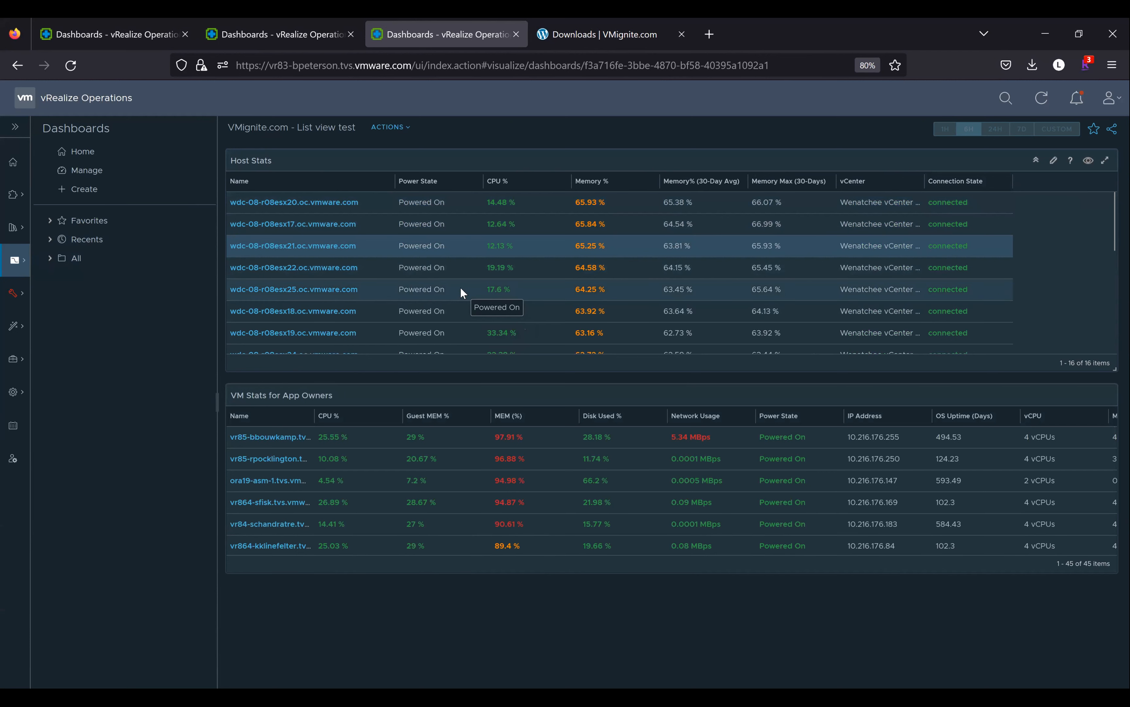
pyautogui.click(323, 203)
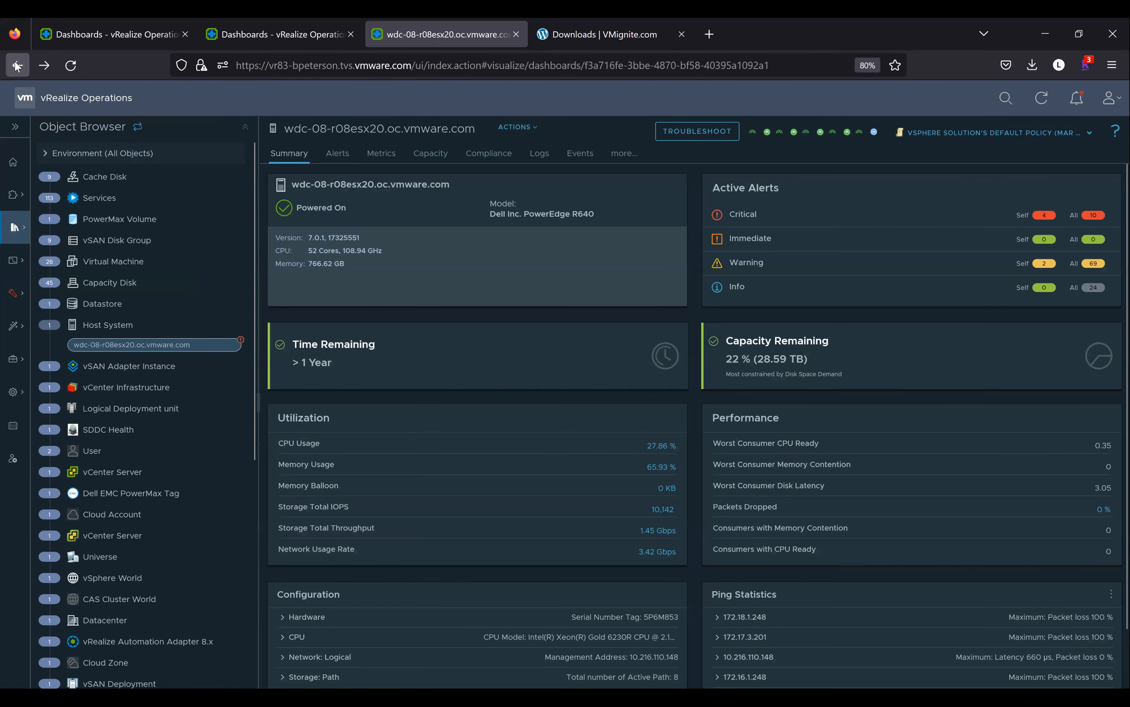
pyautogui.click(17, 67)
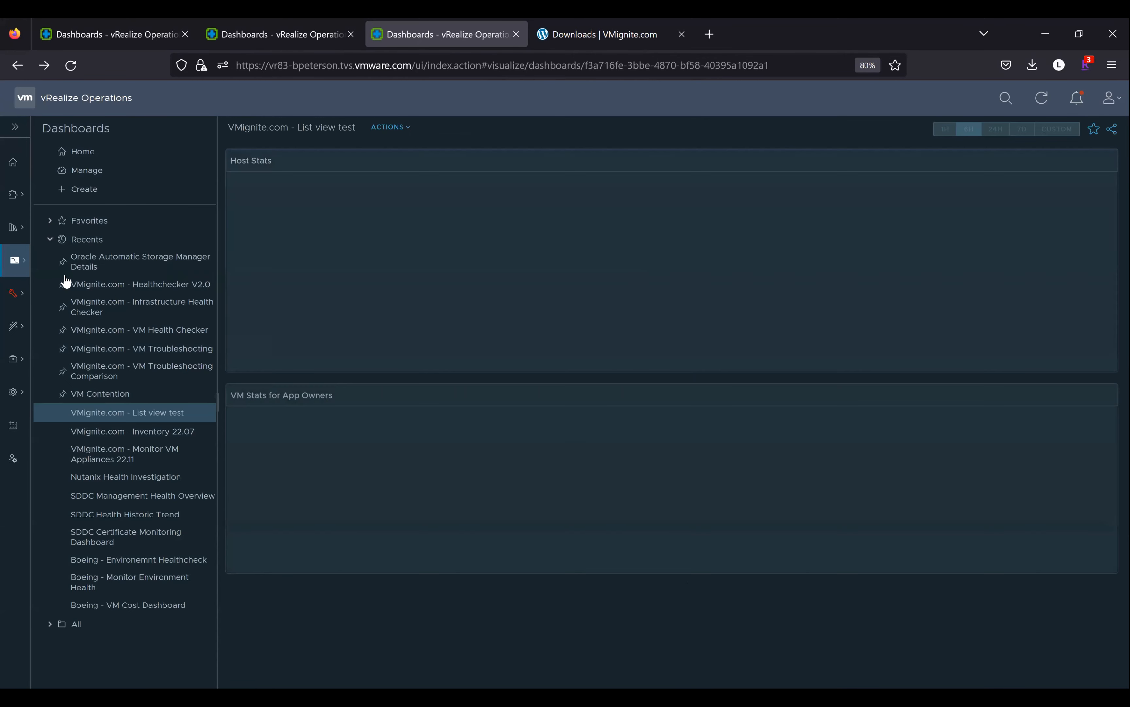
pyautogui.click(49, 240)
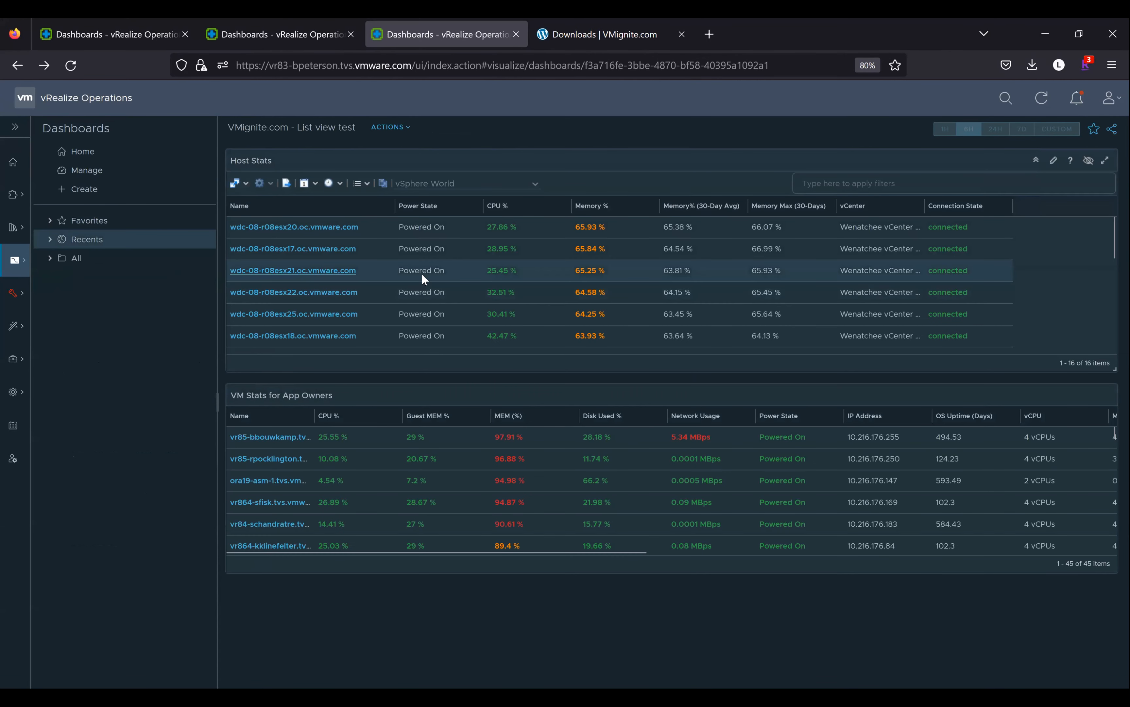
pyautogui.click(470, 287)
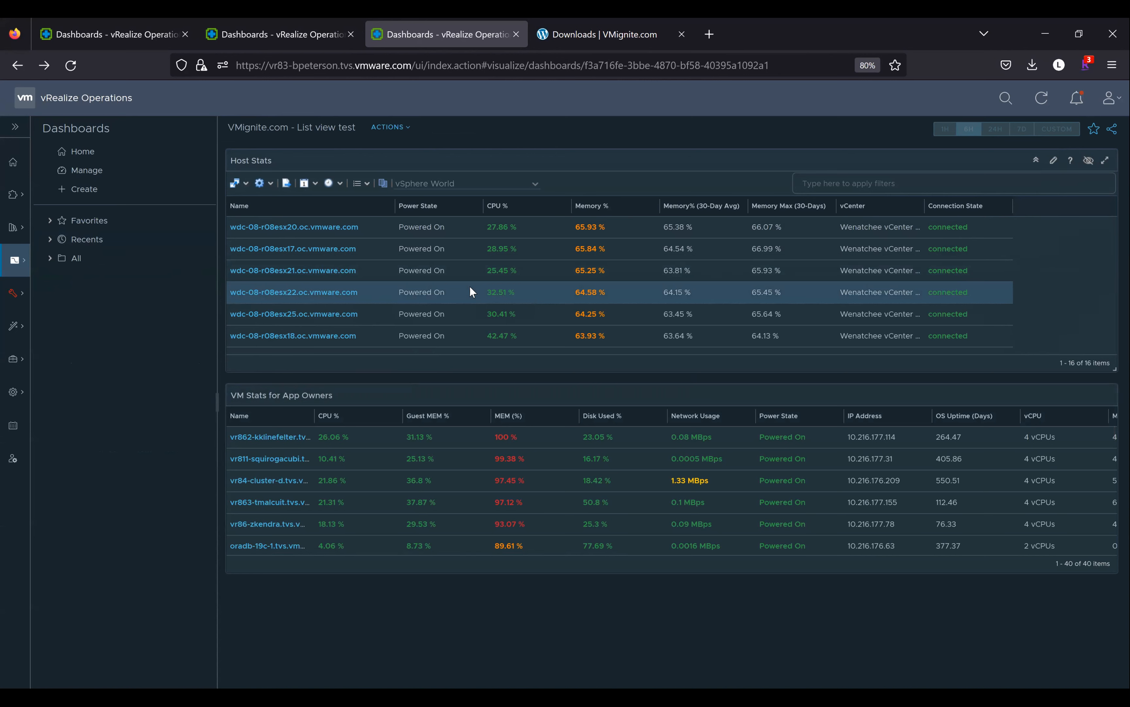
pyautogui.click(480, 236)
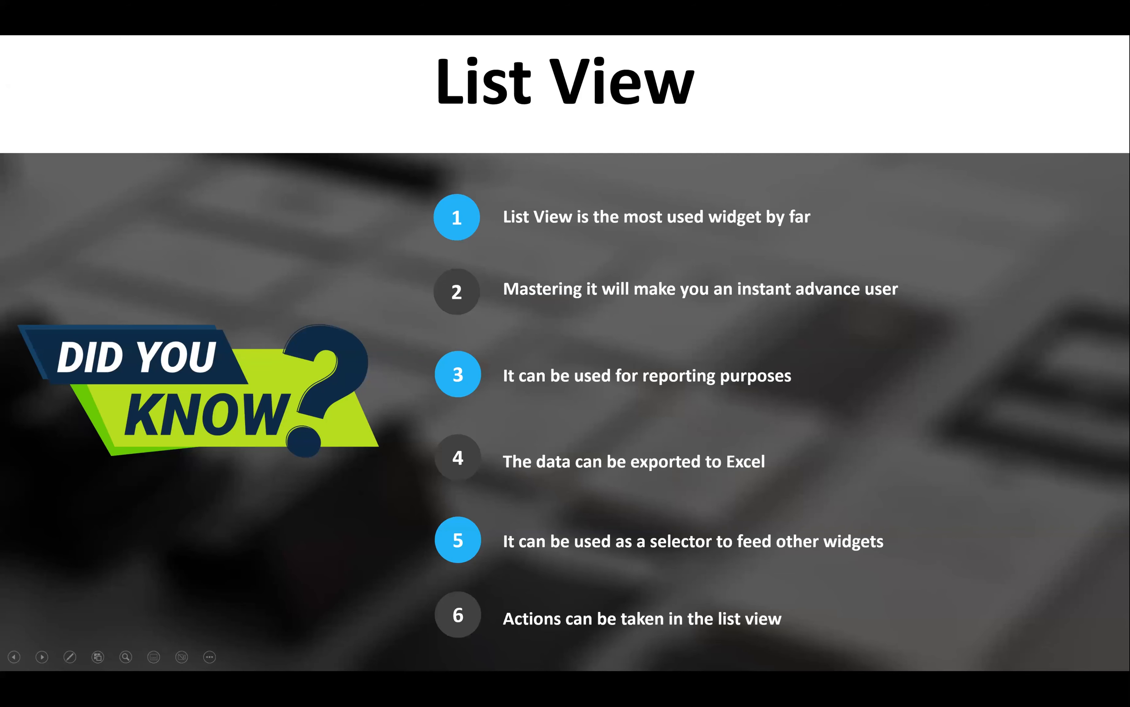
pyautogui.press('Right')
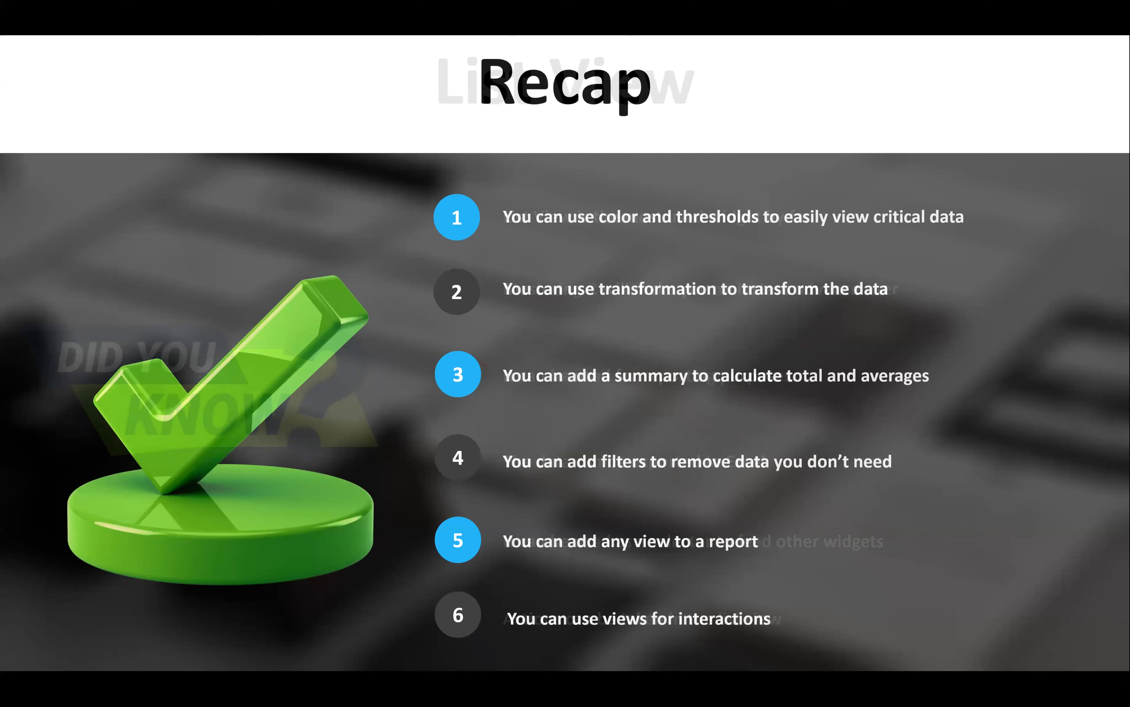
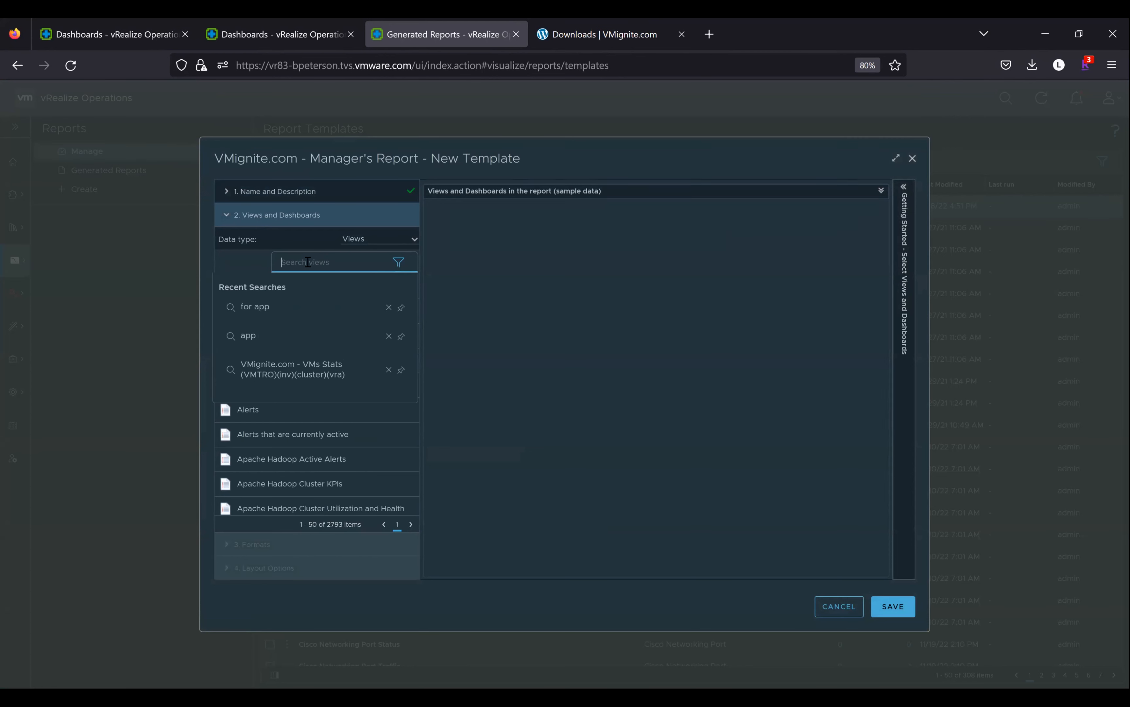
# Search the views for "for app", add VMignite.com - VMs Stats for App Owners to the report template and set it to landscape.
pyautogui.write('app')
pyautogui.press('BackSpace')
pyautogui.press('BackSpace')
pyautogui.write('for app')
pyautogui.press('Return')
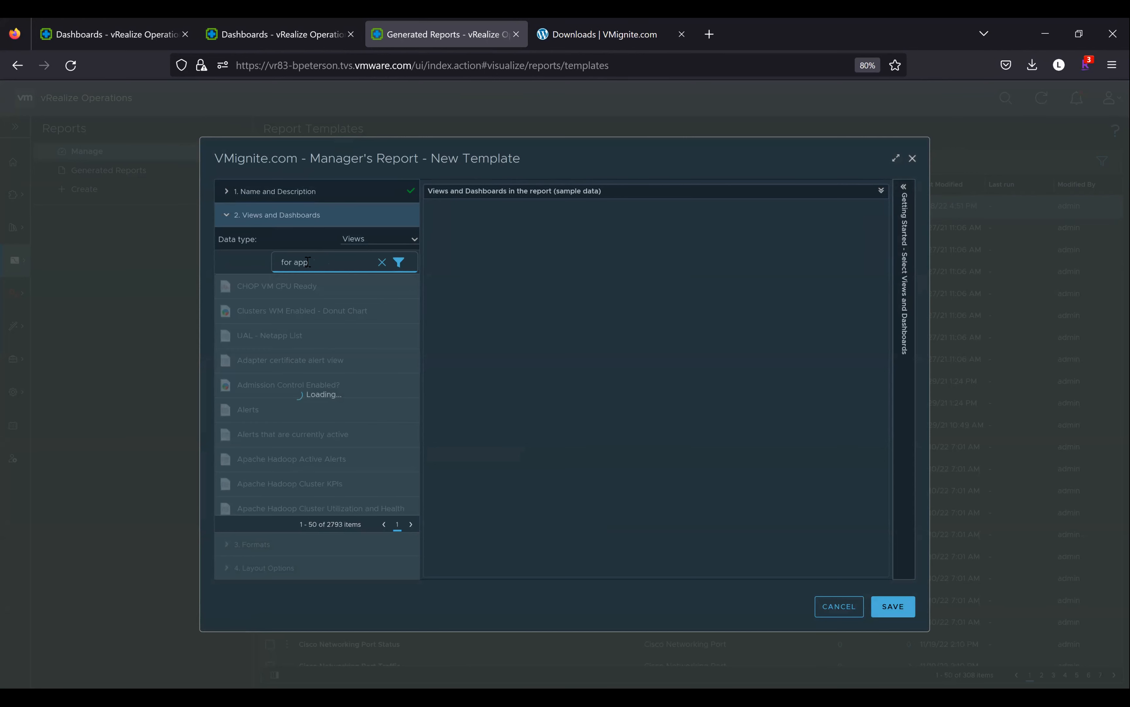
pyautogui.moveTo(306, 286); pyautogui.dragTo(528, 265)
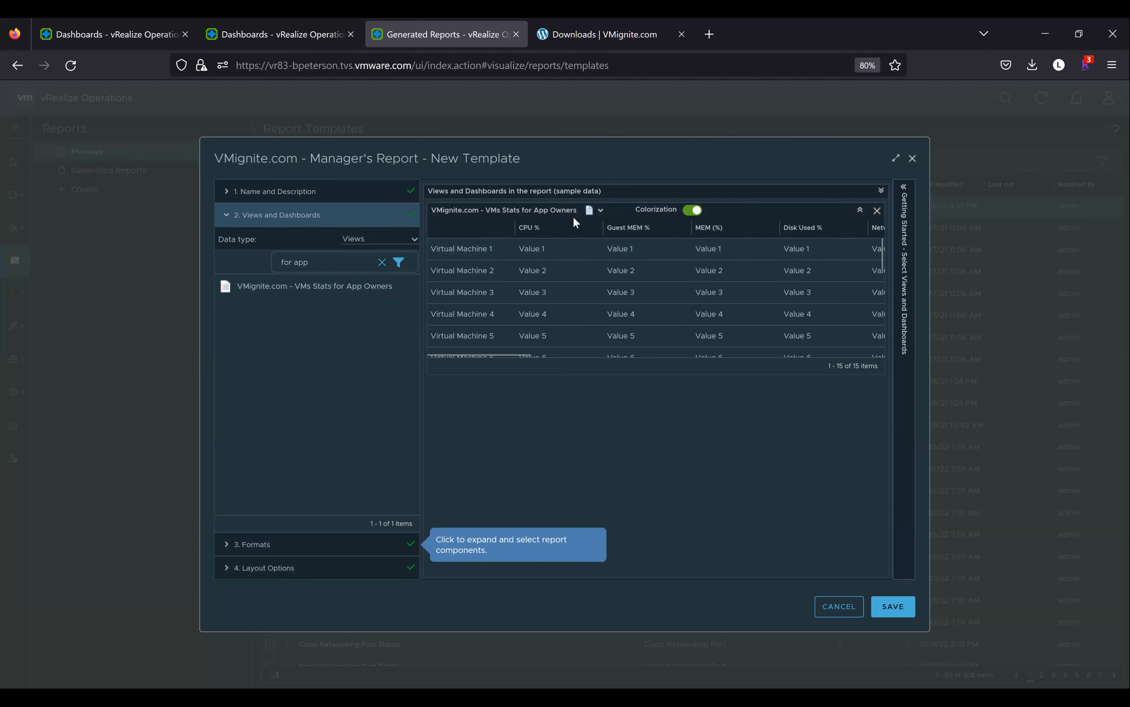
pyautogui.click(601, 209)
pyautogui.click(609, 244)
# Search for "host stats", add VMignite.com - Host Stats for Manager above the VM stats view and set it to landscape.
pyautogui.moveTo(341, 262); pyautogui.dragTo(264, 255)
pyautogui.press('BackSpace')
pyautogui.write('host stats')
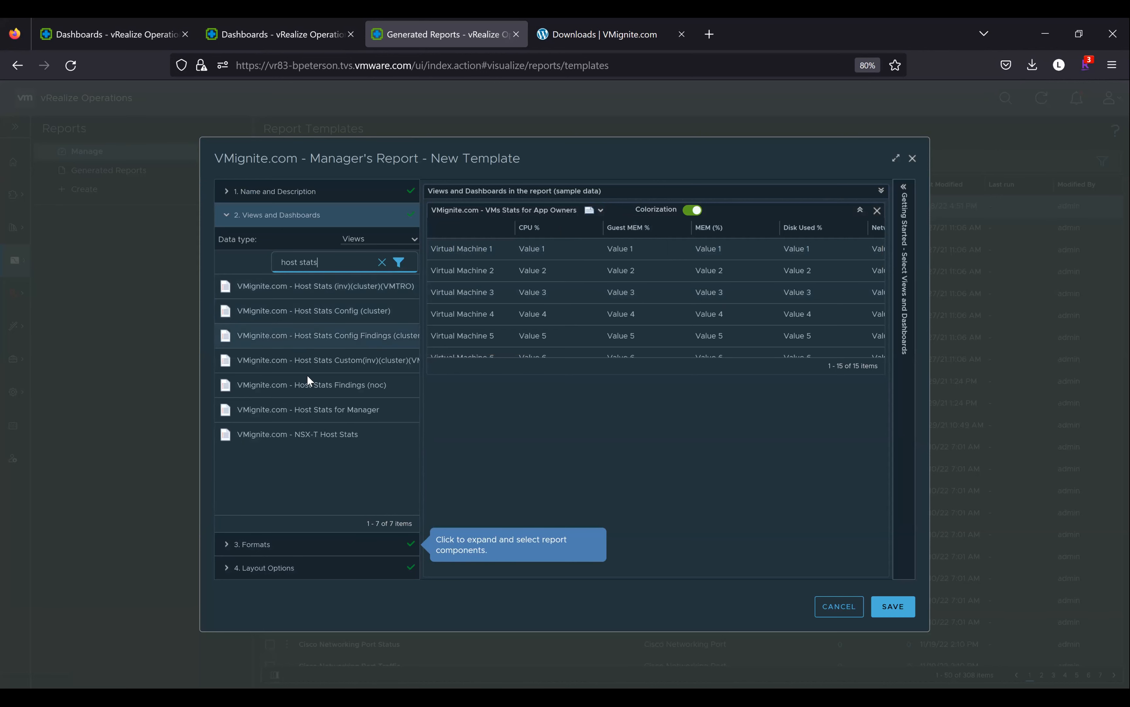
pyautogui.moveTo(309, 409); pyautogui.dragTo(523, 210)
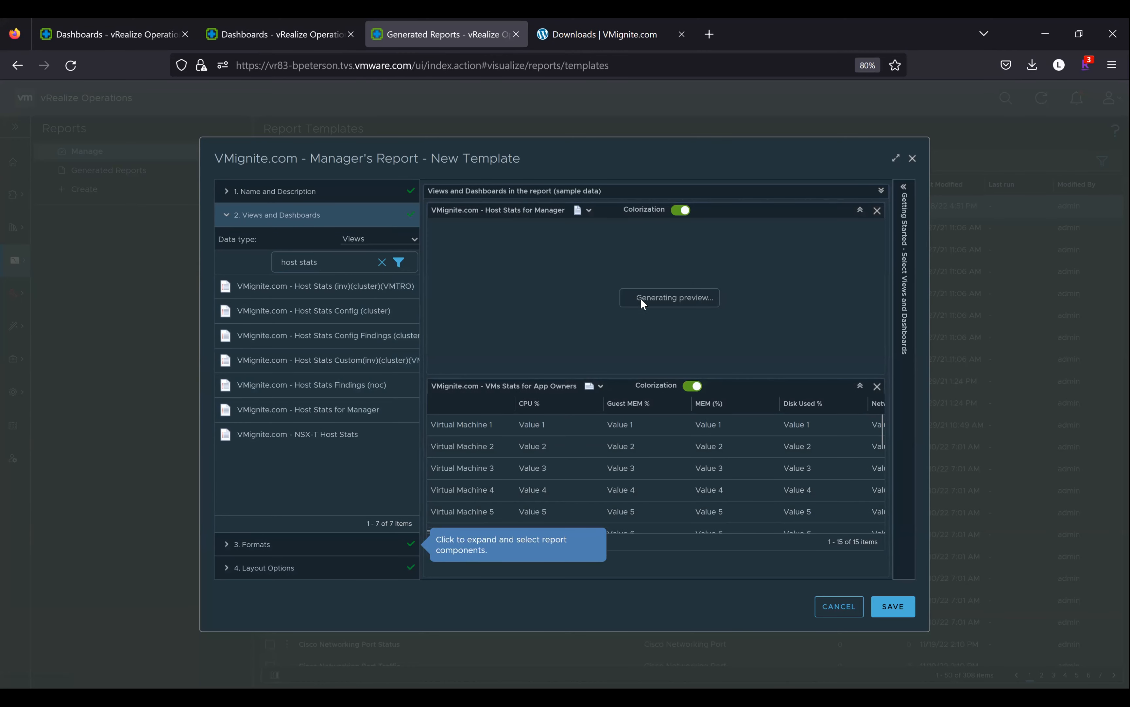
pyautogui.click(590, 211)
pyautogui.click(590, 243)
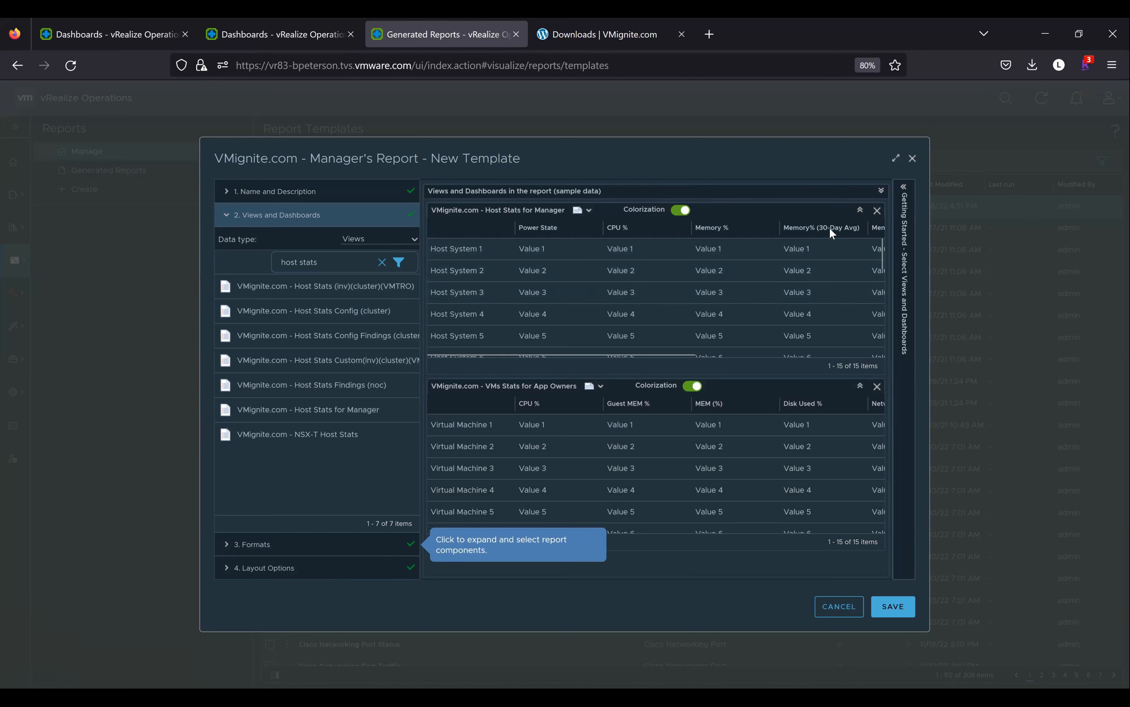
# Collapse both view previews and review the report template's output formats and layout options.
pyautogui.click(860, 210)
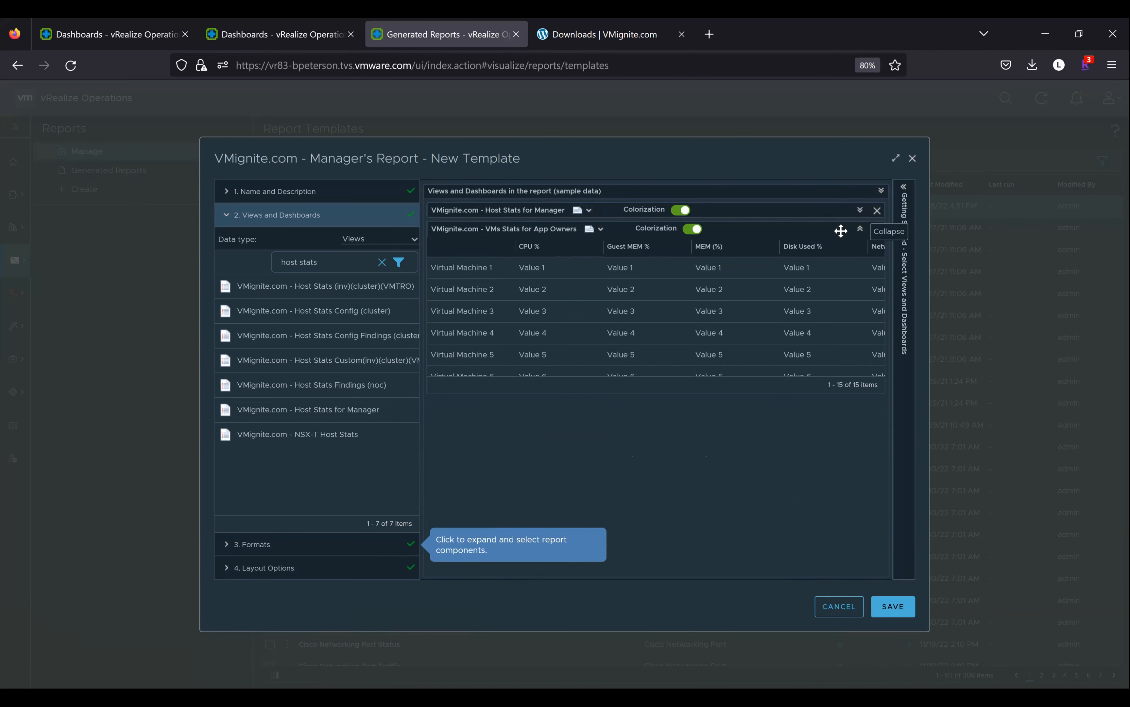
pyautogui.click(860, 231)
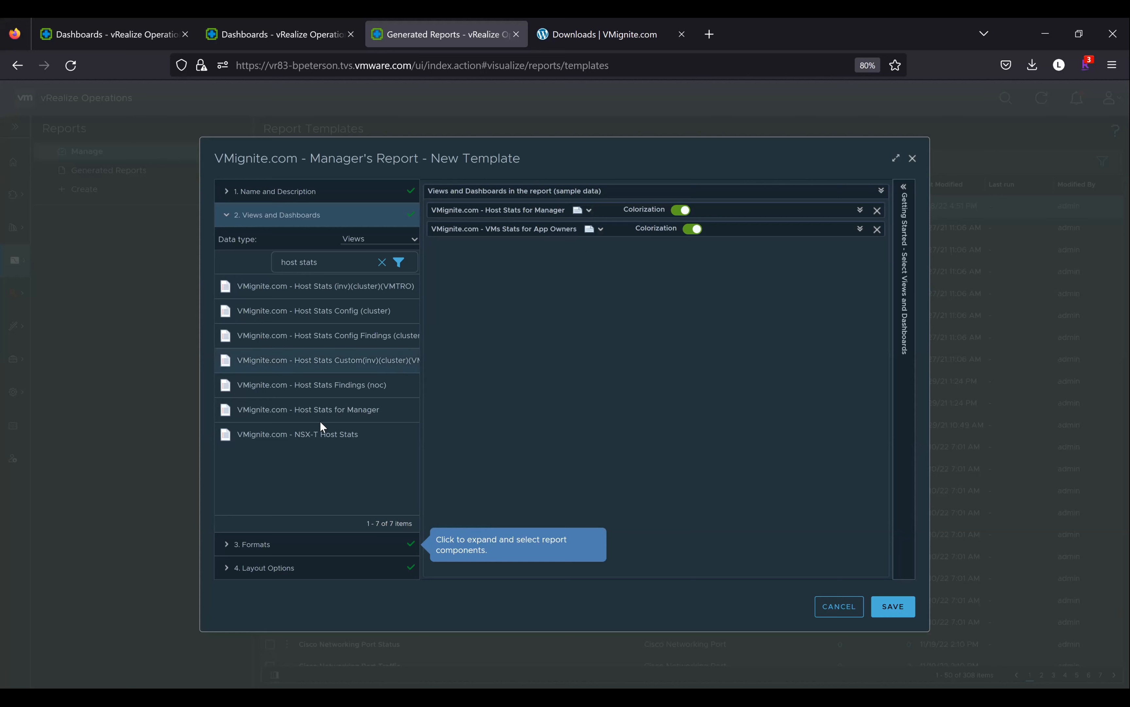
pyautogui.click(277, 550)
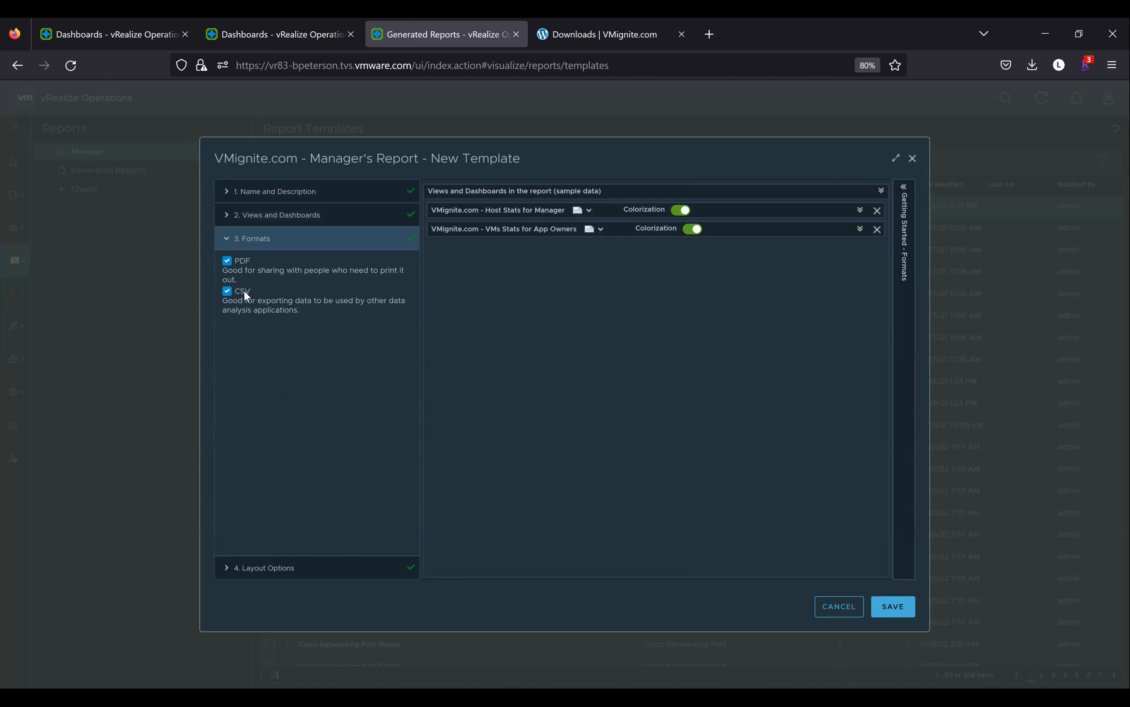
pyautogui.click(291, 568)
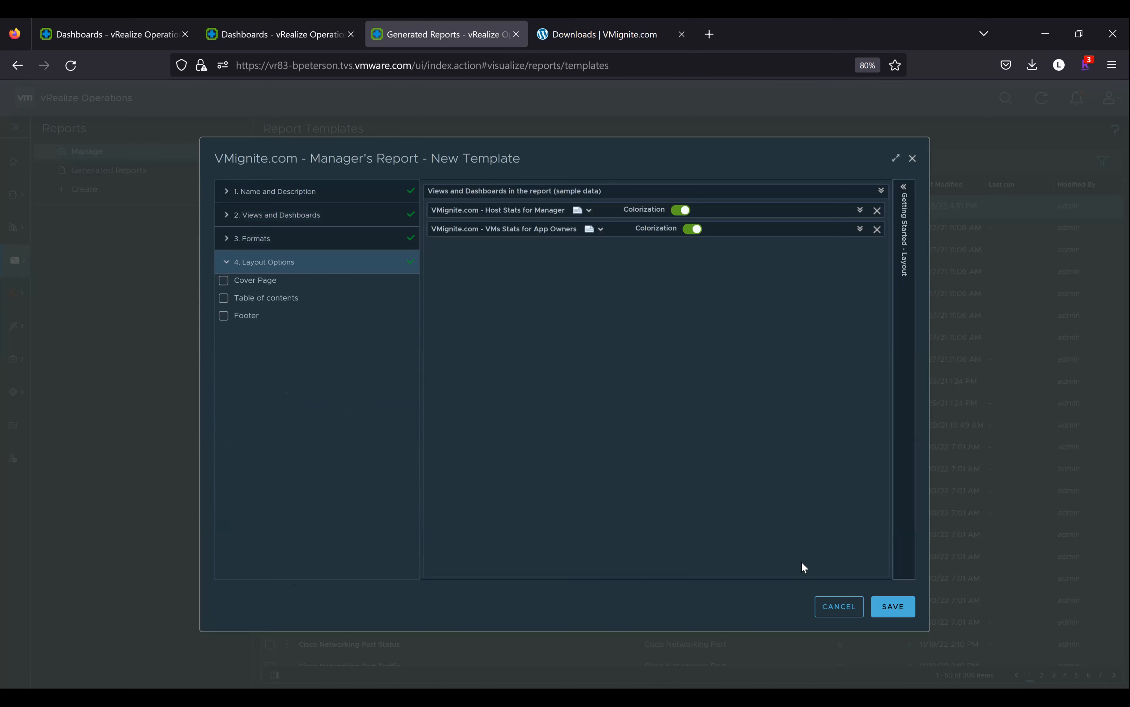
# Save the report template and filter the report templates by "vmignite".
pyautogui.click(889, 605)
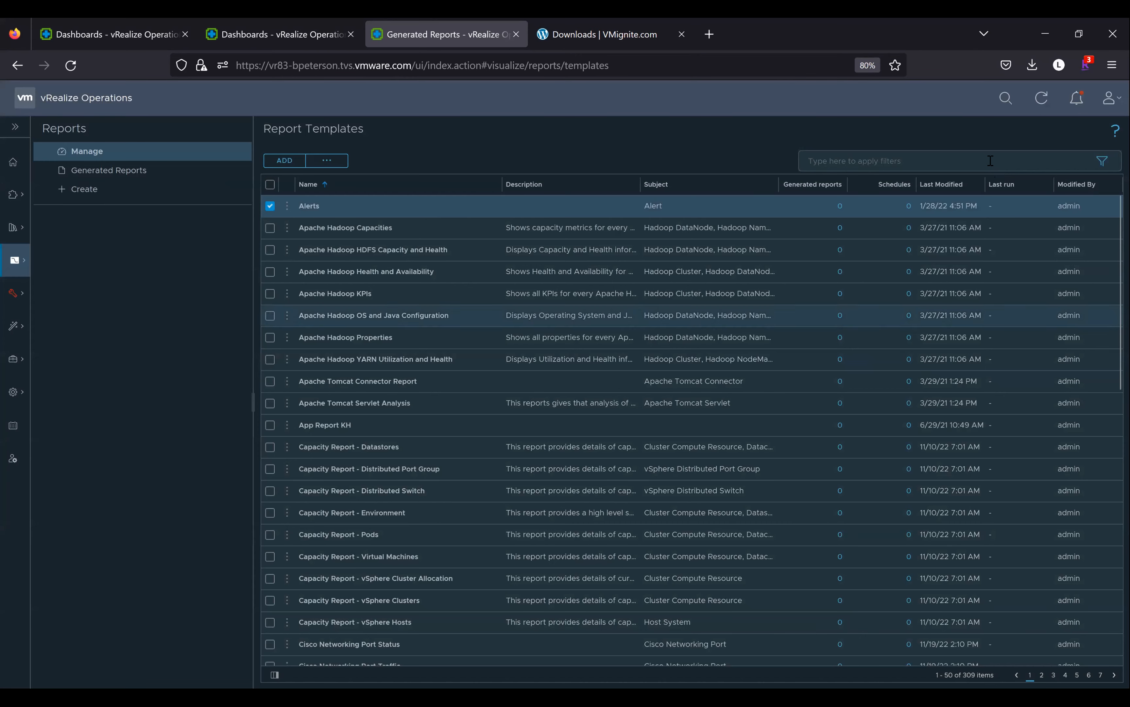
pyautogui.click(991, 161)
pyautogui.write('vmigni')
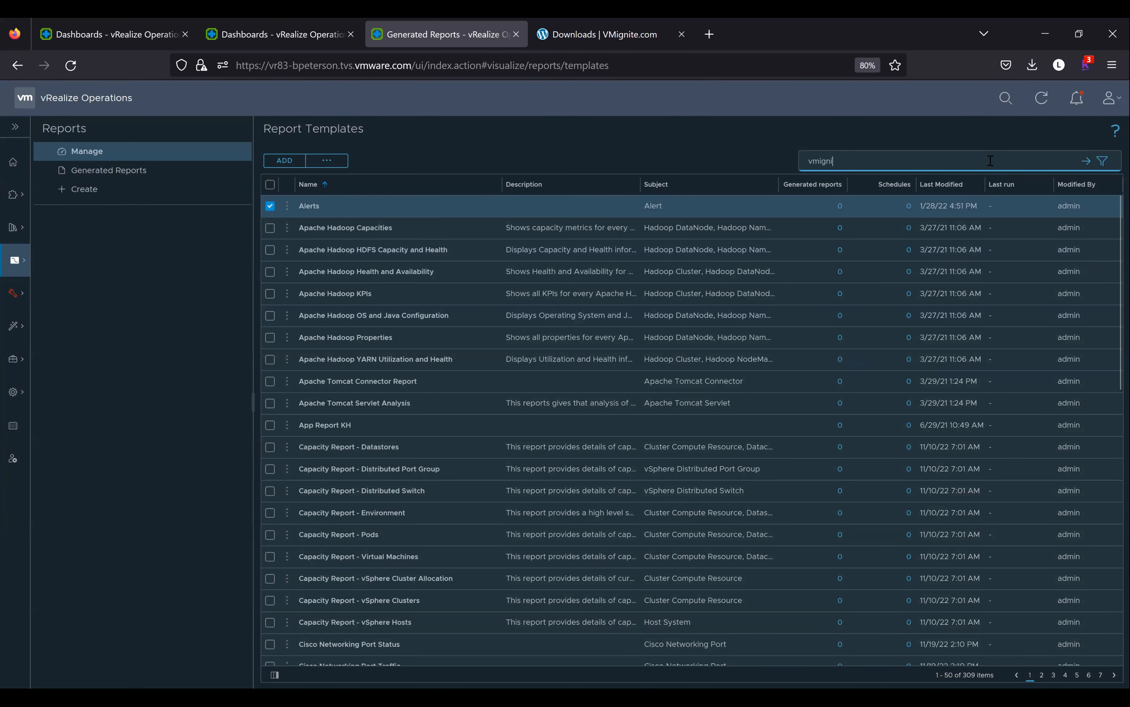
pyautogui.press('Return')
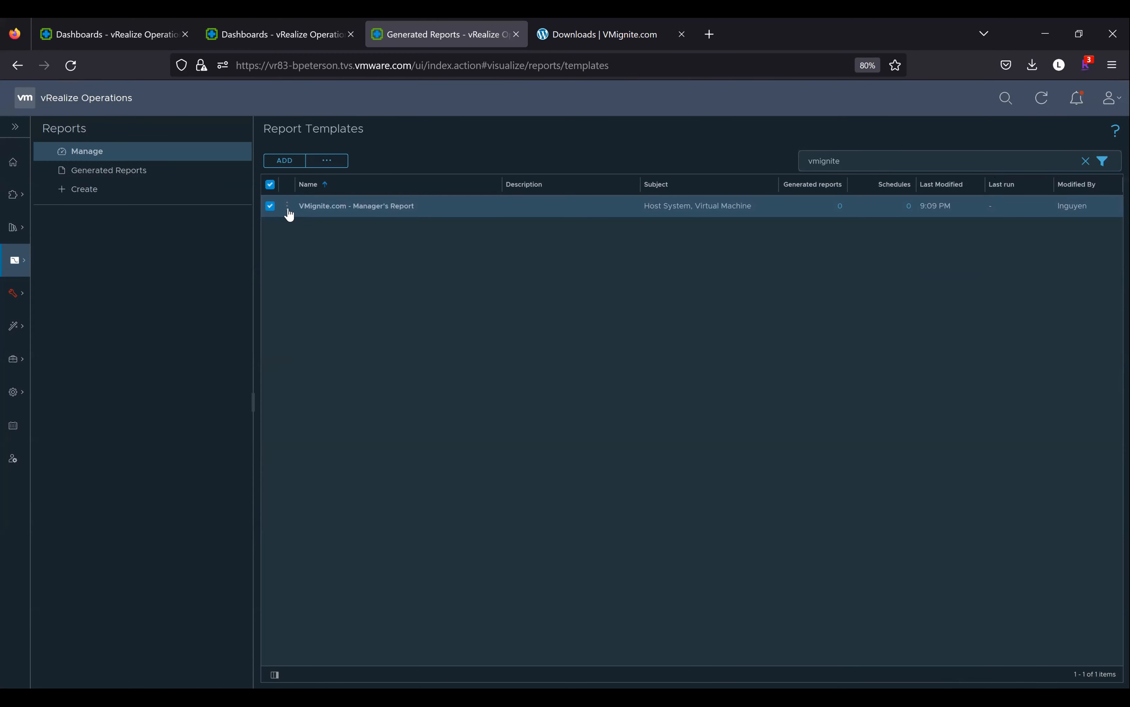
# Run the VMignite.com - Manager's Report template for the vSphere World object under vCenter.
pyautogui.click(288, 208)
pyautogui.click(315, 167)
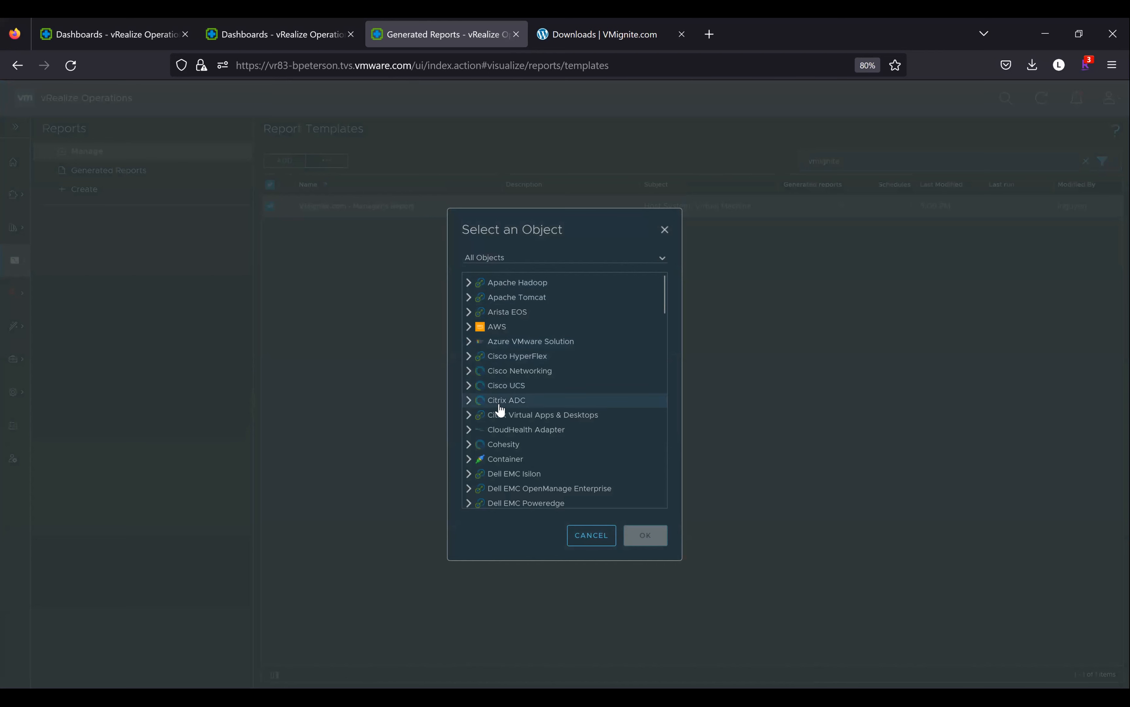
pyautogui.scroll(-10, 500, 409)
pyautogui.scroll(-6, 499, 404)
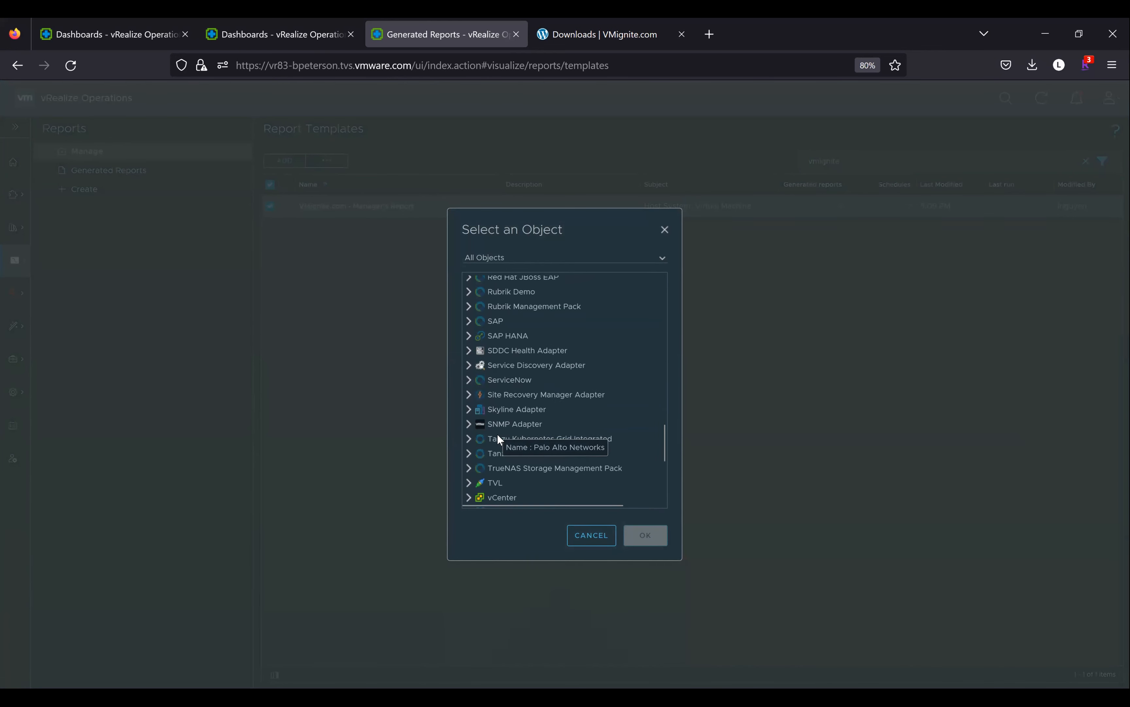
pyautogui.scroll(-6, 496, 433)
pyautogui.click(469, 404)
pyautogui.scroll(-4, 501, 434)
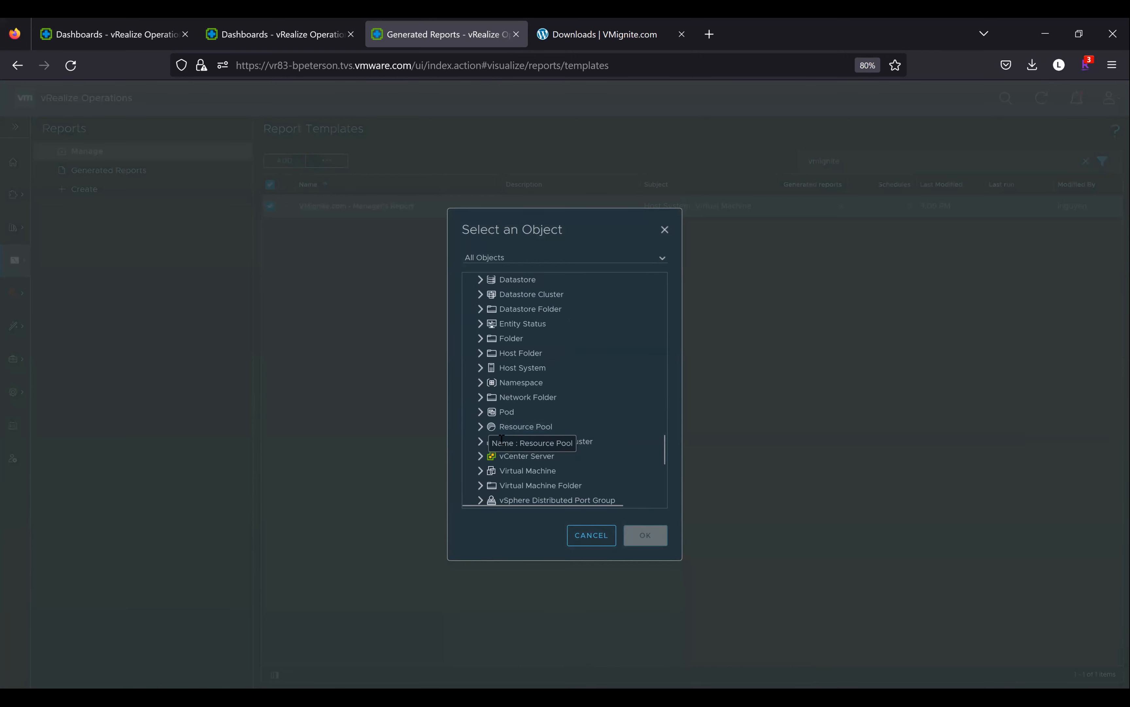
pyautogui.scroll(-2, 501, 439)
pyautogui.click(480, 471)
pyautogui.click(537, 486)
pyautogui.click(650, 539)
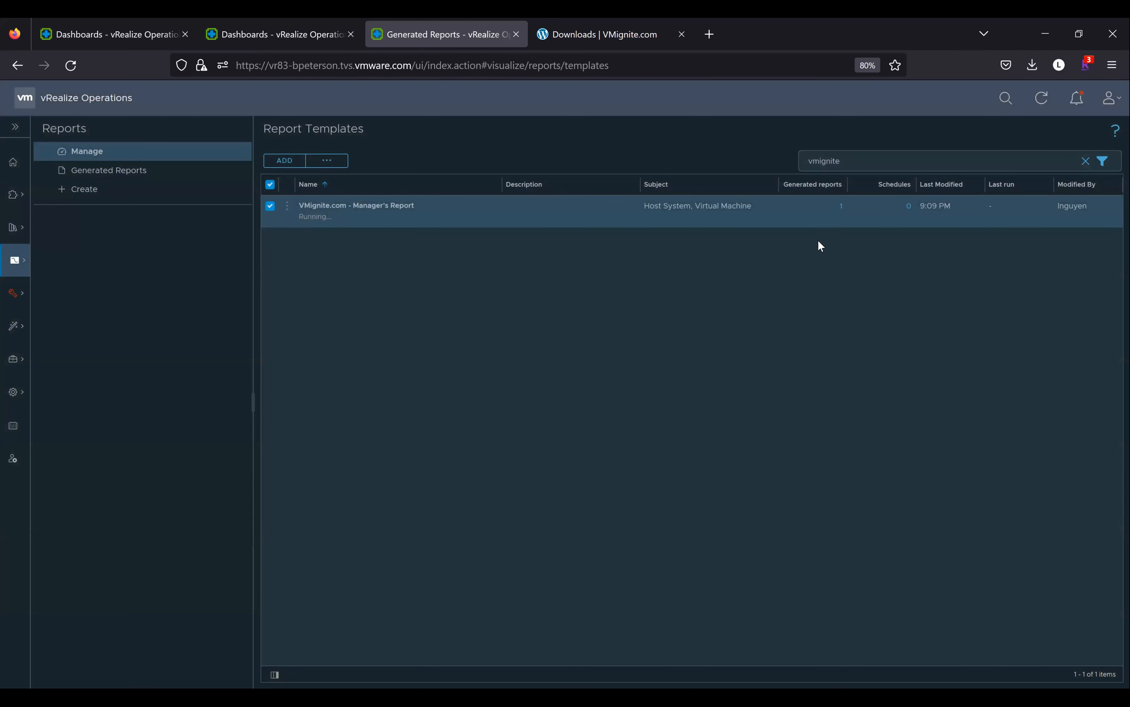
# Refresh the template list, go to the report's generated instance and download its PDF for viewing.
pyautogui.click(1048, 103)
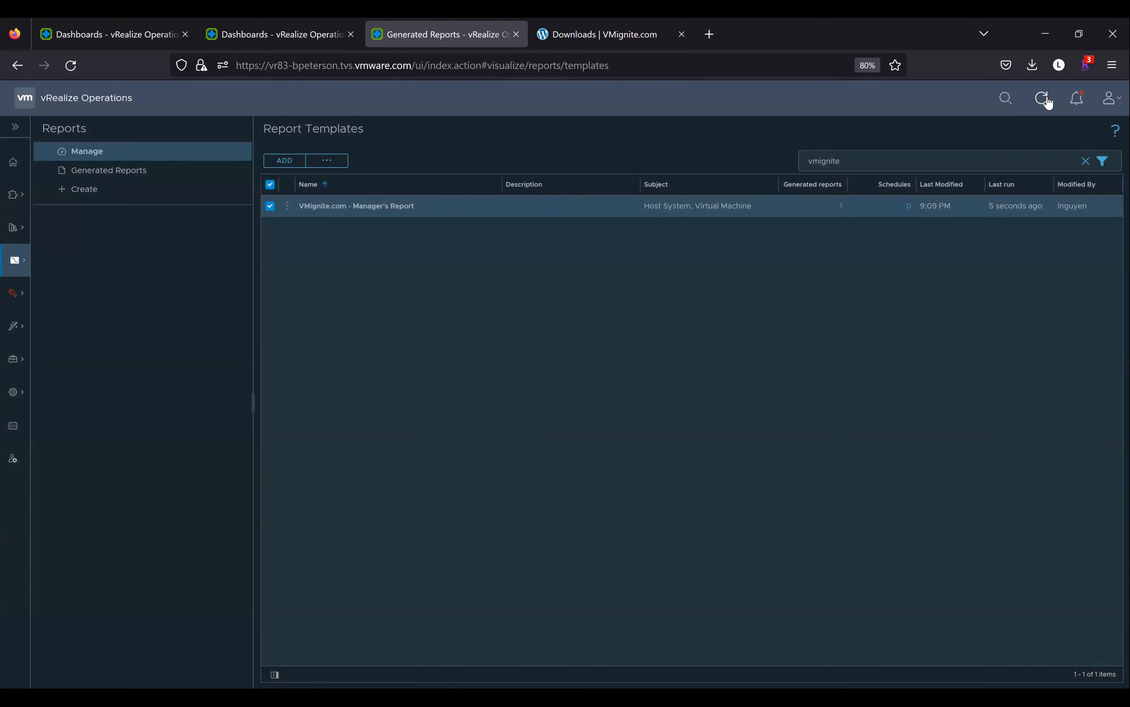
pyautogui.click(843, 209)
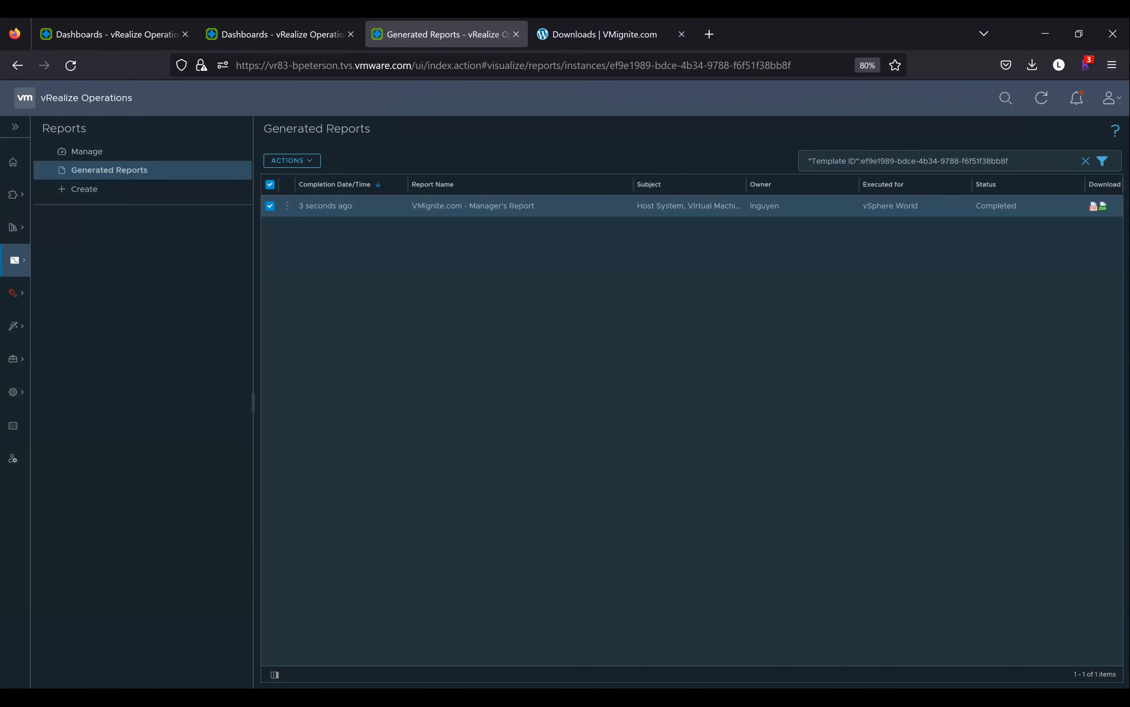
pyautogui.click(1093, 206)
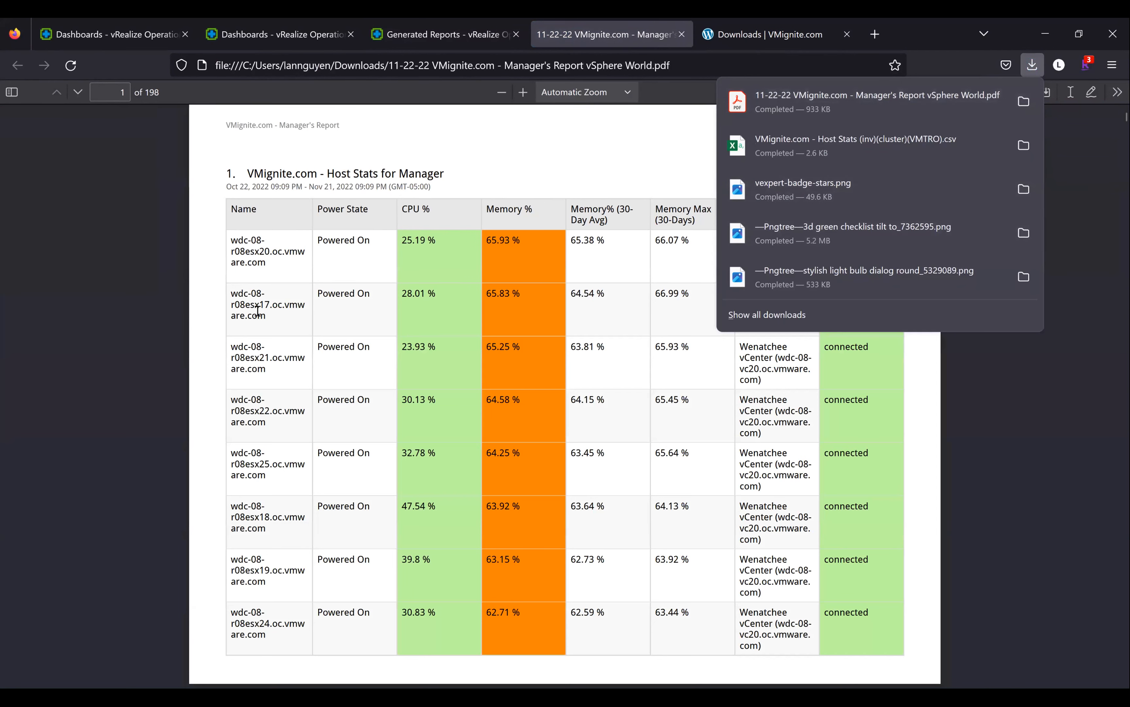
pyautogui.click(204, 323)
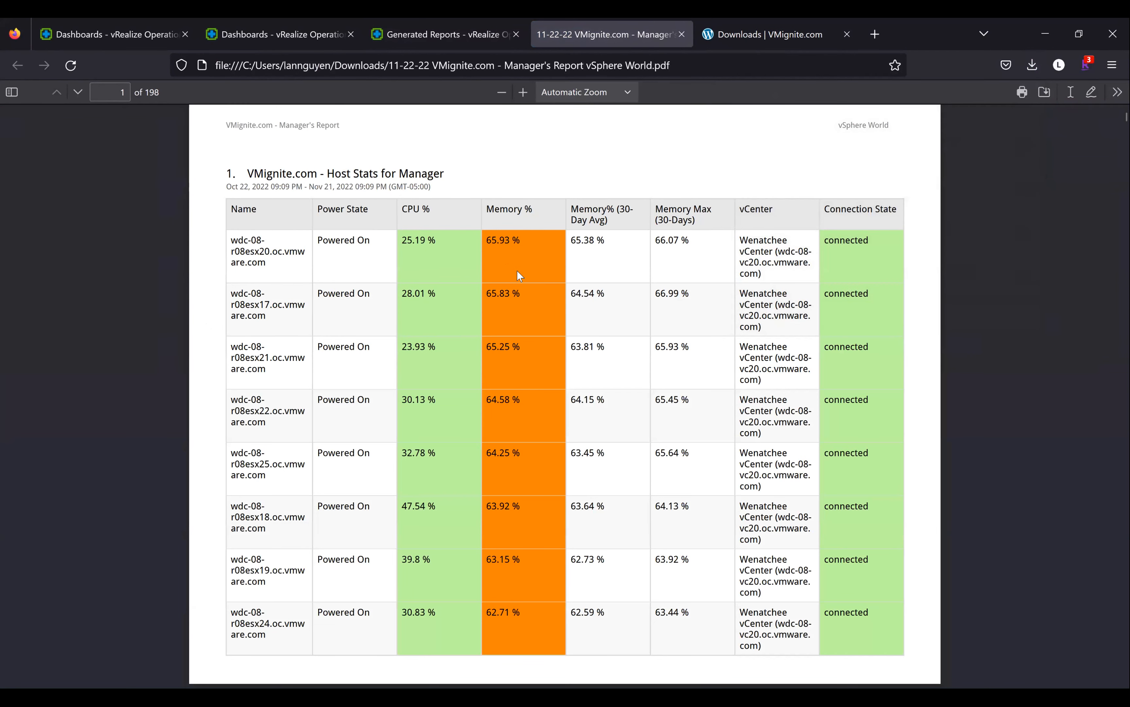
# Examine the PDF report's host stats and VM stats tables, including the colored values and connection states.
pyautogui.scroll(-2, 520, 276)
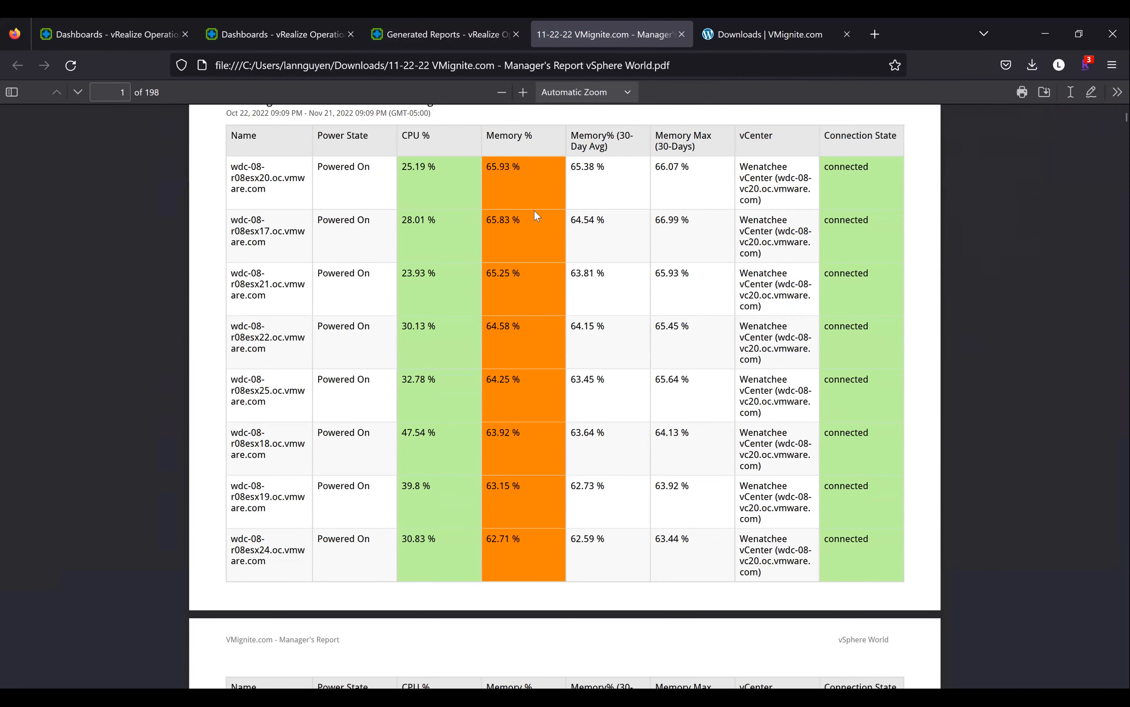
pyautogui.scroll(2, 535, 211)
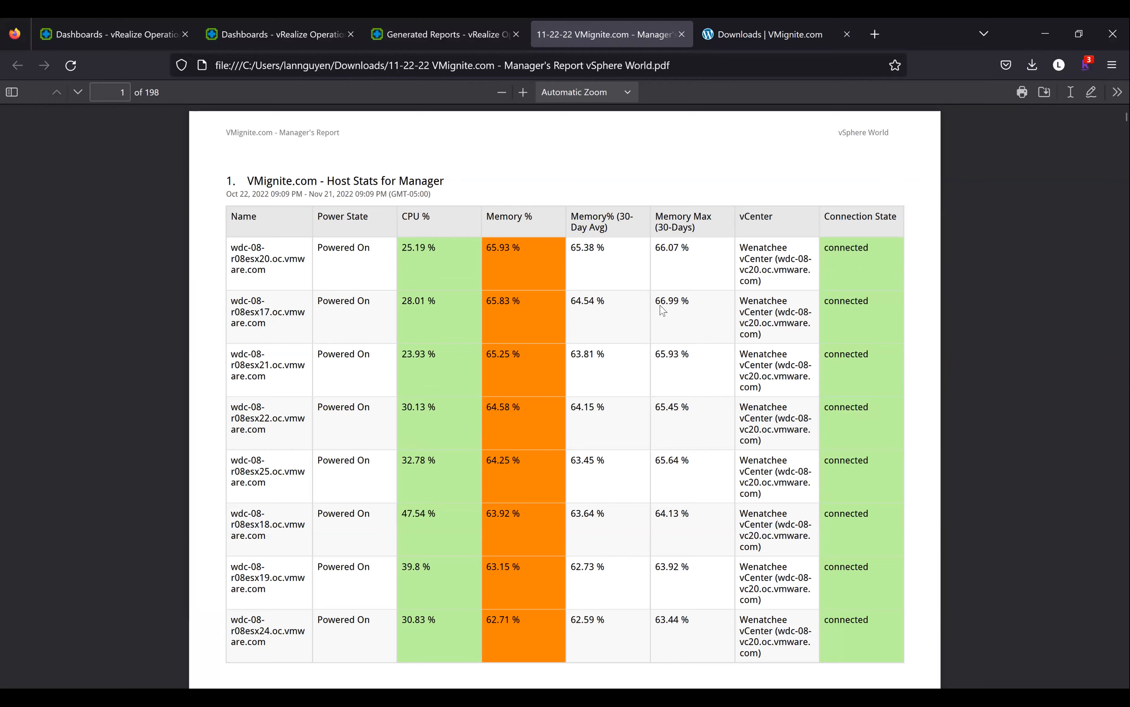
pyautogui.scroll(-8, 666, 388)
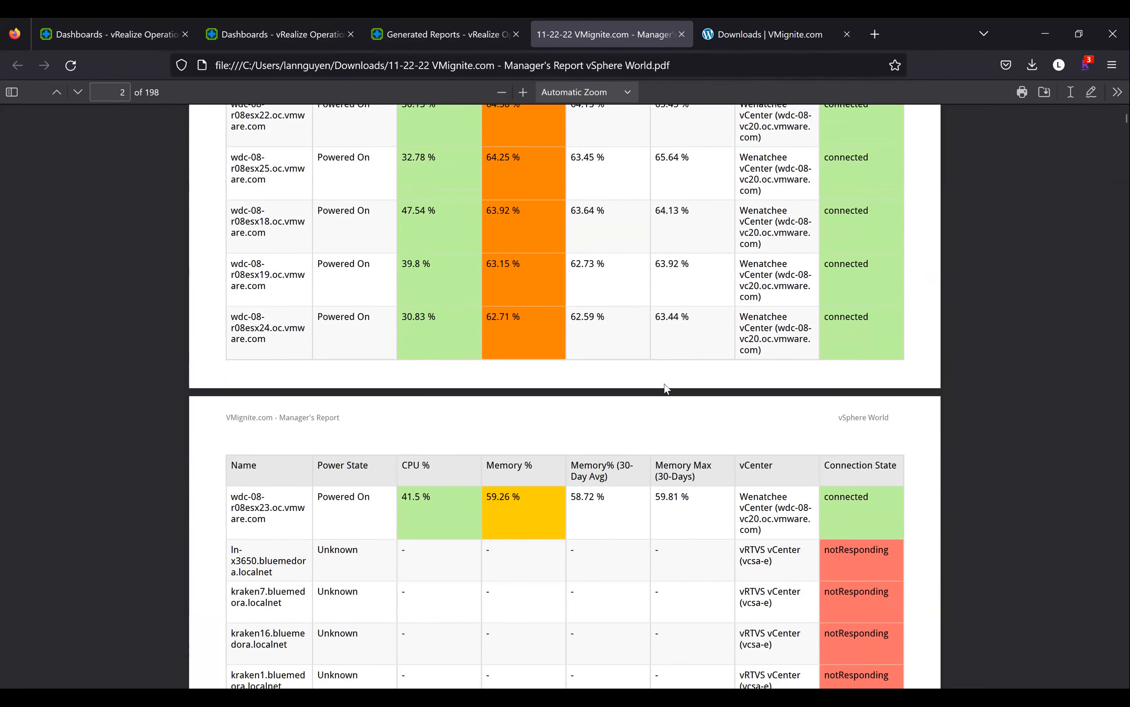
pyautogui.scroll(-9, 666, 388)
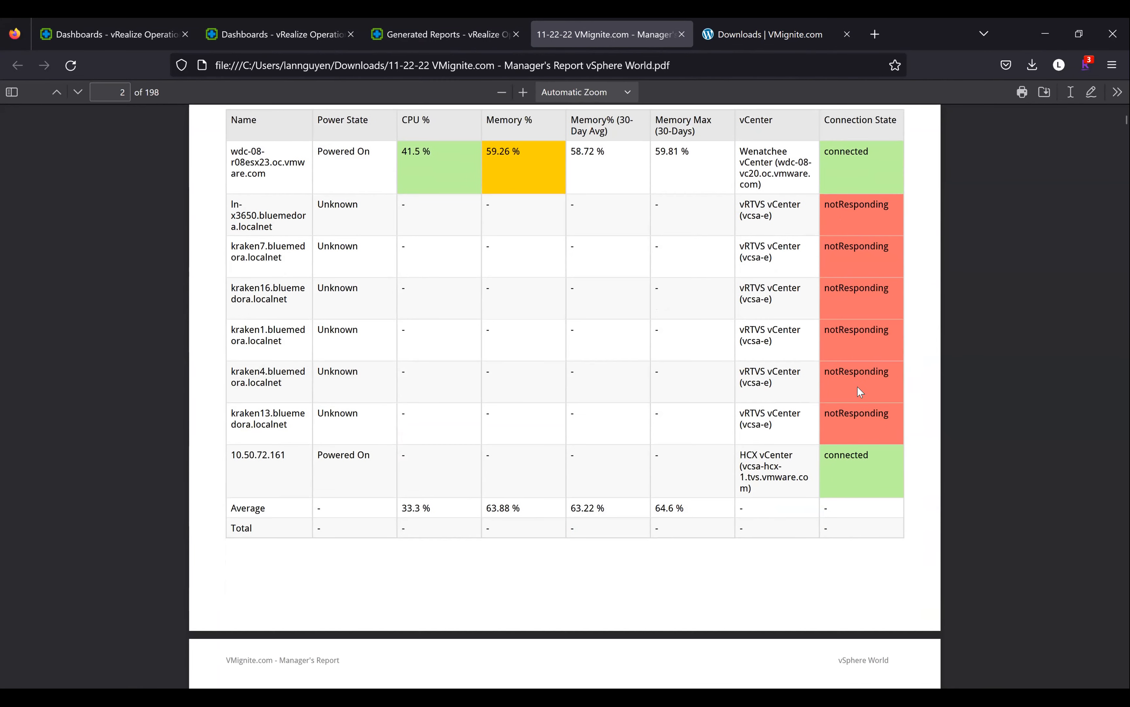
pyautogui.scroll(-3, 858, 386)
pyautogui.scroll(3, 828, 217)
pyautogui.scroll(-14, 480, 273)
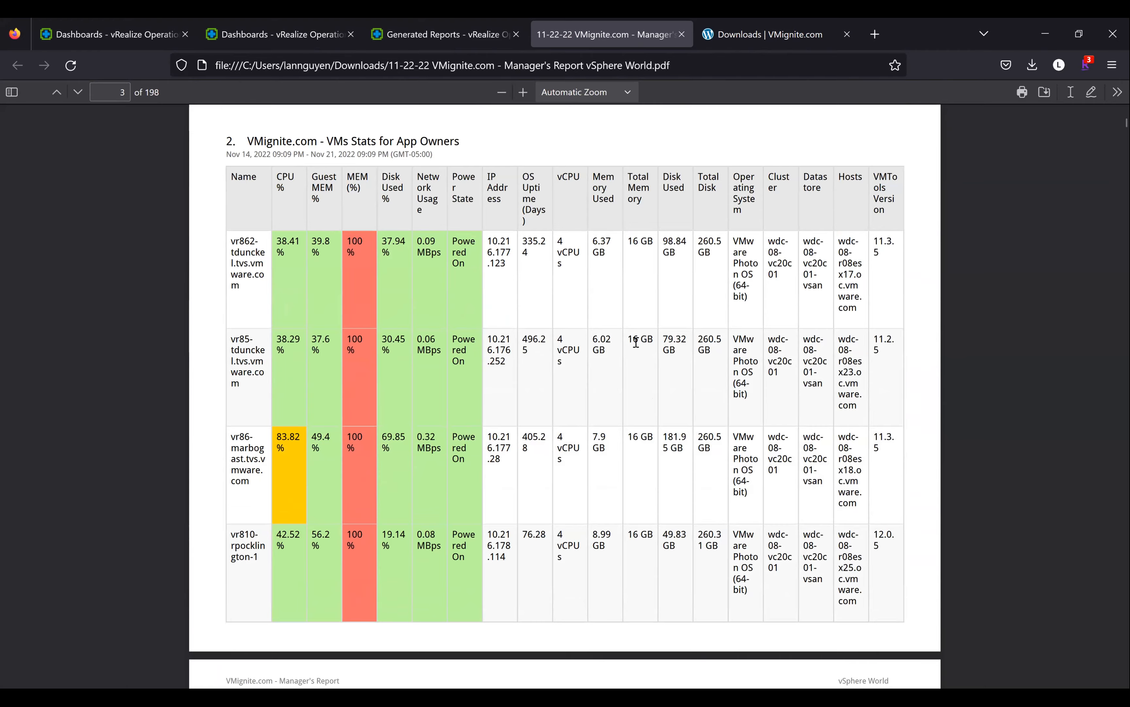
pyautogui.scroll(-5, 636, 342)
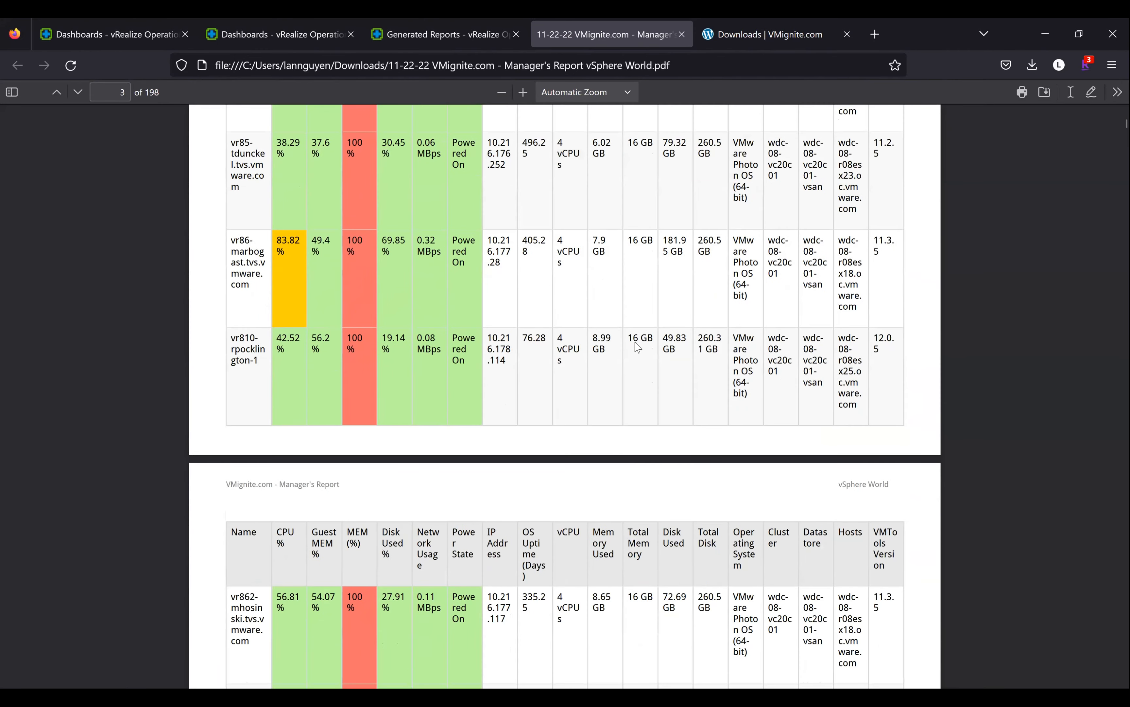
pyautogui.scroll(-4, 635, 344)
pyautogui.scroll(5, 532, 194)
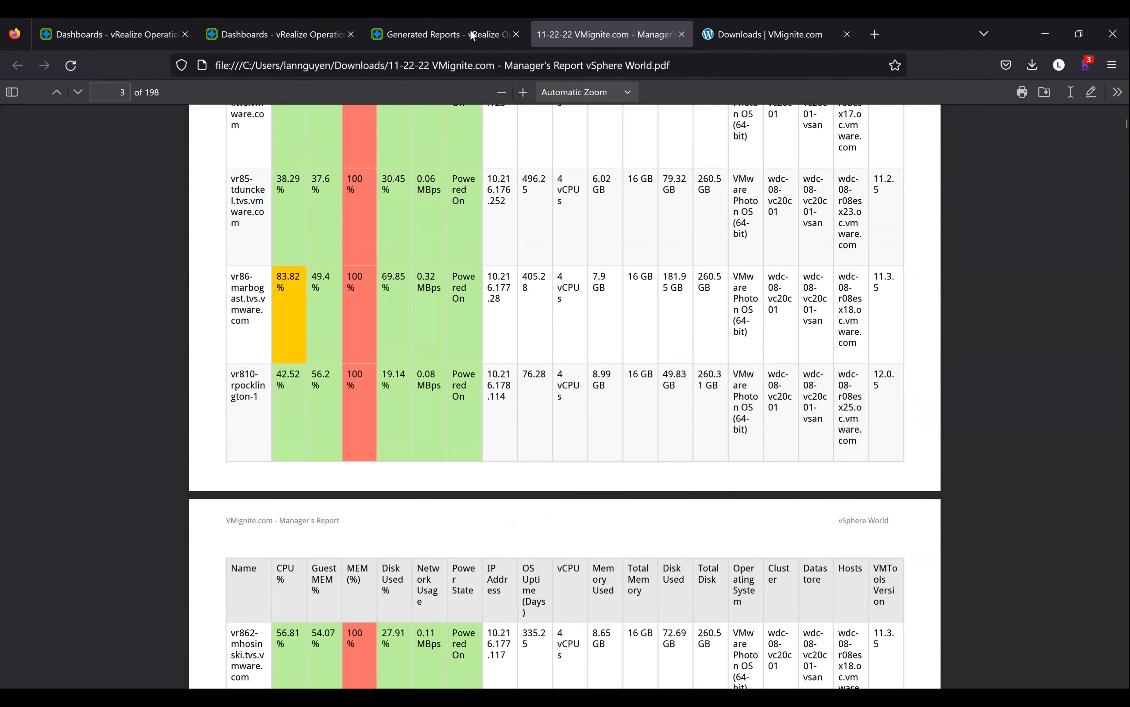
pyautogui.scroll(12, 597, 318)
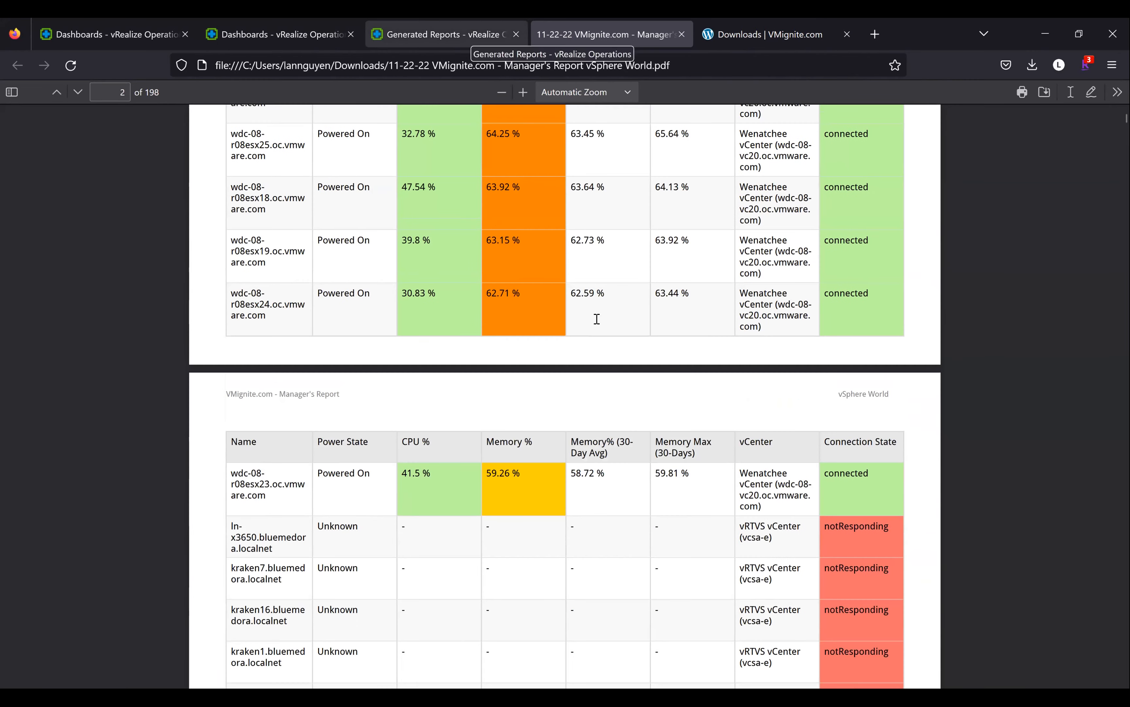
pyautogui.scroll(8, 597, 318)
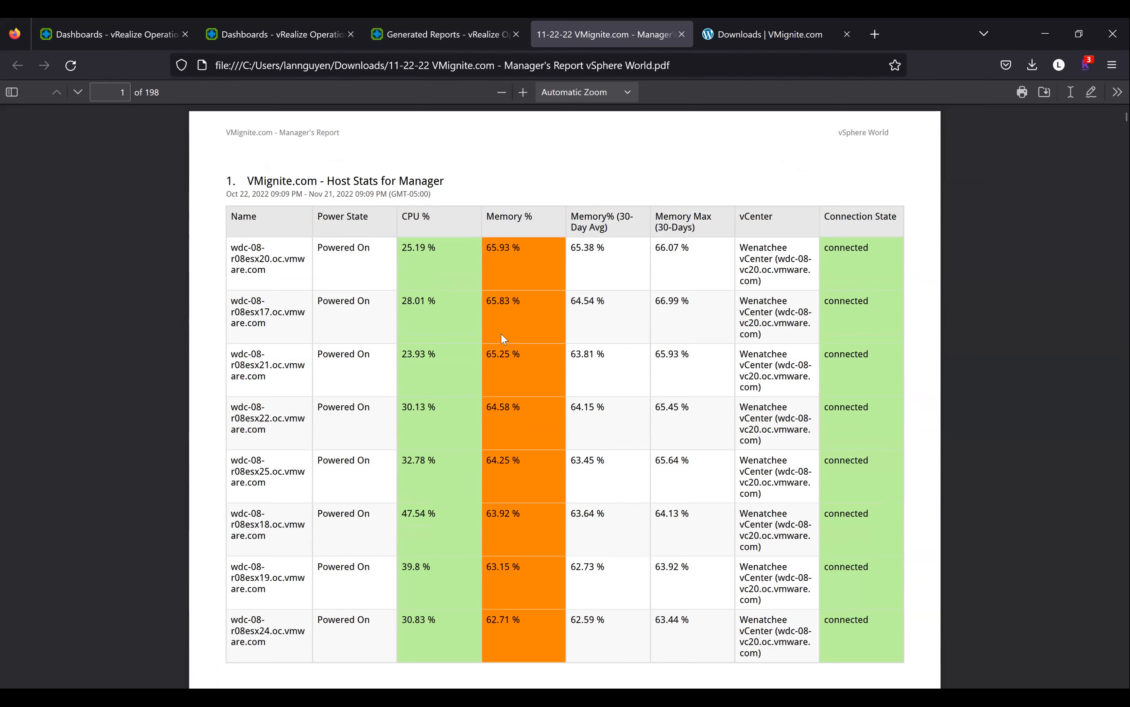
# Return to the generated reports, download the Manager's Report as CSV and open it in Excel.
pyautogui.click(434, 26)
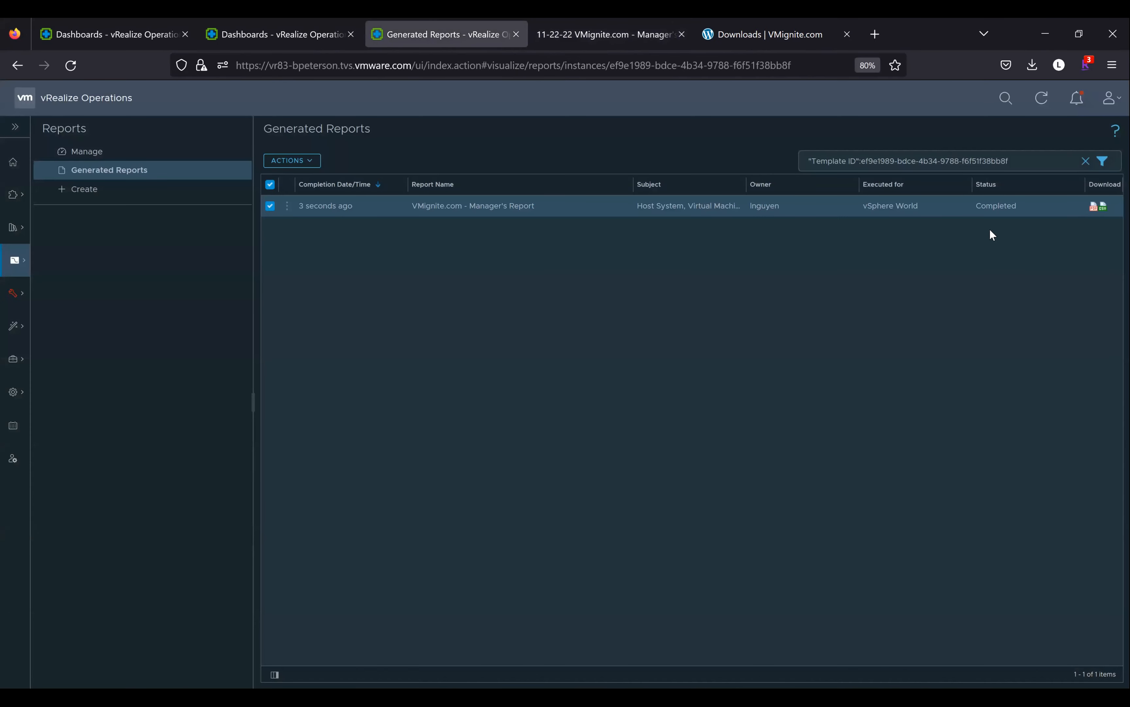
pyautogui.click(1104, 206)
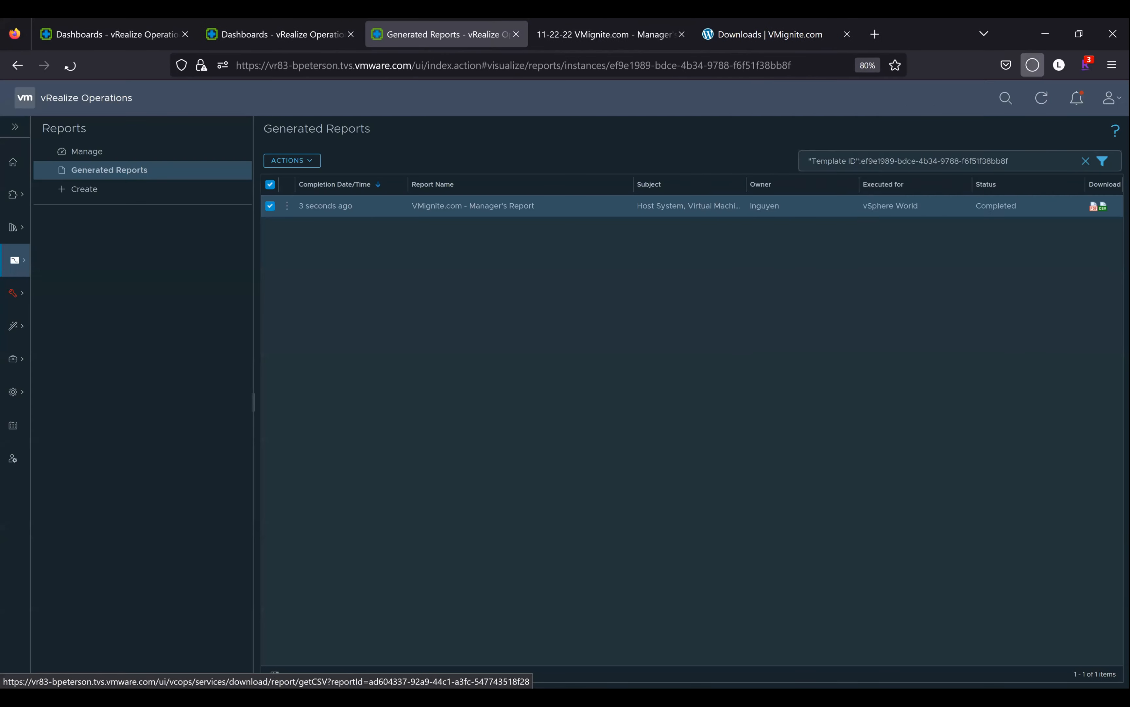
pyautogui.click(930, 97)
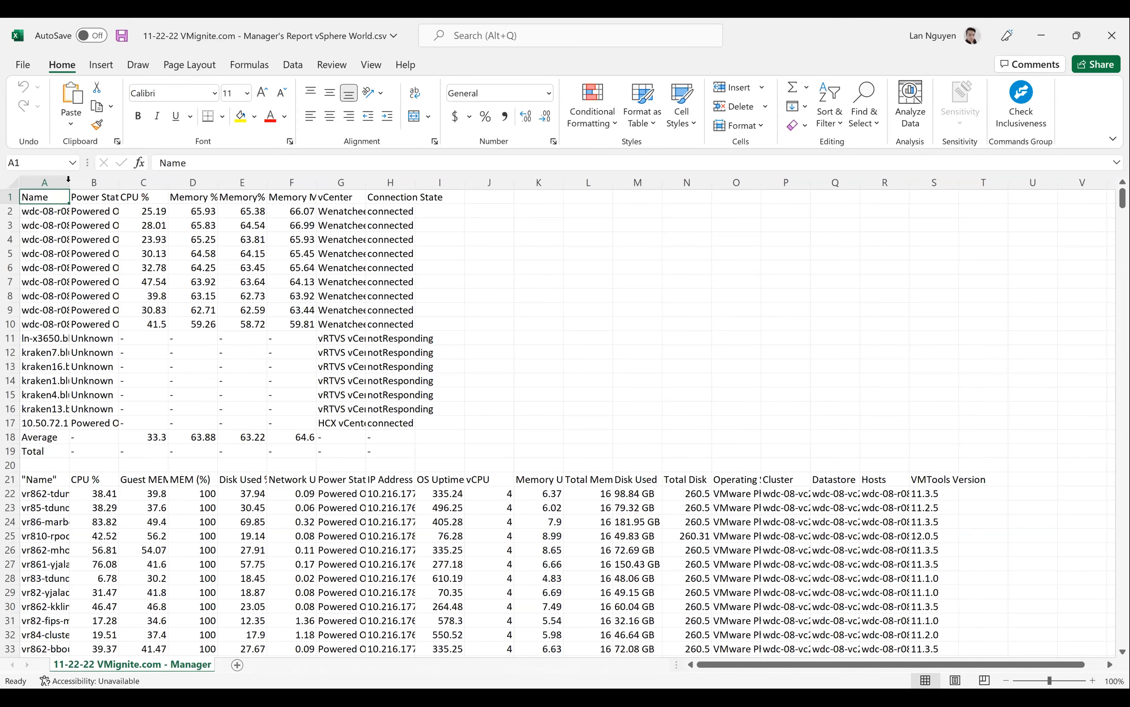
# Fit column A to its full names and narrow it somewhat, and widen the Power State column B.
pyautogui.doubleClick(70, 180)
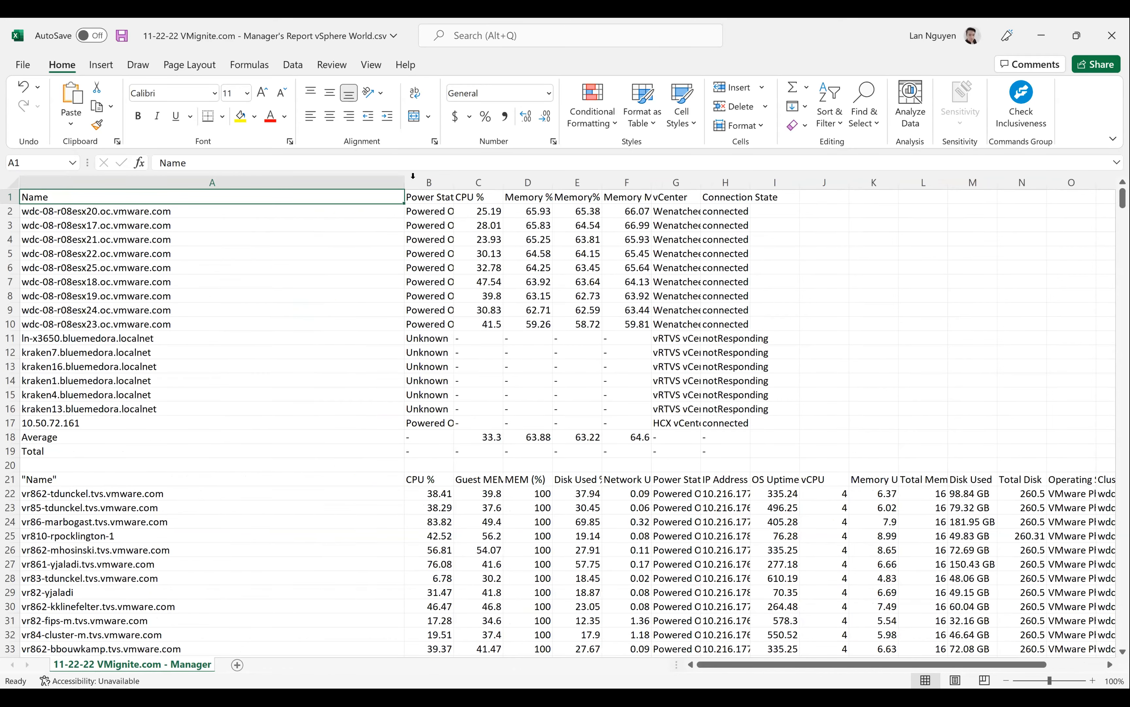
pyautogui.doubleClick(405, 179)
pyautogui.moveTo(405, 183); pyautogui.dragTo(298, 185)
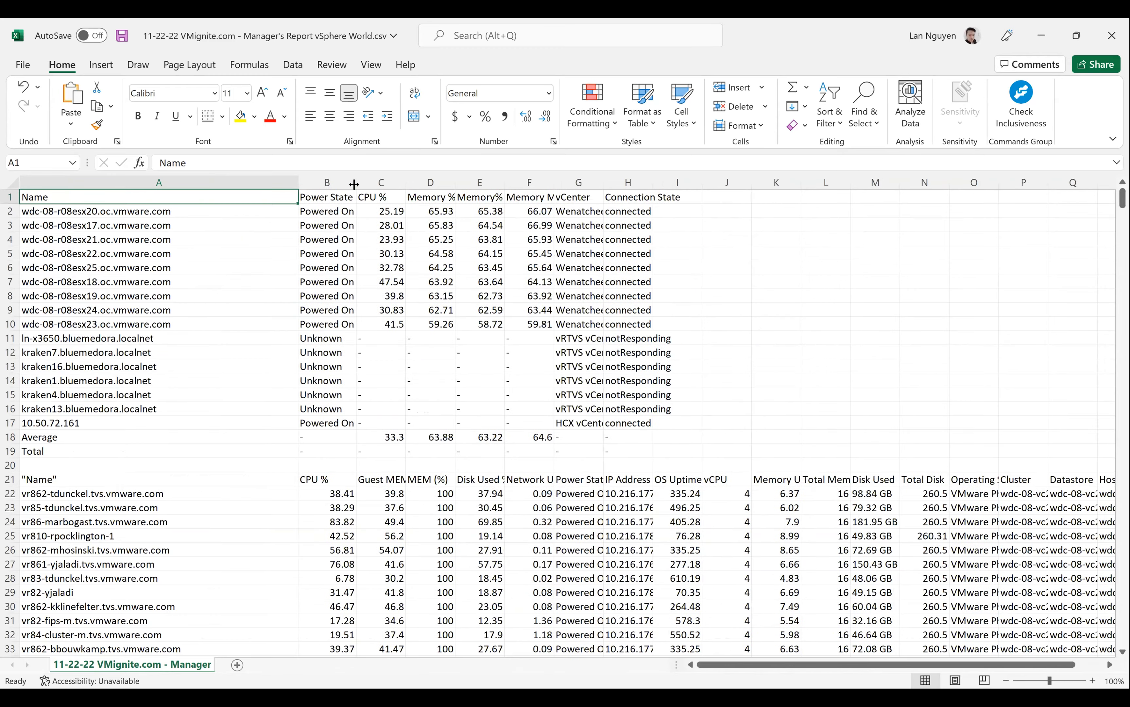
pyautogui.moveTo(384, 181); pyautogui.dragTo(387, 180)
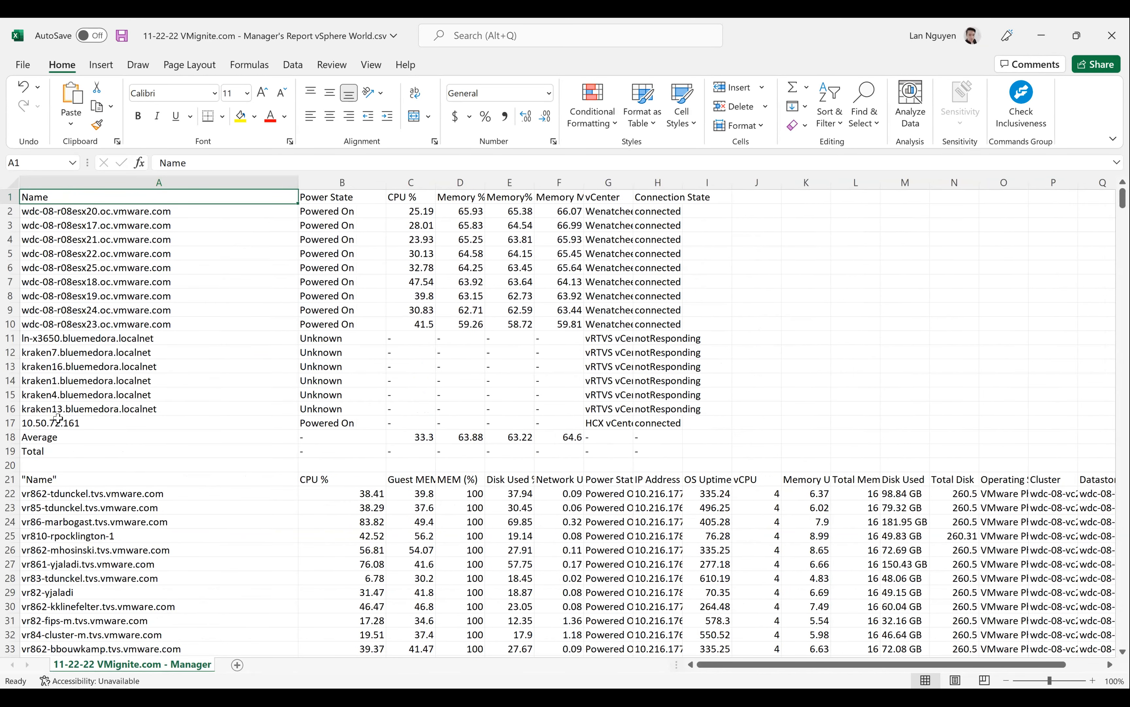
# Widen columns C, G and F to show more of the CPU %, vCenter and Memory Max headers and values.
pyautogui.moveTo(63, 484); pyautogui.dragTo(411, 606)
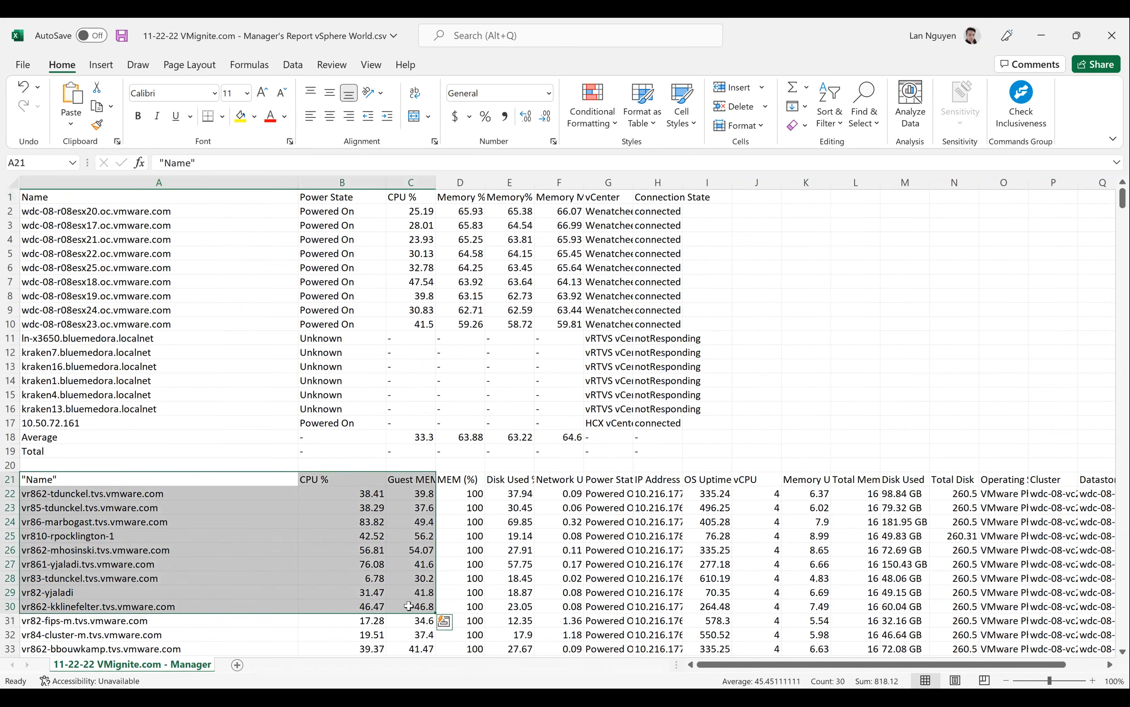
pyautogui.click(316, 463)
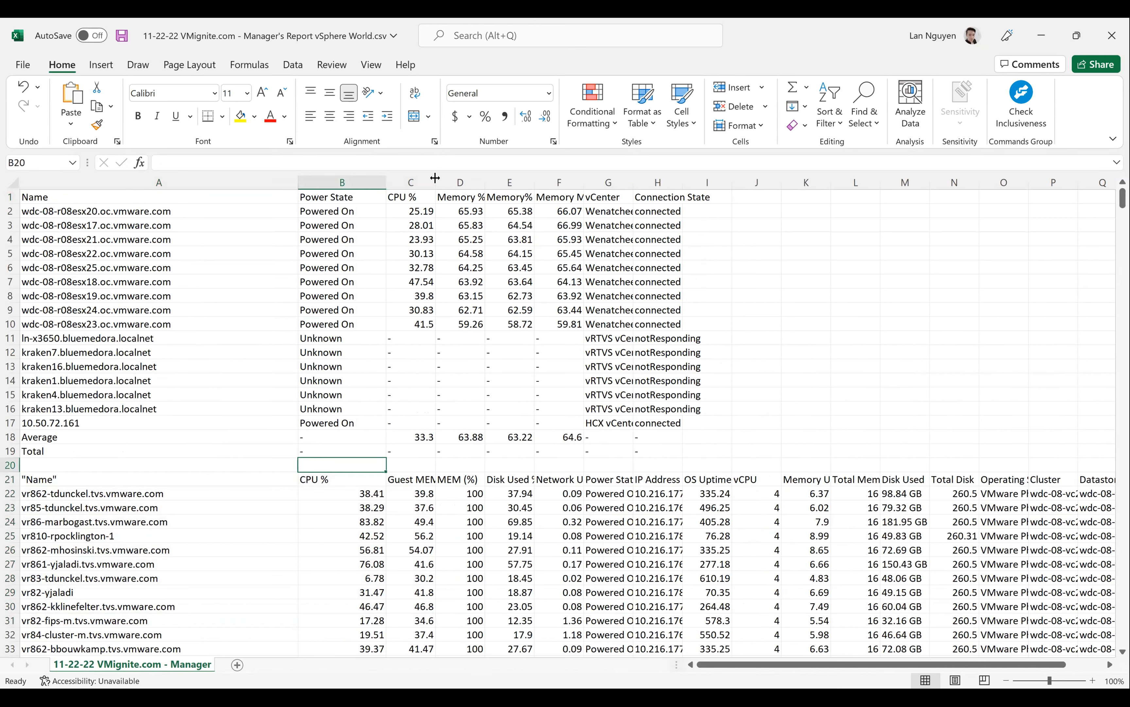
pyautogui.moveTo(459, 176); pyautogui.dragTo(462, 176)
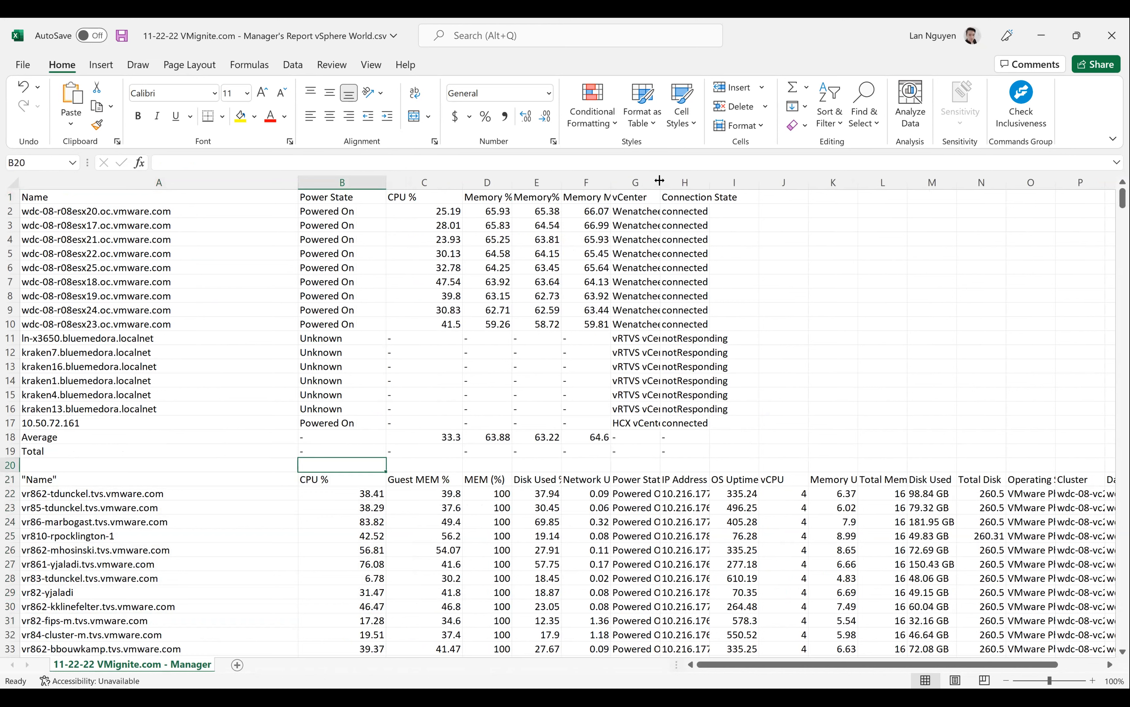
pyautogui.moveTo(712, 188); pyautogui.dragTo(763, 186)
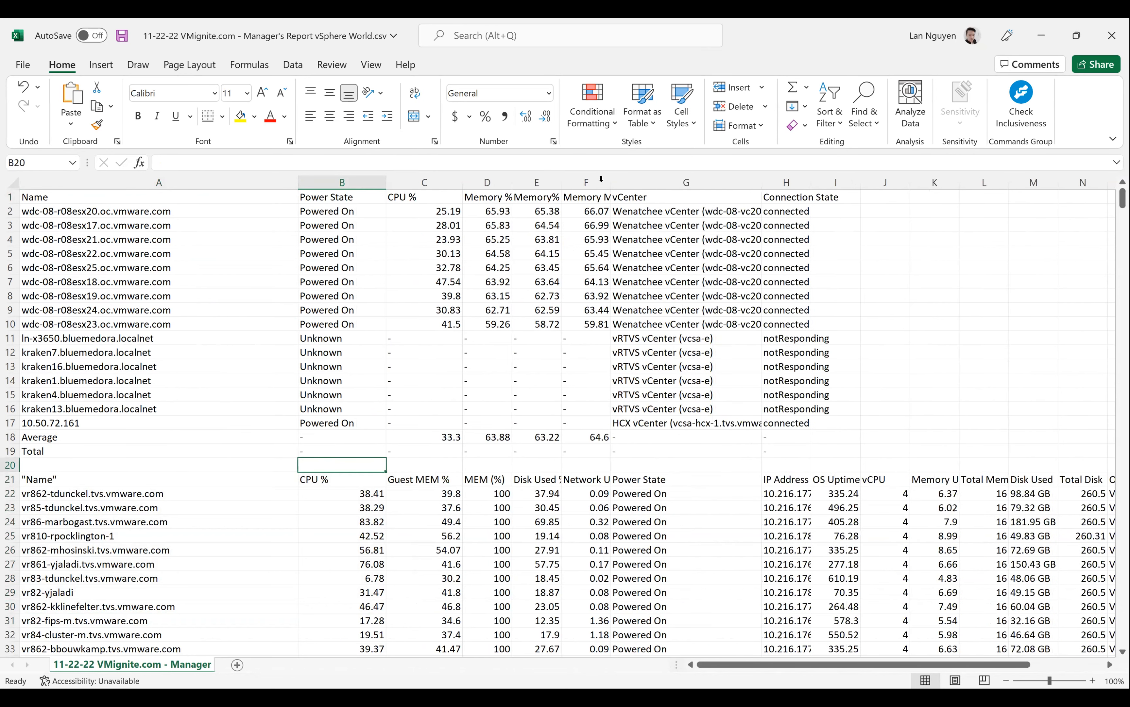
pyautogui.moveTo(611, 178); pyautogui.dragTo(659, 187)
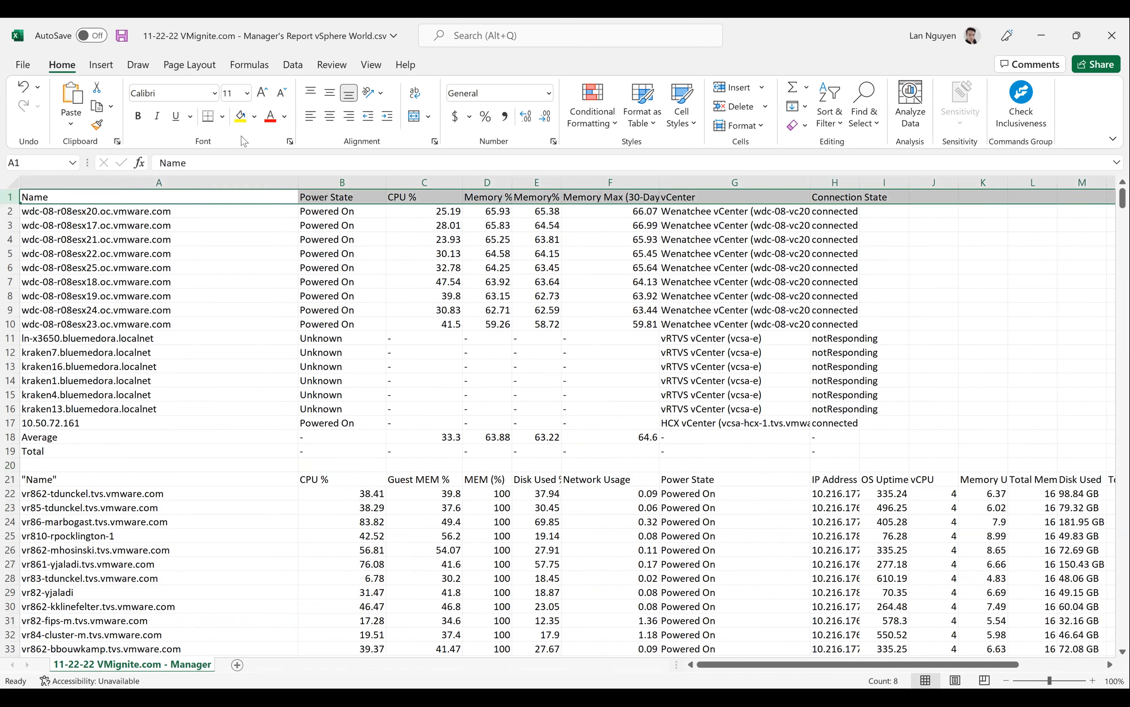
# Fill the host header row 1 and the VM header row 21 with light blue, and make row 1 bold.
pyautogui.click(254, 117)
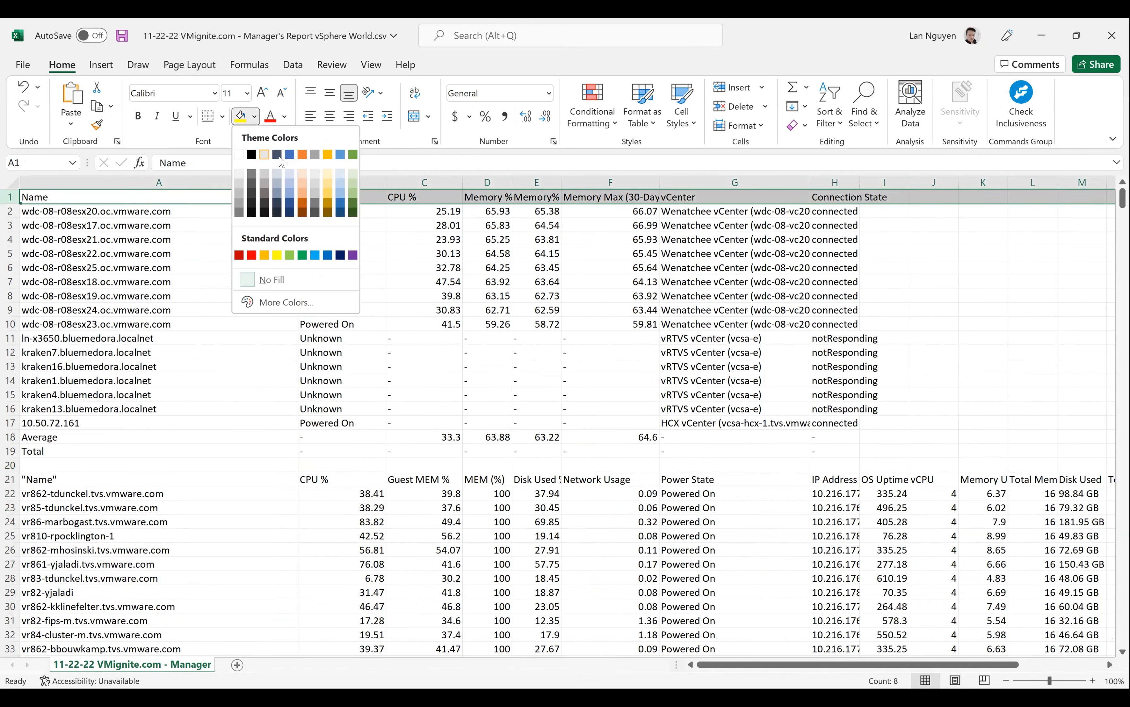
pyautogui.click(290, 193)
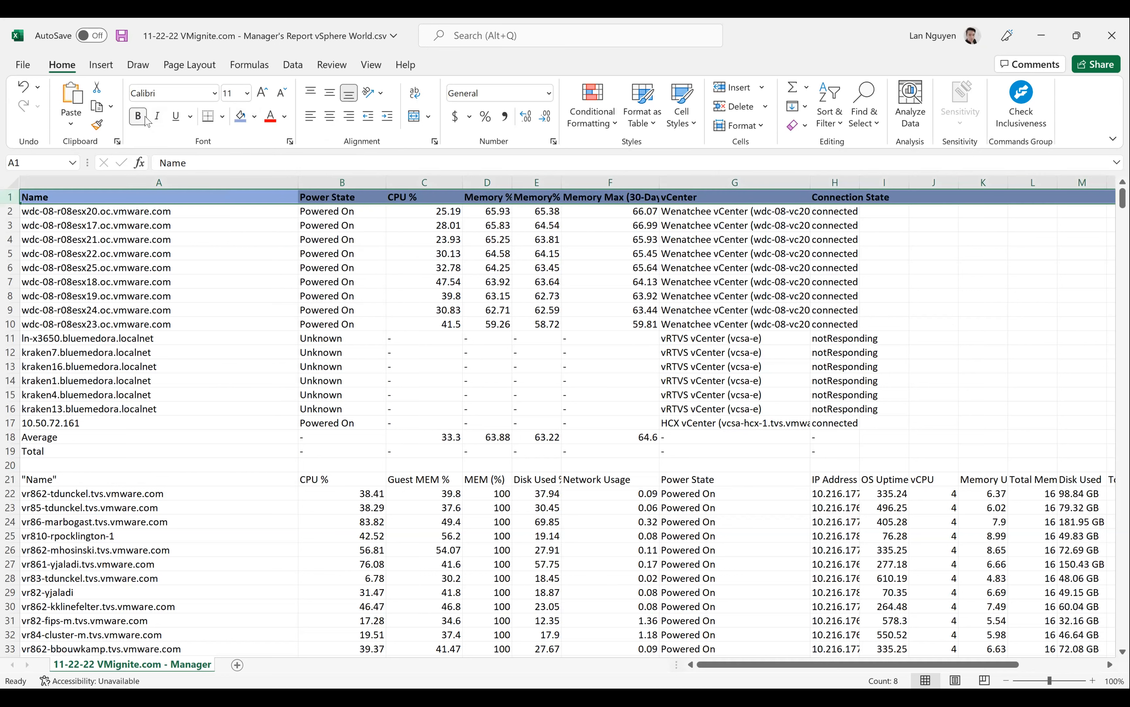
pyautogui.moveTo(16, 484); pyautogui.dragTo(9, 475)
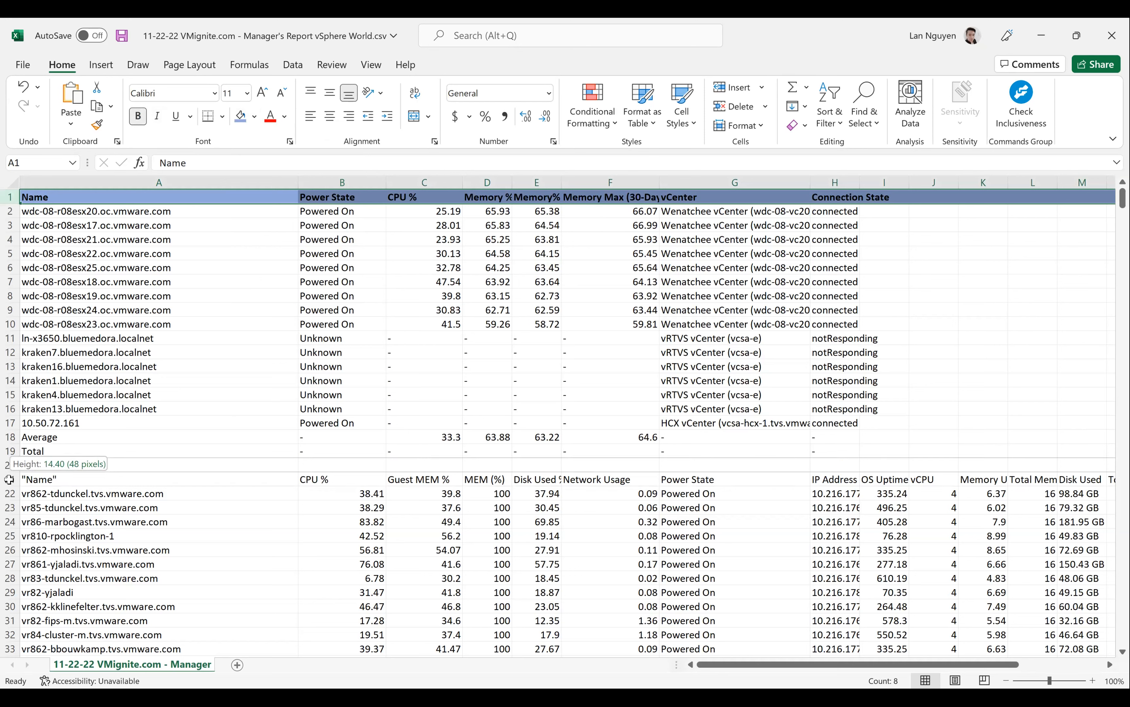
pyautogui.click(10, 479)
pyautogui.click(240, 116)
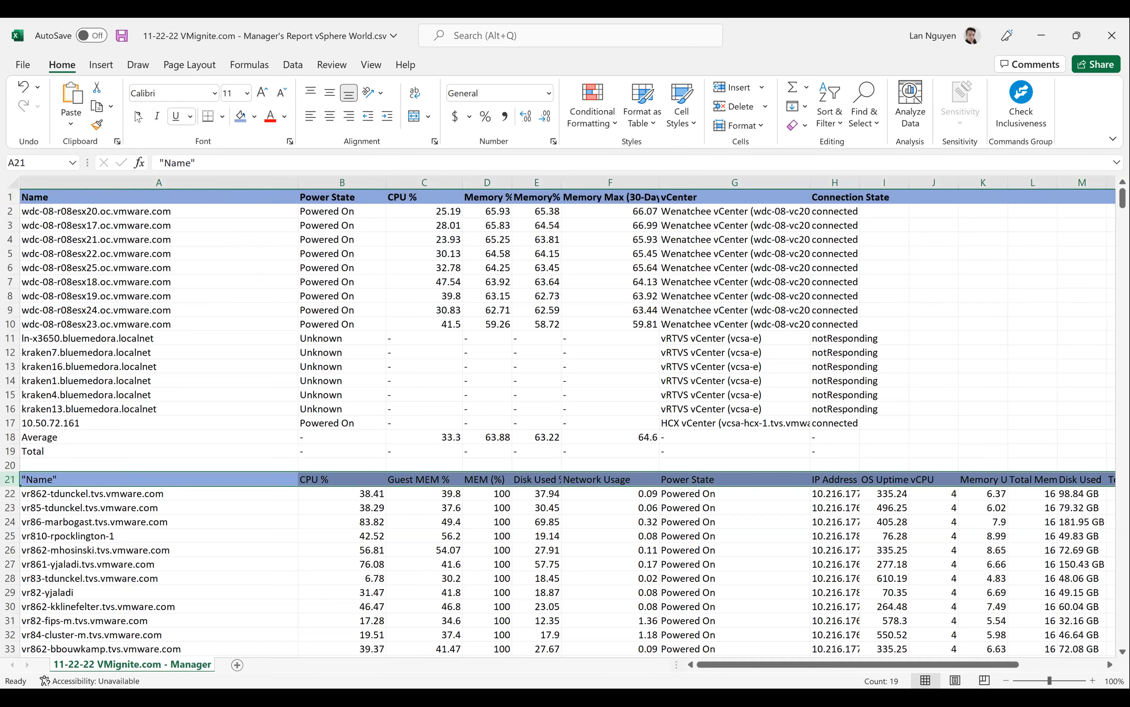
# Review the Average and Total summary rows 18 and 19 below the host list, including the CPU % average.
pyautogui.click(216, 450)
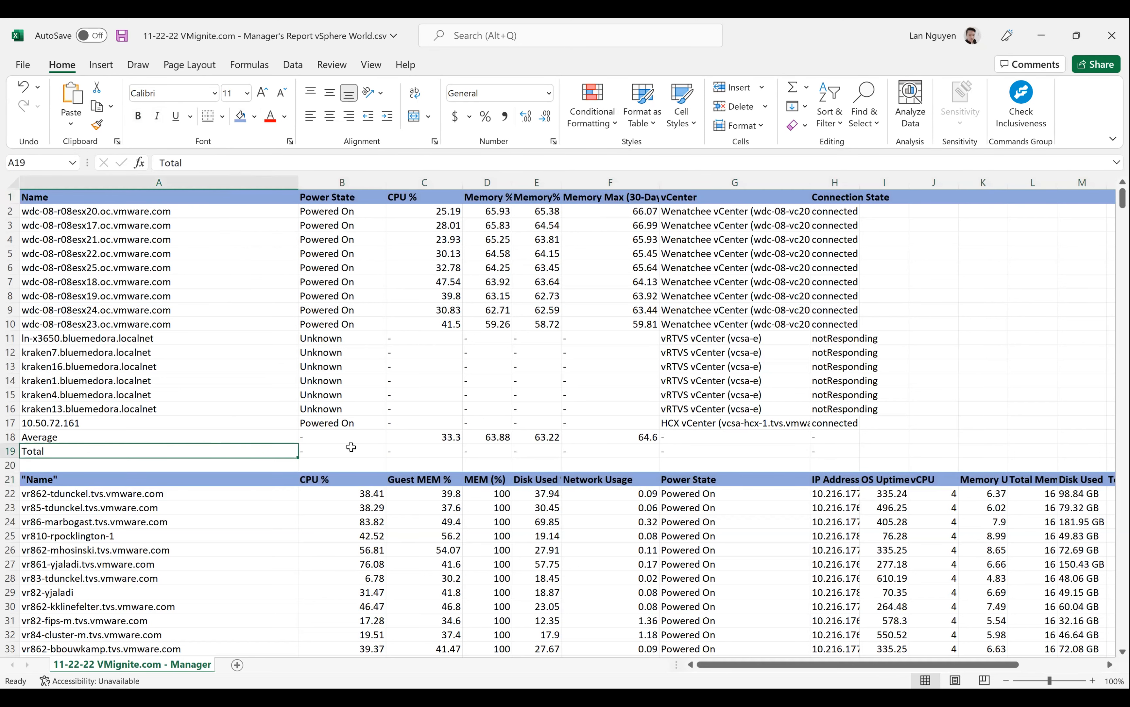
pyautogui.click(448, 435)
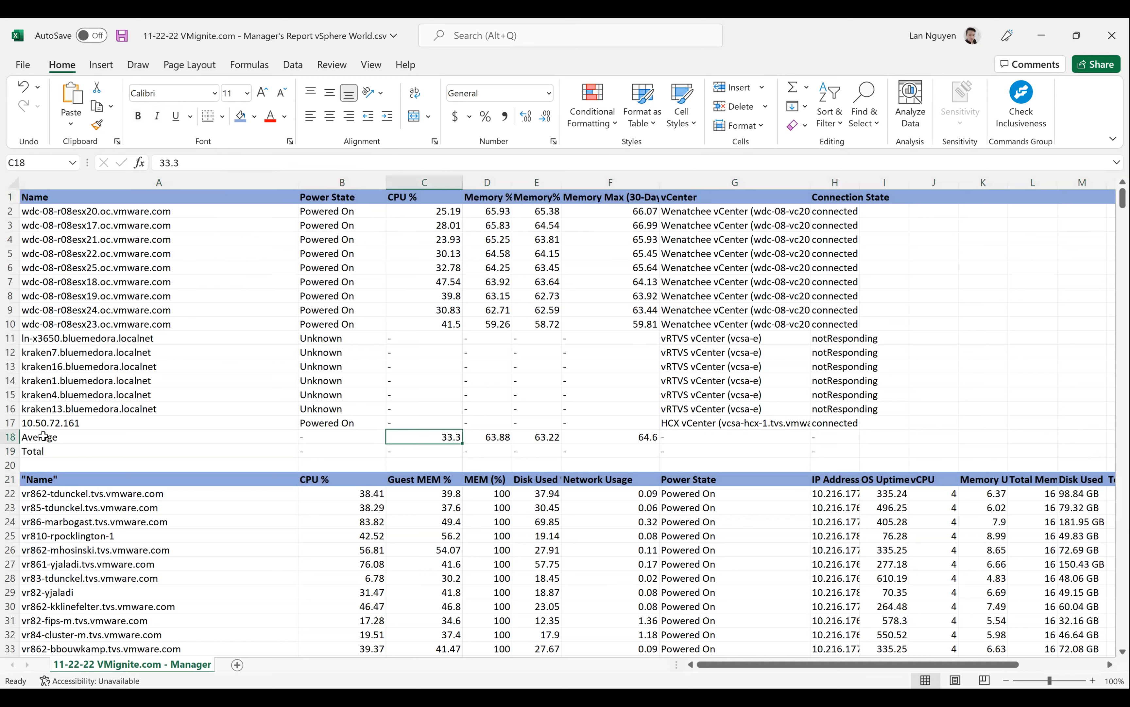
pyautogui.moveTo(74, 437); pyautogui.dragTo(74, 452)
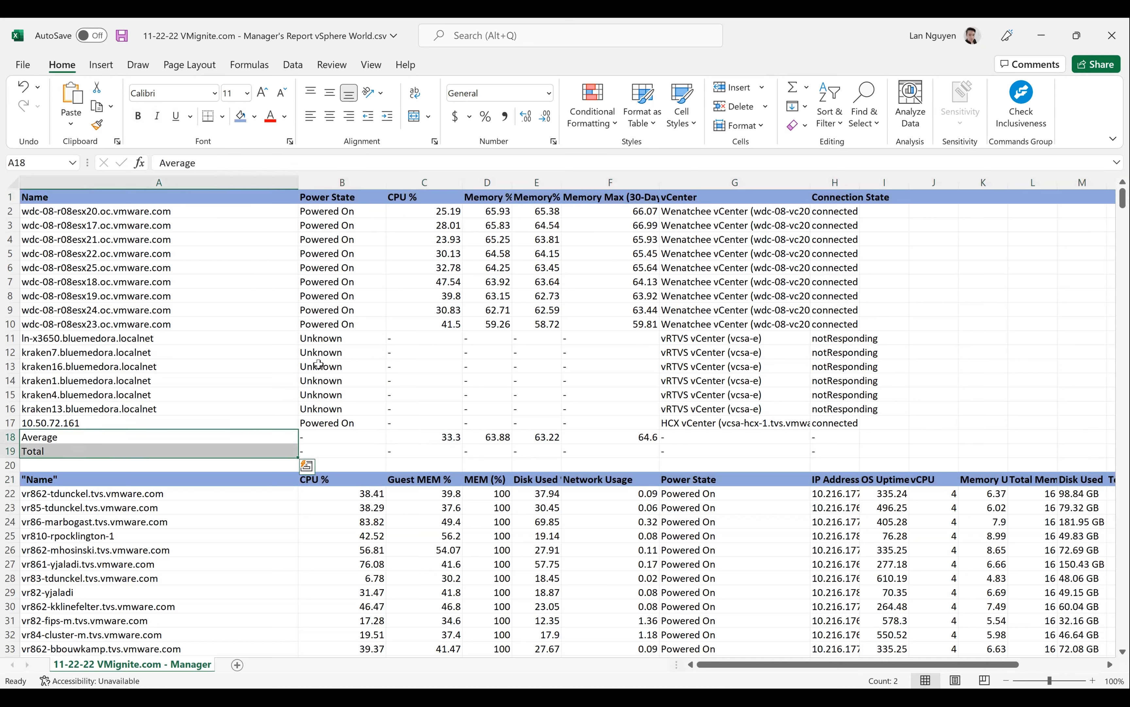
pyautogui.click(436, 335)
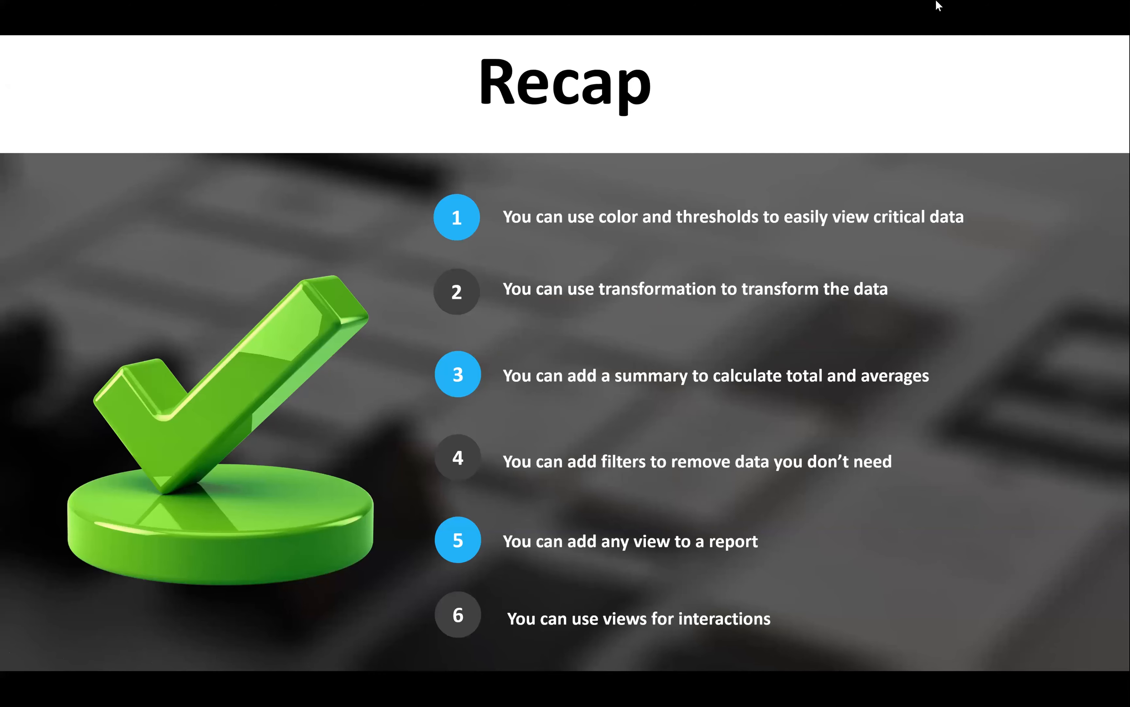
pyautogui.click(994, 213)
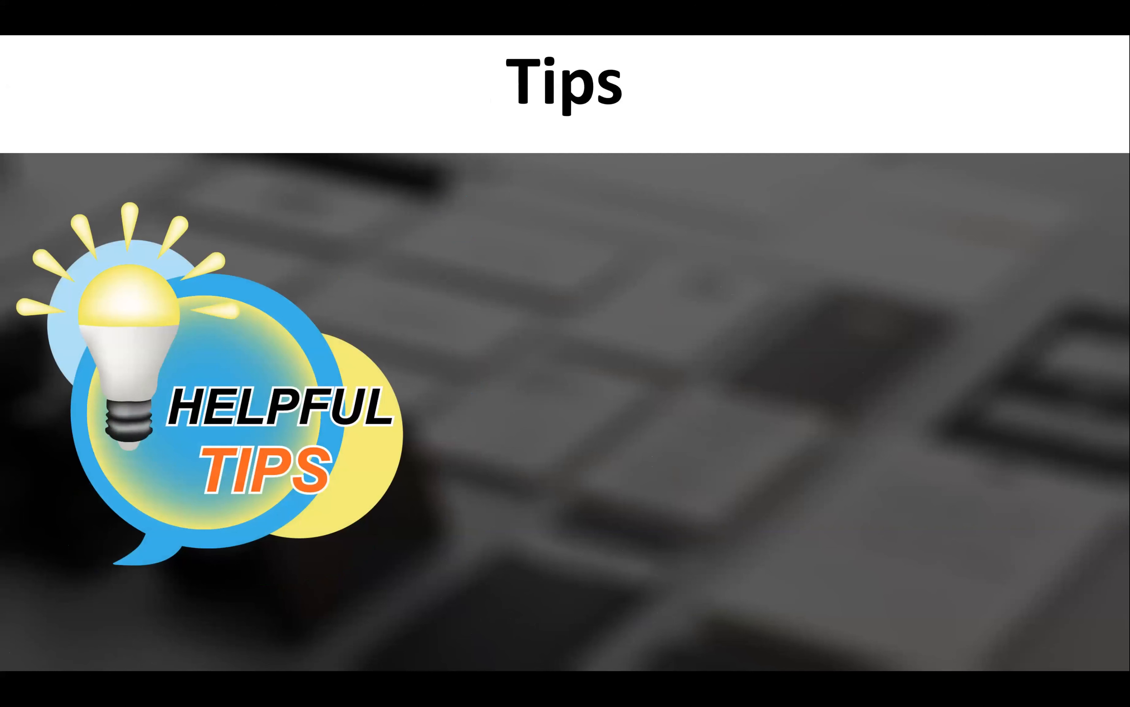
pyautogui.press('Right')
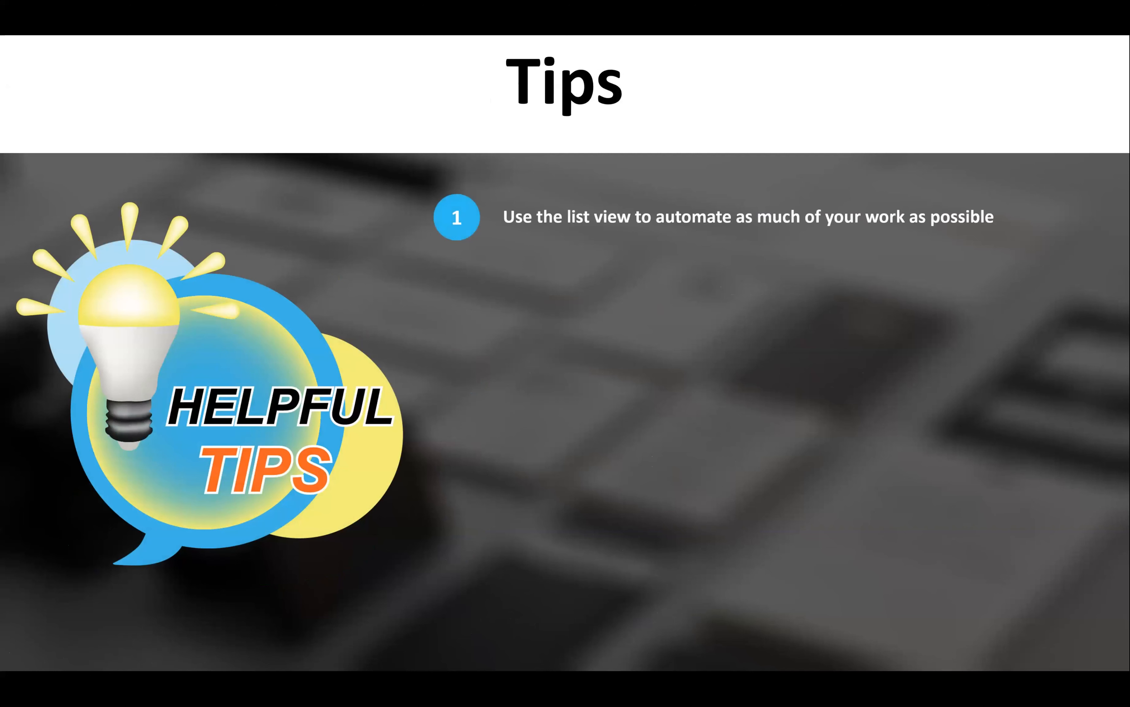